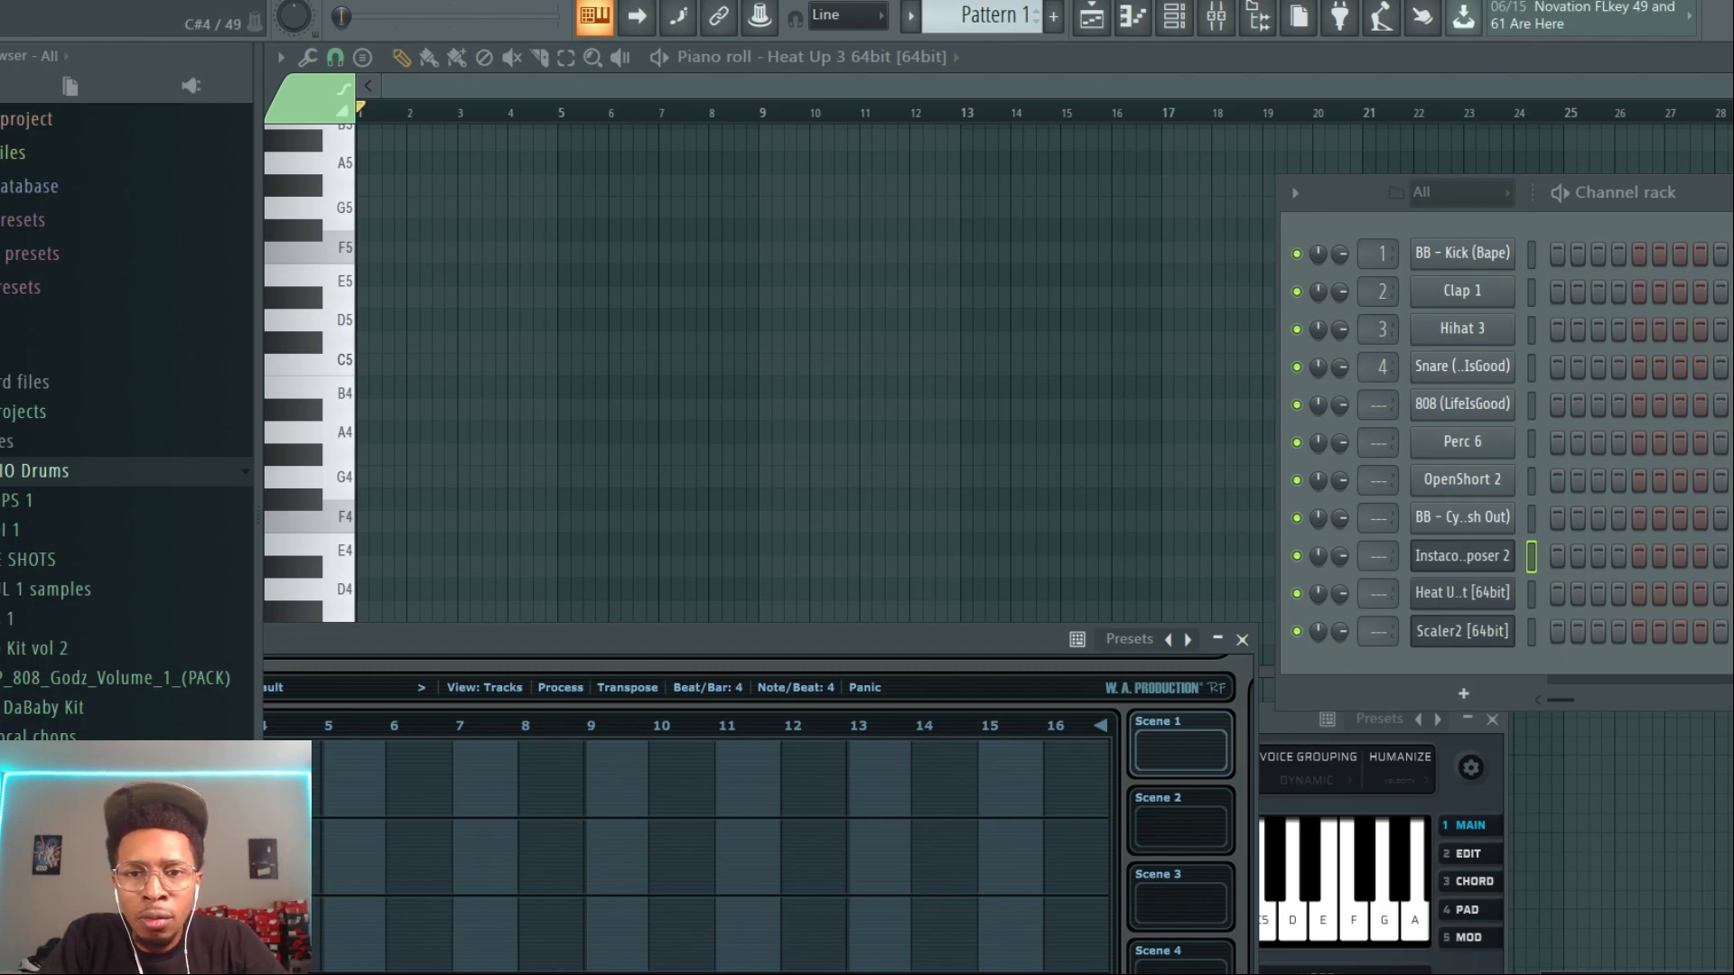
pyautogui.moveTo(1021, 639); pyautogui.dragTo(1457, 160)
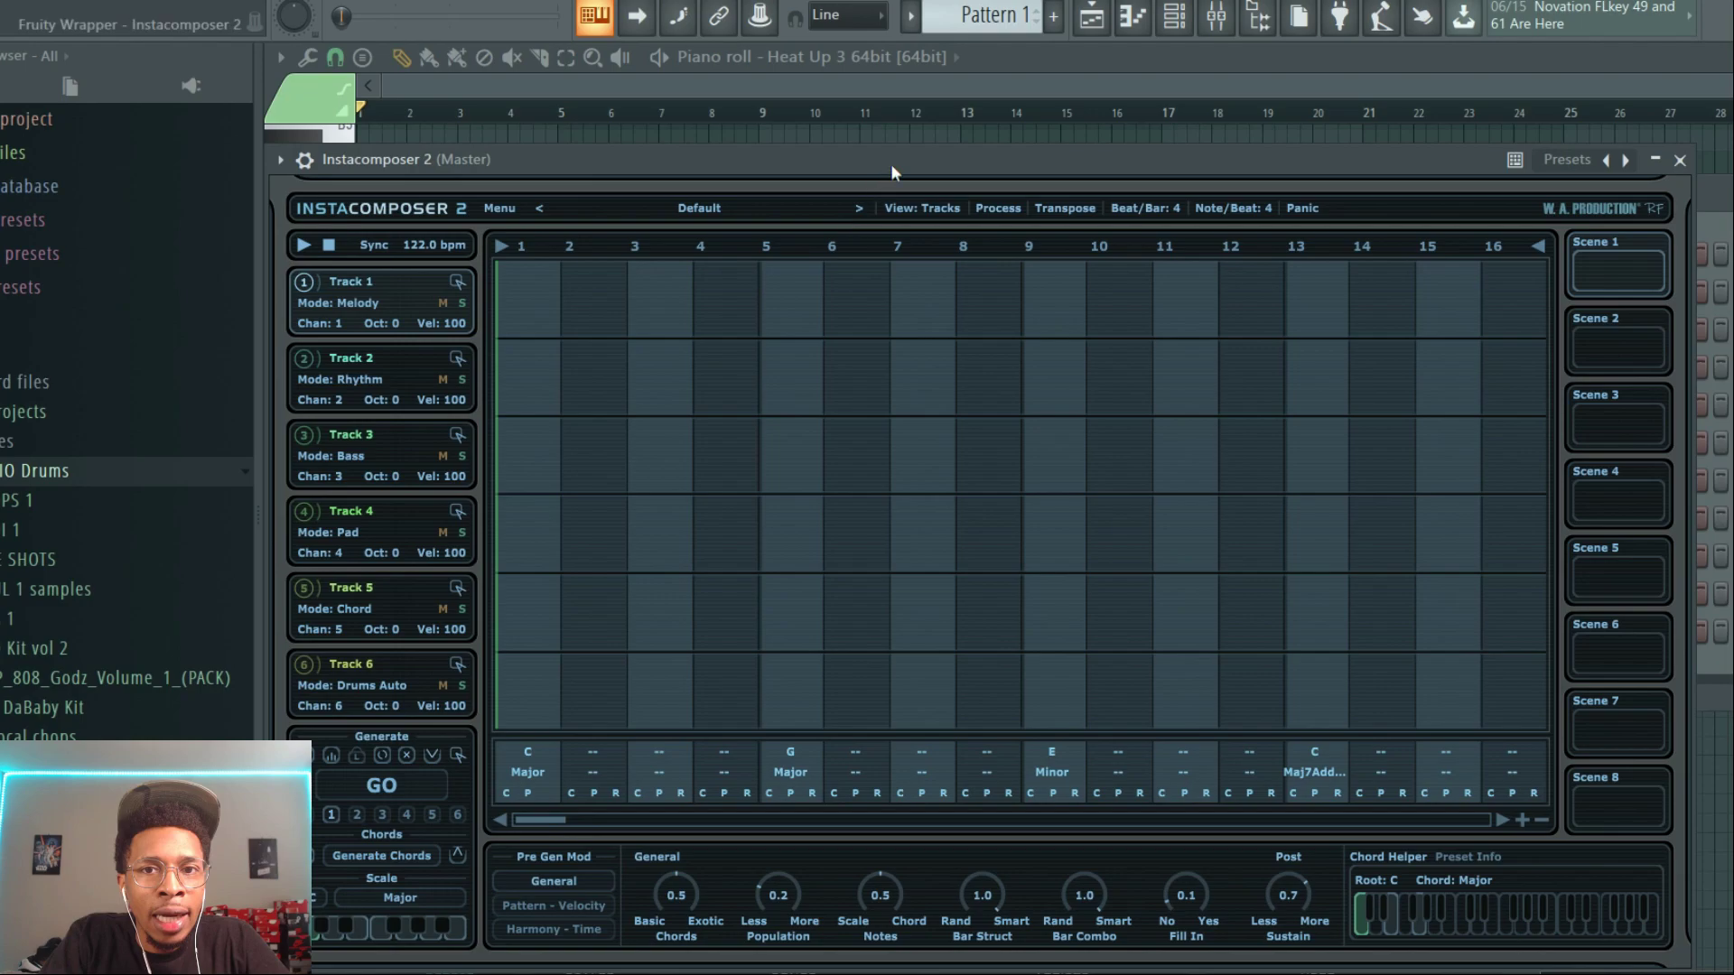
pyautogui.moveTo(894, 153); pyautogui.dragTo(578, 504)
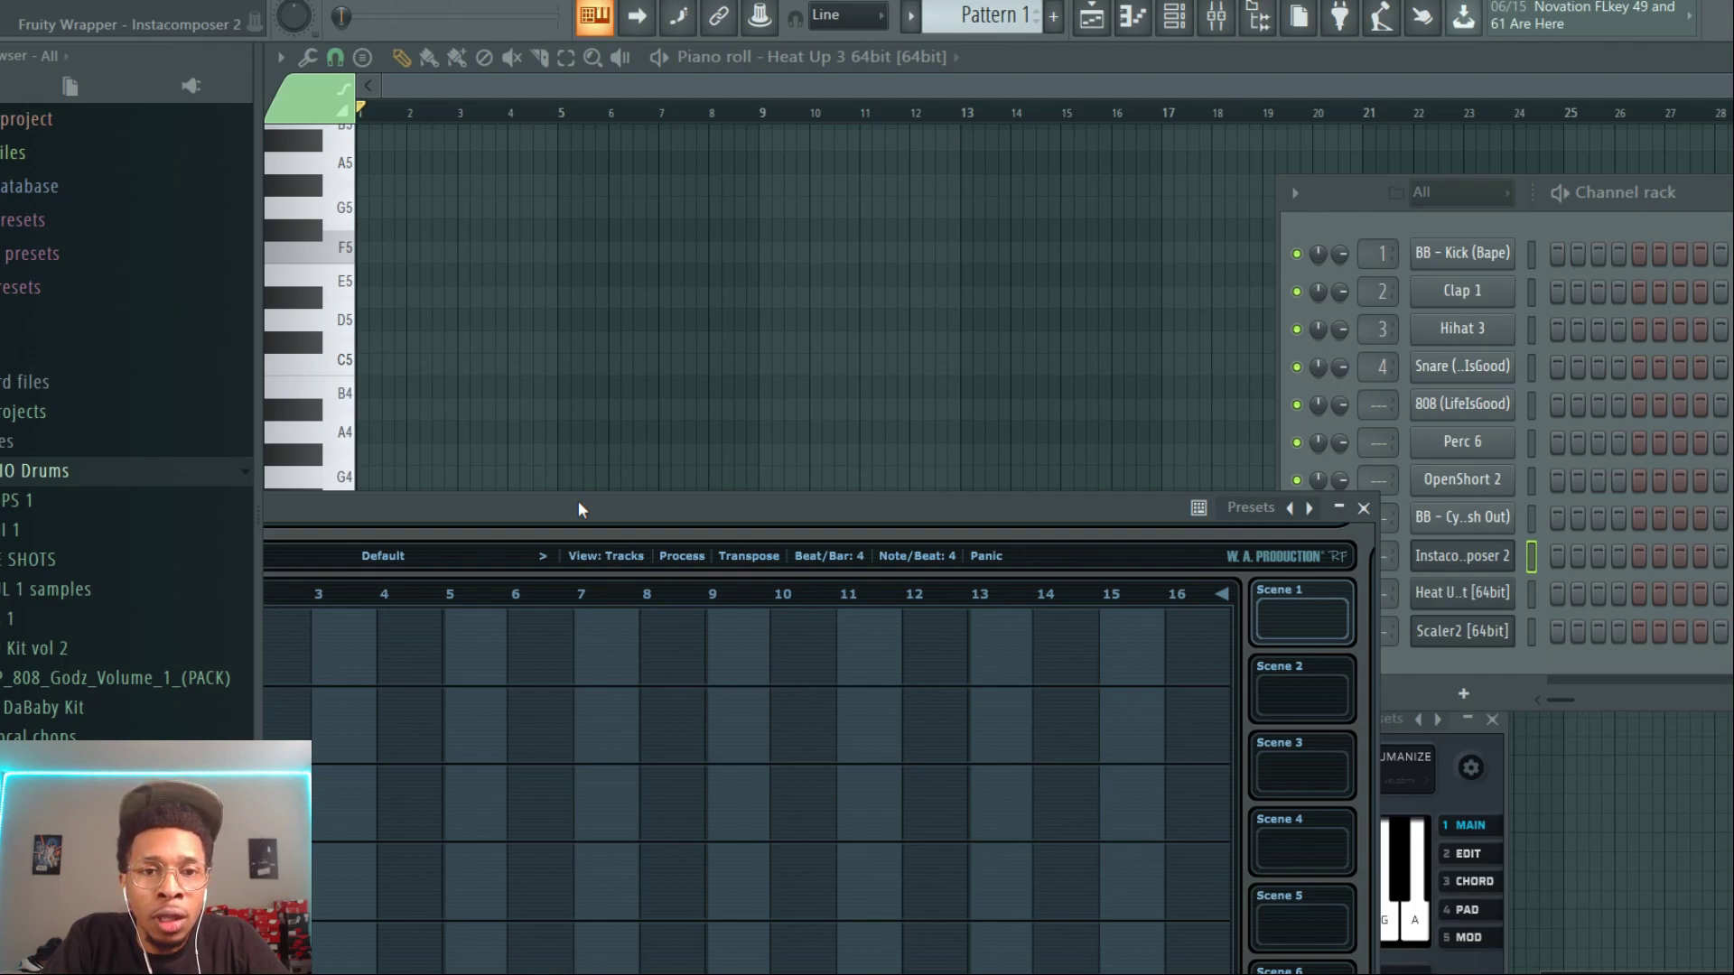
pyautogui.moveTo(579, 504); pyautogui.dragTo(901, 329)
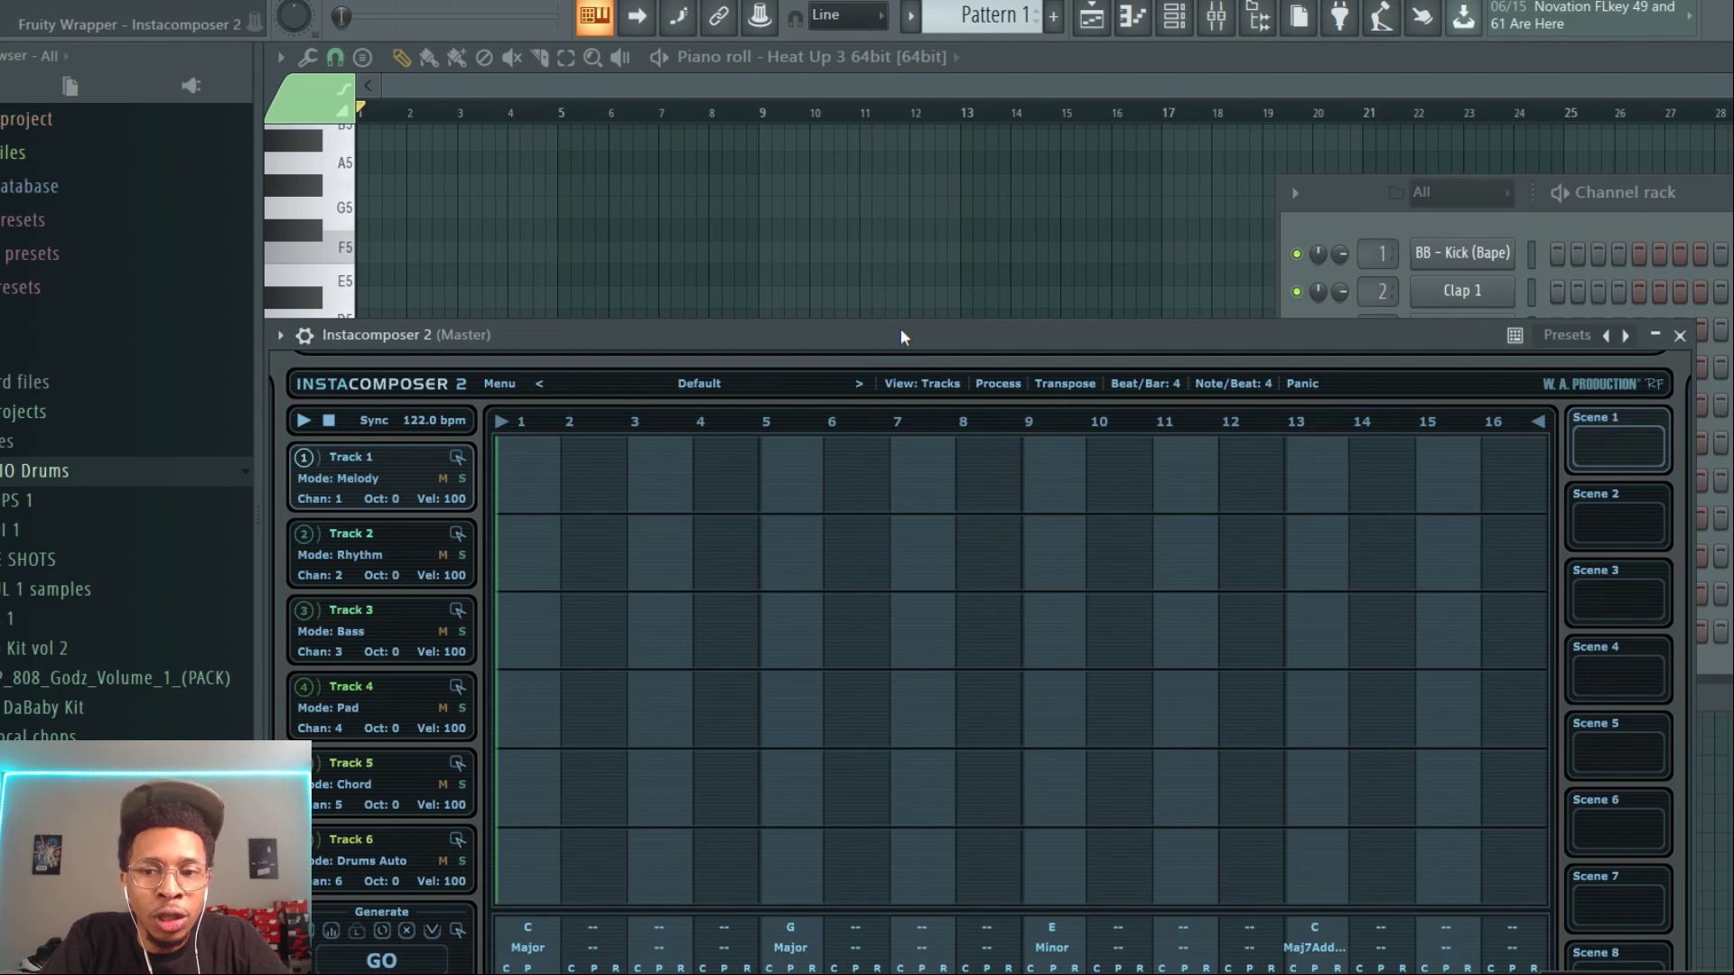
pyautogui.moveTo(902, 336); pyautogui.dragTo(913, 195)
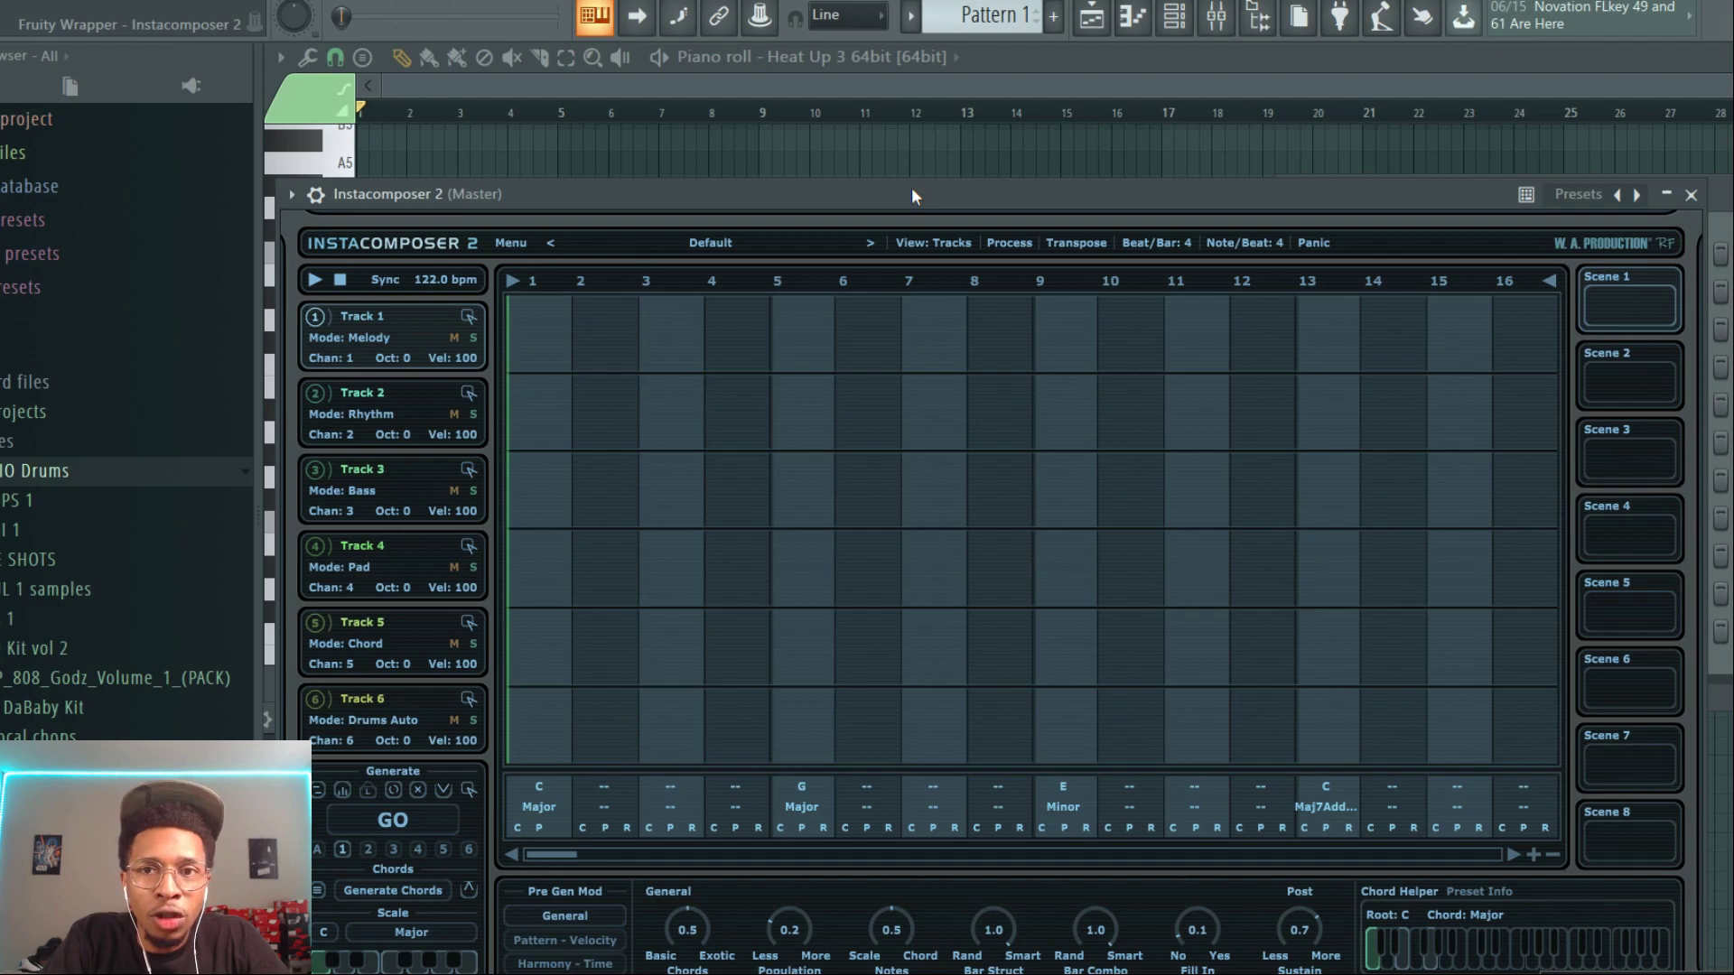
# Step: Restretch all channels to the 88 bpm project tempo, with the Instacomposer 2 window moved aside
pyautogui.moveTo(936, 199); pyautogui.dragTo(582, 408)
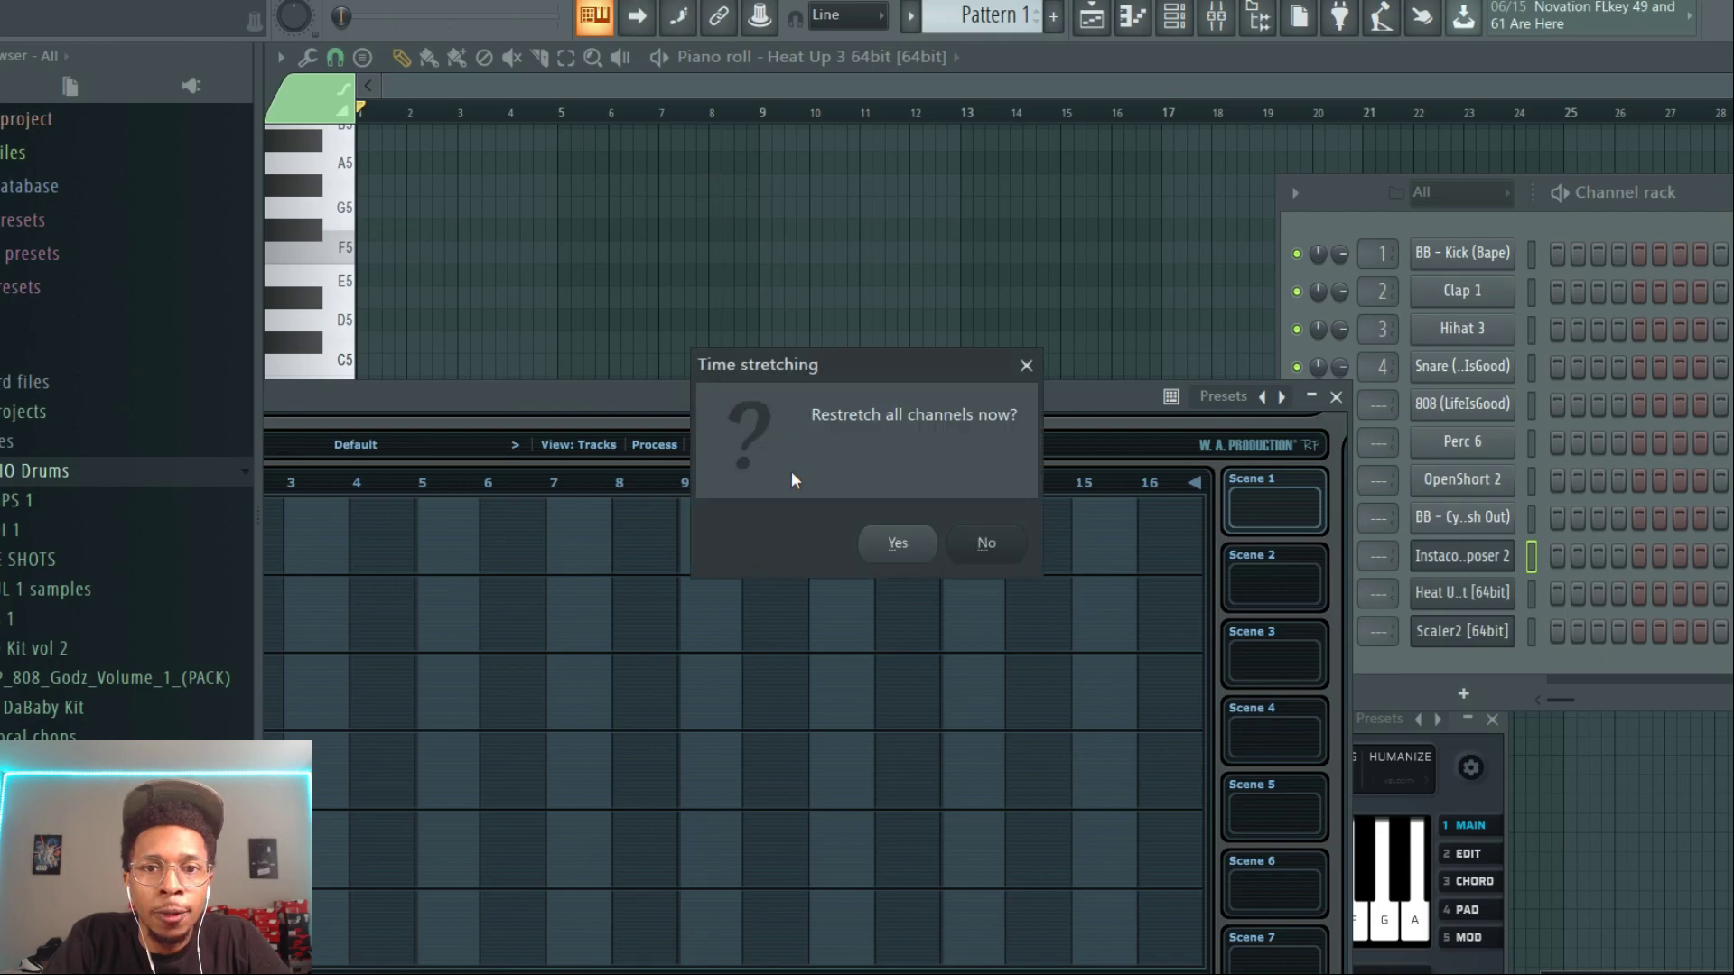
pyautogui.click(882, 554)
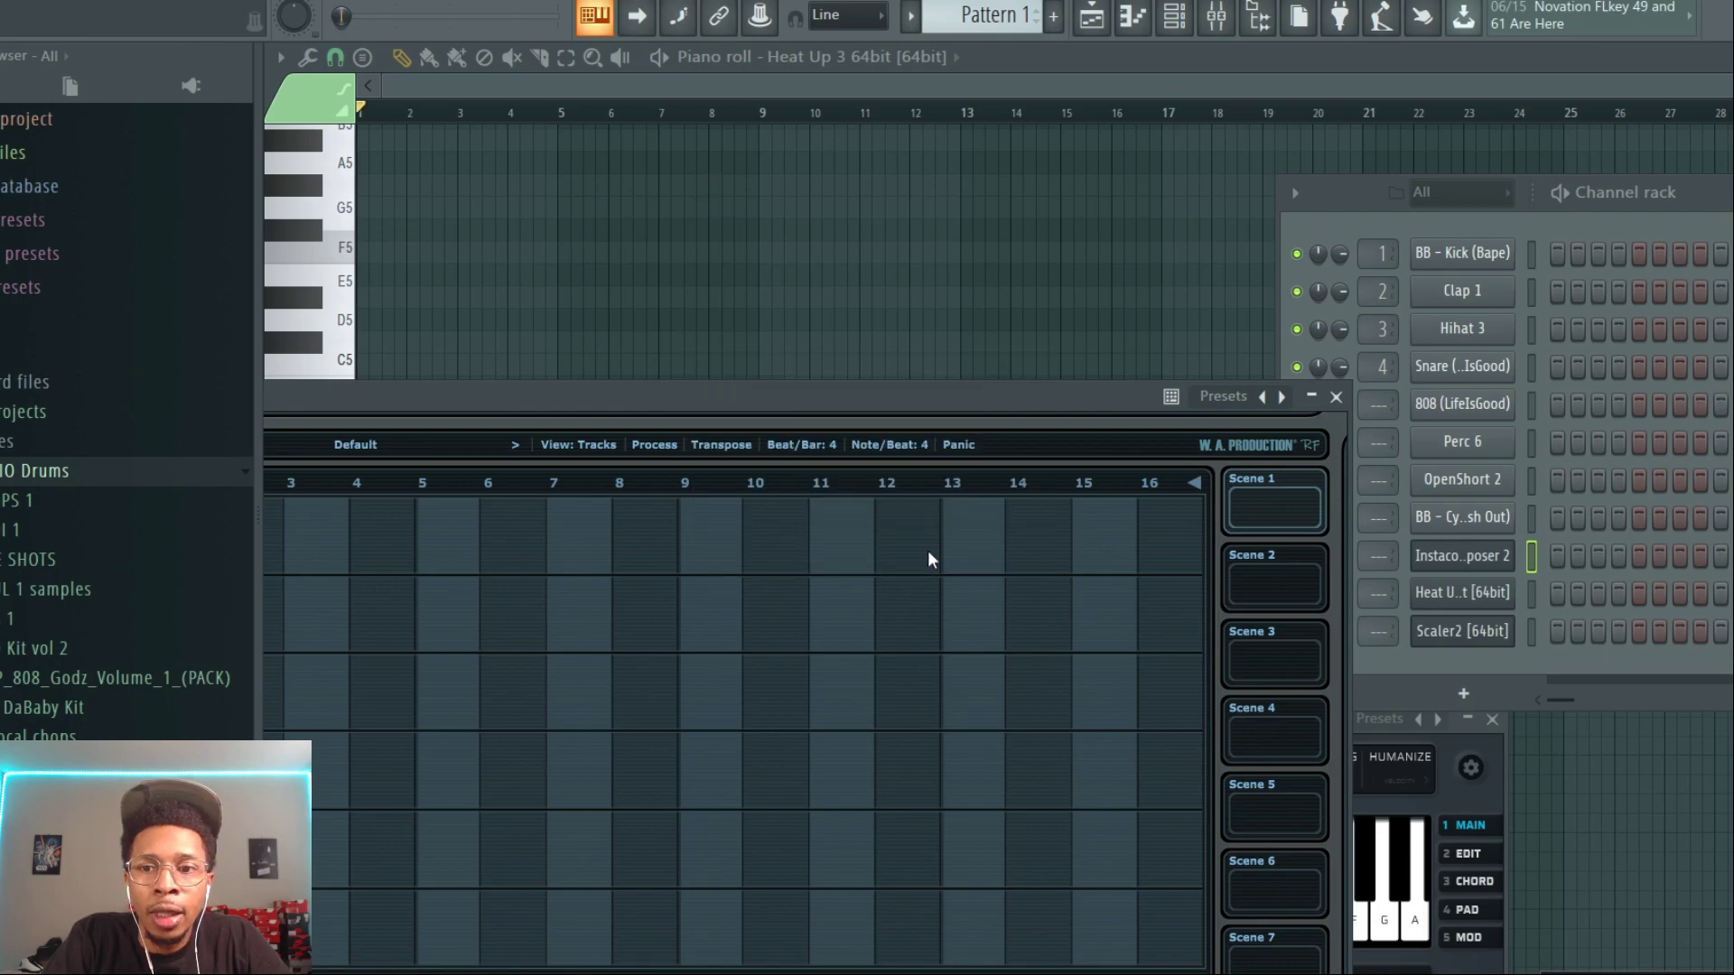
# Step: Bring Scaler 2 into full view and load the Em or G (NeoDrama) user chord set from PRISMS 4 OMEGA CHORD SUITE
pyautogui.click(1444, 806)
pyautogui.moveTo(1278, 733); pyautogui.dragTo(1385, 62)
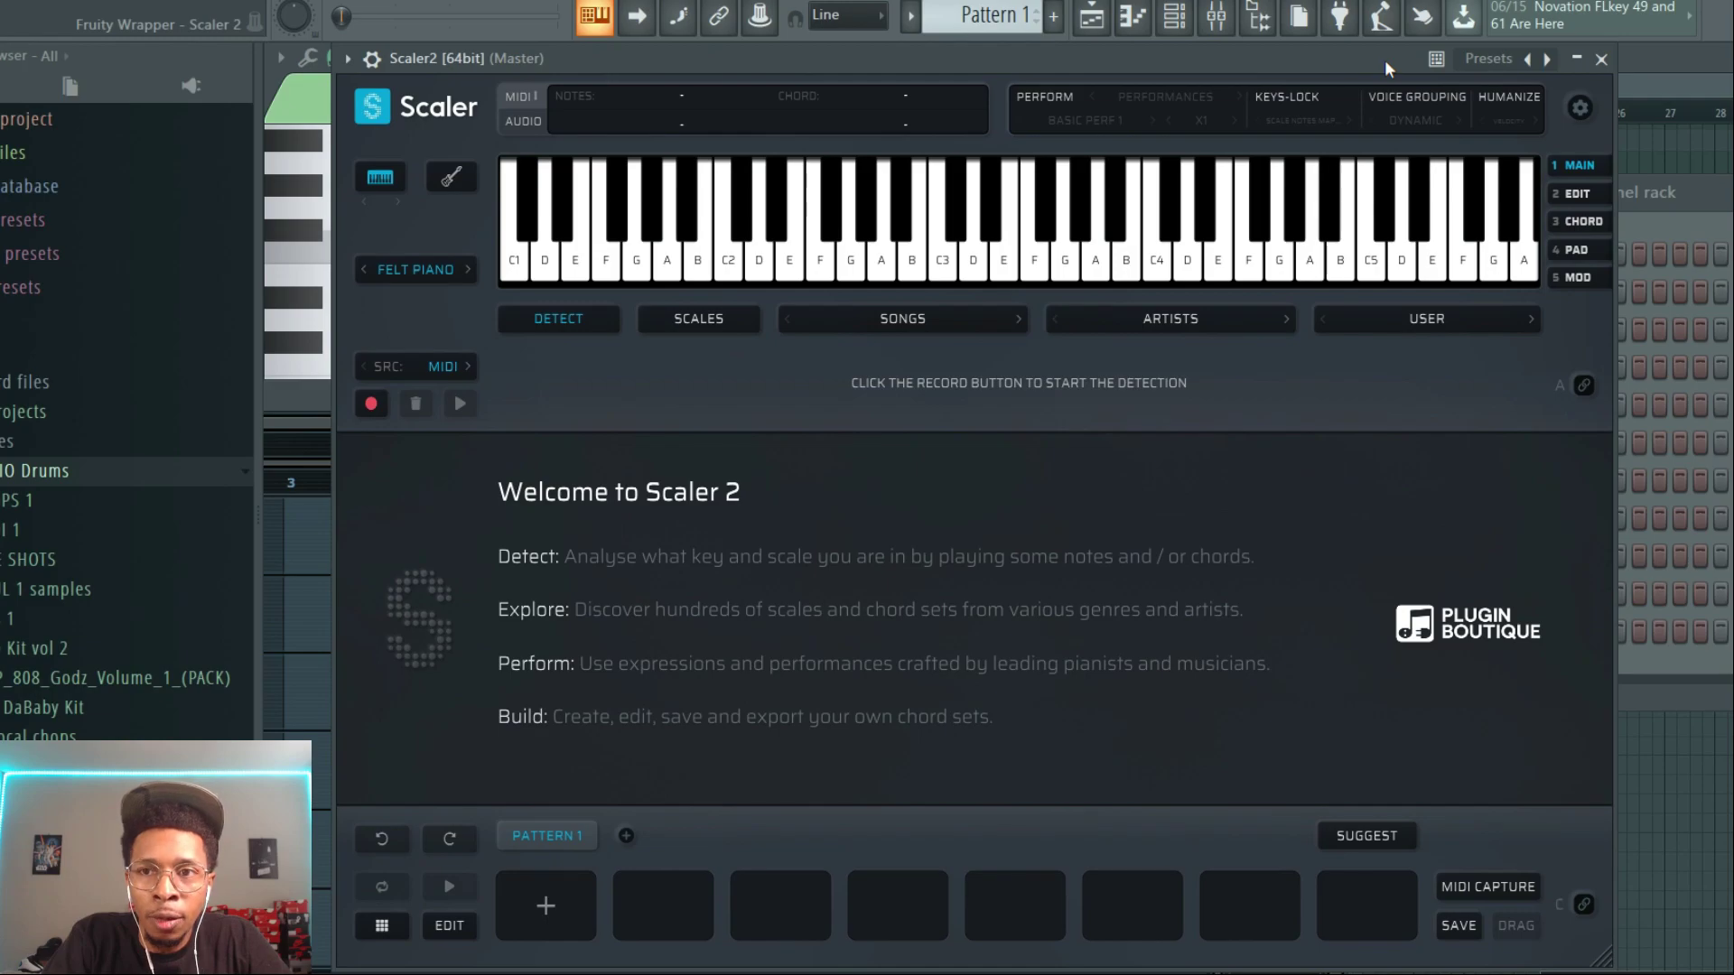
pyautogui.click(1401, 321)
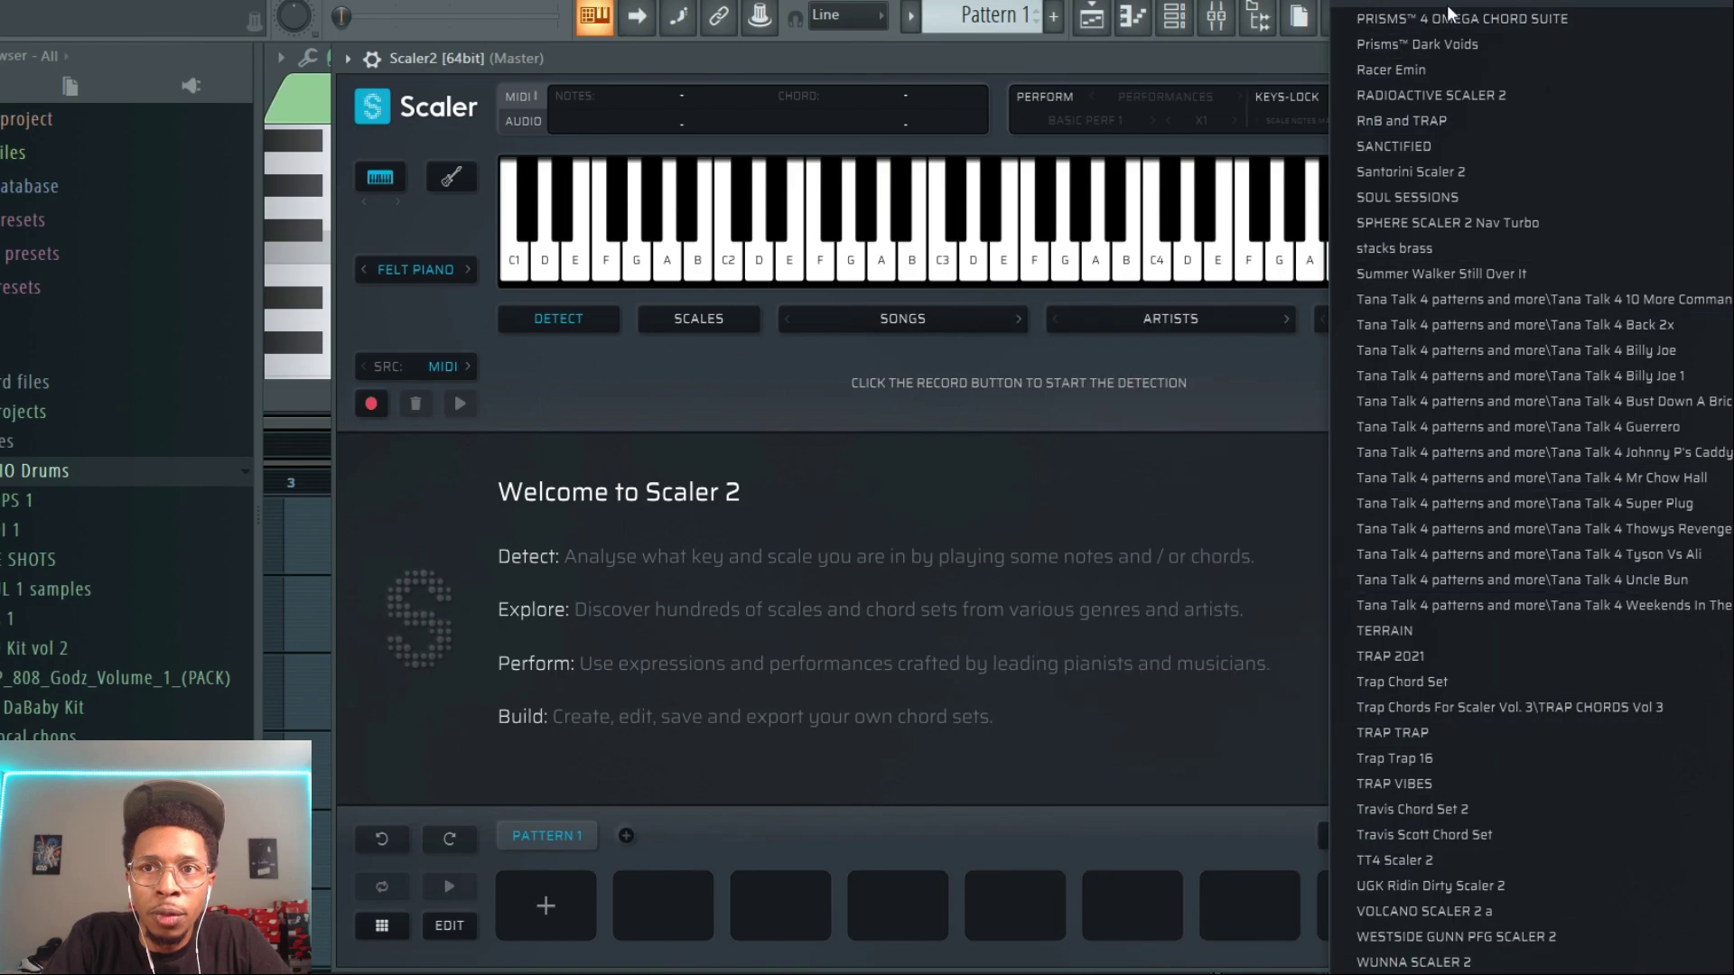
pyautogui.moveTo(1425, 18)
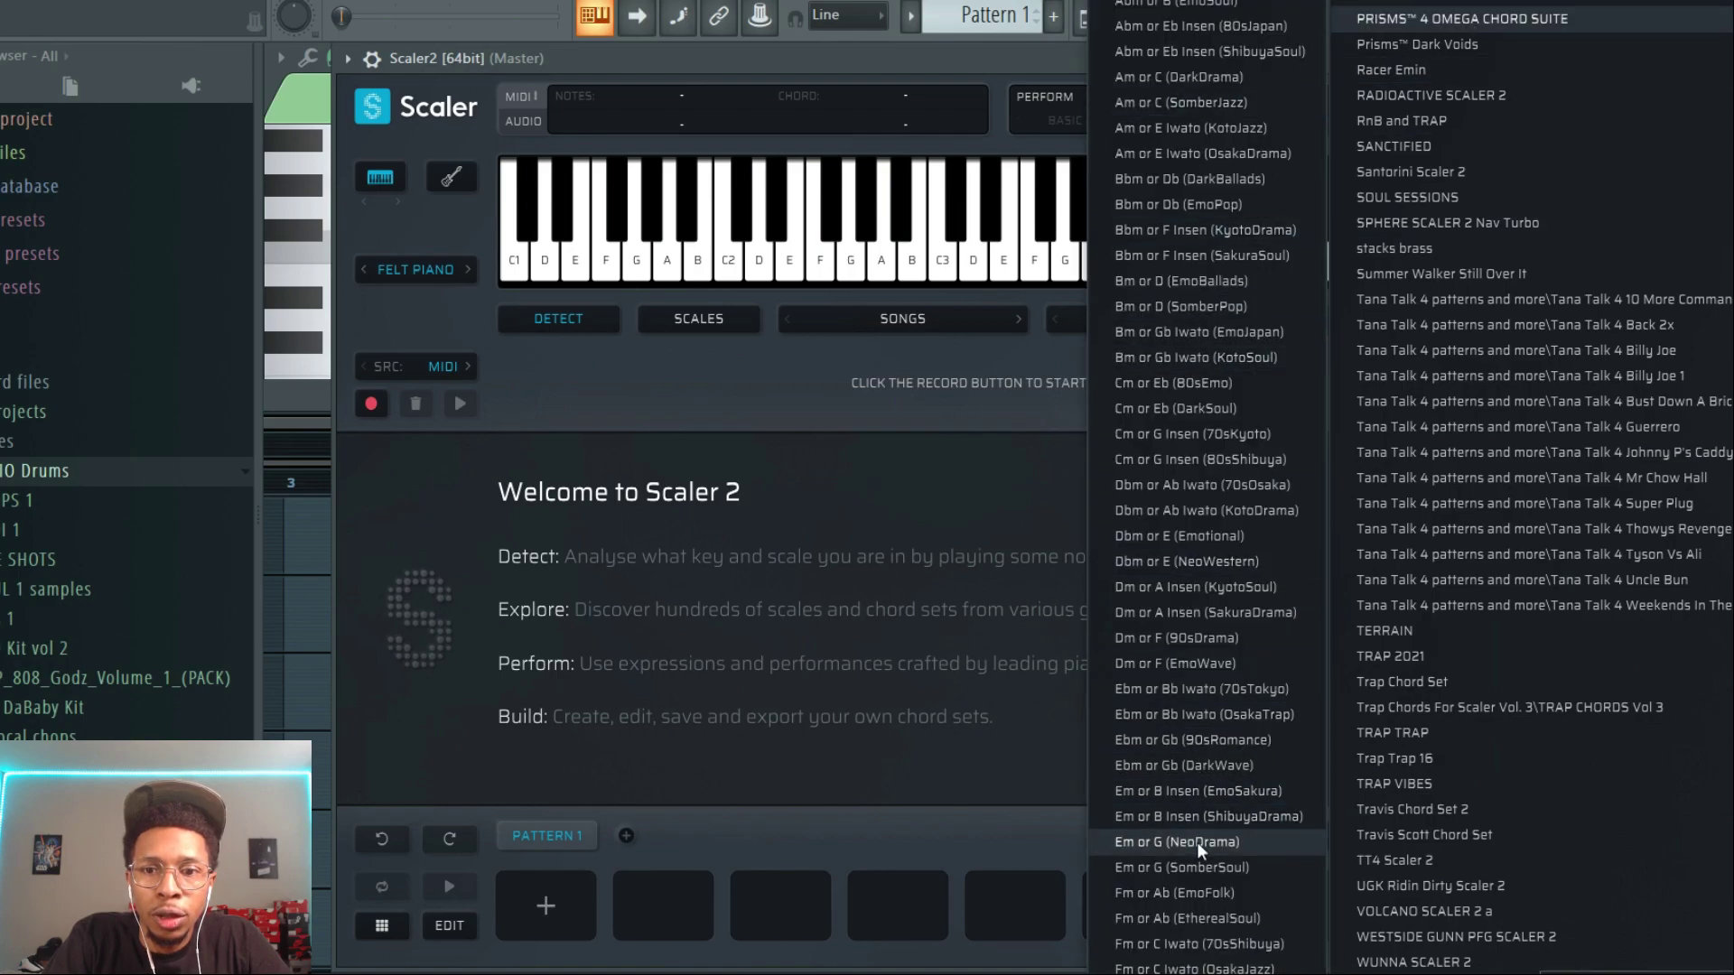
pyautogui.click(1196, 843)
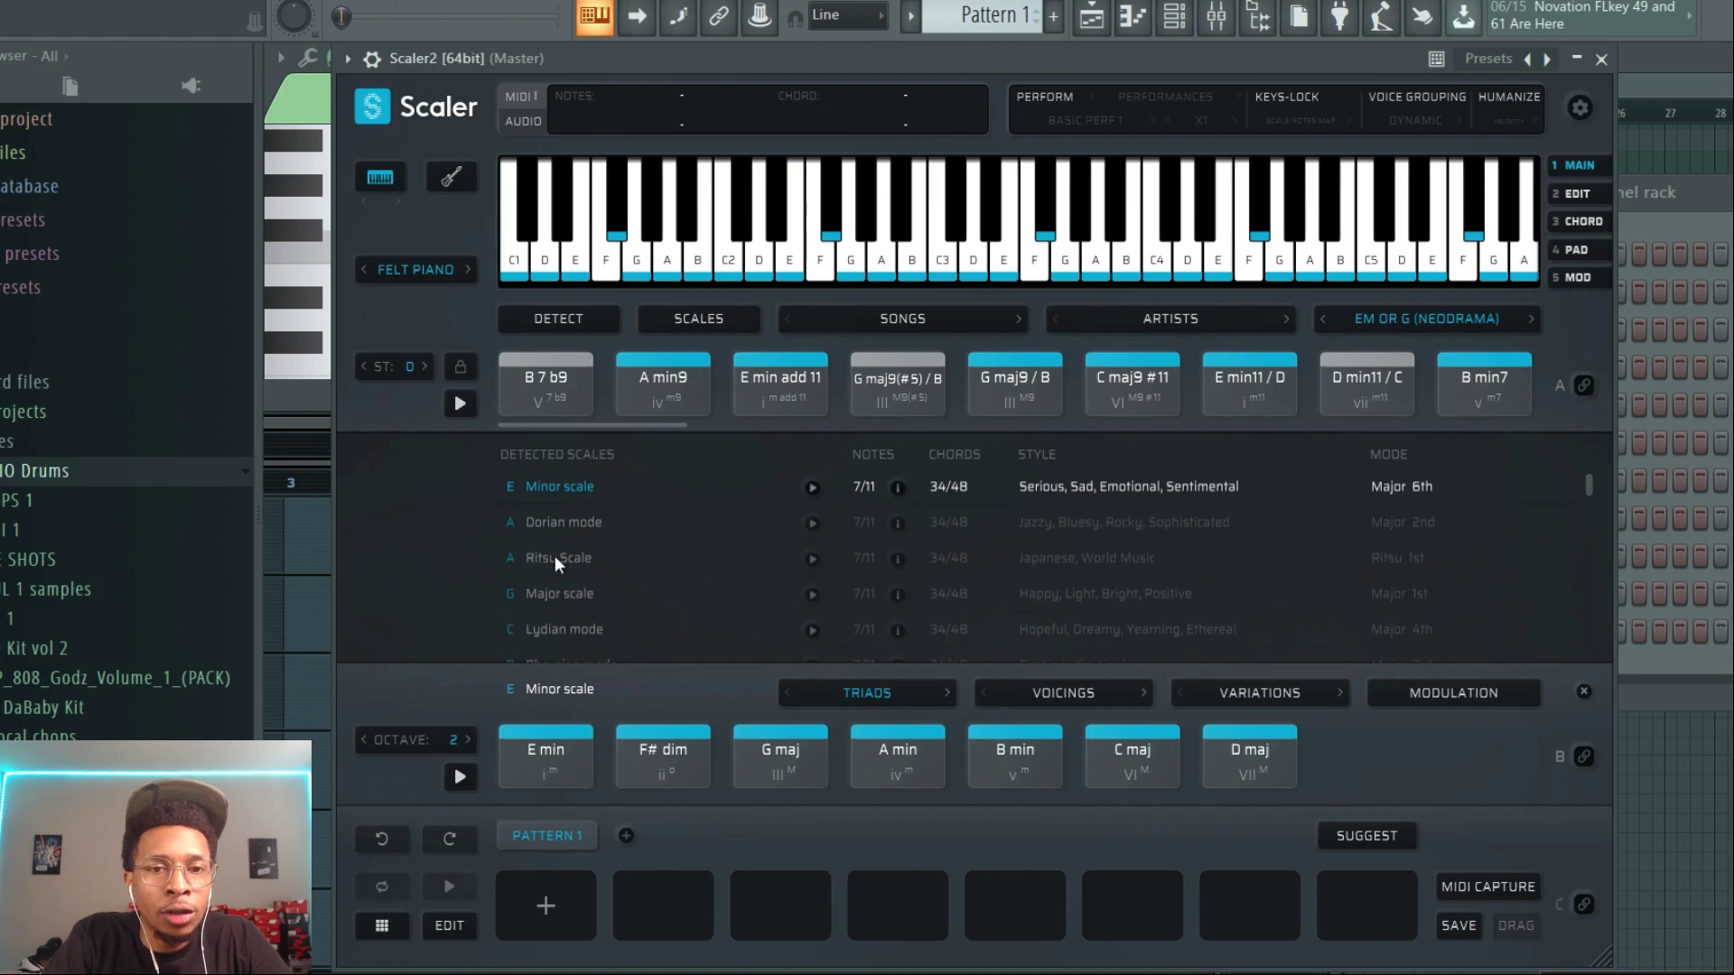
# Step: Audition E min add 11 and G maj9 / B and place them in the first and third slots of Pattern 1
pyautogui.click(775, 380)
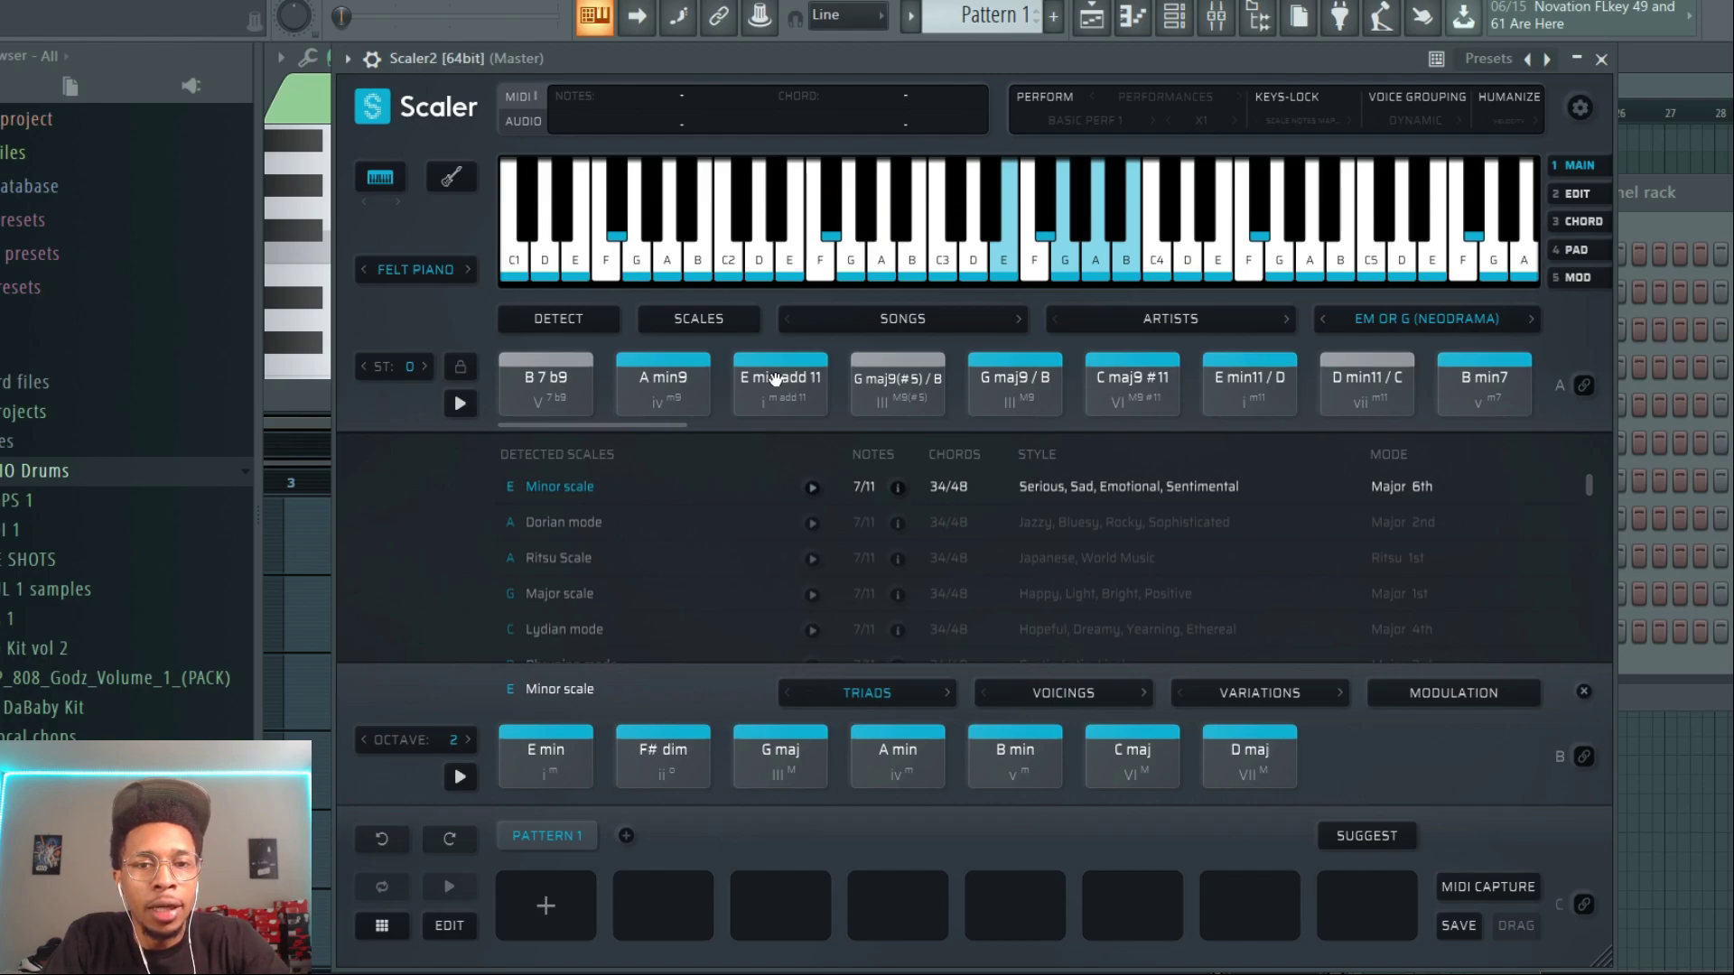
pyautogui.click(774, 379)
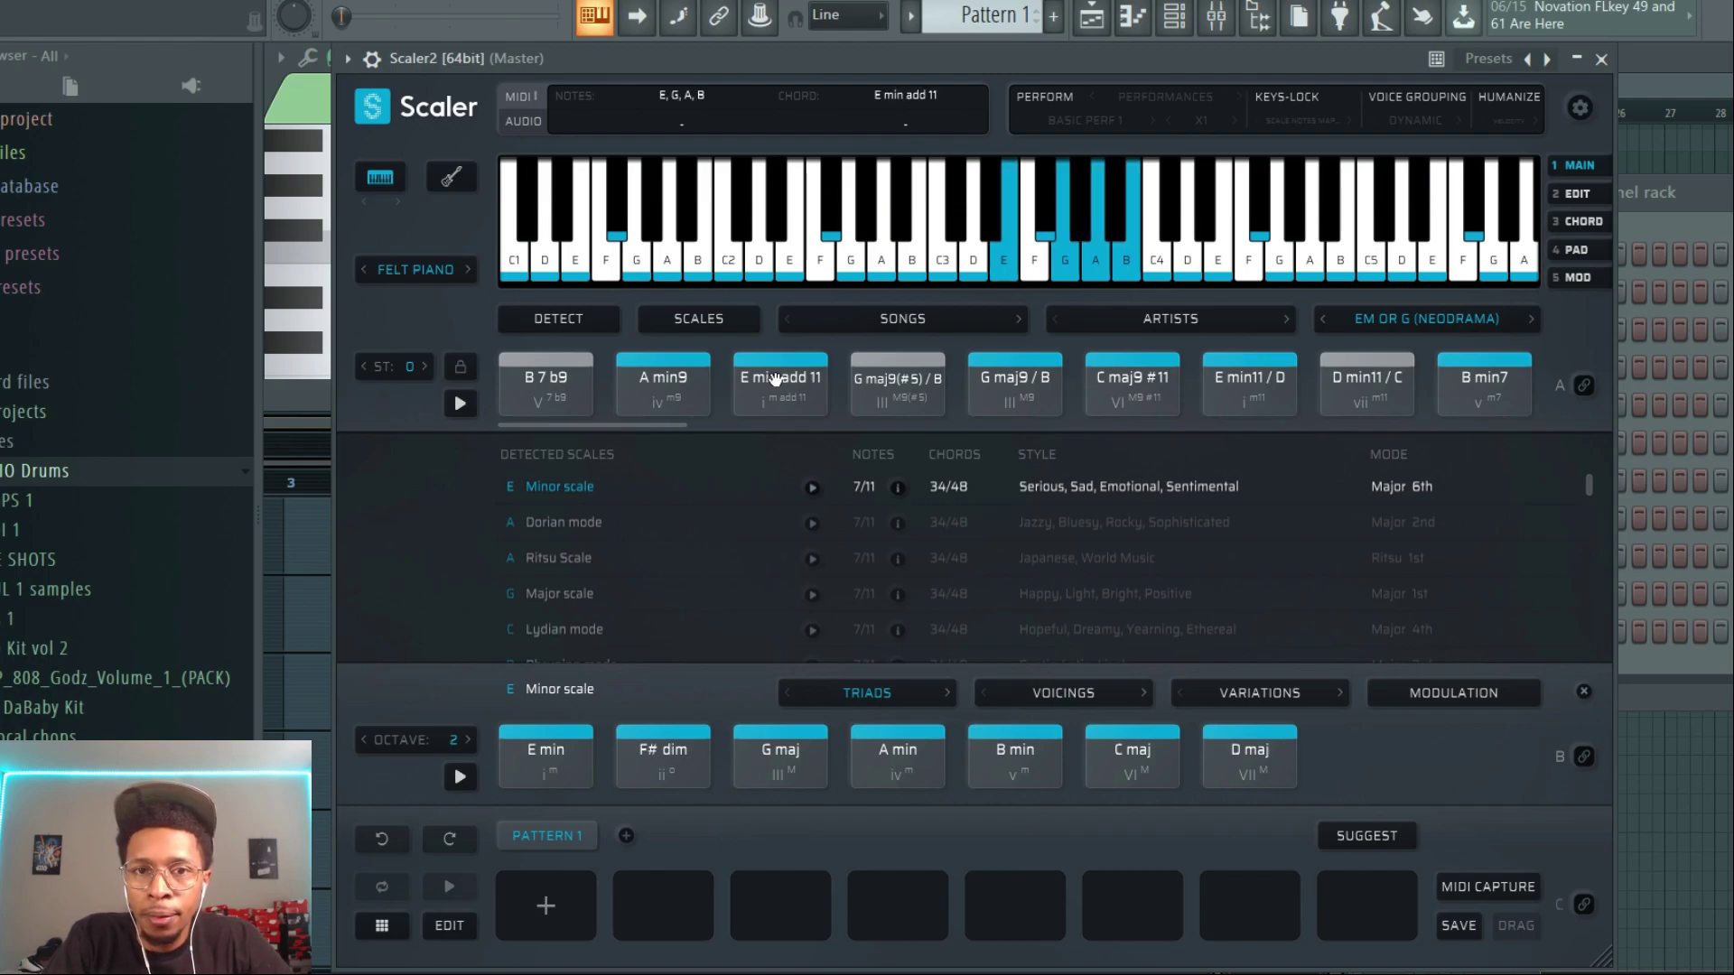
pyautogui.moveTo(775, 380); pyautogui.dragTo(545, 903)
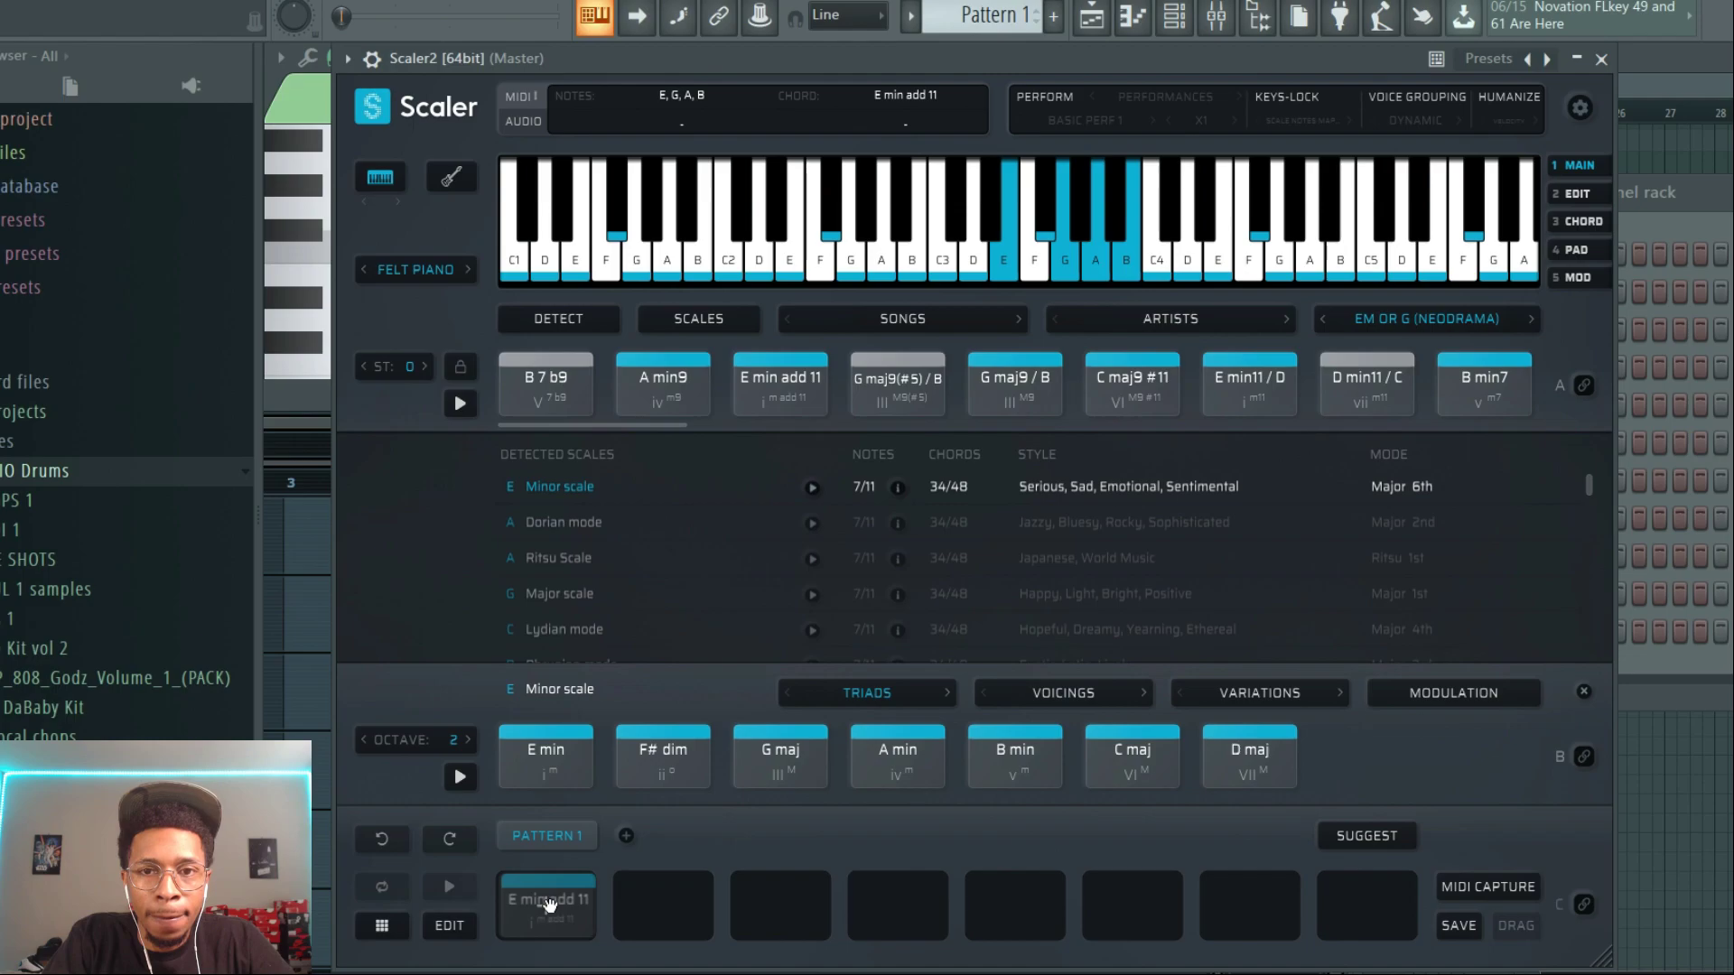
pyautogui.click(1018, 381)
pyautogui.moveTo(1020, 388); pyautogui.dragTo(781, 903)
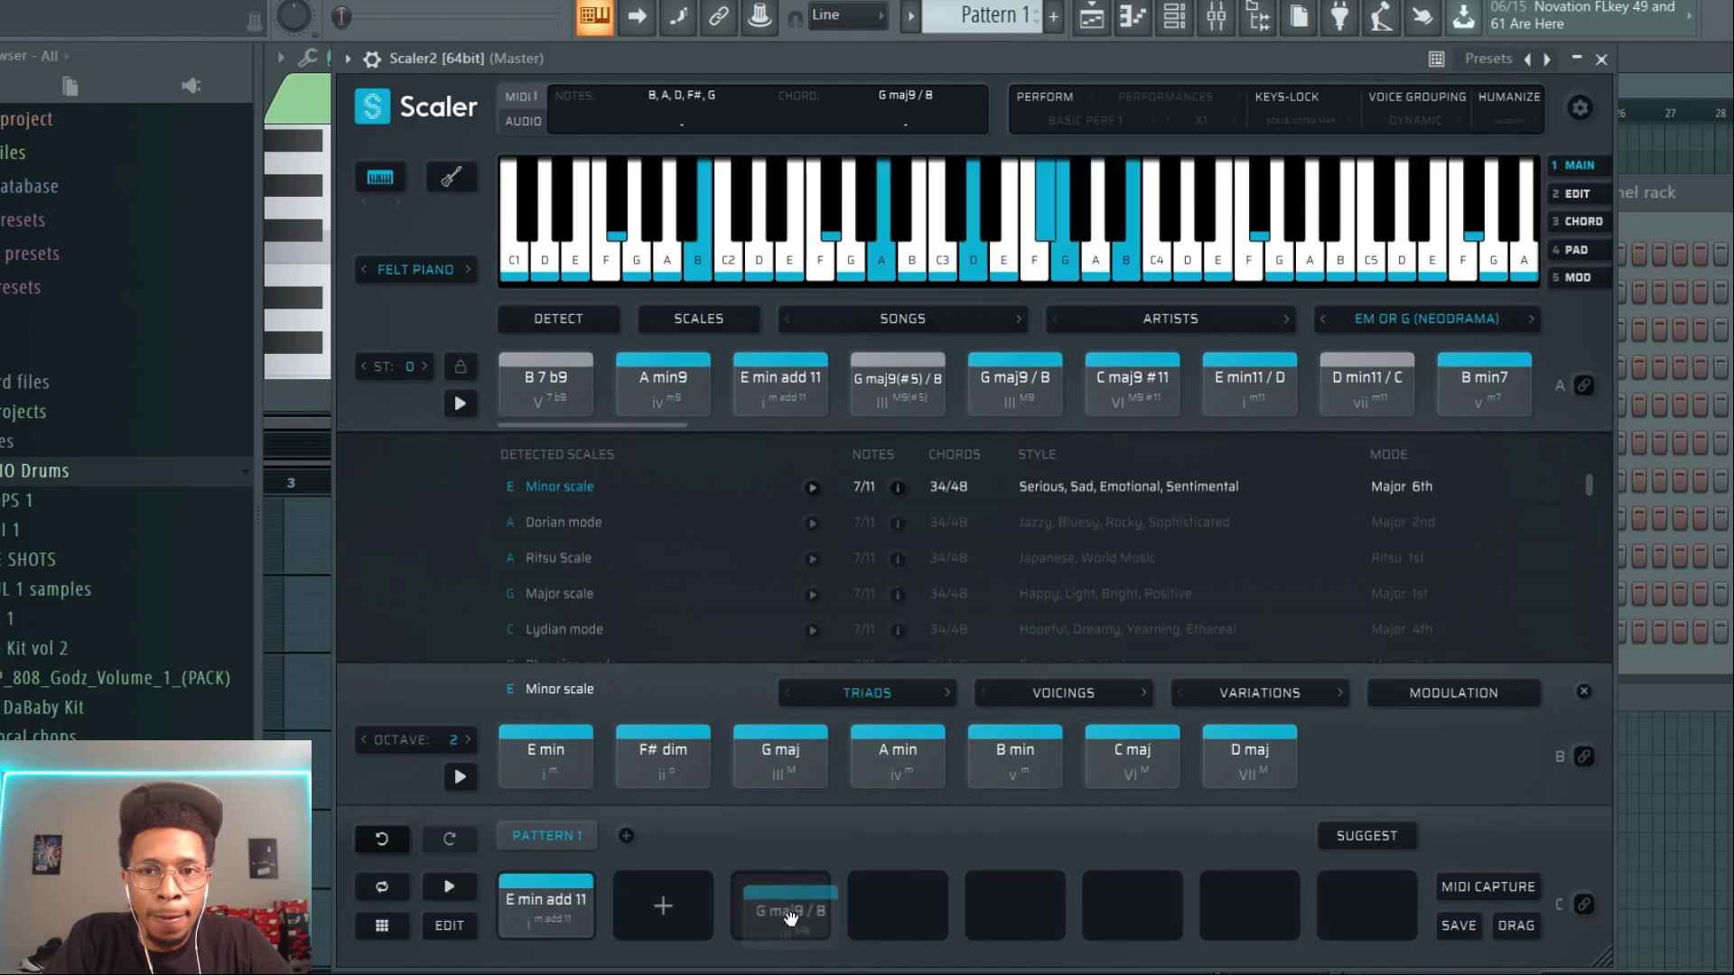
# Step: Add C maj9 #11 to the fifth slot and B min7 to the seventh slot of Pattern 1
pyautogui.click(1148, 379)
pyautogui.moveTo(1148, 379); pyautogui.dragTo(1015, 903)
pyautogui.click(1366, 379)
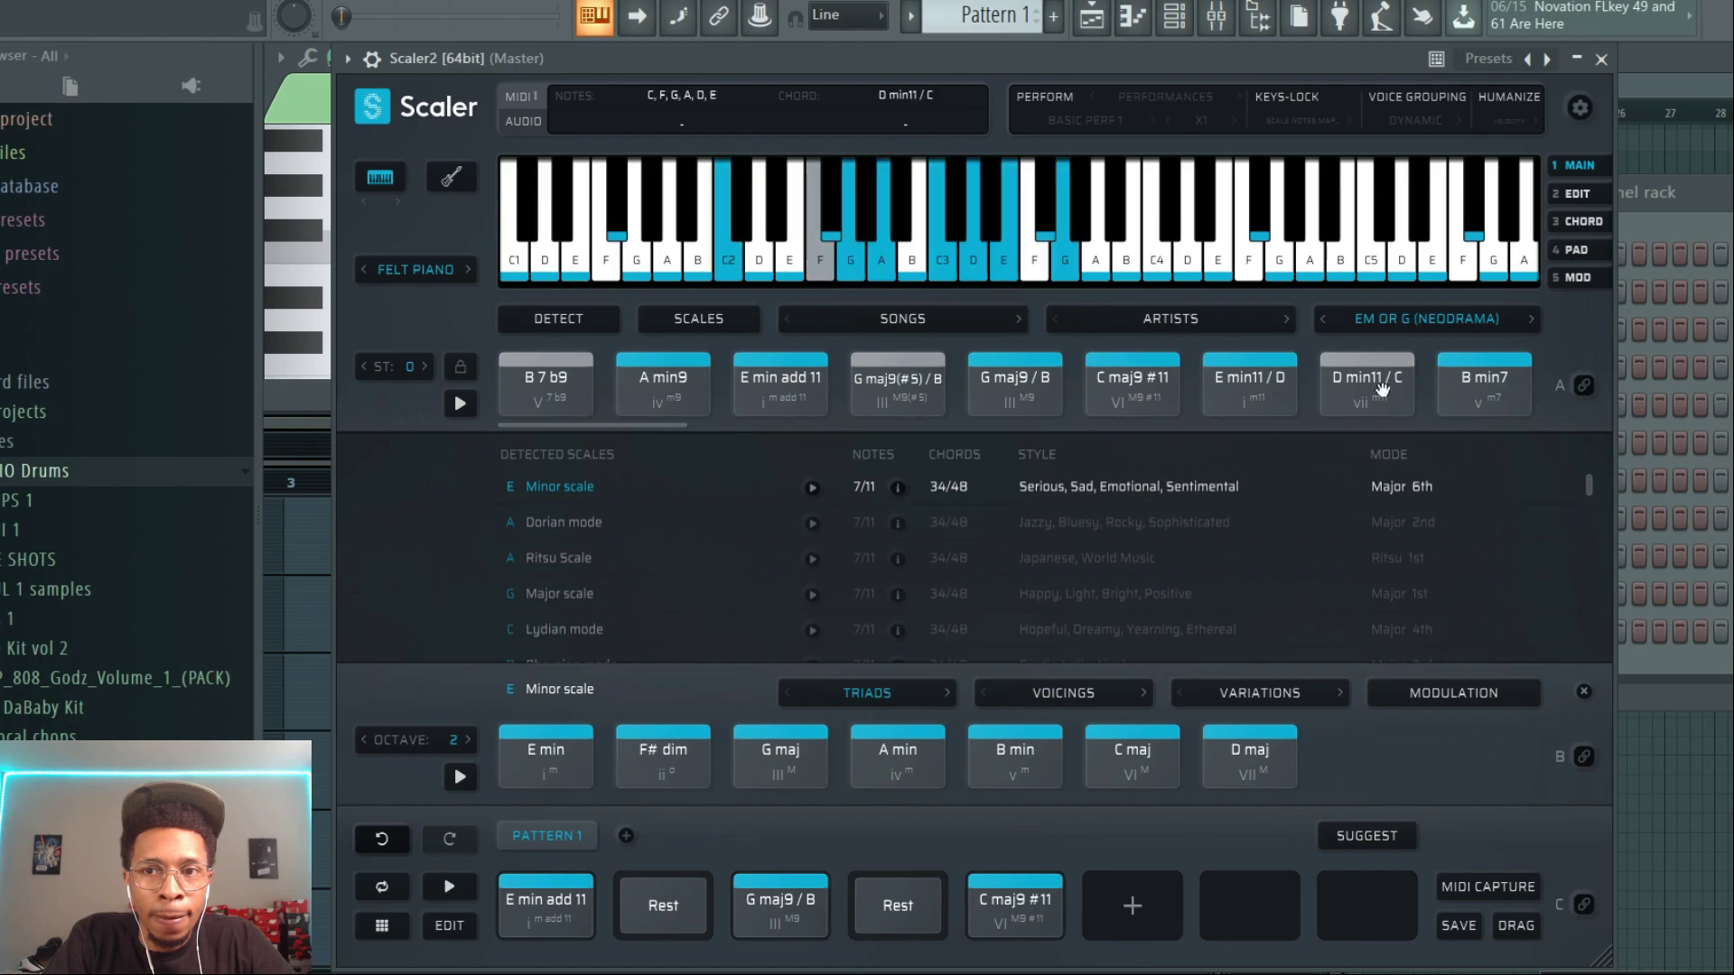
pyautogui.click(1477, 377)
pyautogui.moveTo(1473, 376); pyautogui.dragTo(1247, 903)
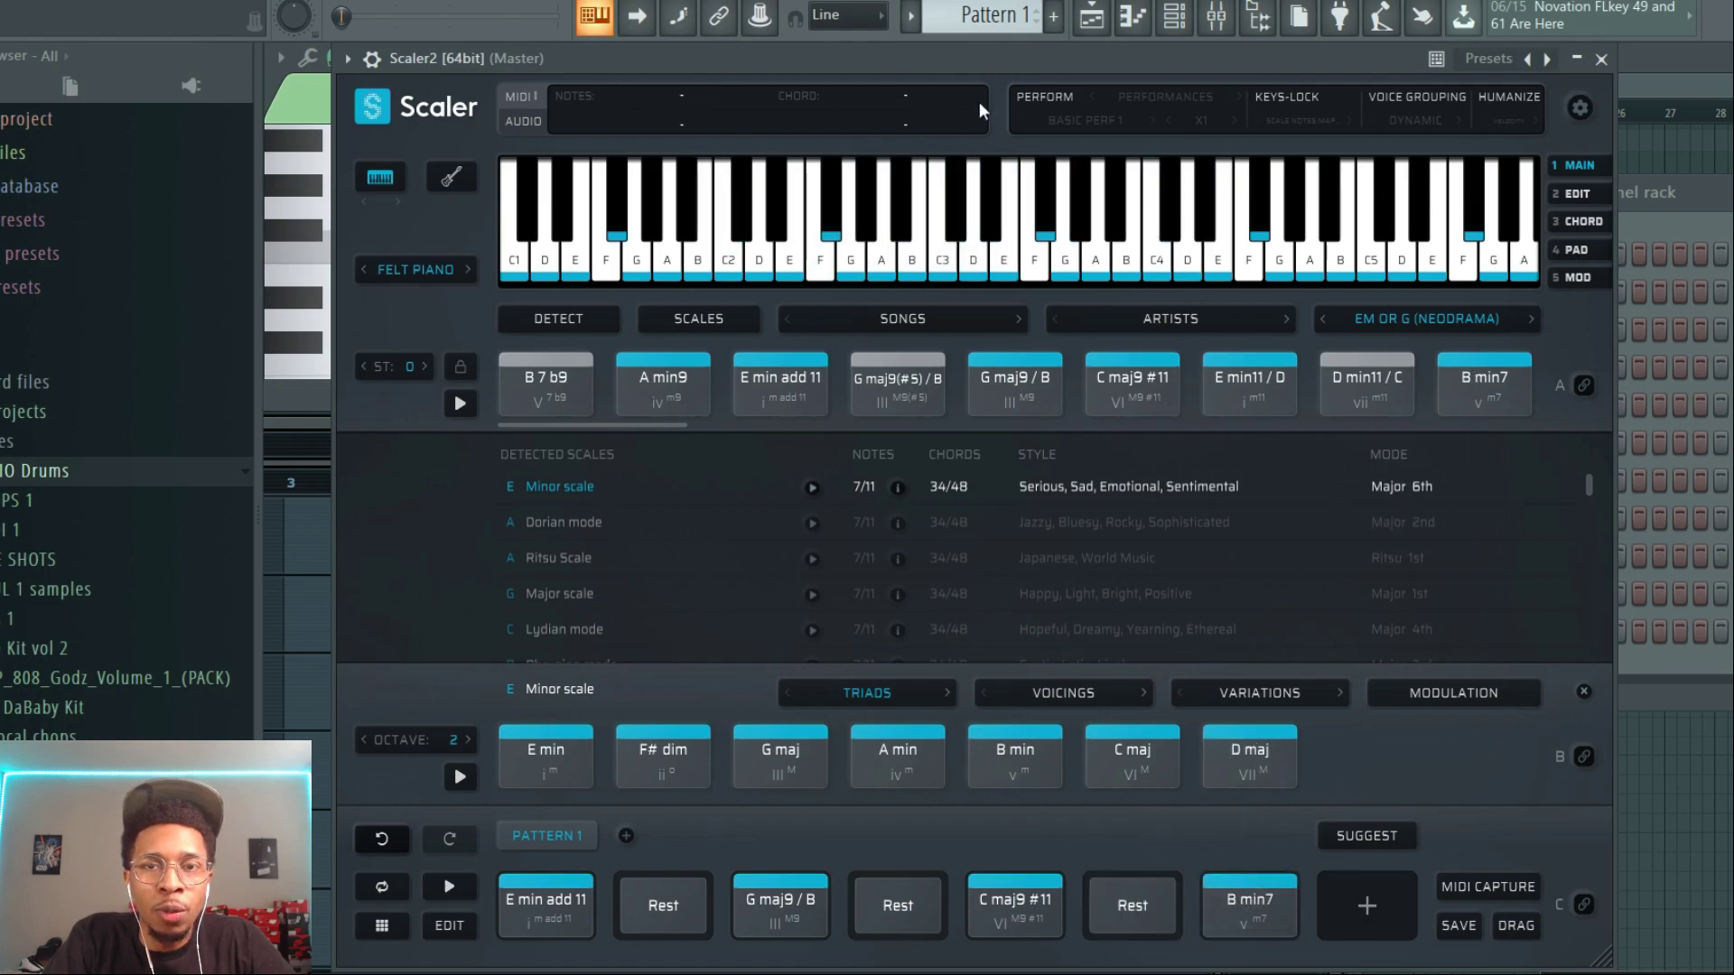
# Step: Play the four chords of Pattern 1 in order to preview the progression
pyautogui.moveTo(885, 50); pyautogui.dragTo(1000, 42)
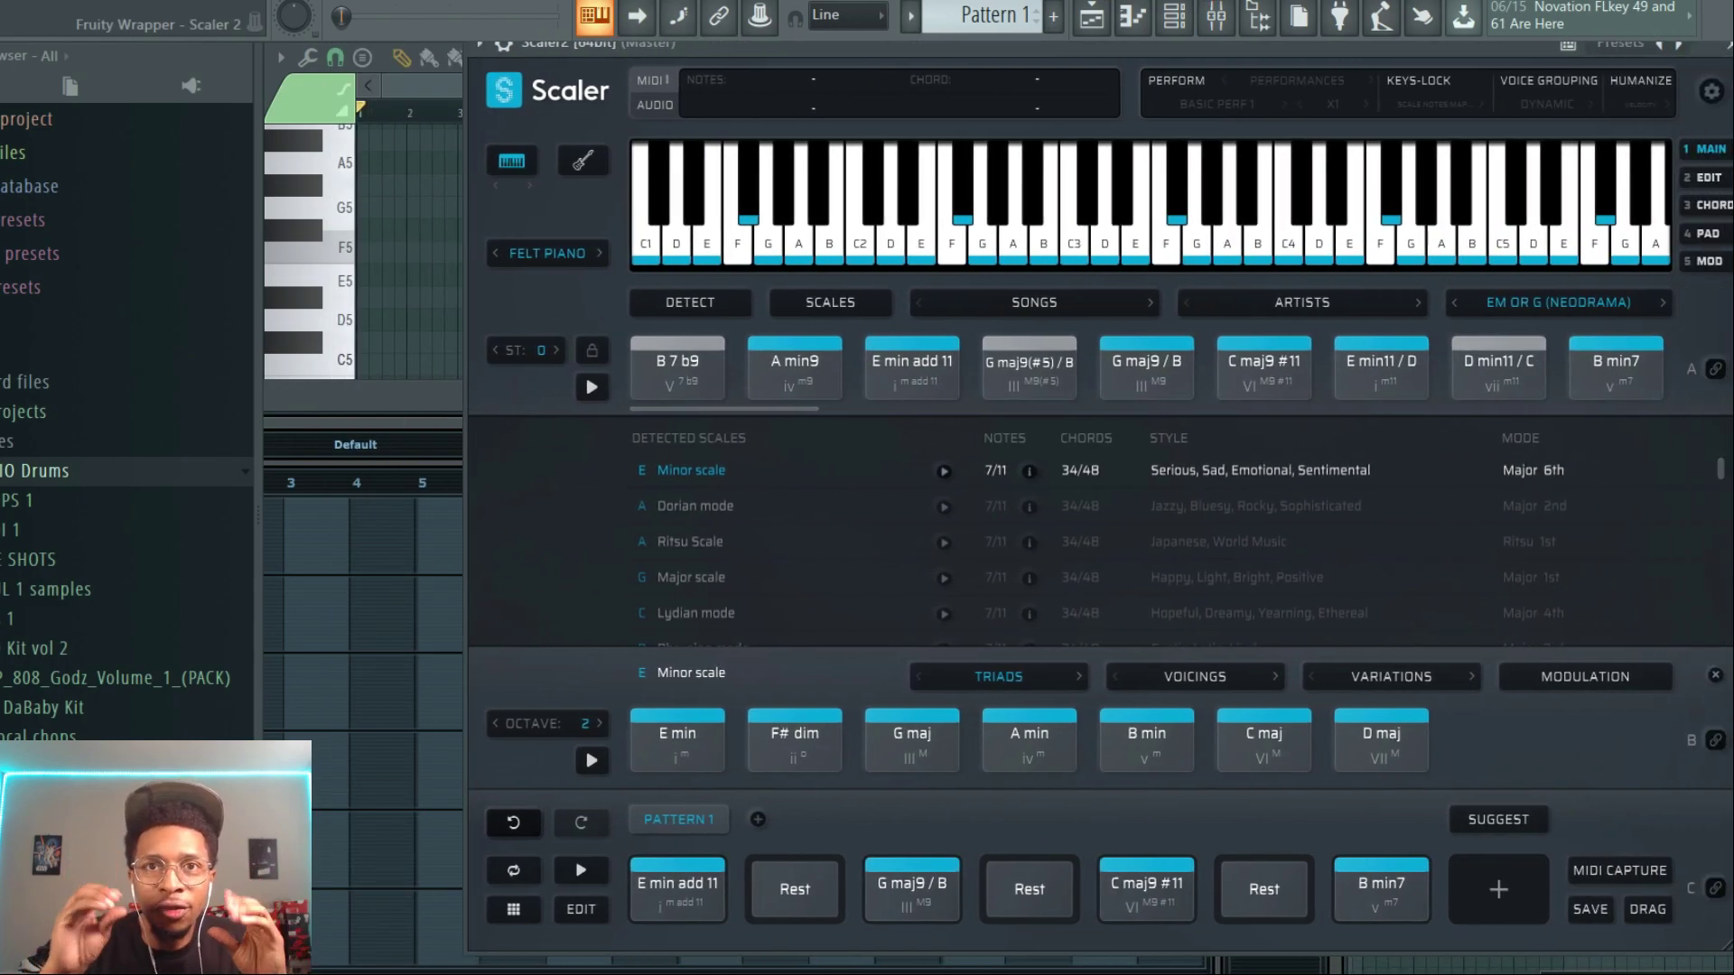
pyautogui.click(682, 883)
pyautogui.click(921, 883)
pyautogui.click(1140, 882)
pyautogui.click(1382, 881)
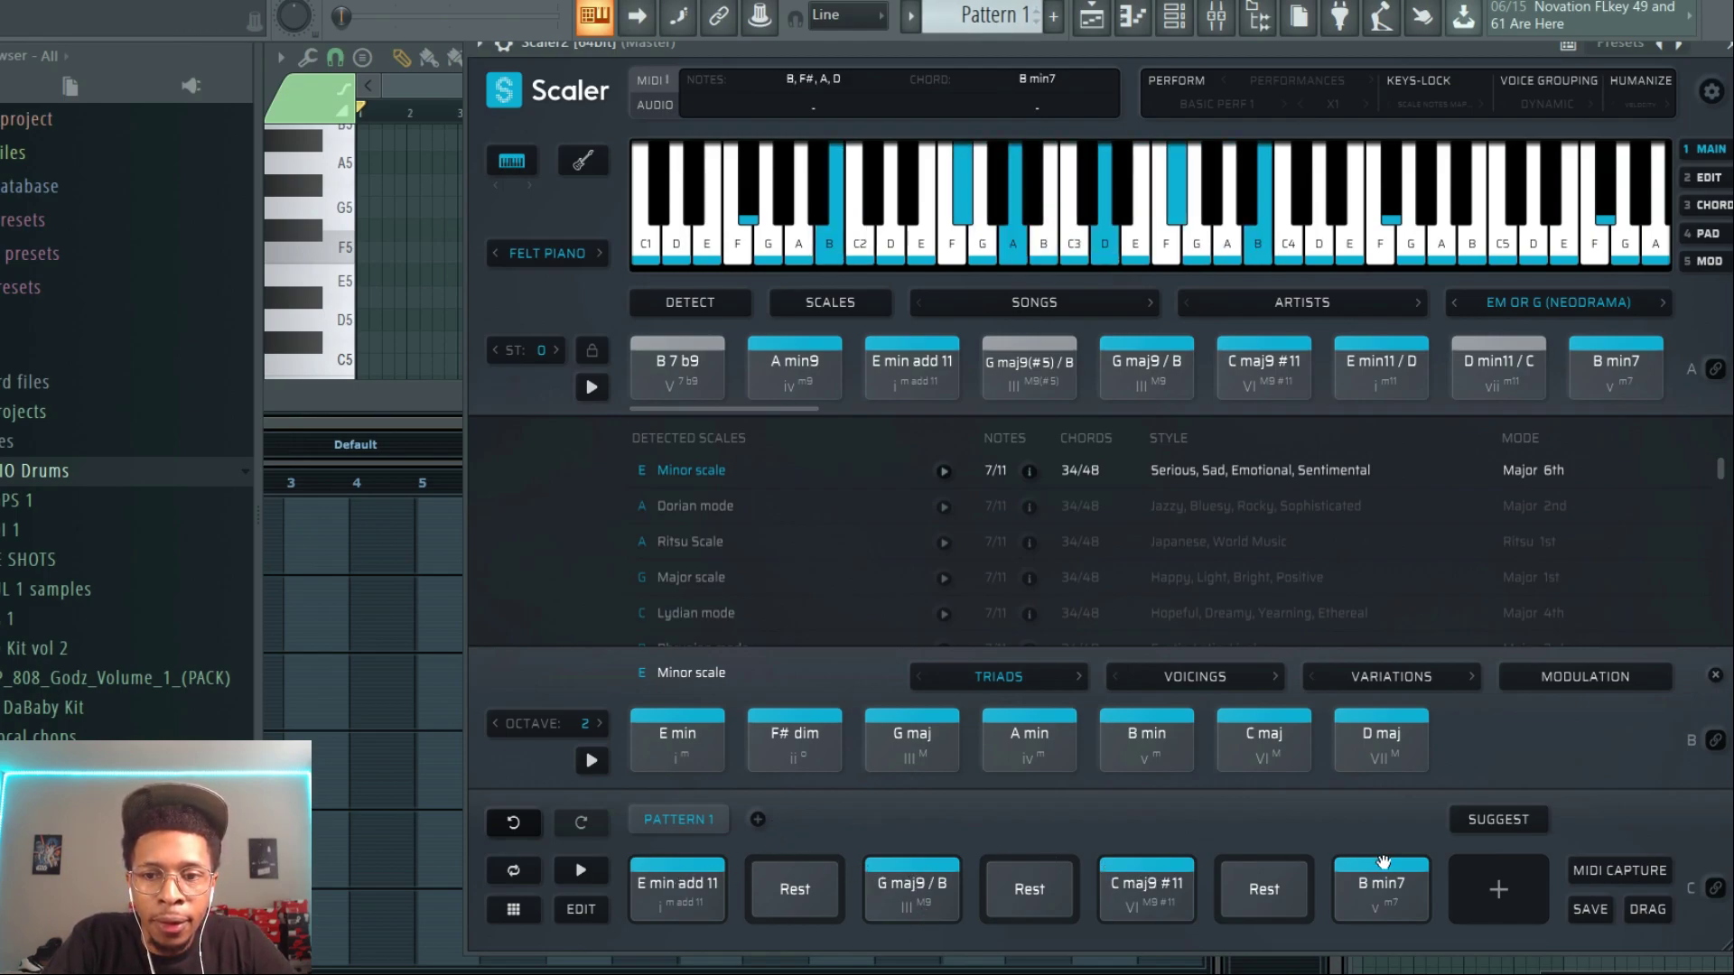
# Step: Place Instacomposer 2 above Scaler 2's chord pattern and set its scale to E Minor
pyautogui.moveTo(597, 42); pyautogui.dragTo(949, 42)
pyautogui.moveTo(620, 419); pyautogui.dragTo(1007, 25)
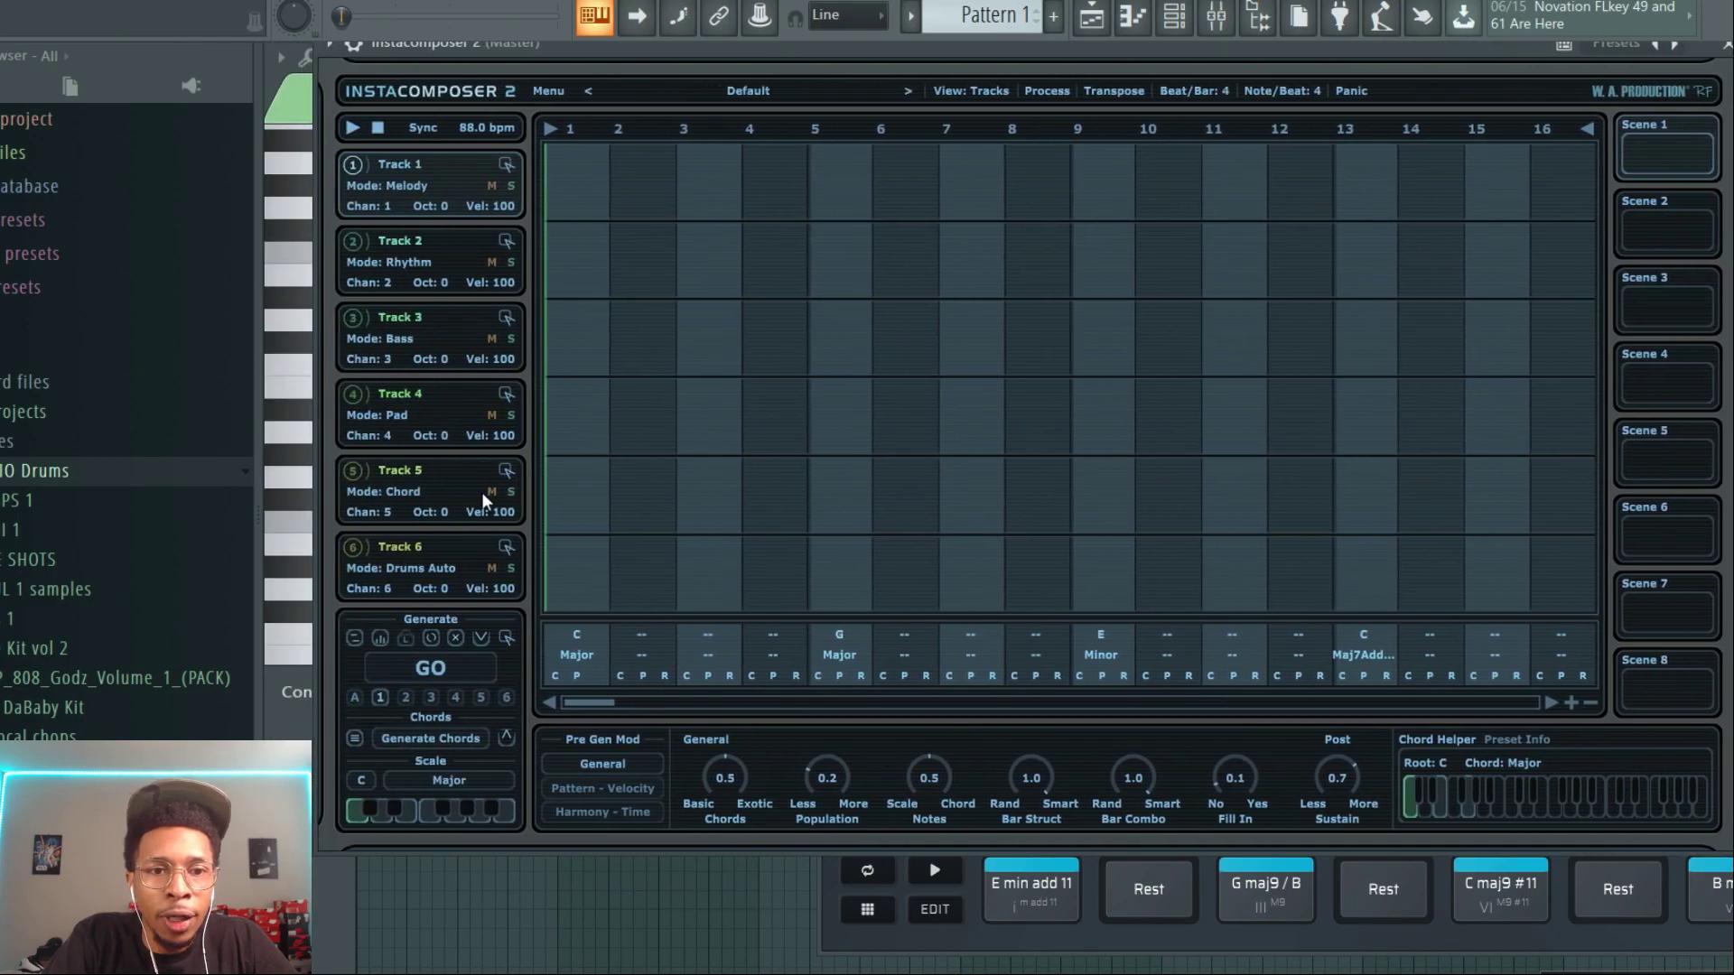
pyautogui.click(360, 782)
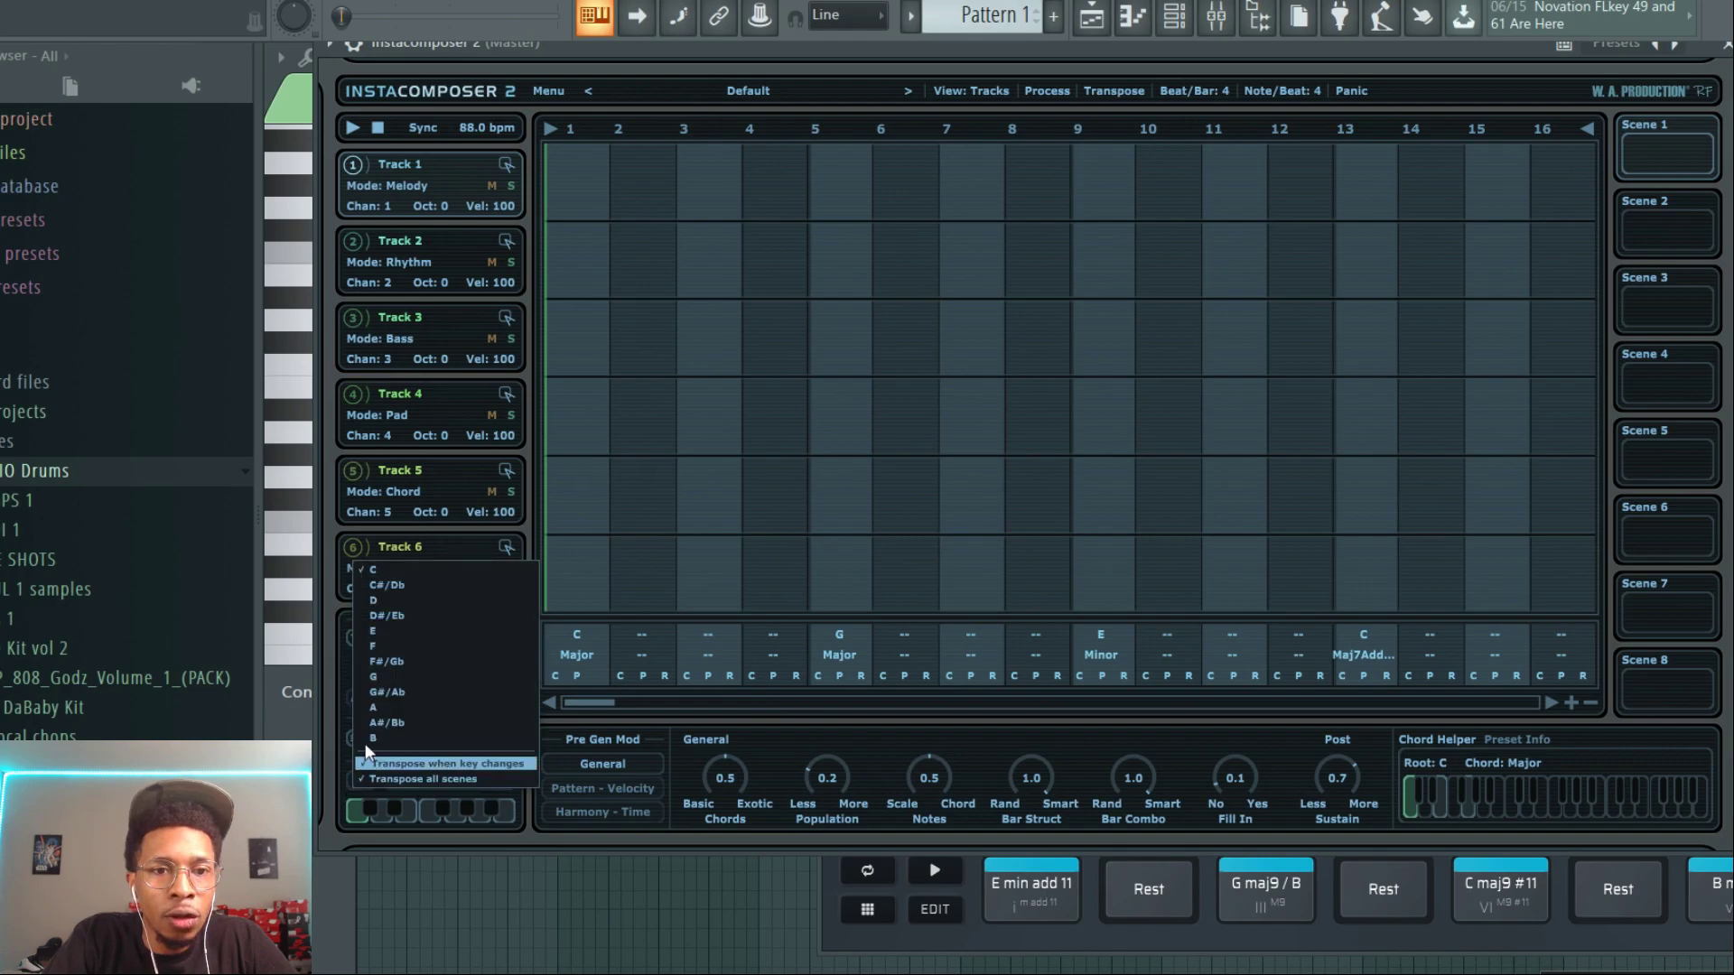
pyautogui.click(386, 630)
pyautogui.click(431, 778)
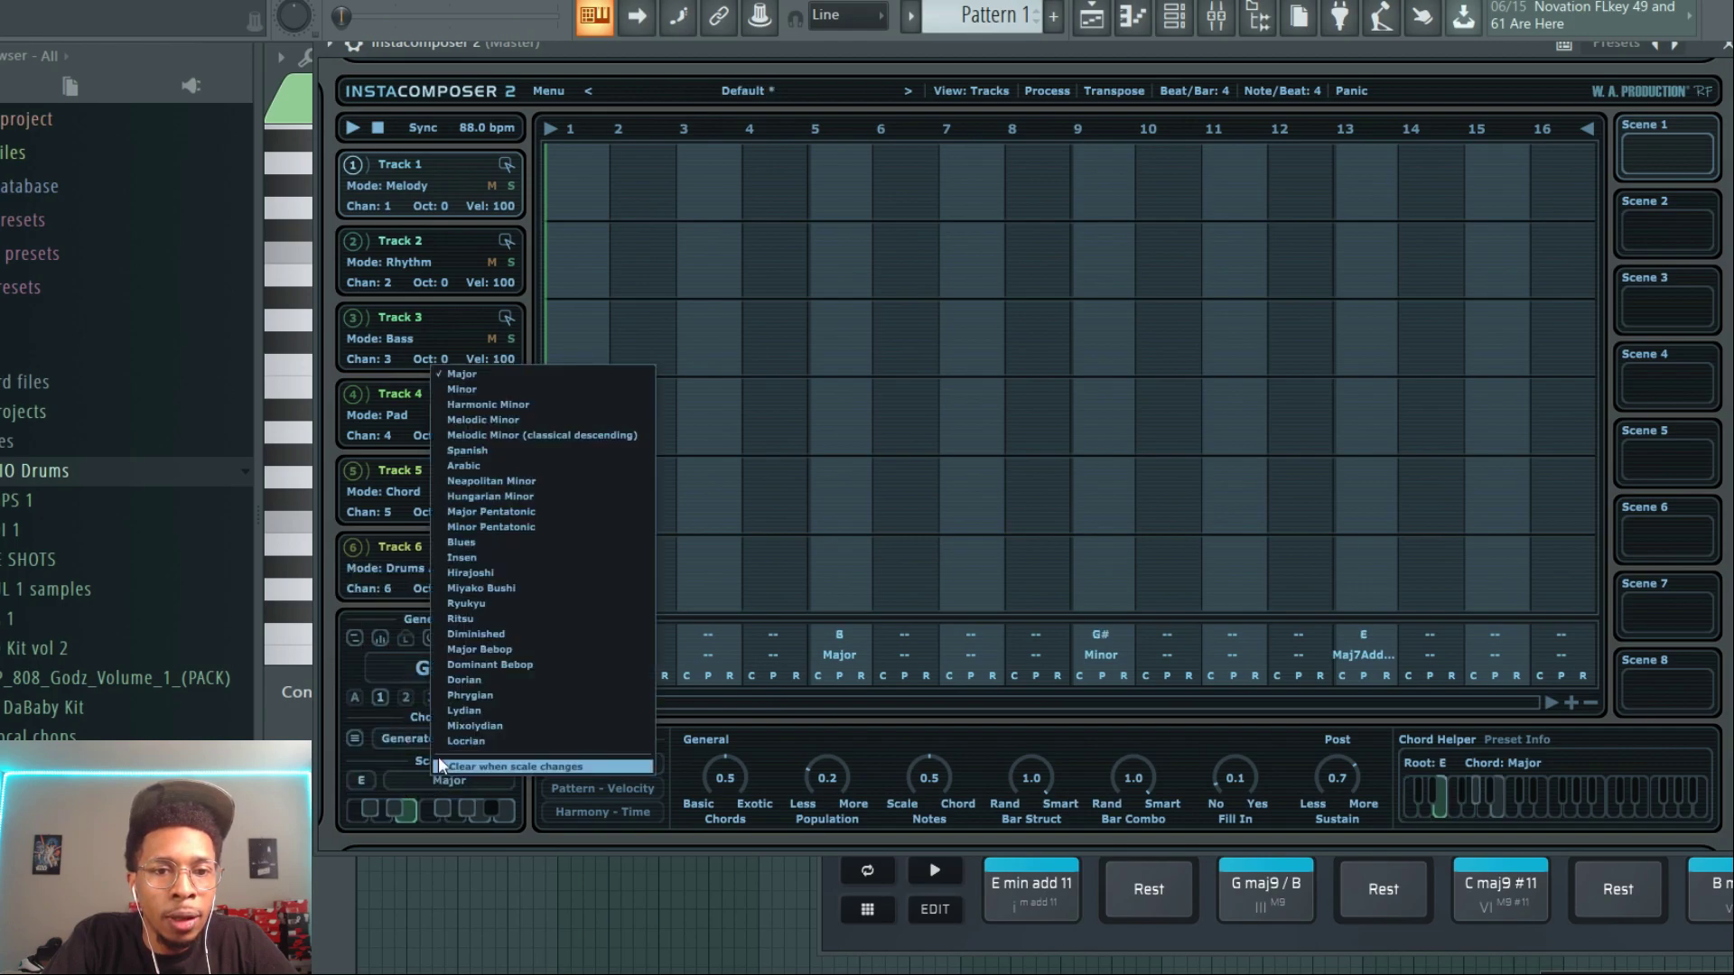
pyautogui.click(480, 391)
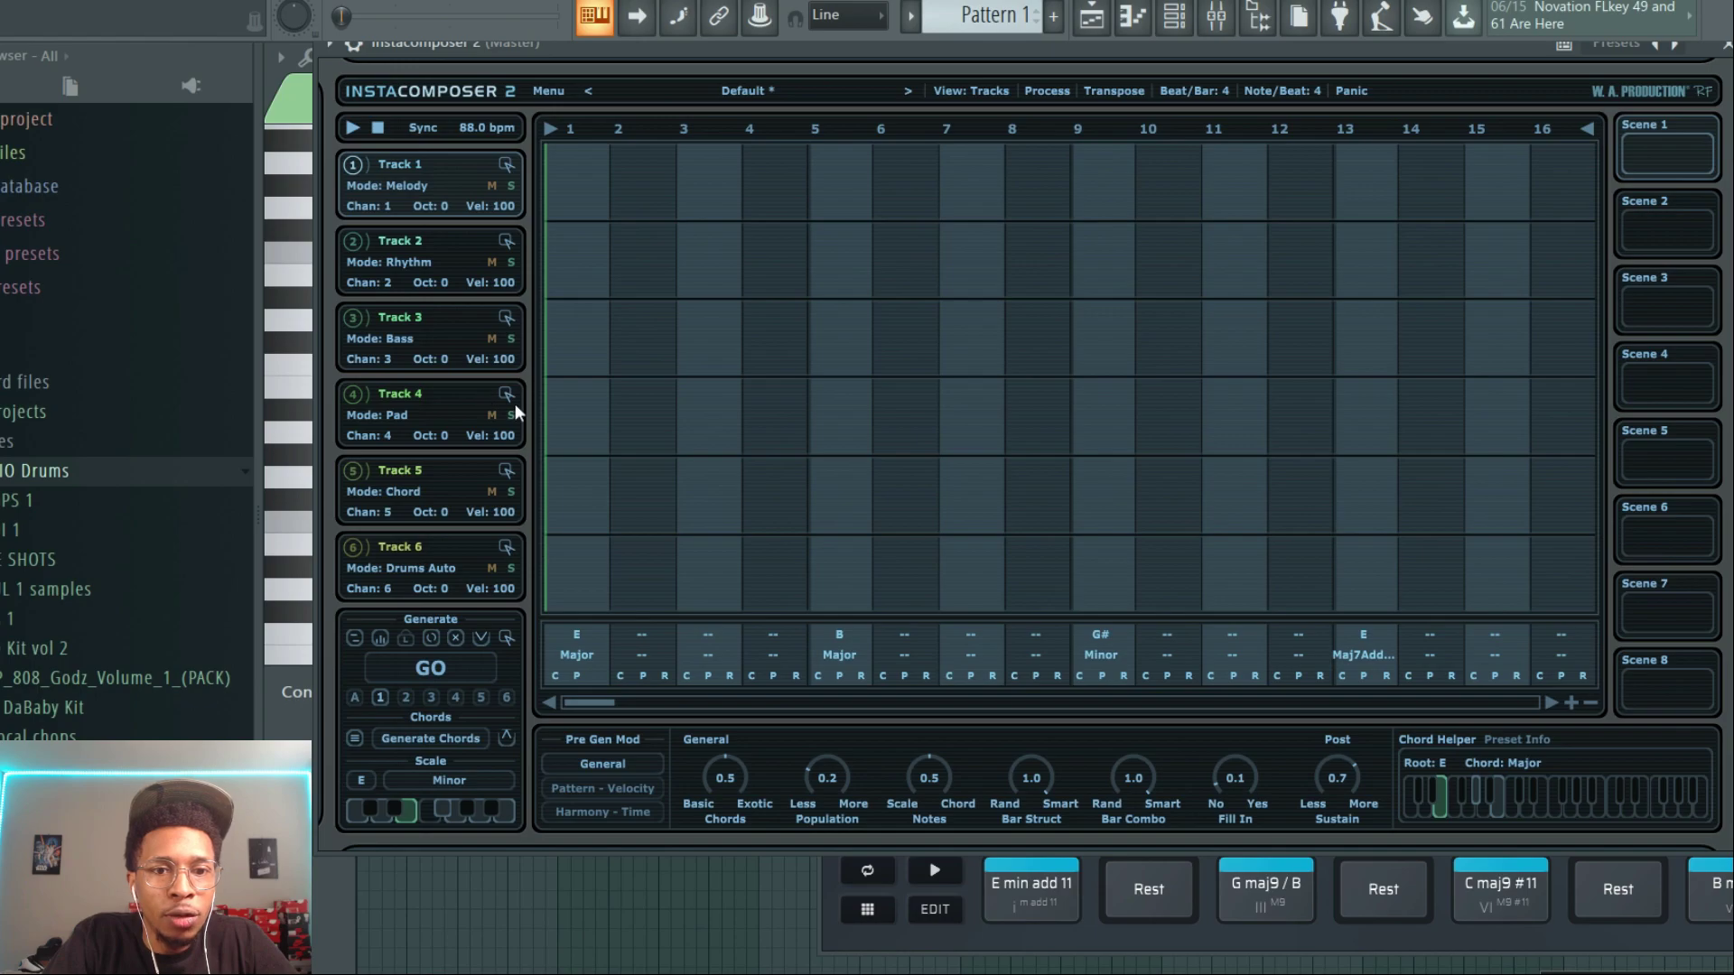
# Step: Set the bar 1 chord's type to 11th and the bar 5 chord to G Major 9th
pyautogui.click(575, 654)
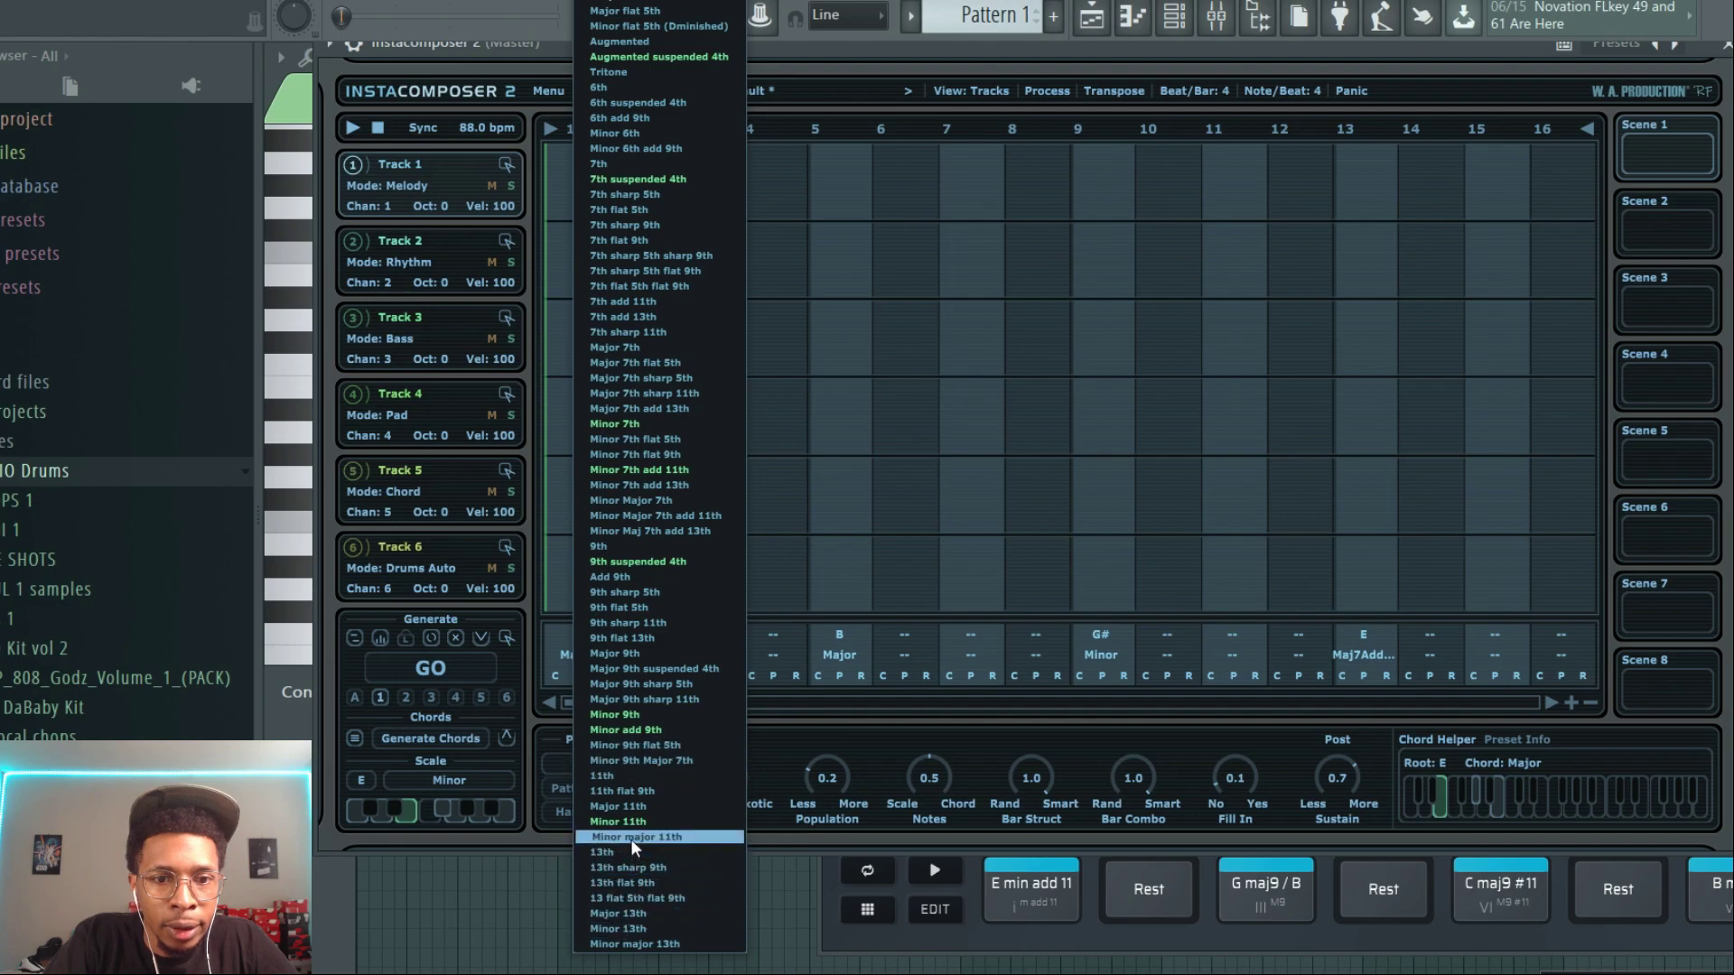
pyautogui.click(621, 777)
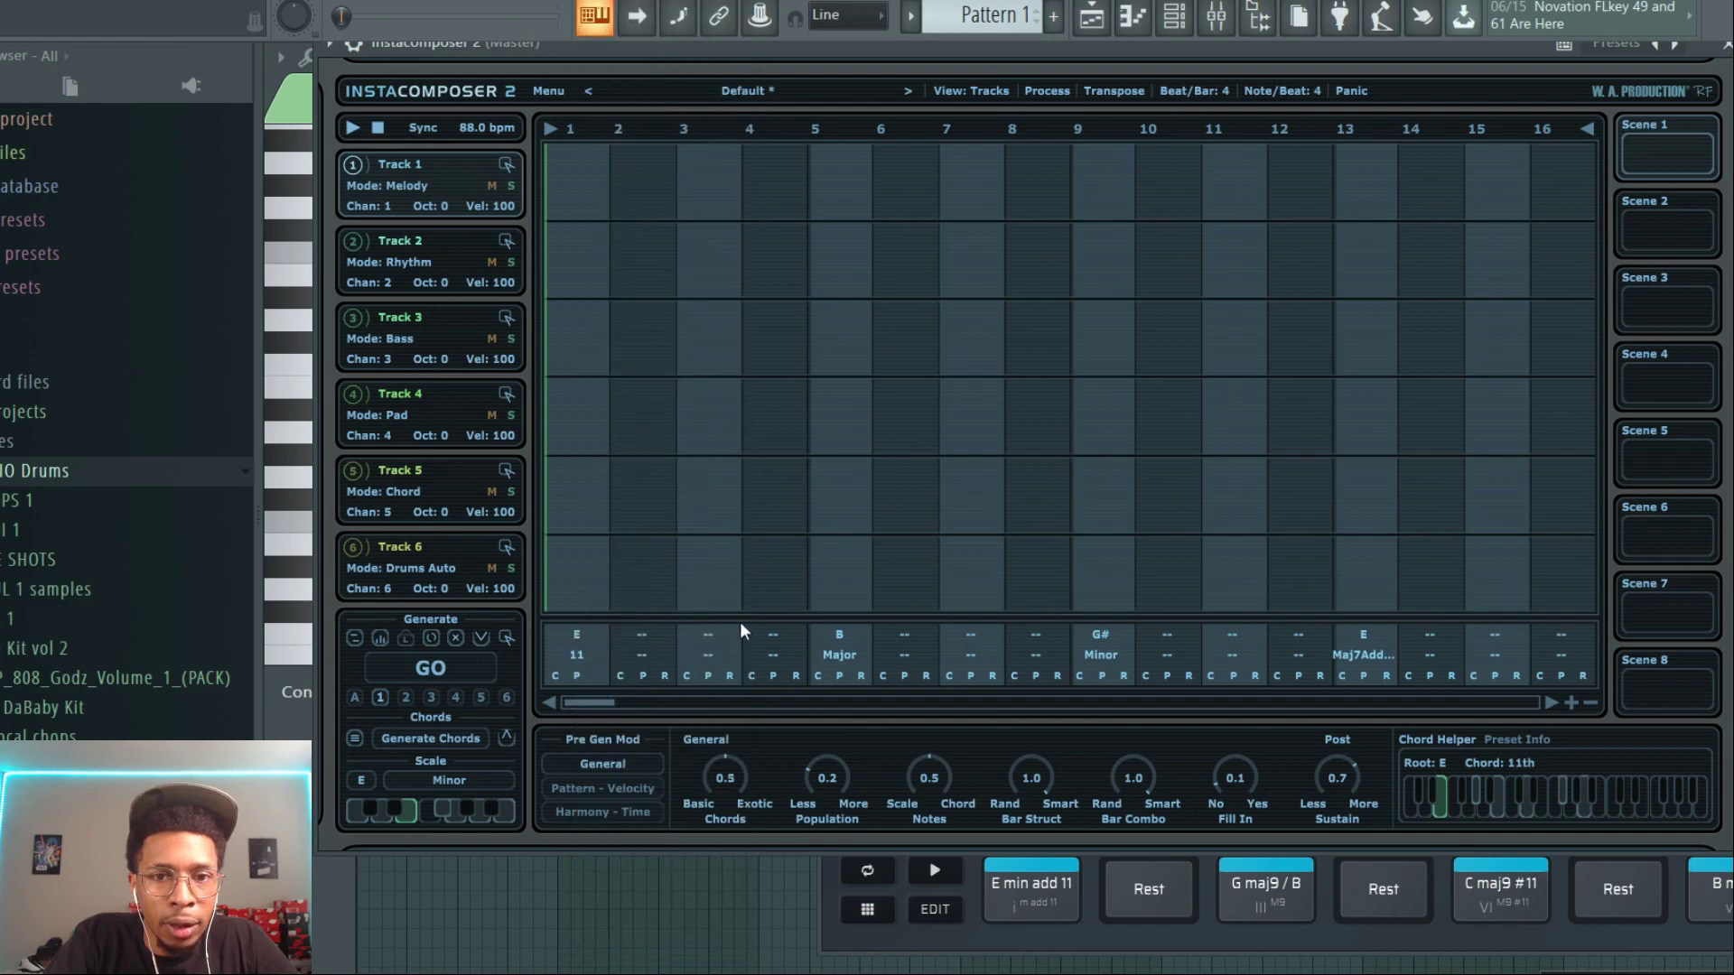
pyautogui.click(838, 638)
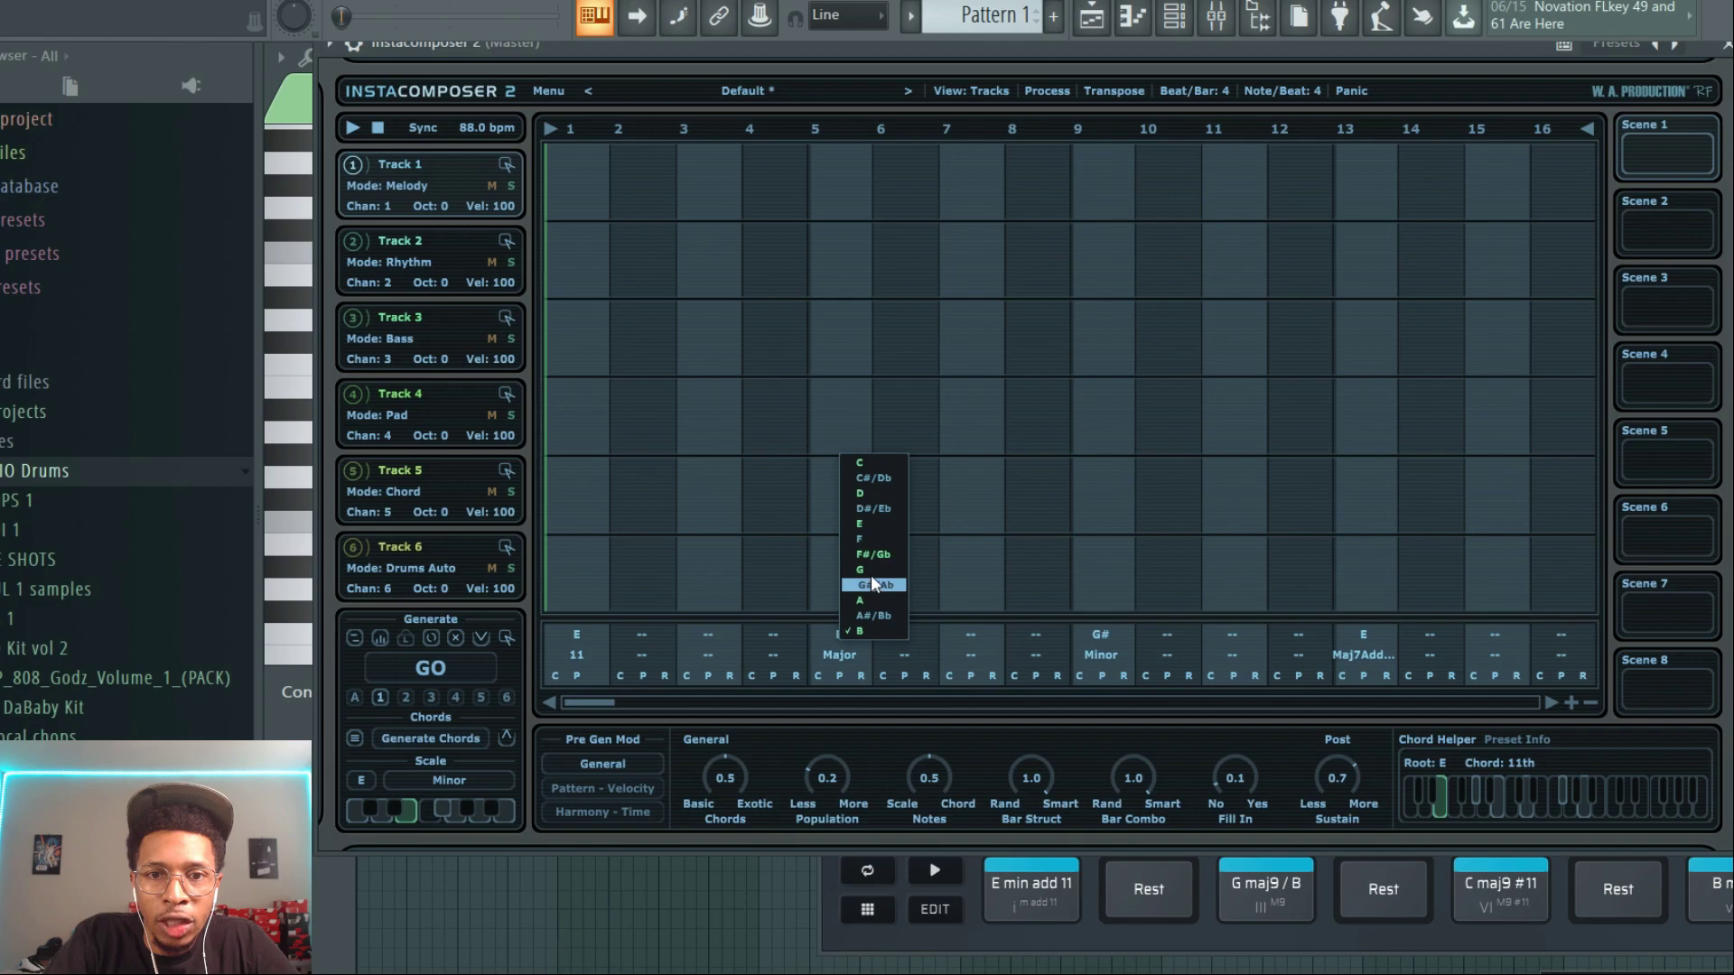
pyautogui.click(869, 570)
pyautogui.click(847, 657)
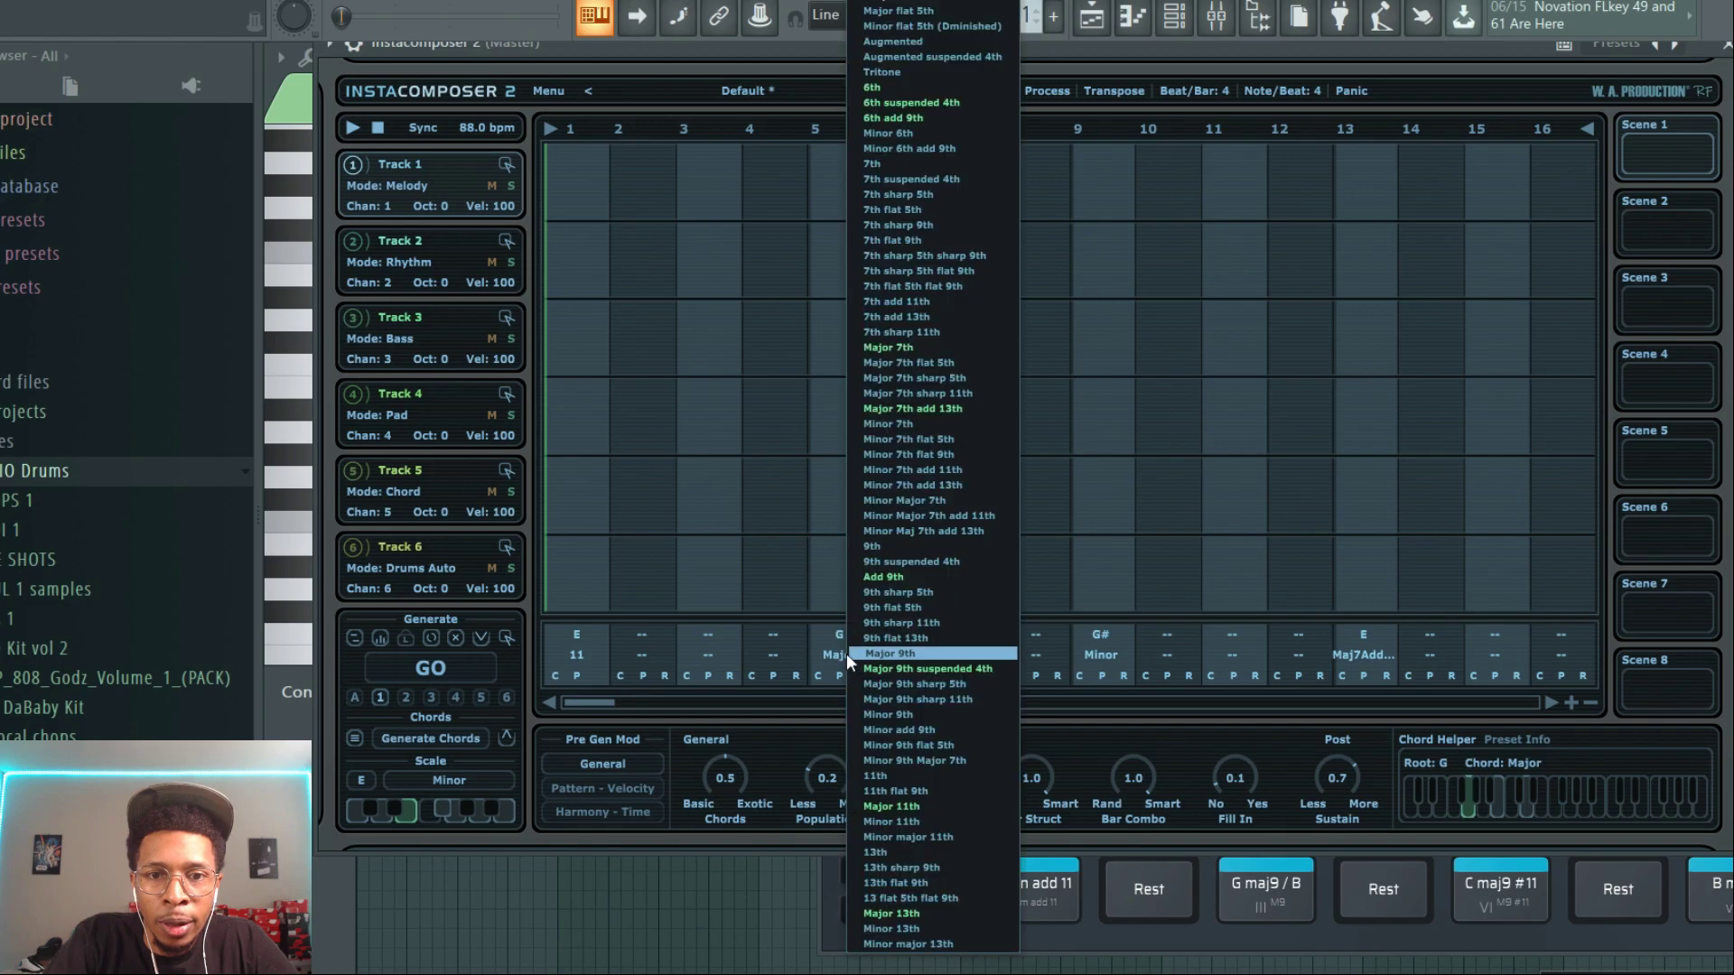
pyautogui.click(876, 655)
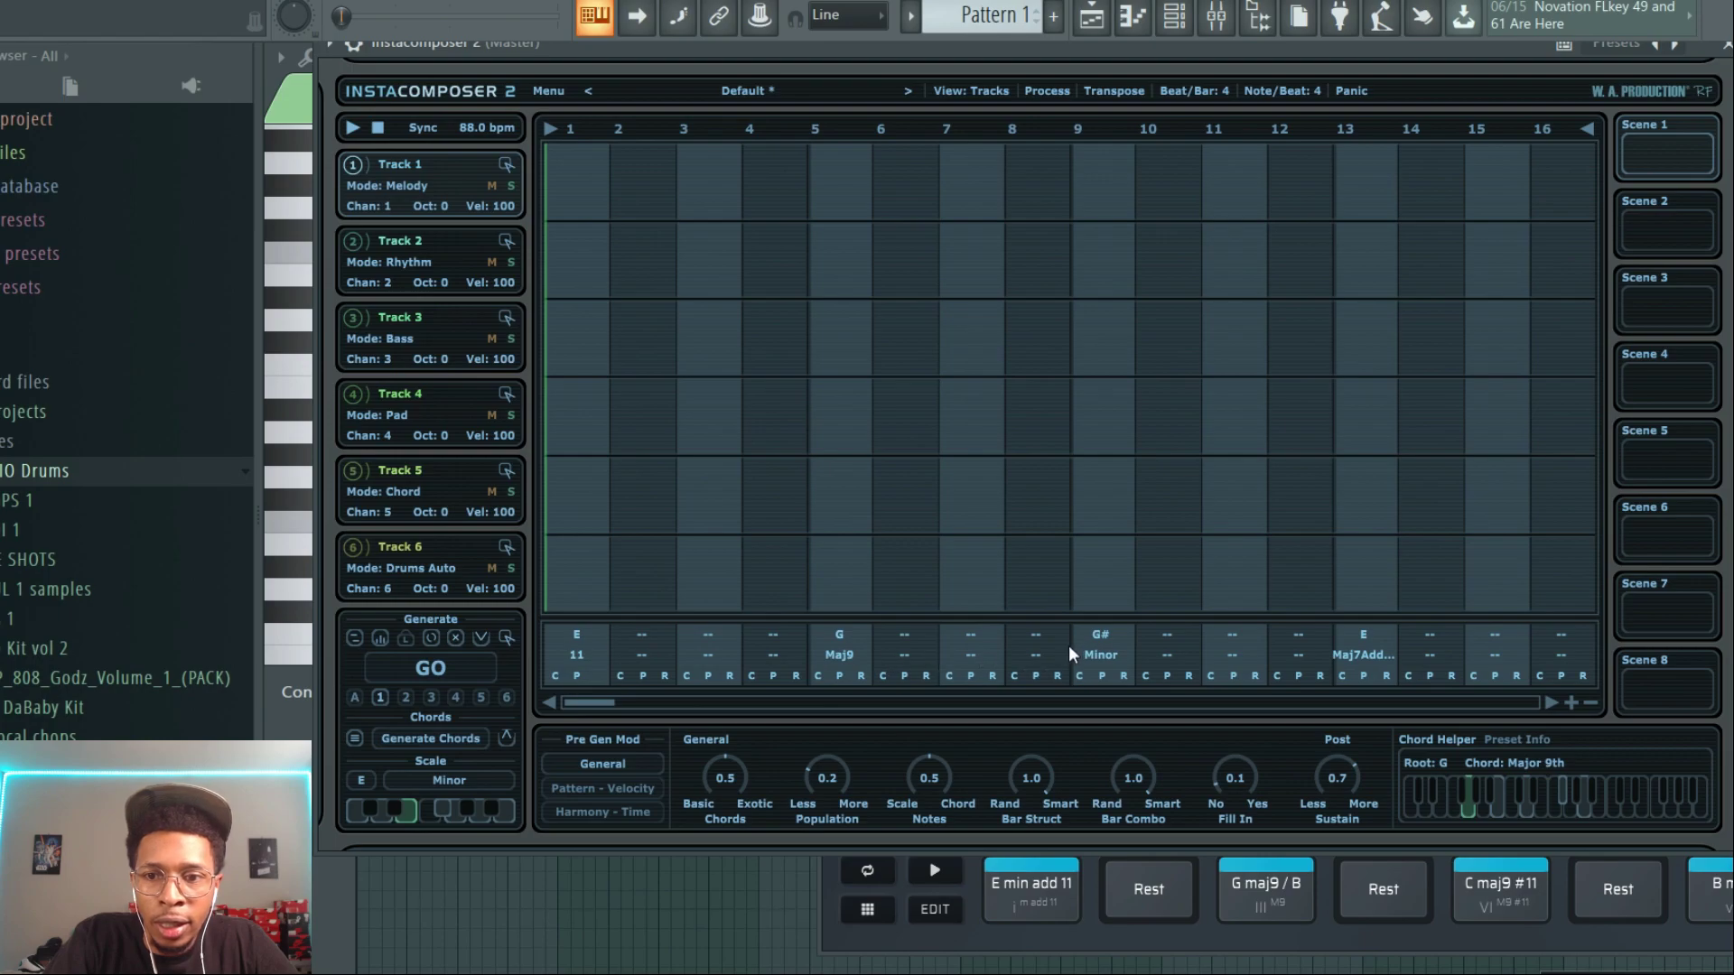
# Step: Set the bar 9 chord to root C with the Major 11th type
pyautogui.click(1093, 630)
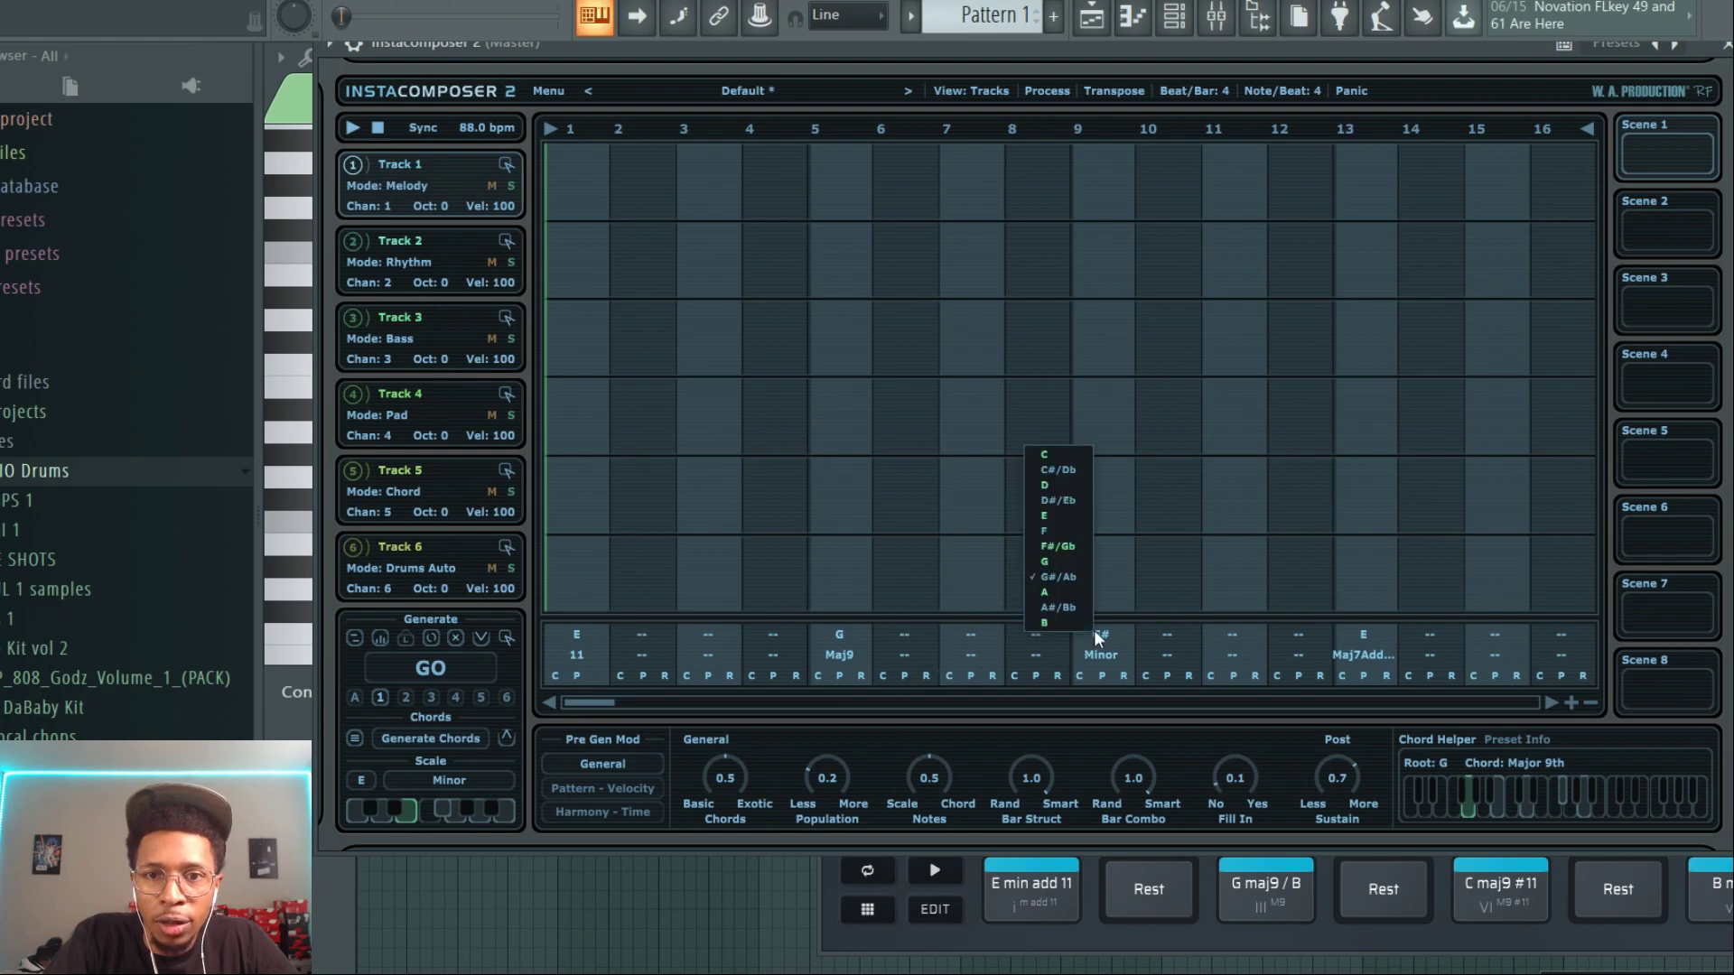
pyautogui.click(1057, 454)
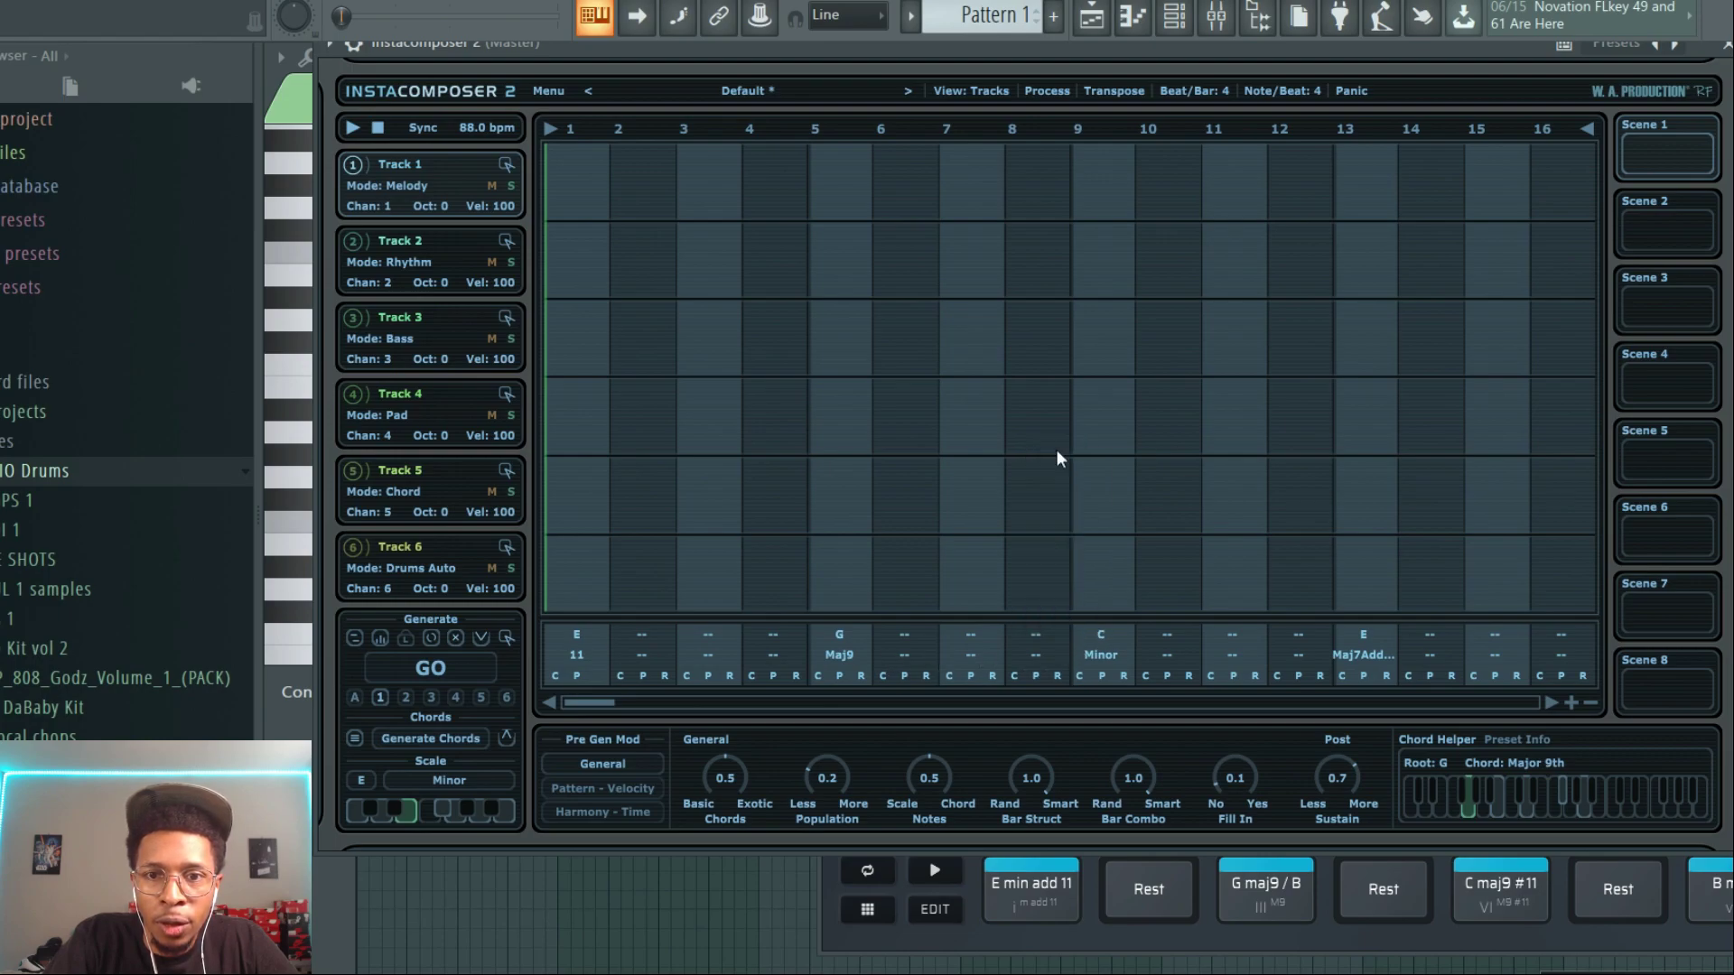
pyautogui.click(1108, 653)
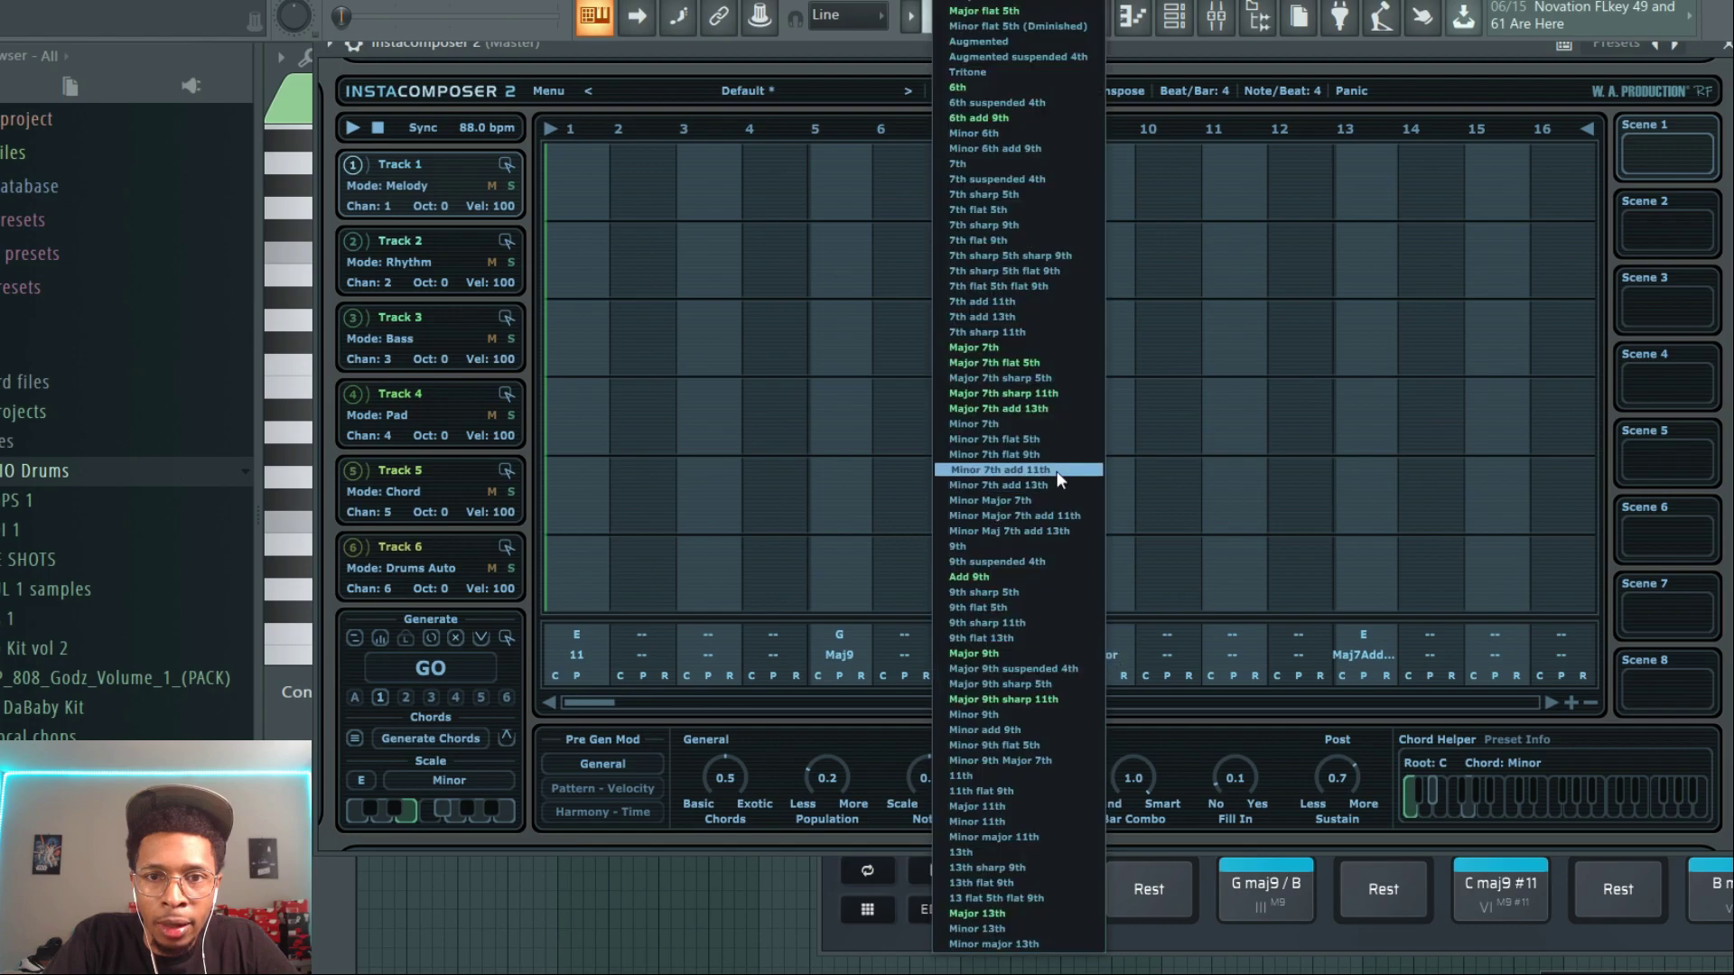
pyautogui.click(984, 805)
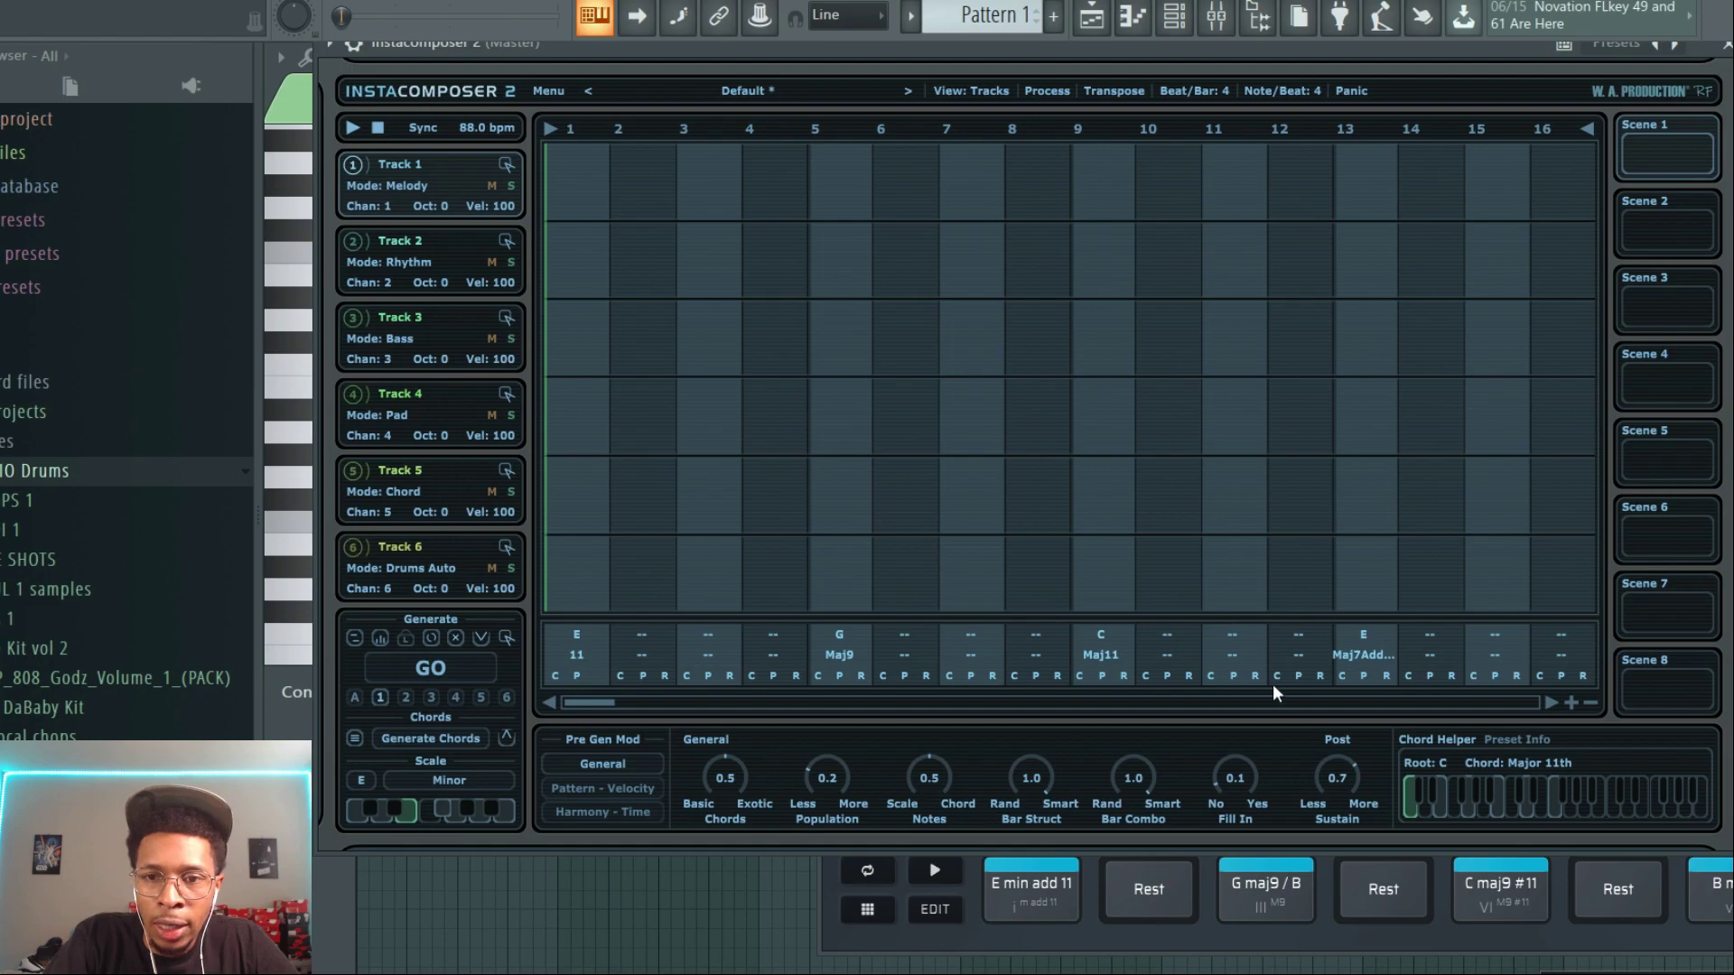
# Step: Set the bar 13 chord in Instacomposer 2 to root B with the Minor 7th type
pyautogui.click(1362, 633)
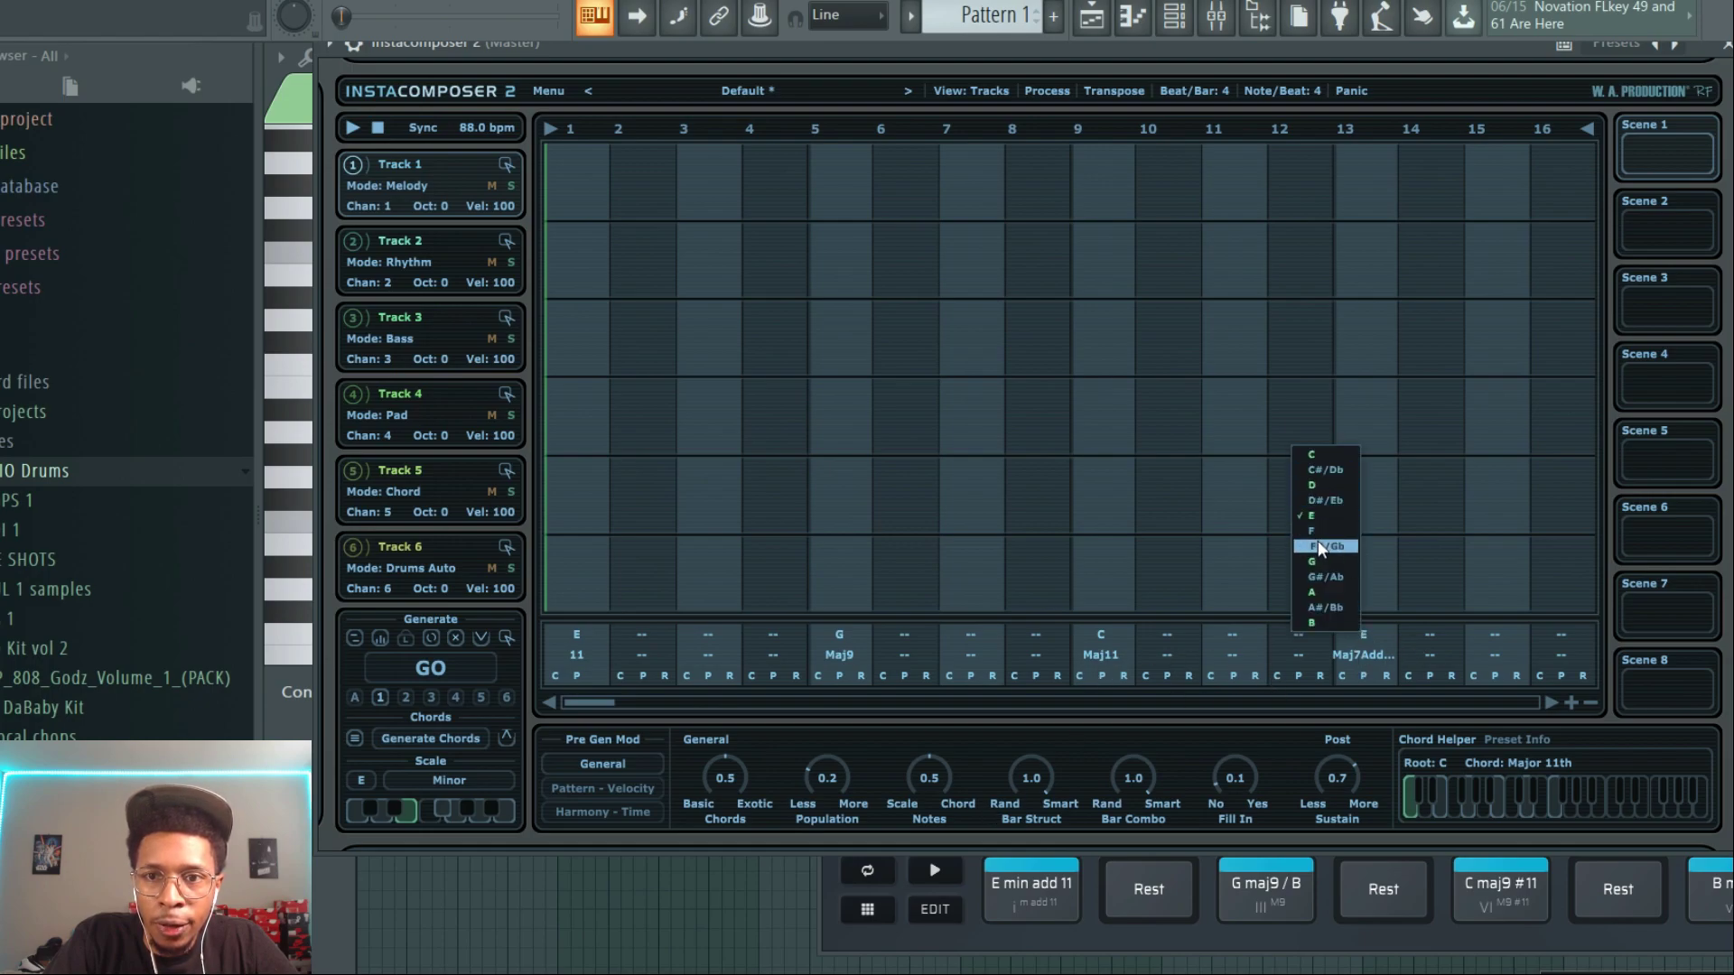
pyautogui.click(1317, 621)
pyautogui.click(1373, 650)
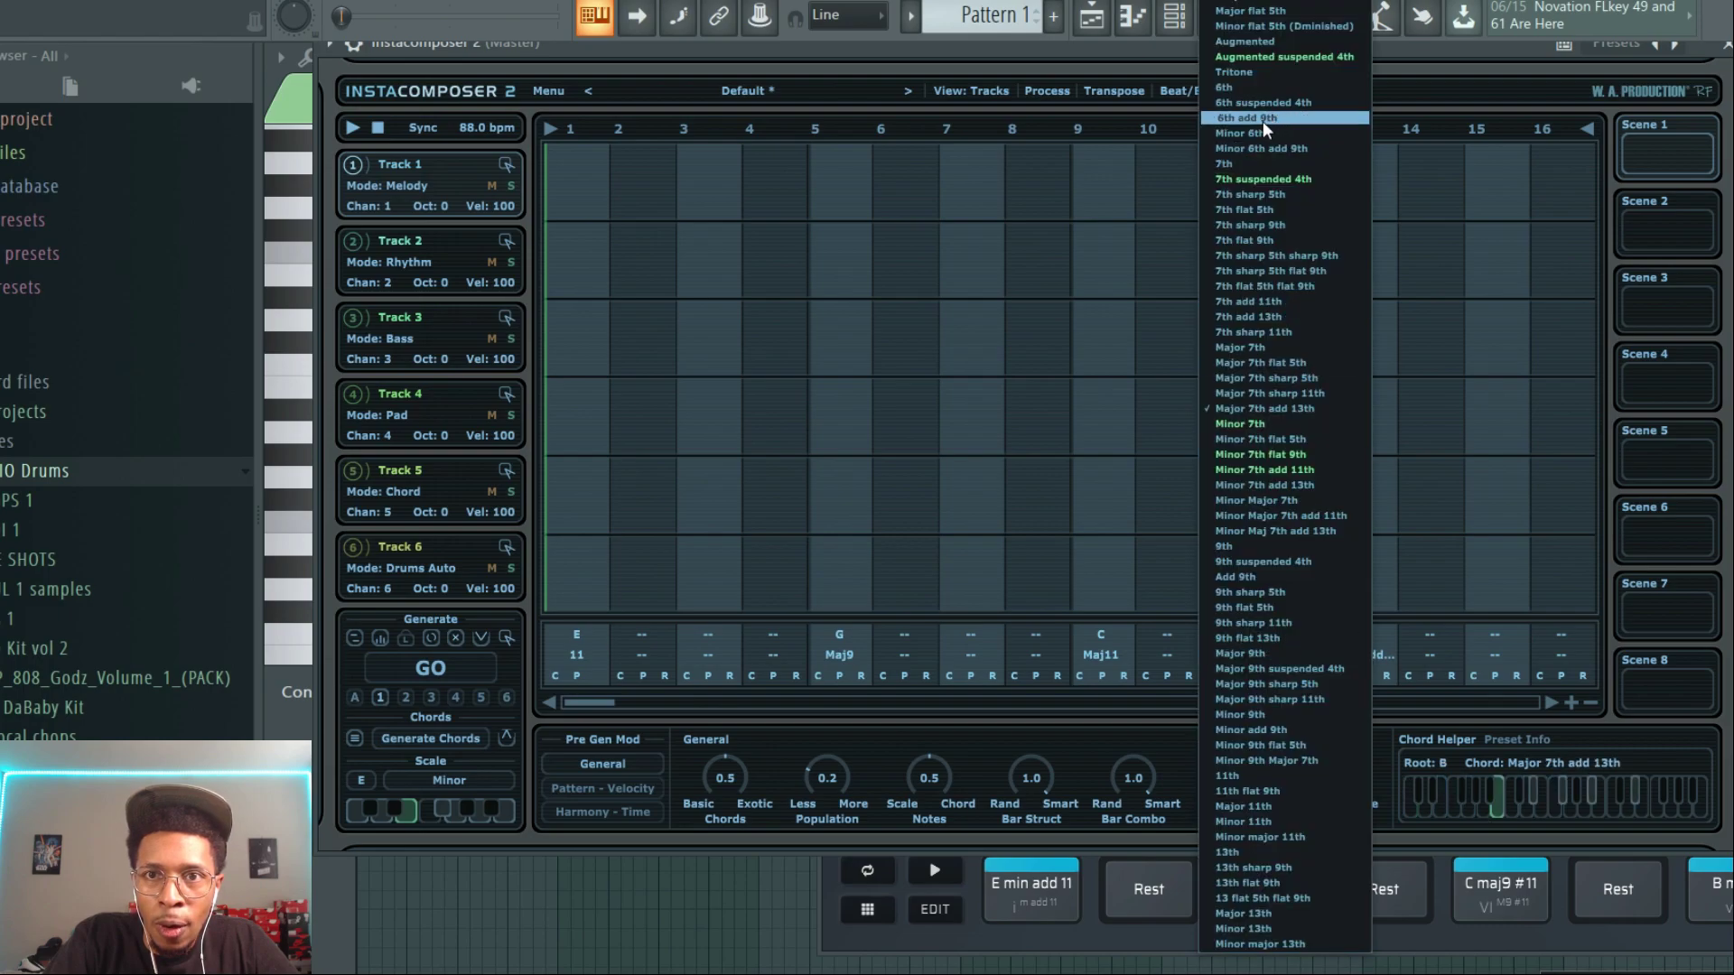
pyautogui.click(1233, 165)
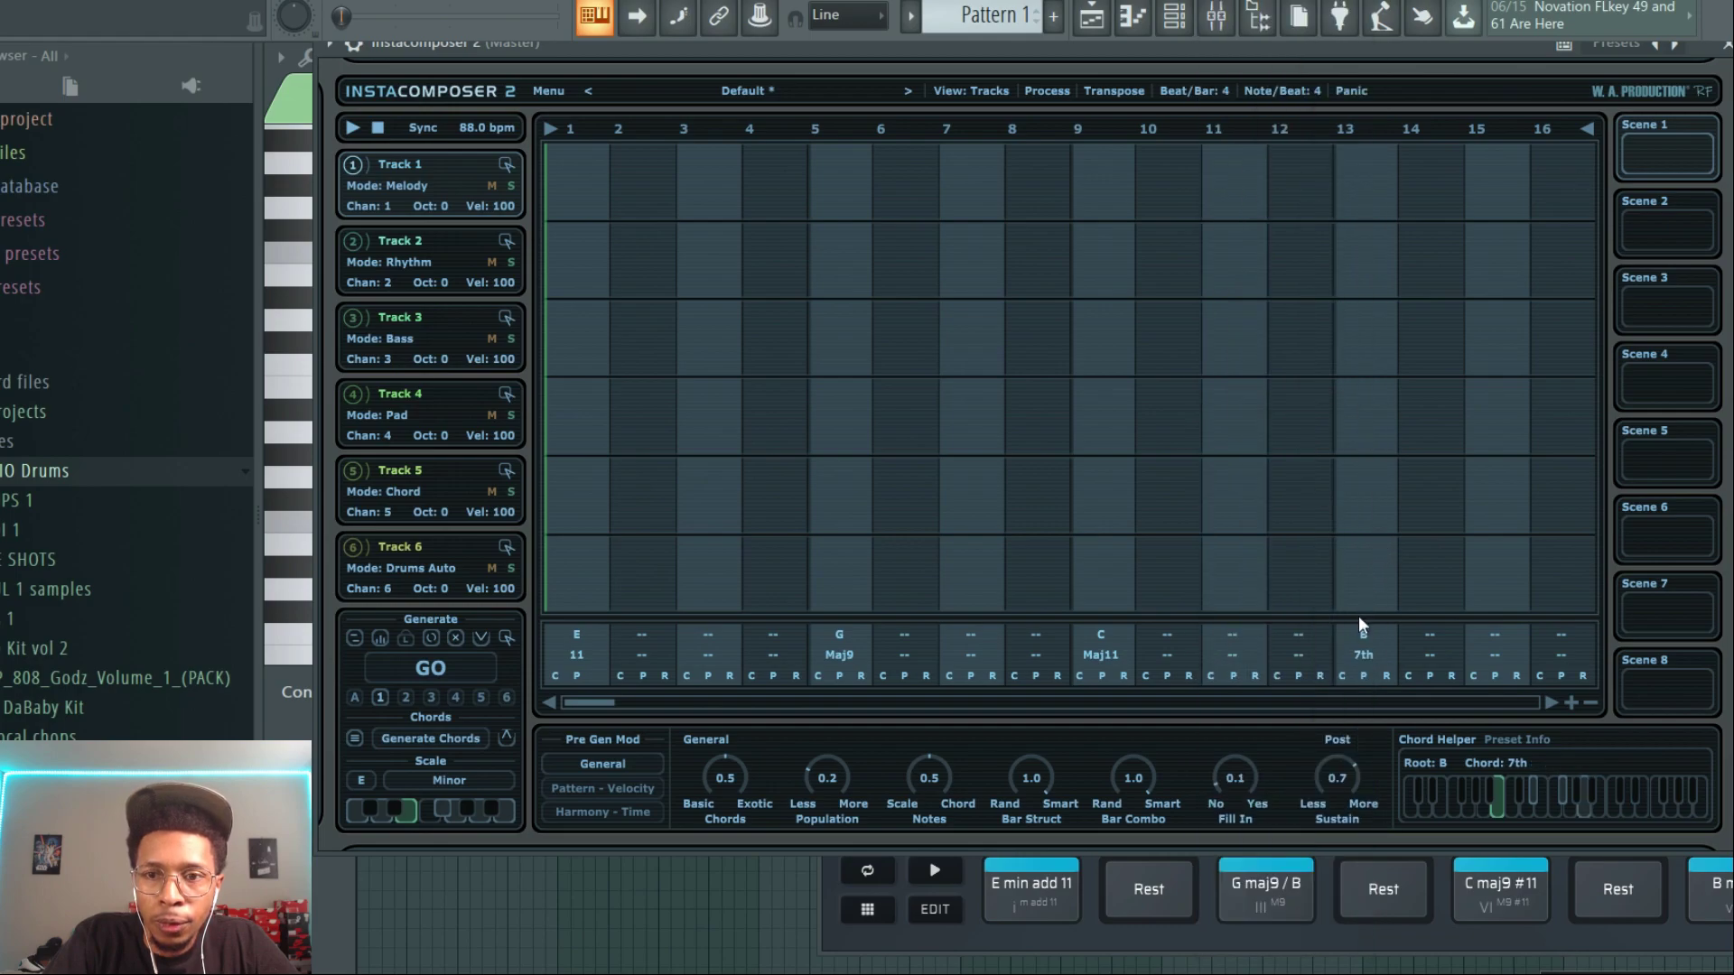
pyautogui.click(1362, 653)
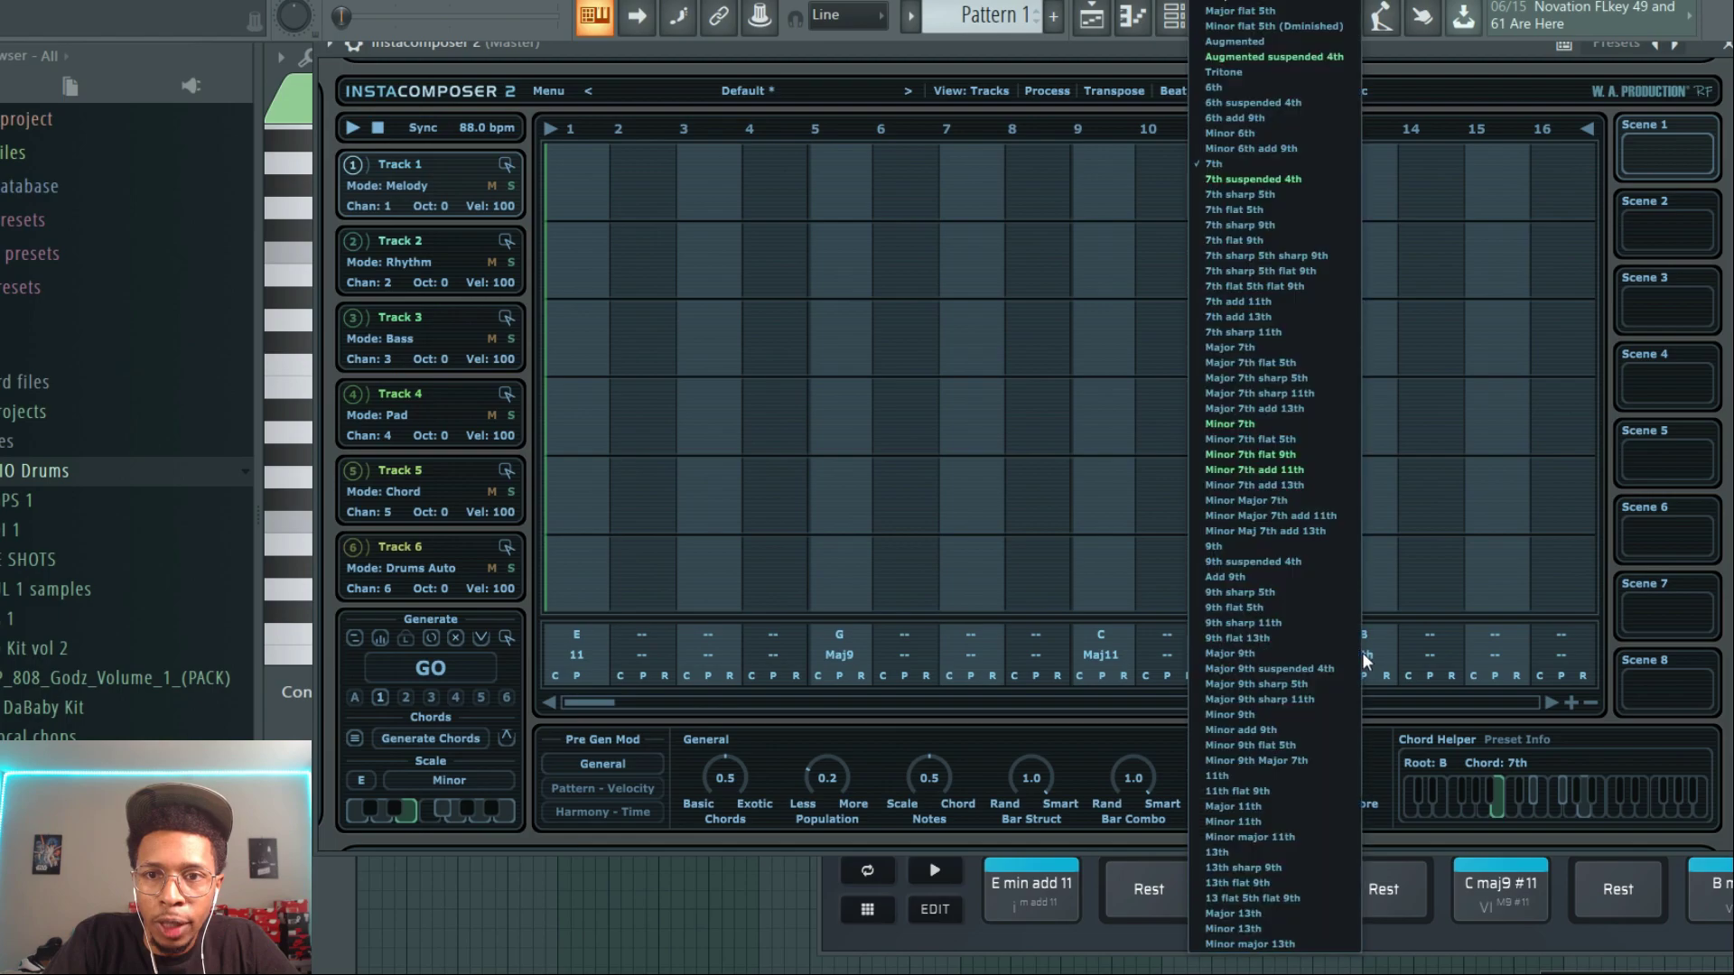
pyautogui.click(1253, 425)
# Step: Set the chord types to Major 9th sharp 11th in bar 9 and Minor 11th in bar 1
pyautogui.click(1102, 658)
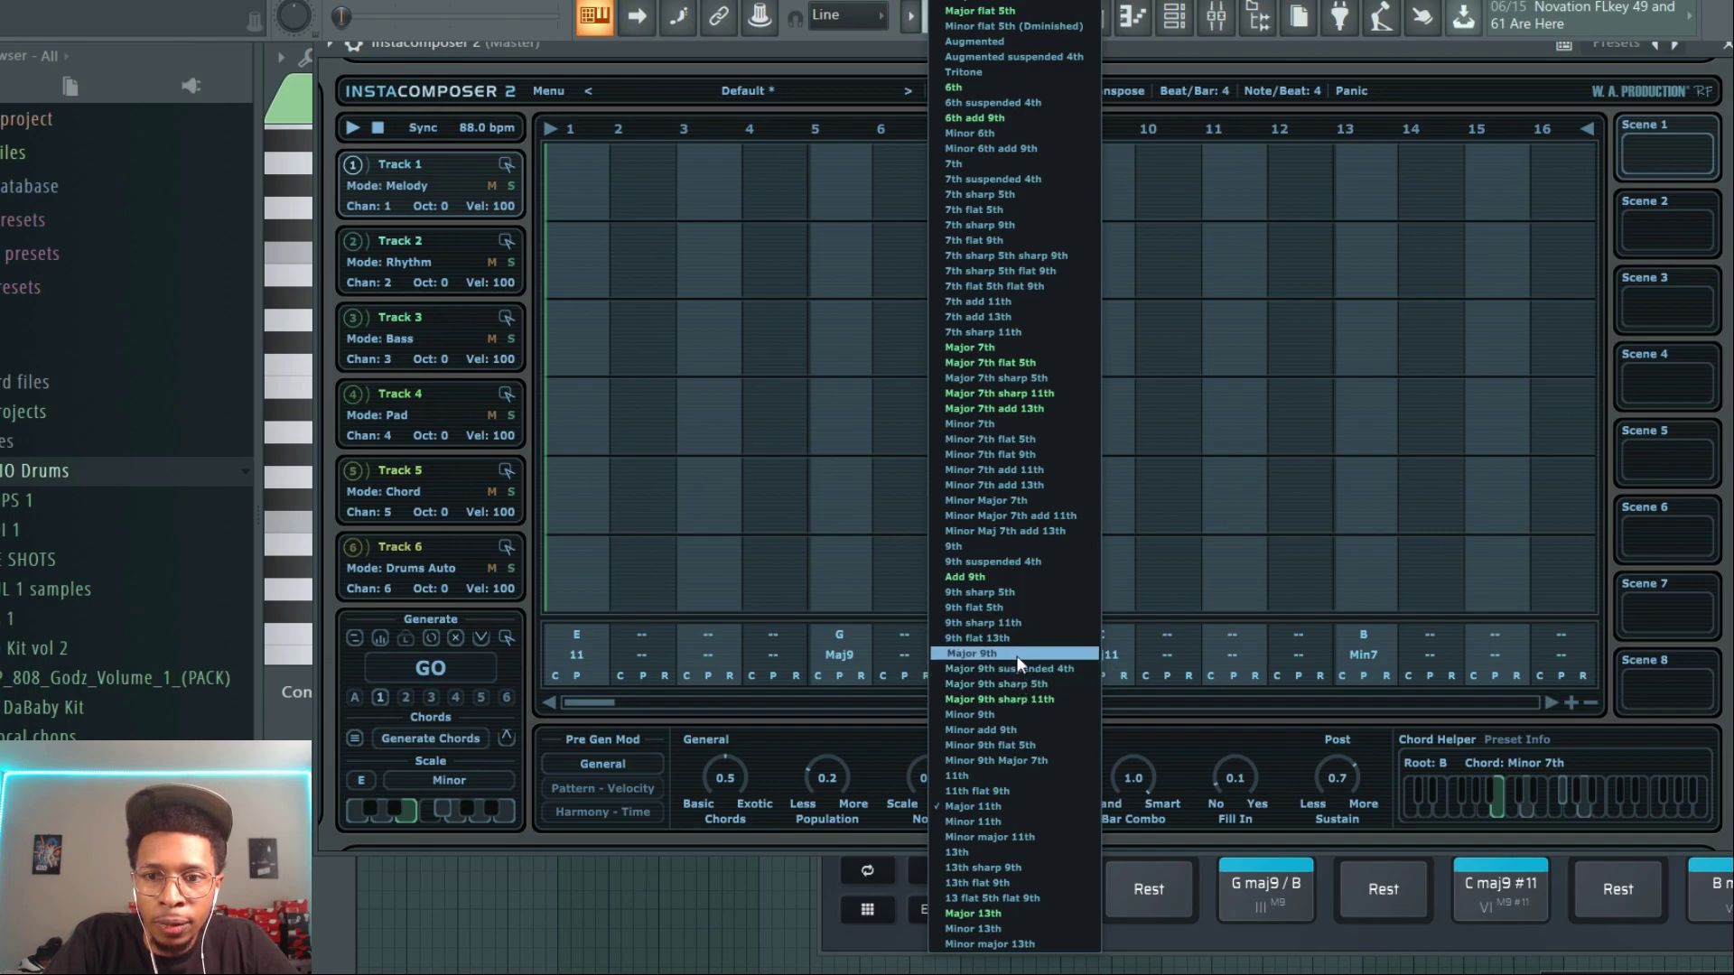
pyautogui.click(1023, 697)
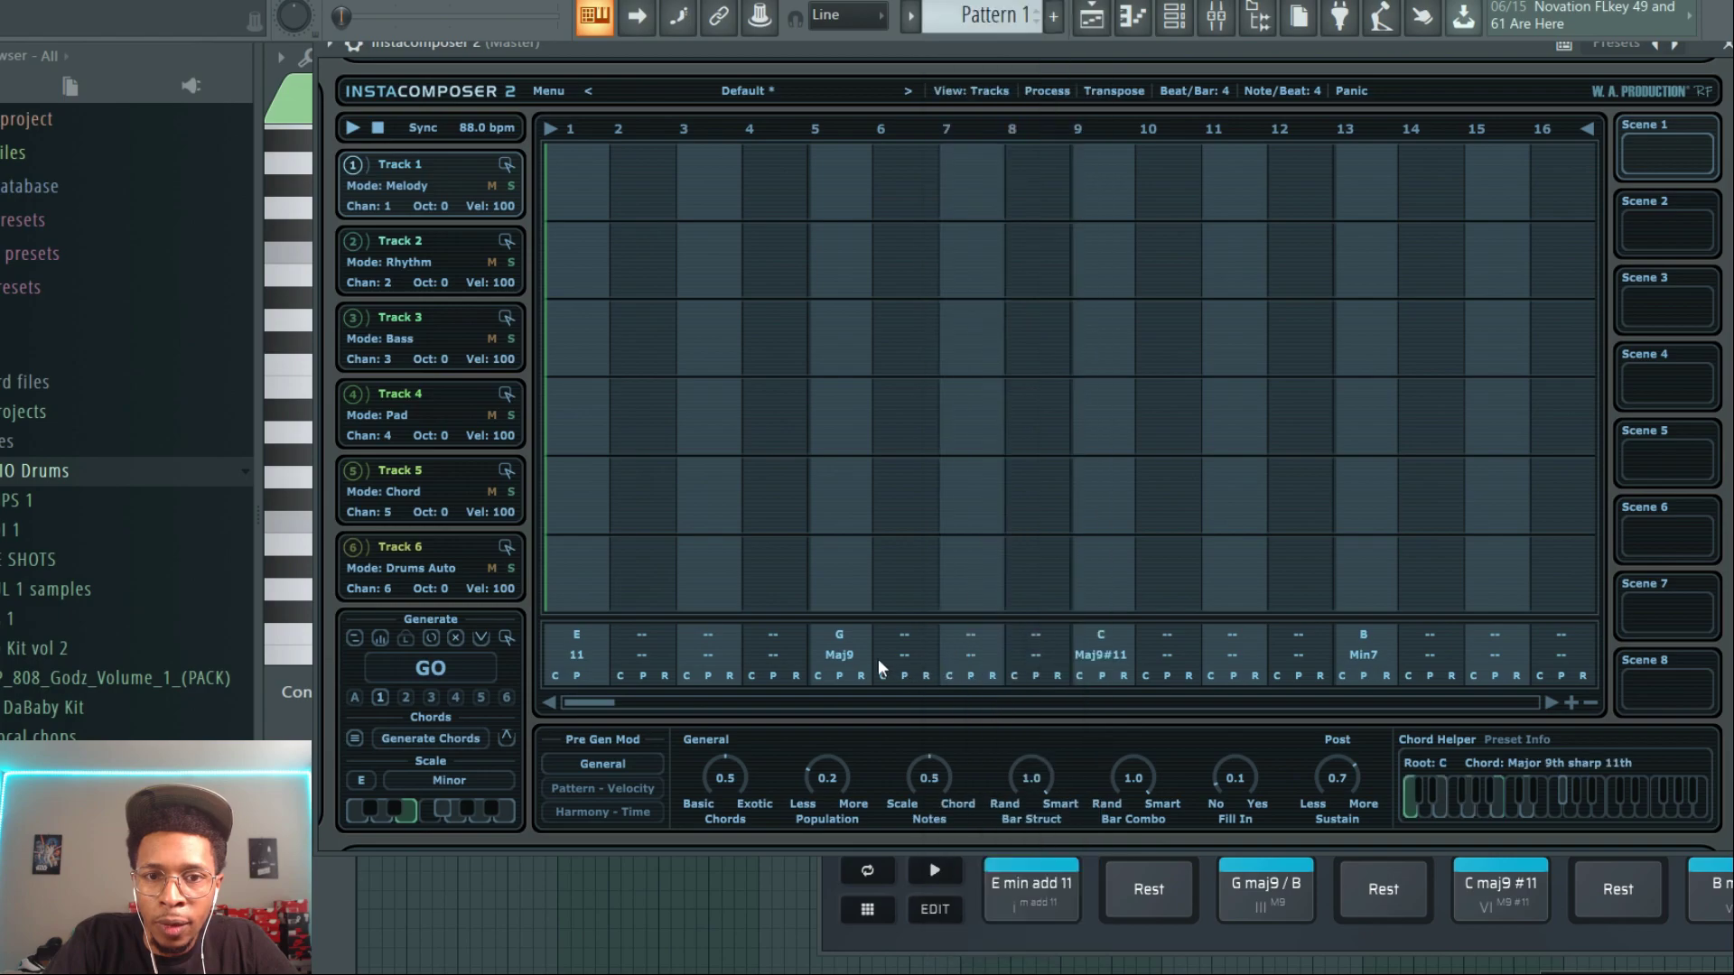
pyautogui.click(847, 654)
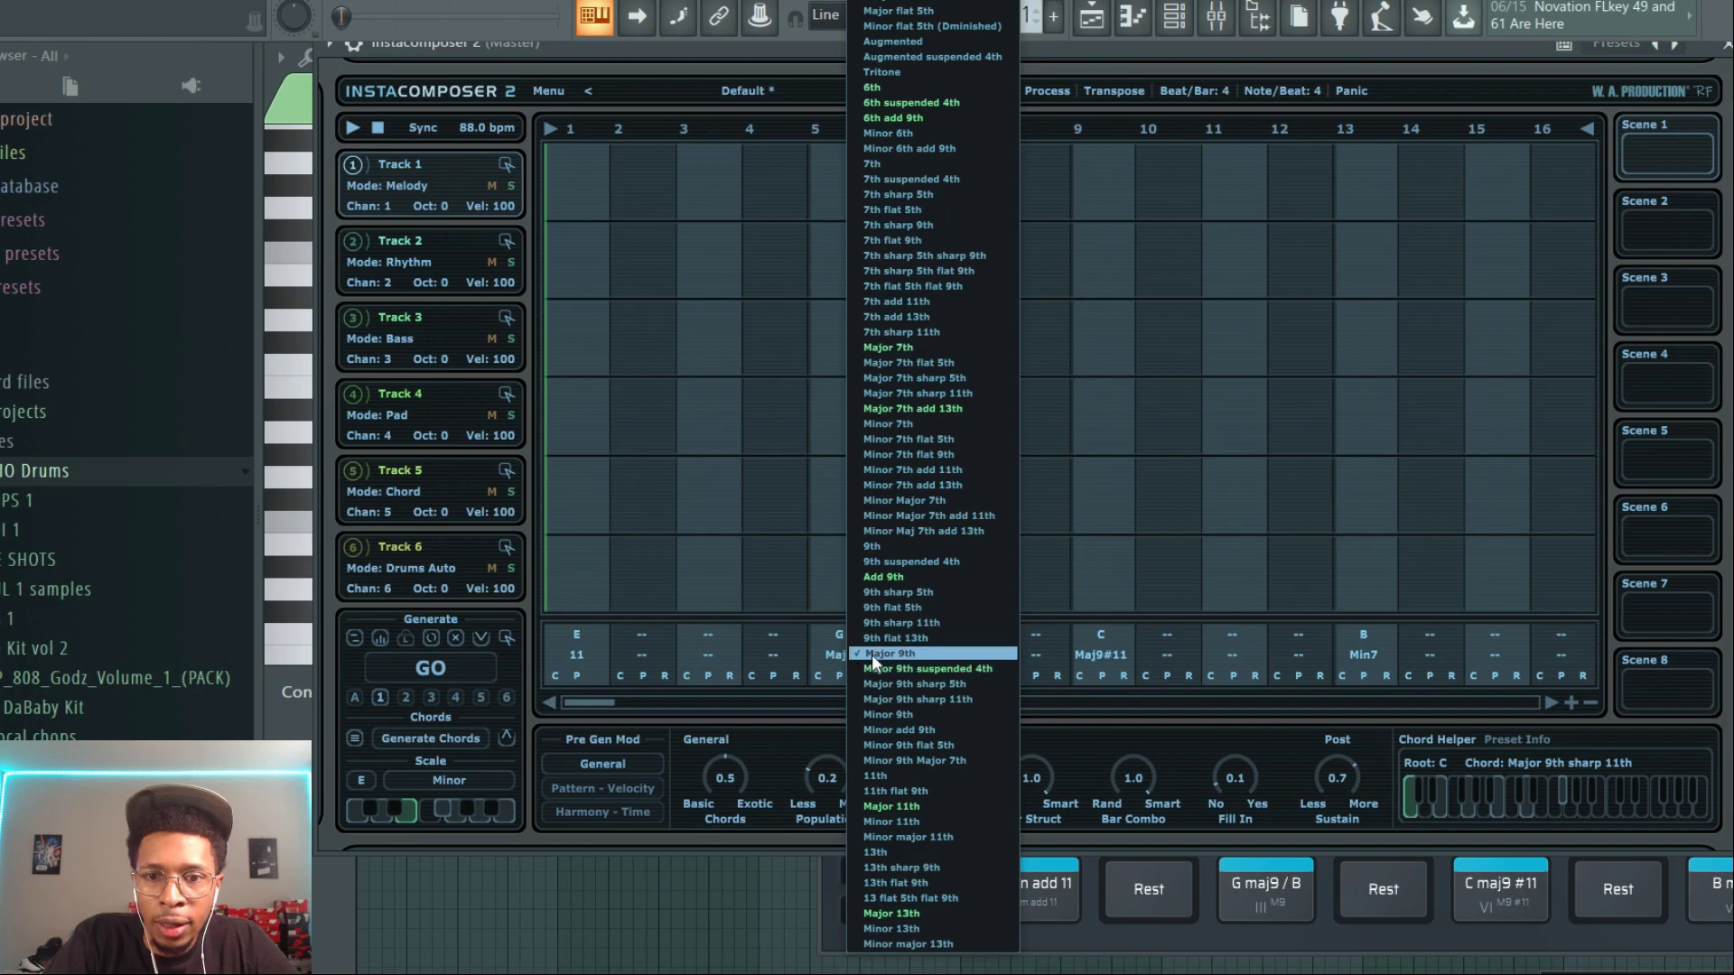
pyautogui.click(871, 654)
pyautogui.click(573, 657)
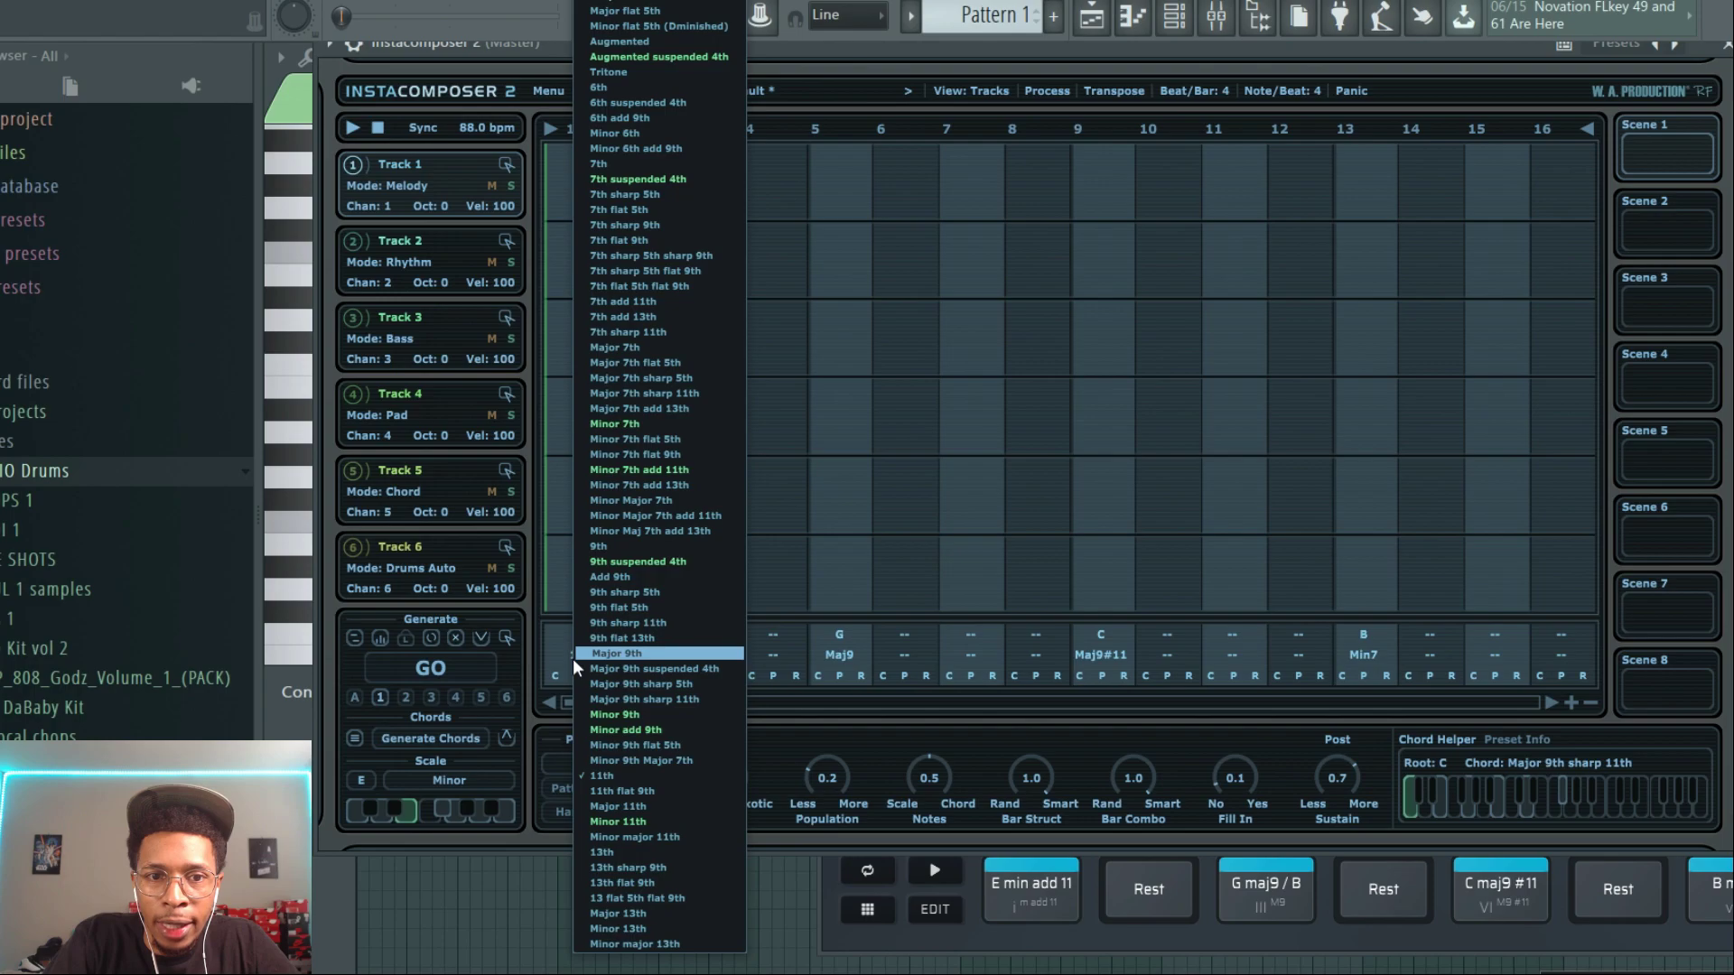
pyautogui.click(621, 822)
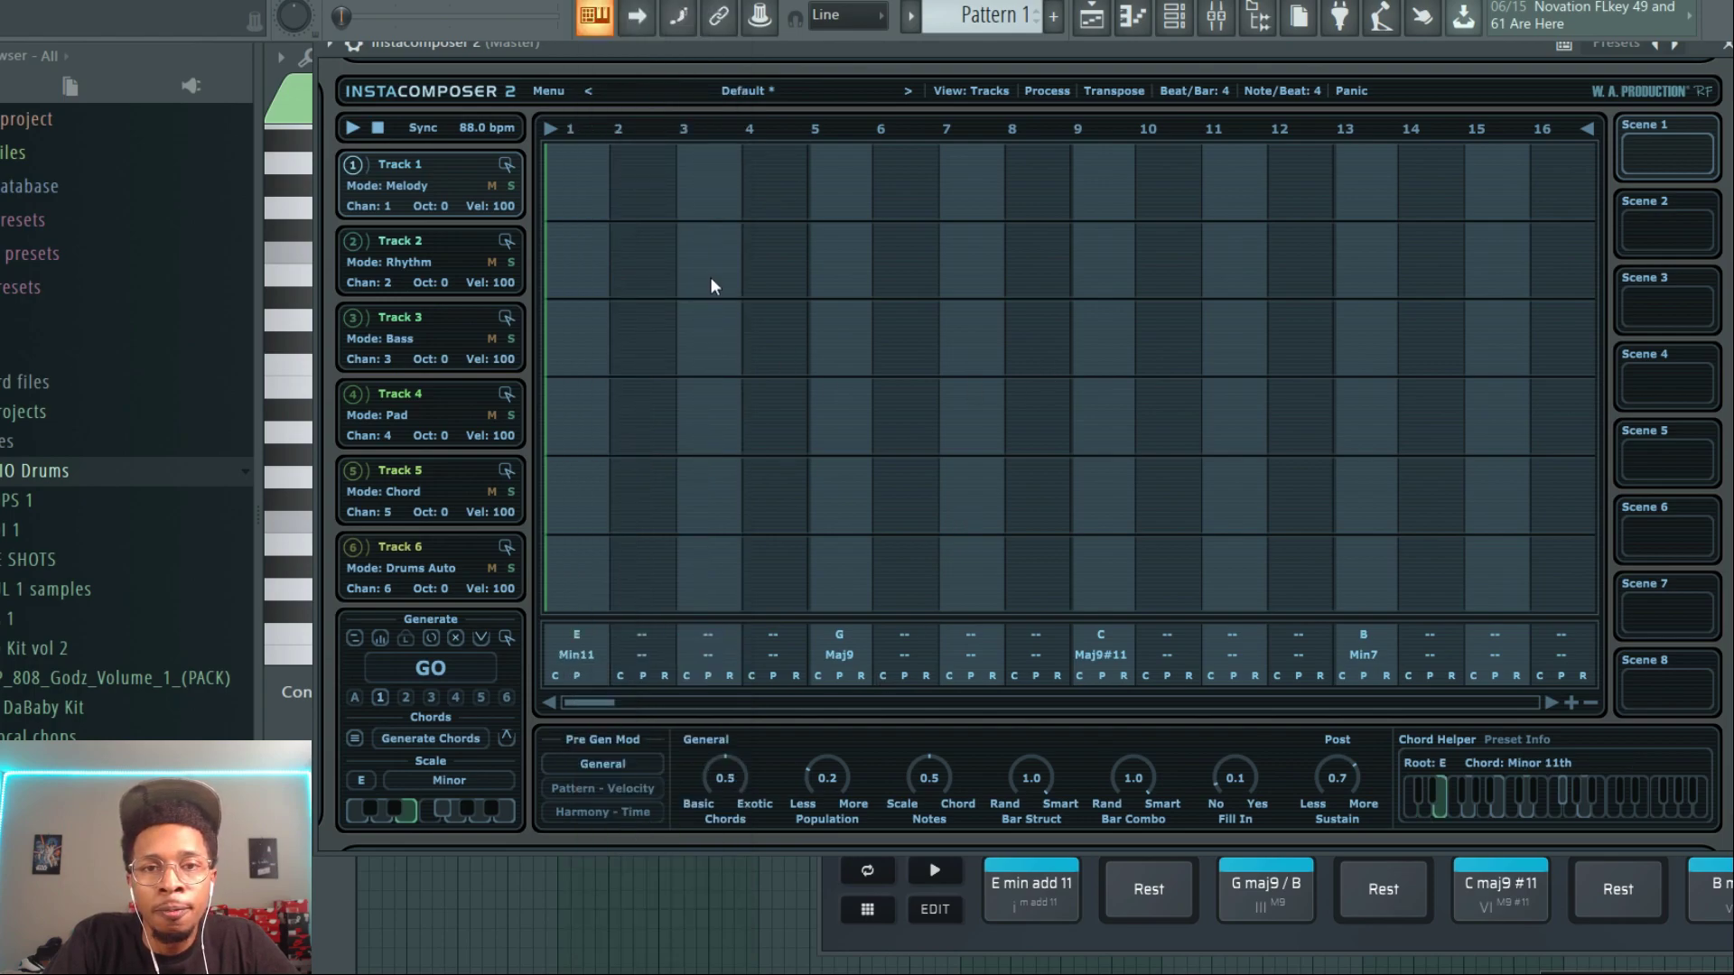
# Step: Move the plugin windows aside, transfer Scaler 2's chord pattern as MIDI to the Heat Up 3 channel and open its piano roll
pyautogui.moveTo(967, 40); pyautogui.dragTo(958, 54)
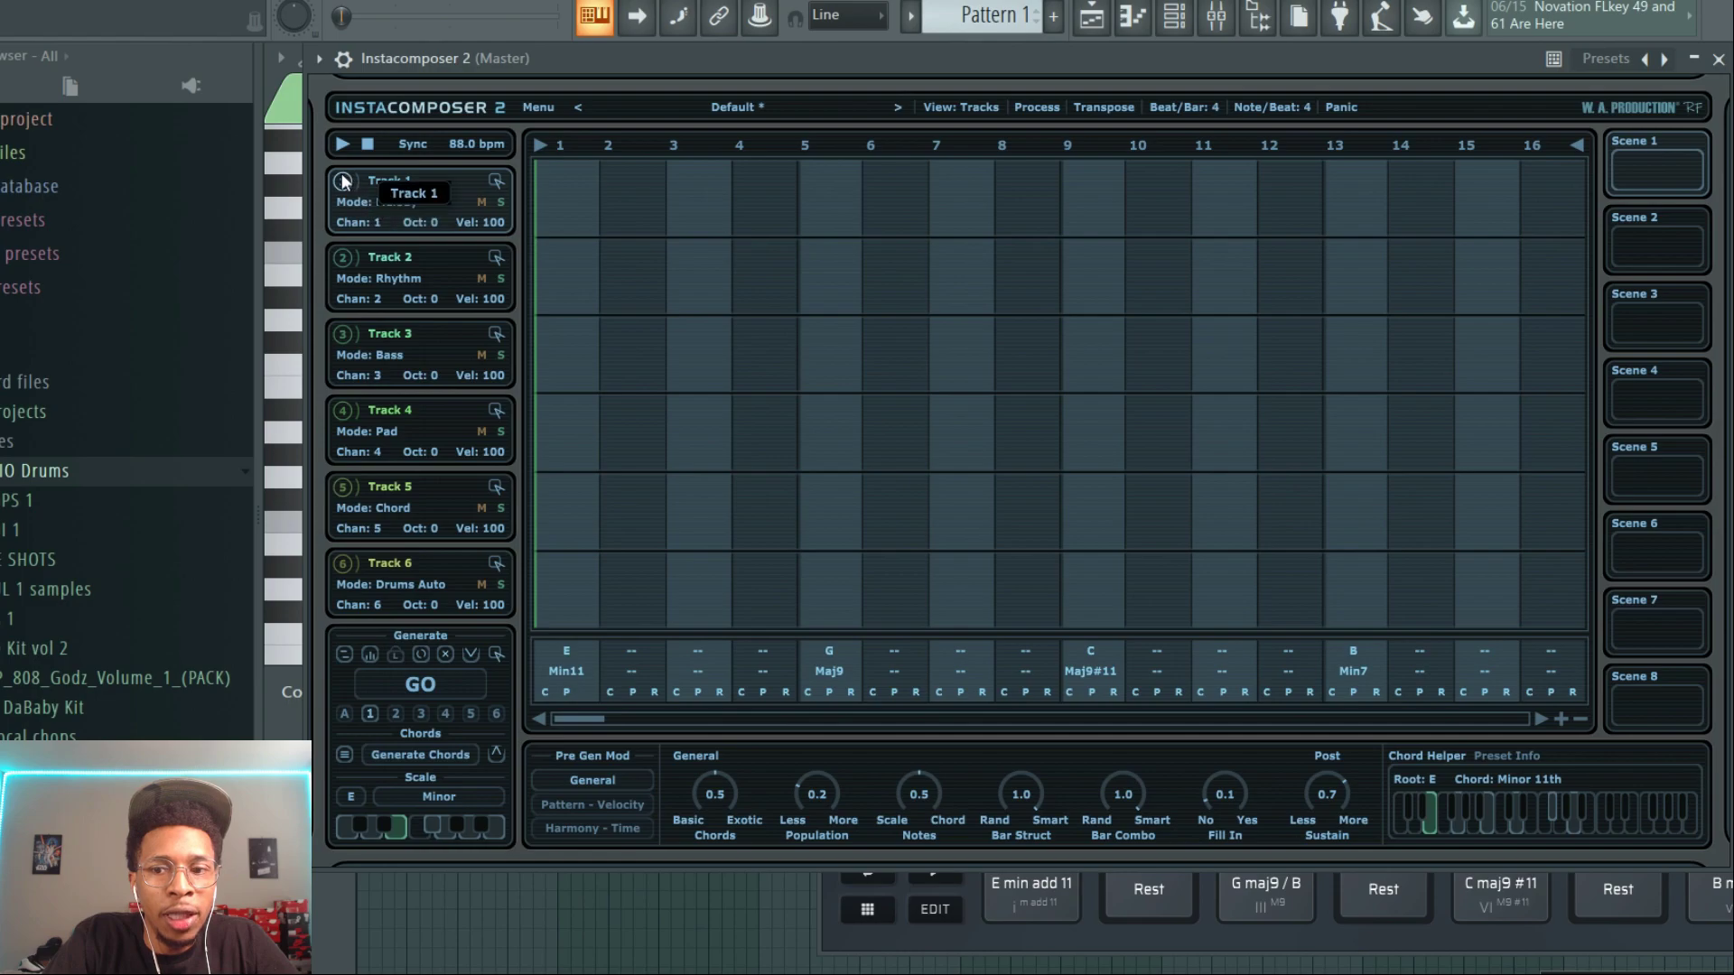
pyautogui.moveTo(887, 53); pyautogui.dragTo(688, 222)
pyautogui.moveTo(1129, 228); pyautogui.dragTo(336, 513)
pyautogui.moveTo(1103, 53); pyautogui.dragTo(201, 53)
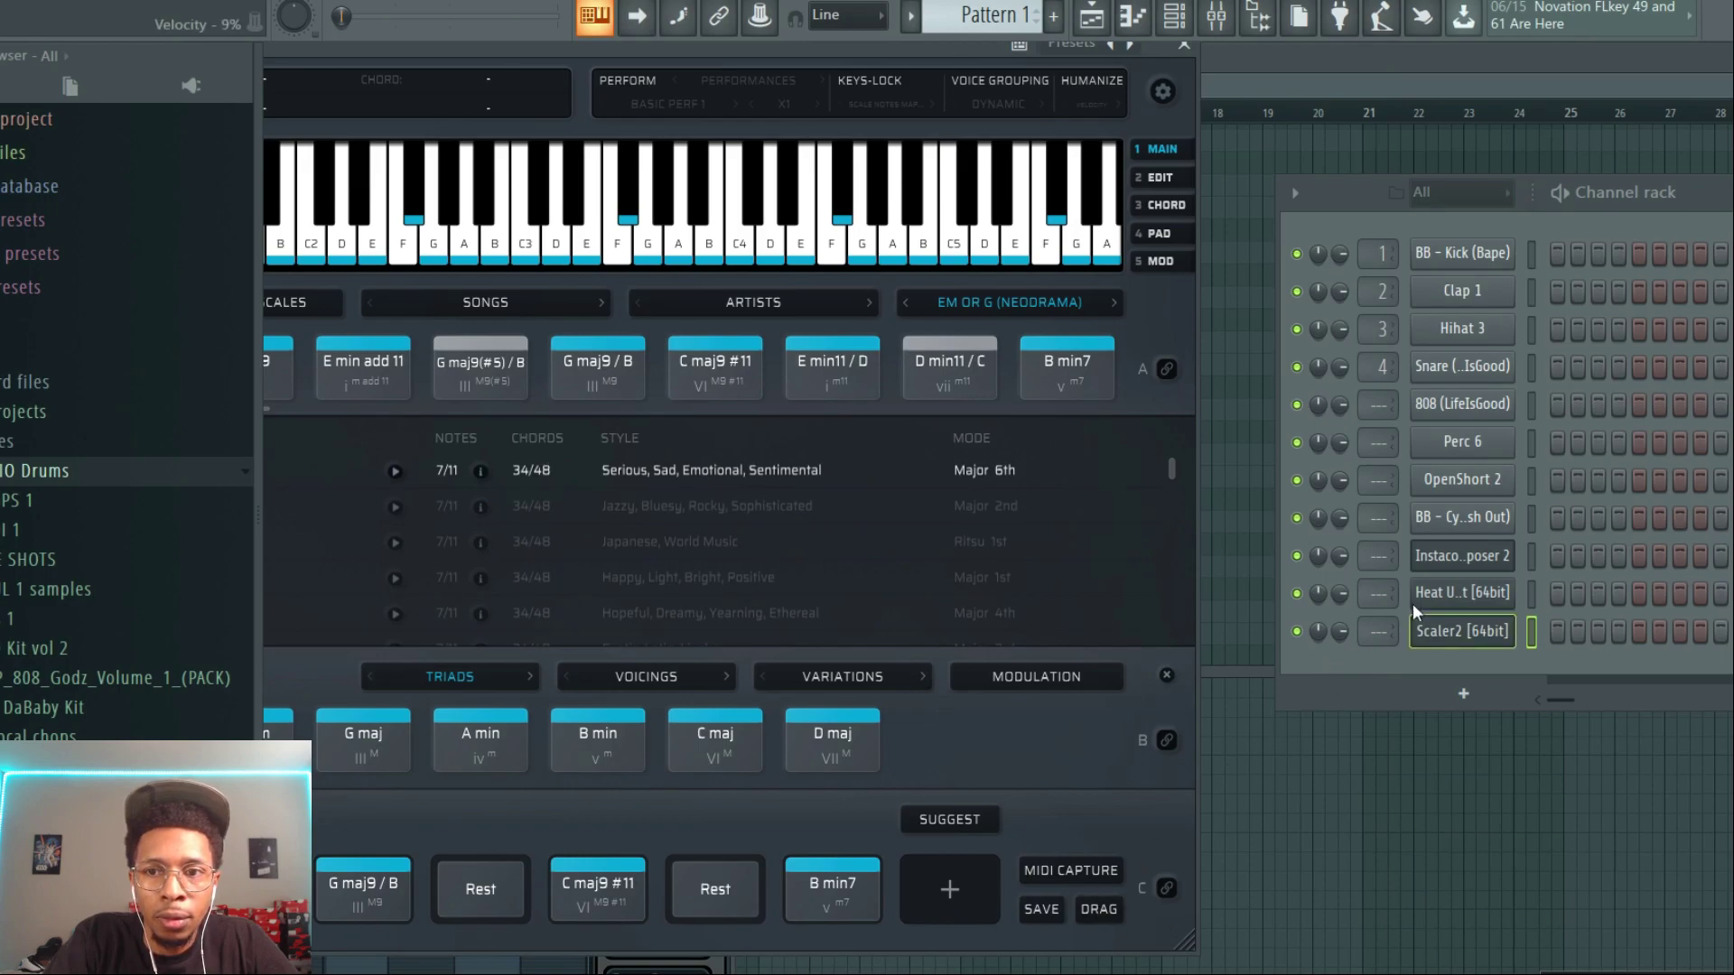
pyautogui.click(1601, 597)
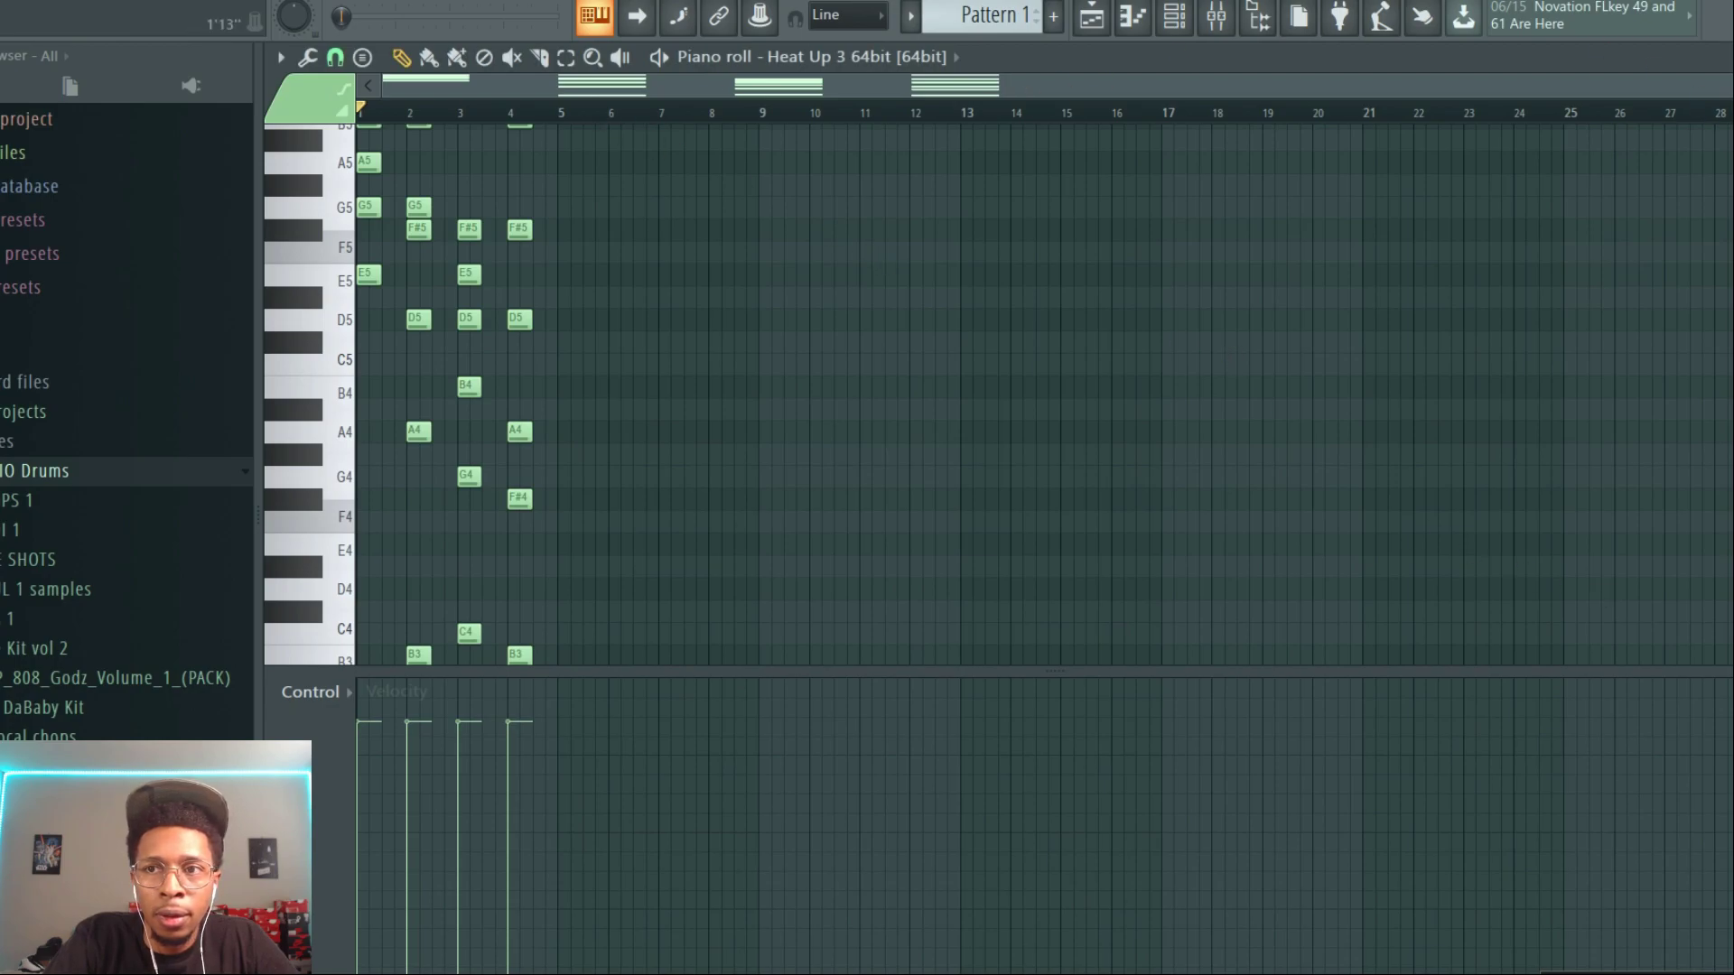
# Step: Lengthen all chord notes in the Heat Up 3 piano roll so each chord fills its whole bar
pyautogui.scroll(5, 1375, 139)
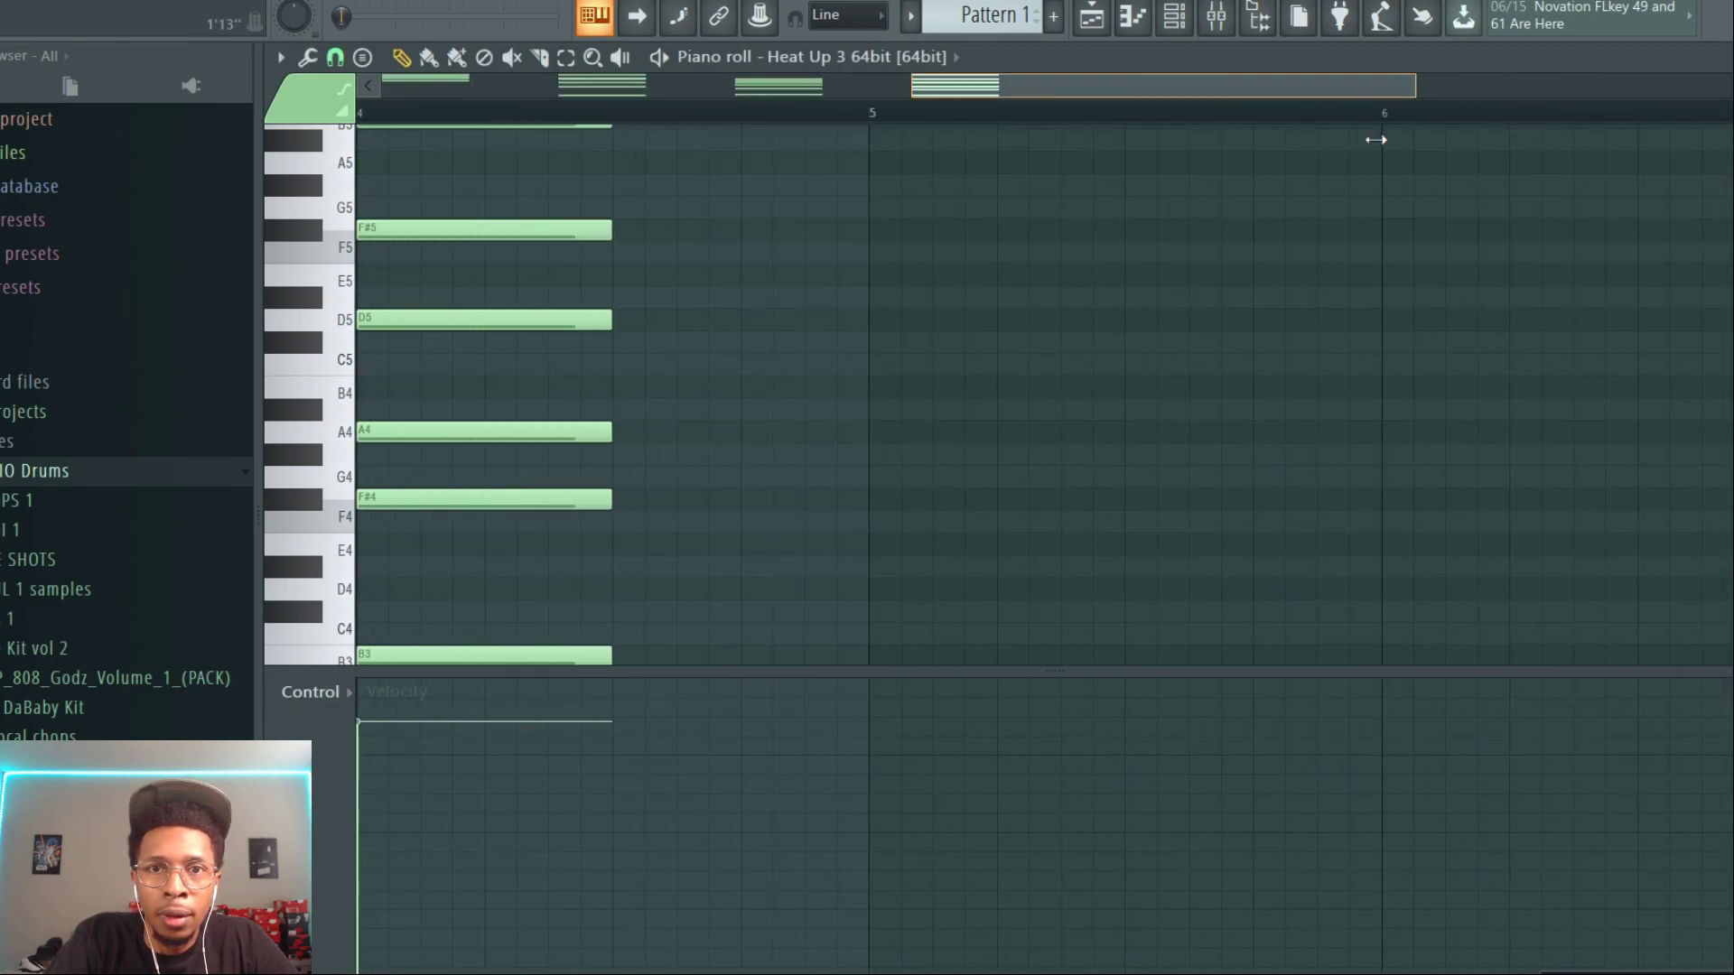
pyautogui.moveTo(1375, 139); pyautogui.dragTo(1042, 150)
pyautogui.moveTo(1013, 84); pyautogui.dragTo(1553, 84)
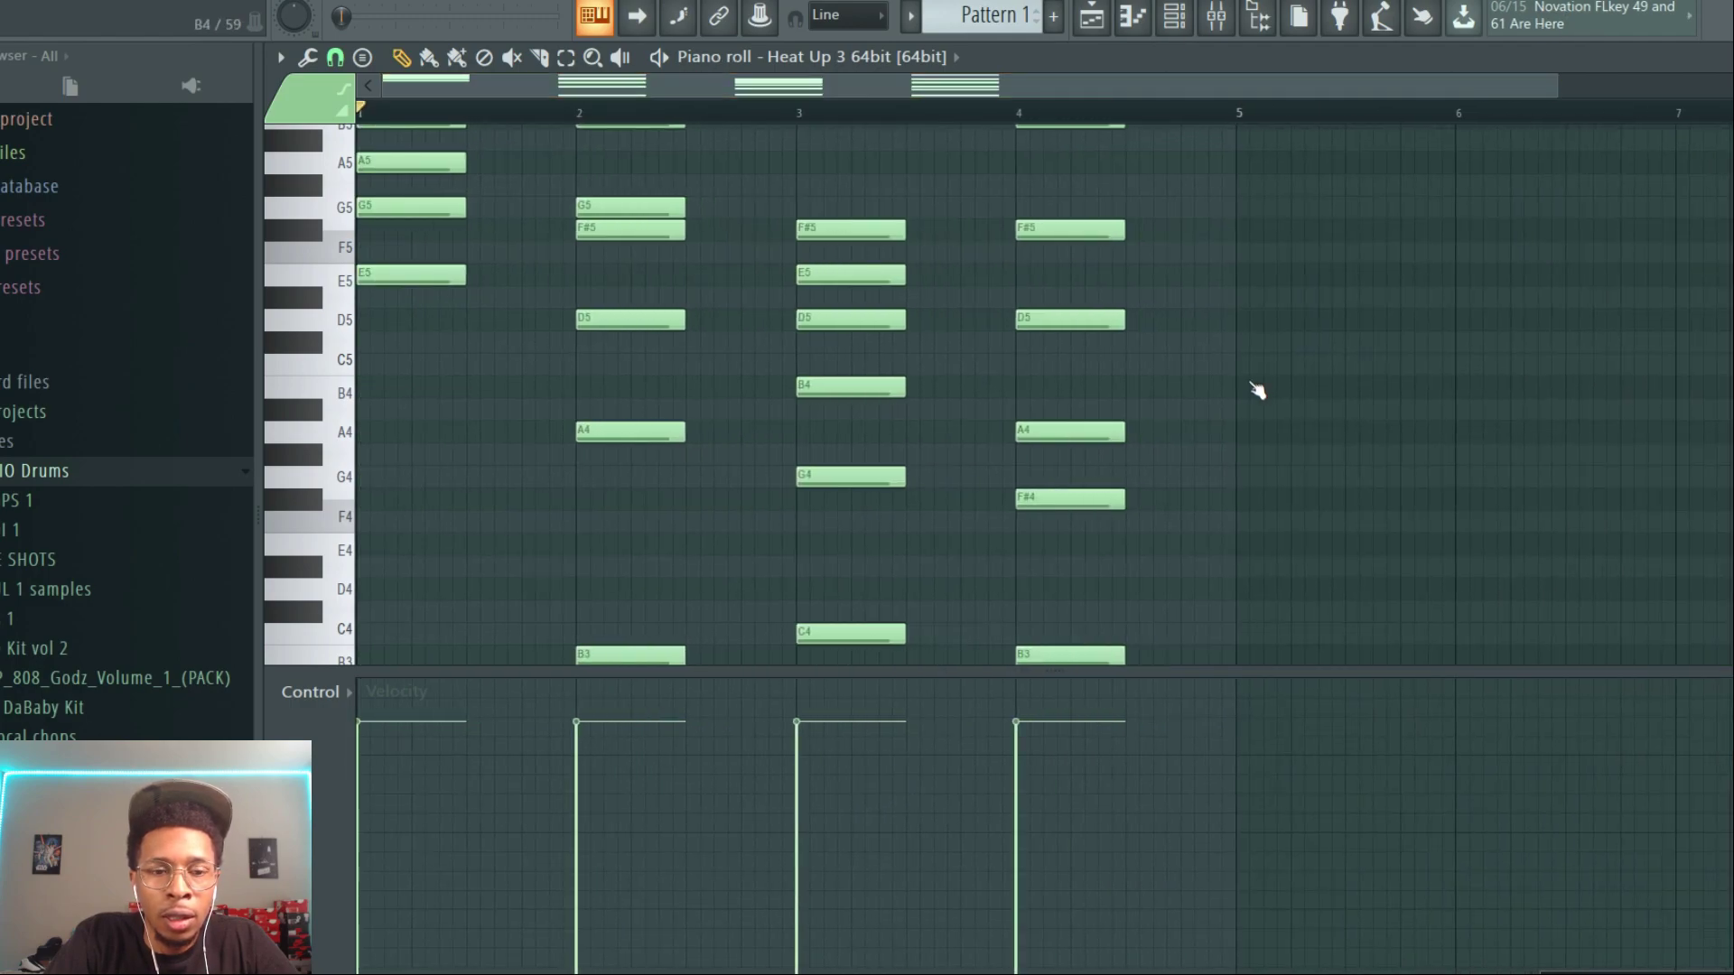
pyautogui.hotkey('ctrl', 'a')
pyautogui.moveTo(463, 278); pyautogui.dragTo(568, 277)
# Step: Load the LOYALTY keys preset from the Dream Chaser expansion in Heat Up 3 and preview the chords
pyautogui.press('F6')
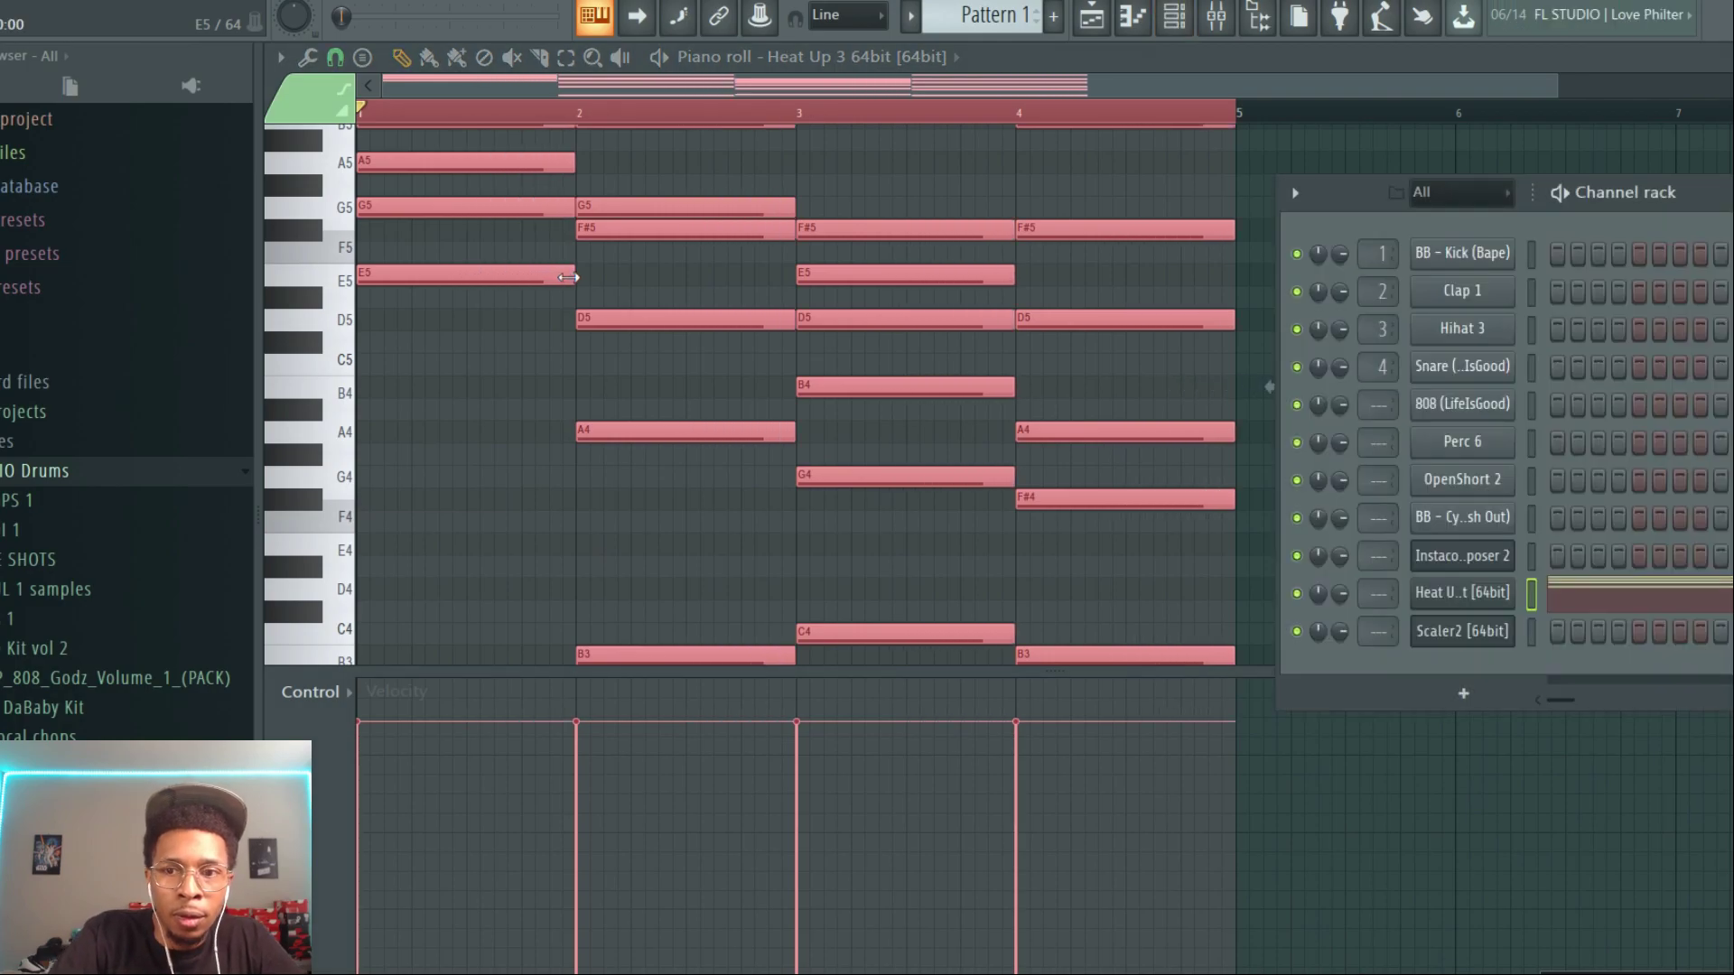
pyautogui.click(1443, 593)
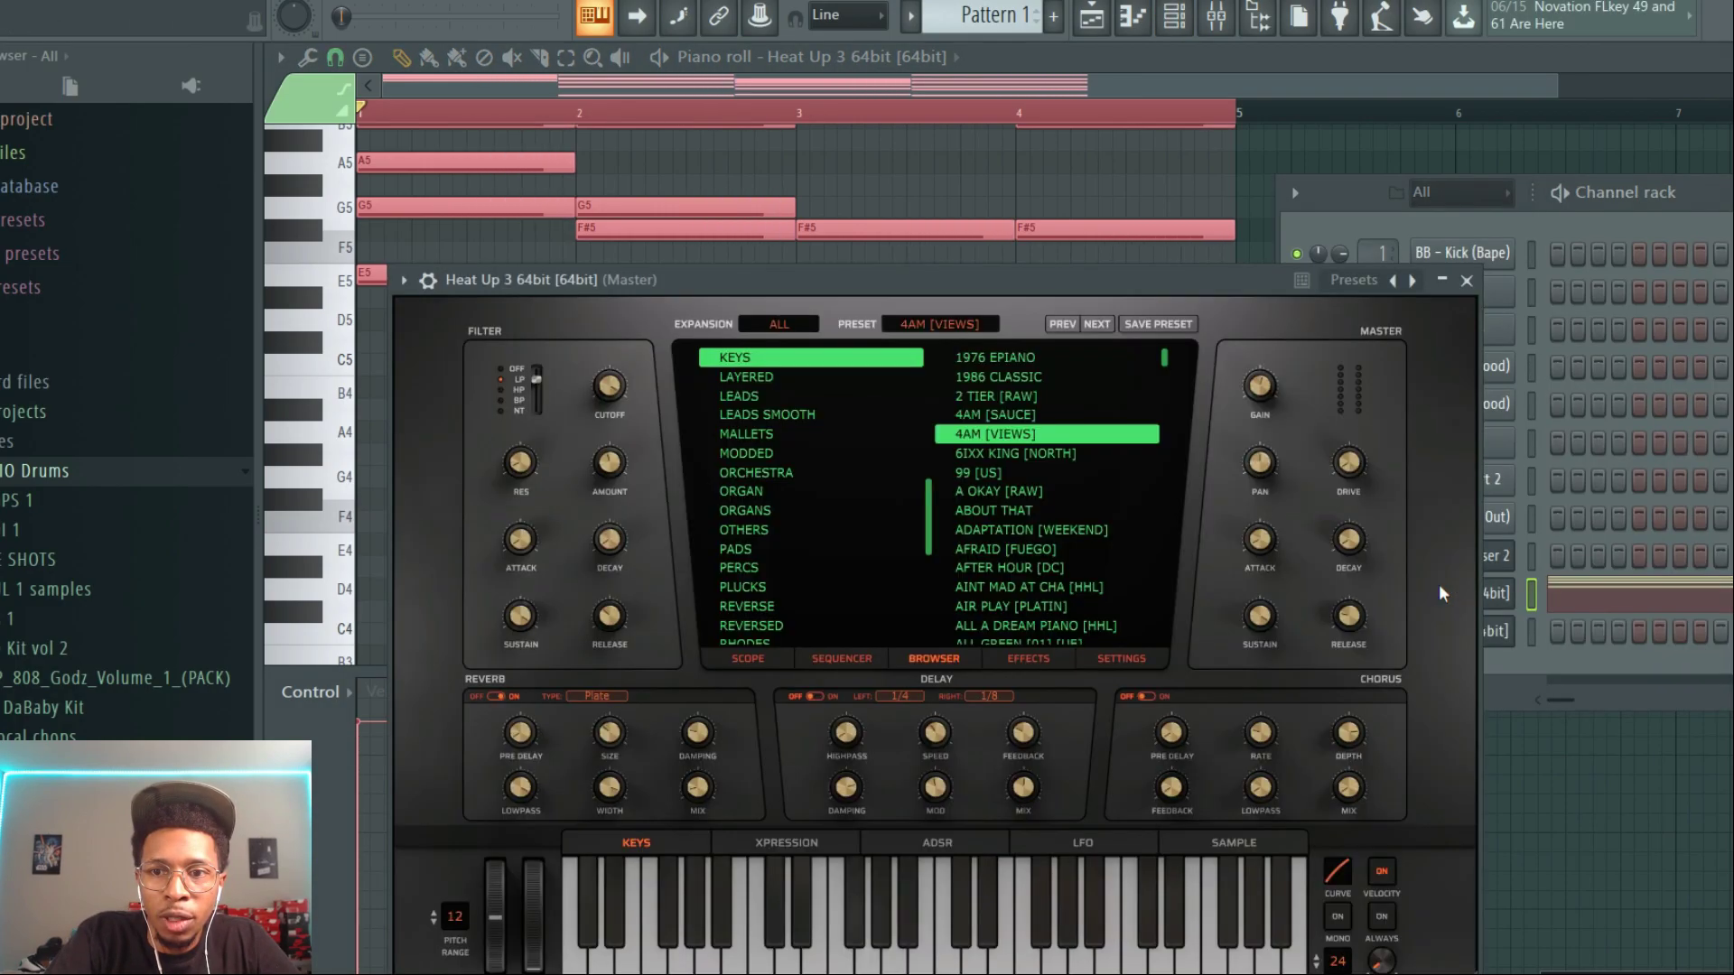
pyautogui.click(786, 328)
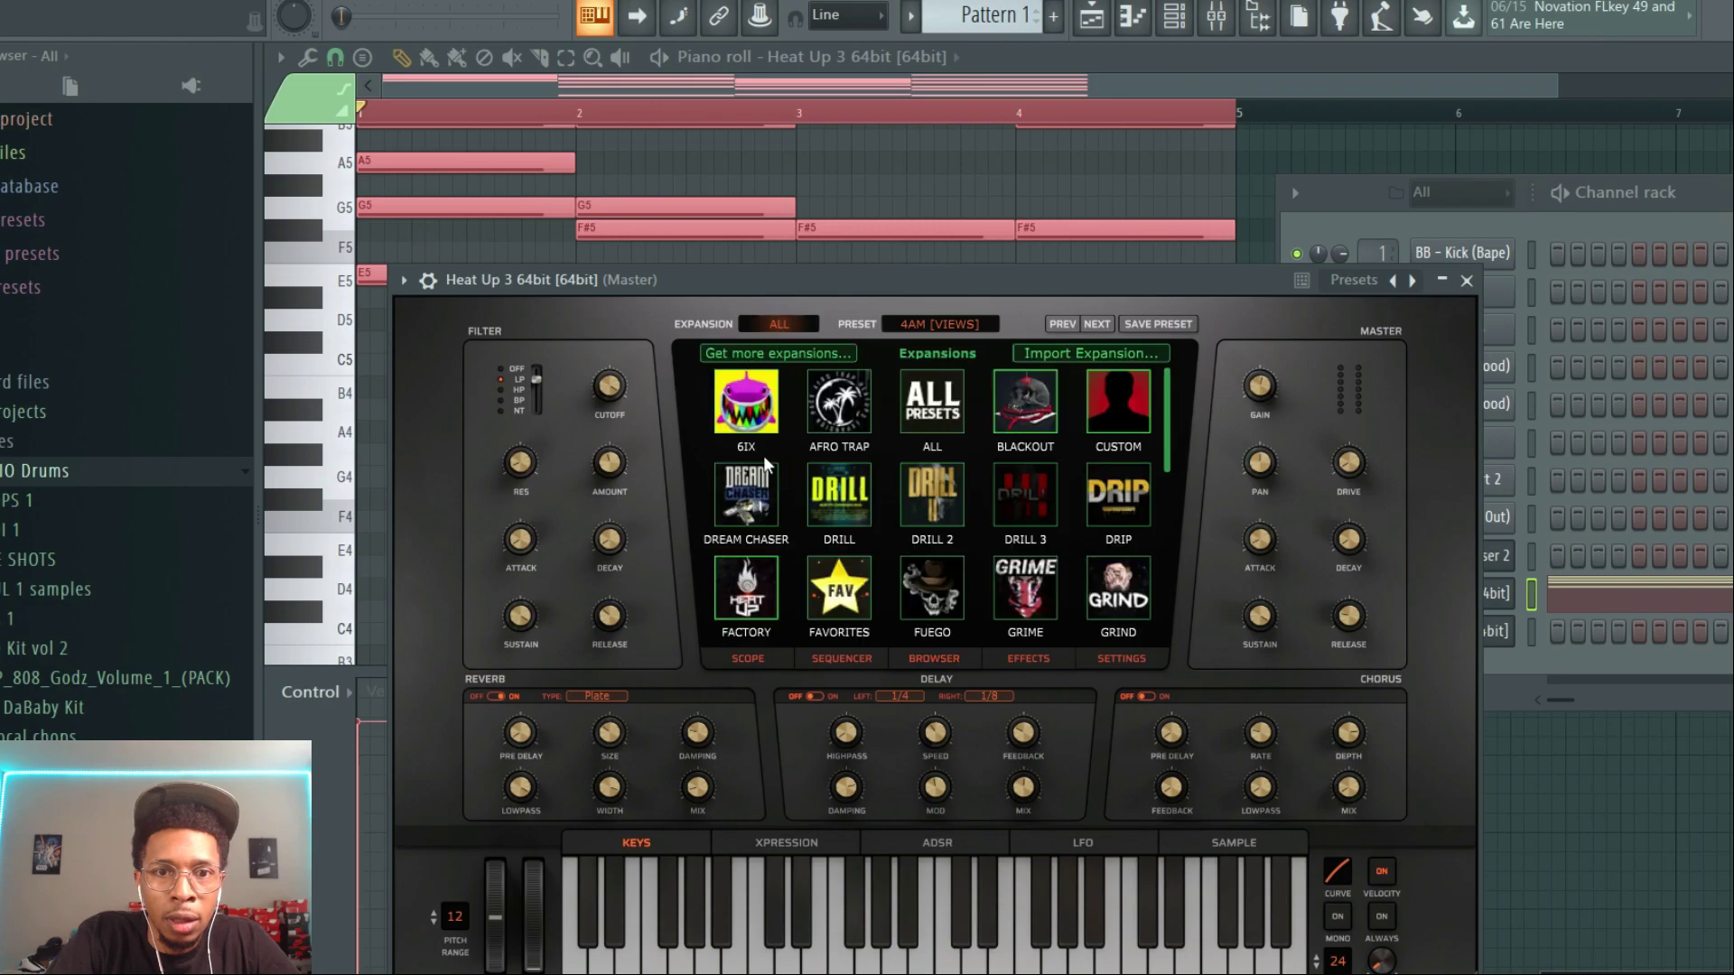
pyautogui.click(730, 483)
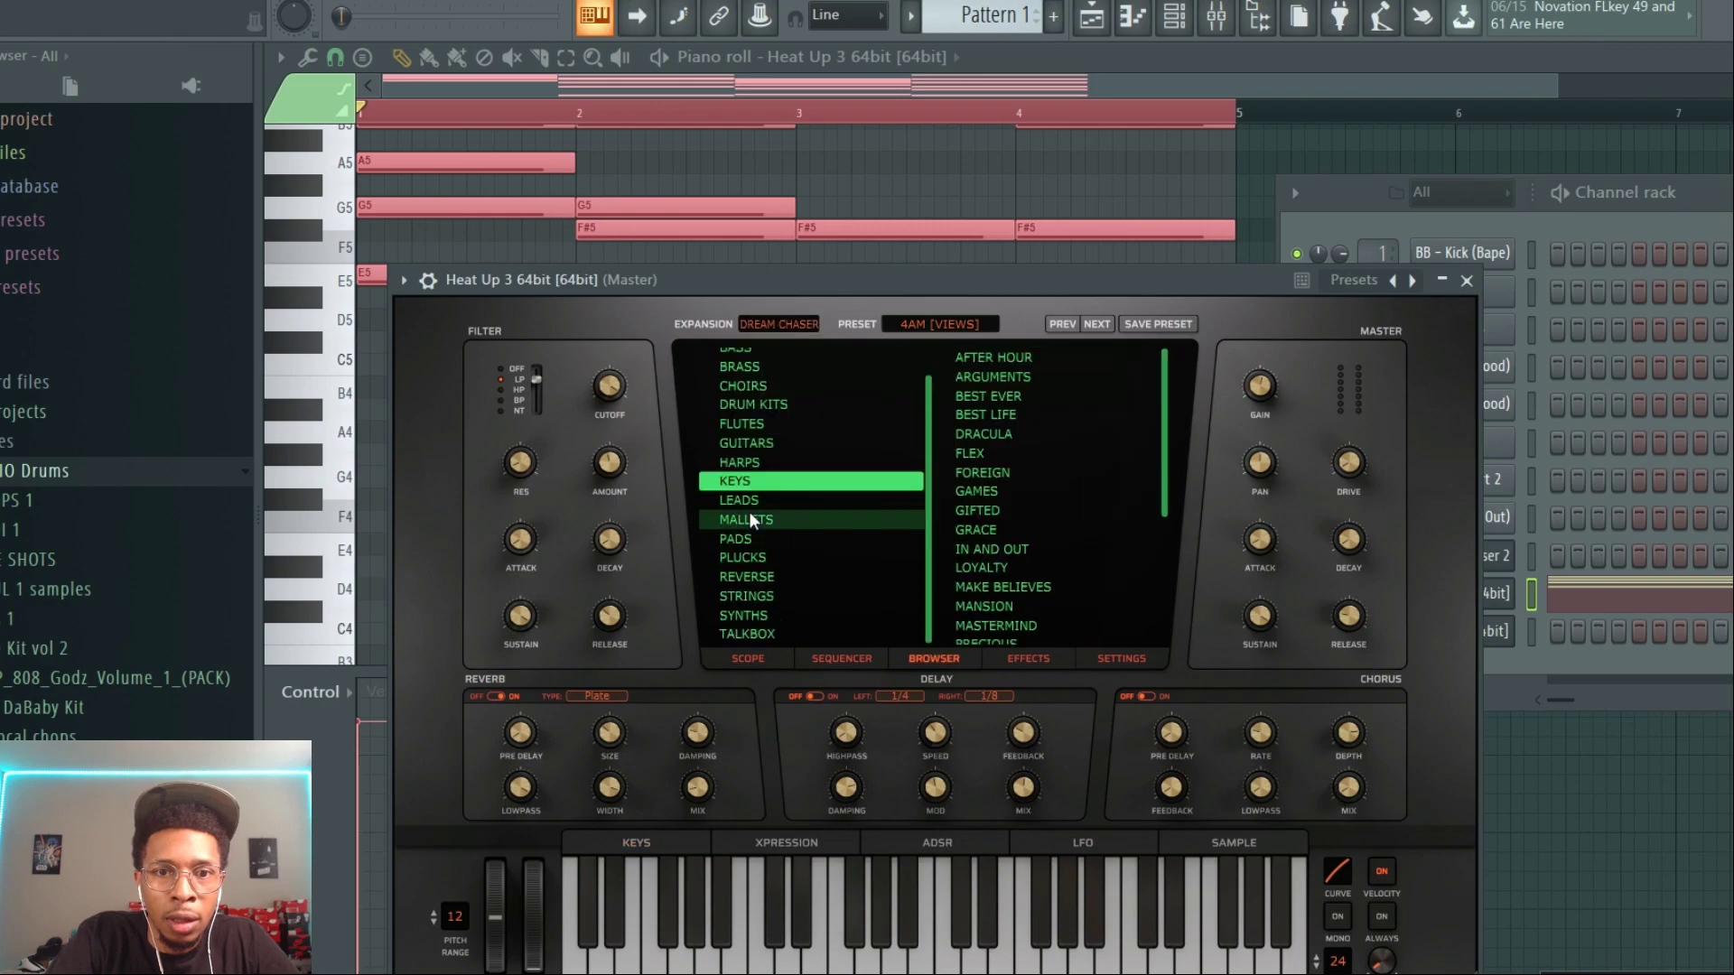
pyautogui.click(974, 569)
pyautogui.press('space')
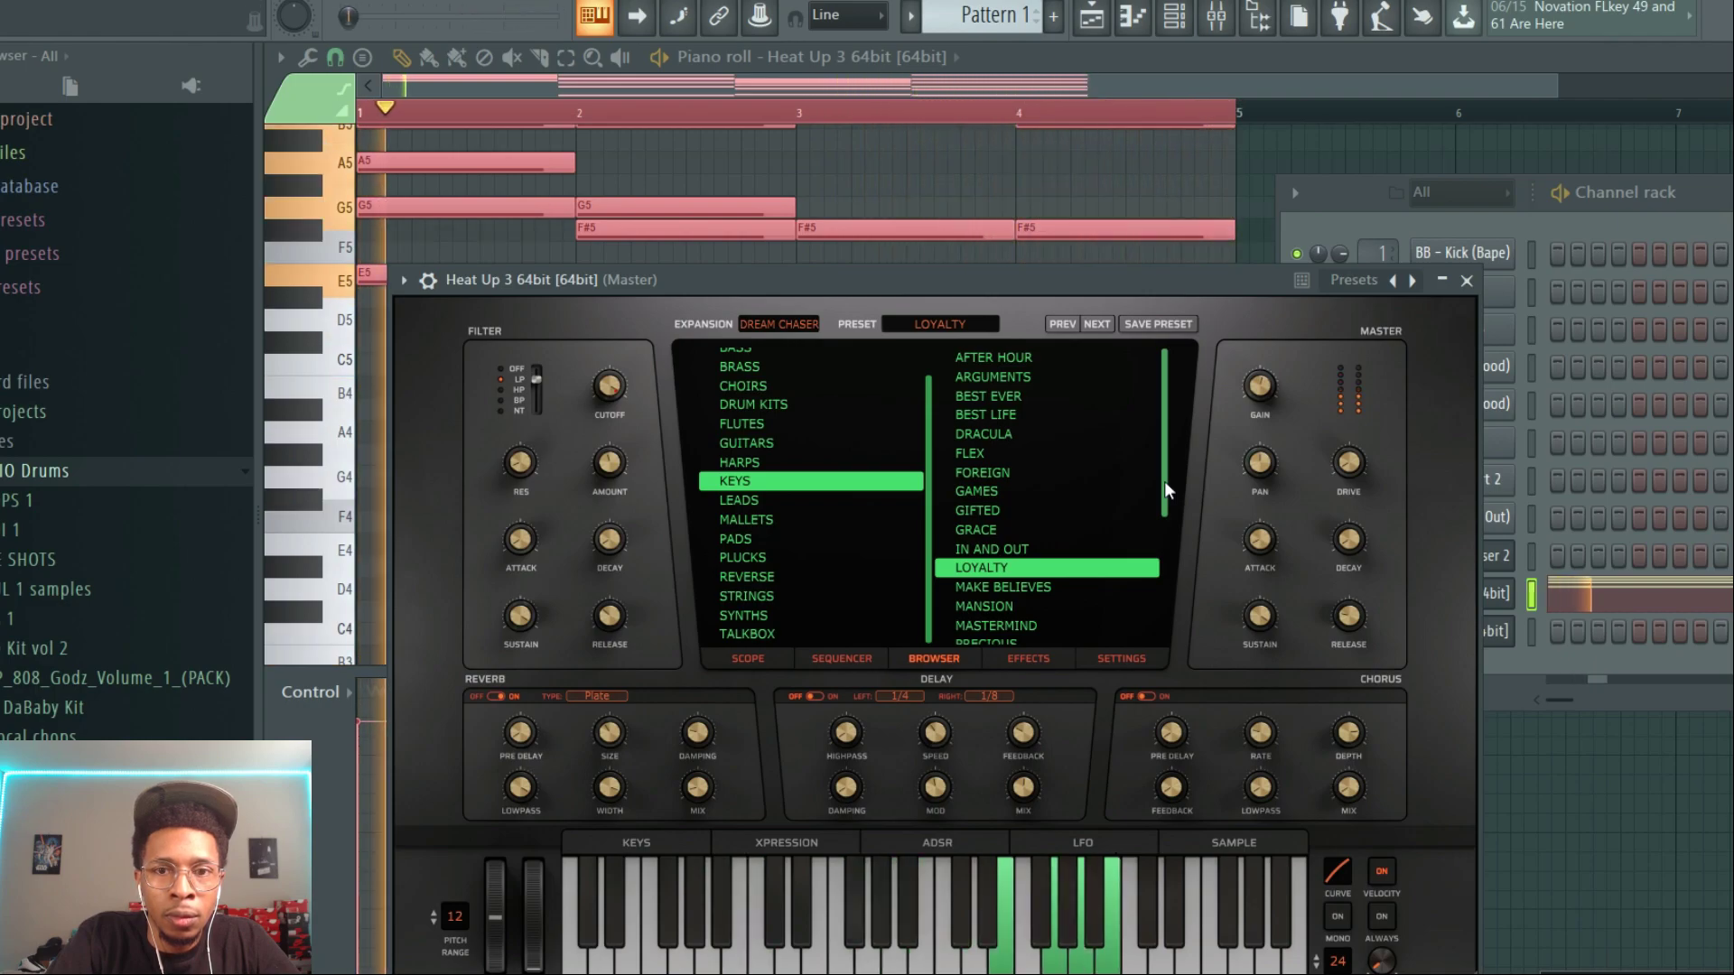
pyautogui.press('space')
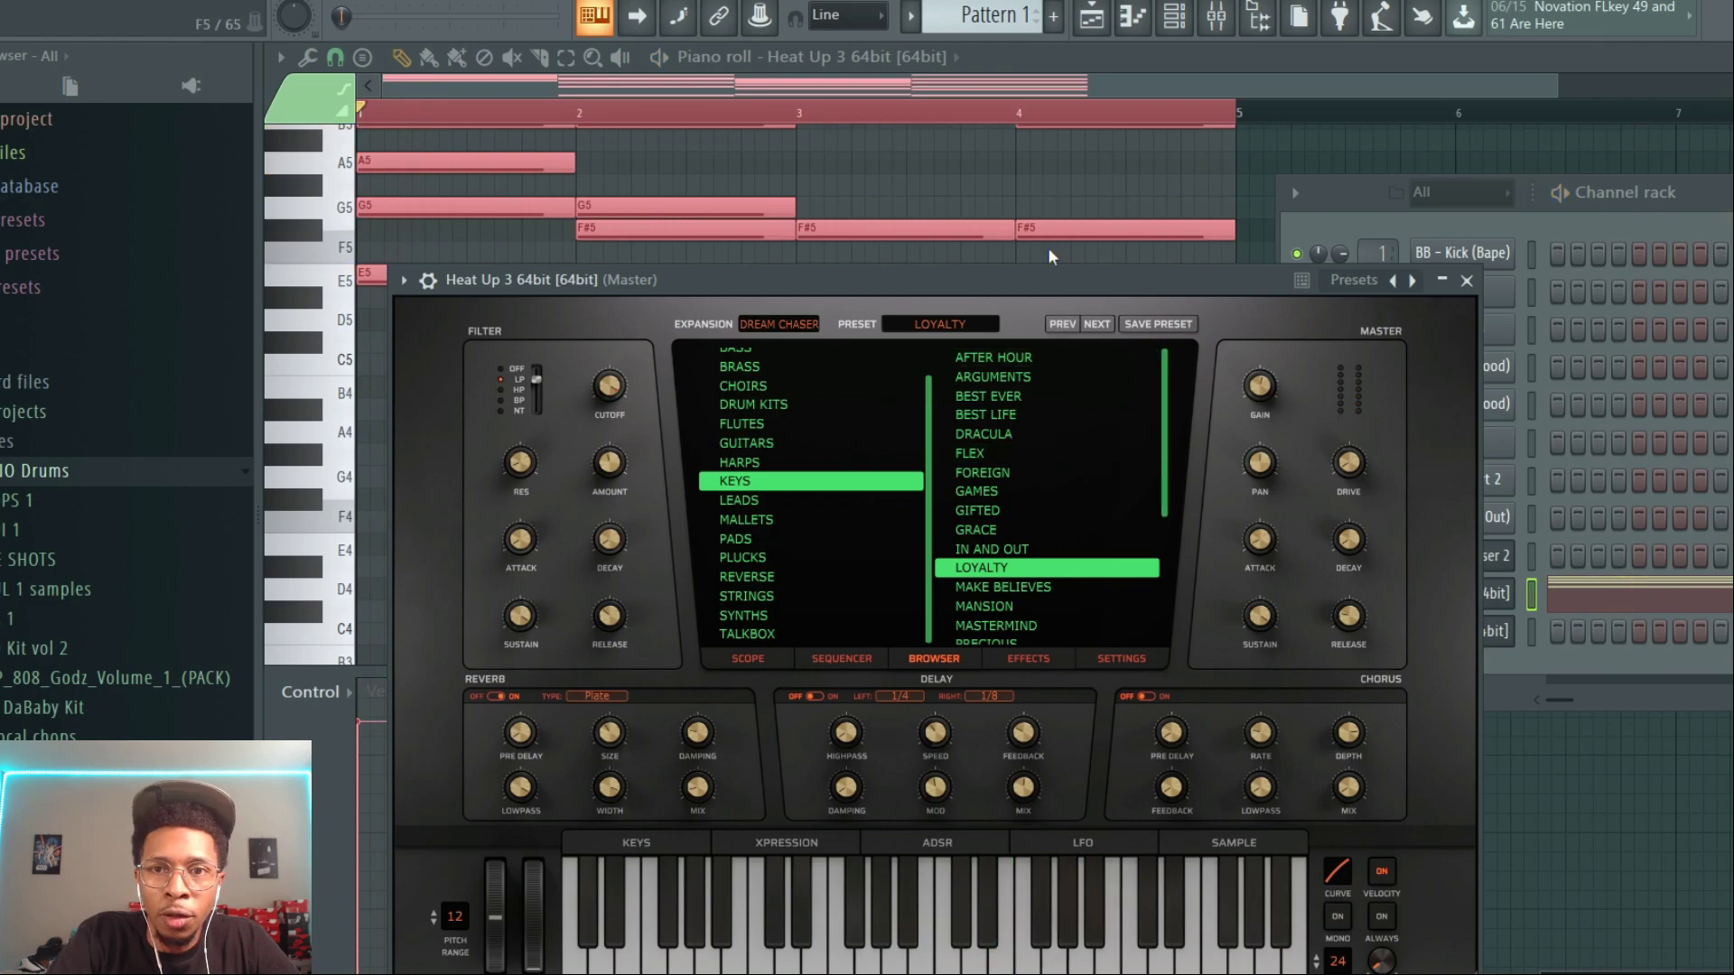
# Step: Clone the Heat Up 3 channel and move the plugin windows clear of the piano roll and channel rack
pyautogui.moveTo(1038, 281); pyautogui.dragTo(1653, 741)
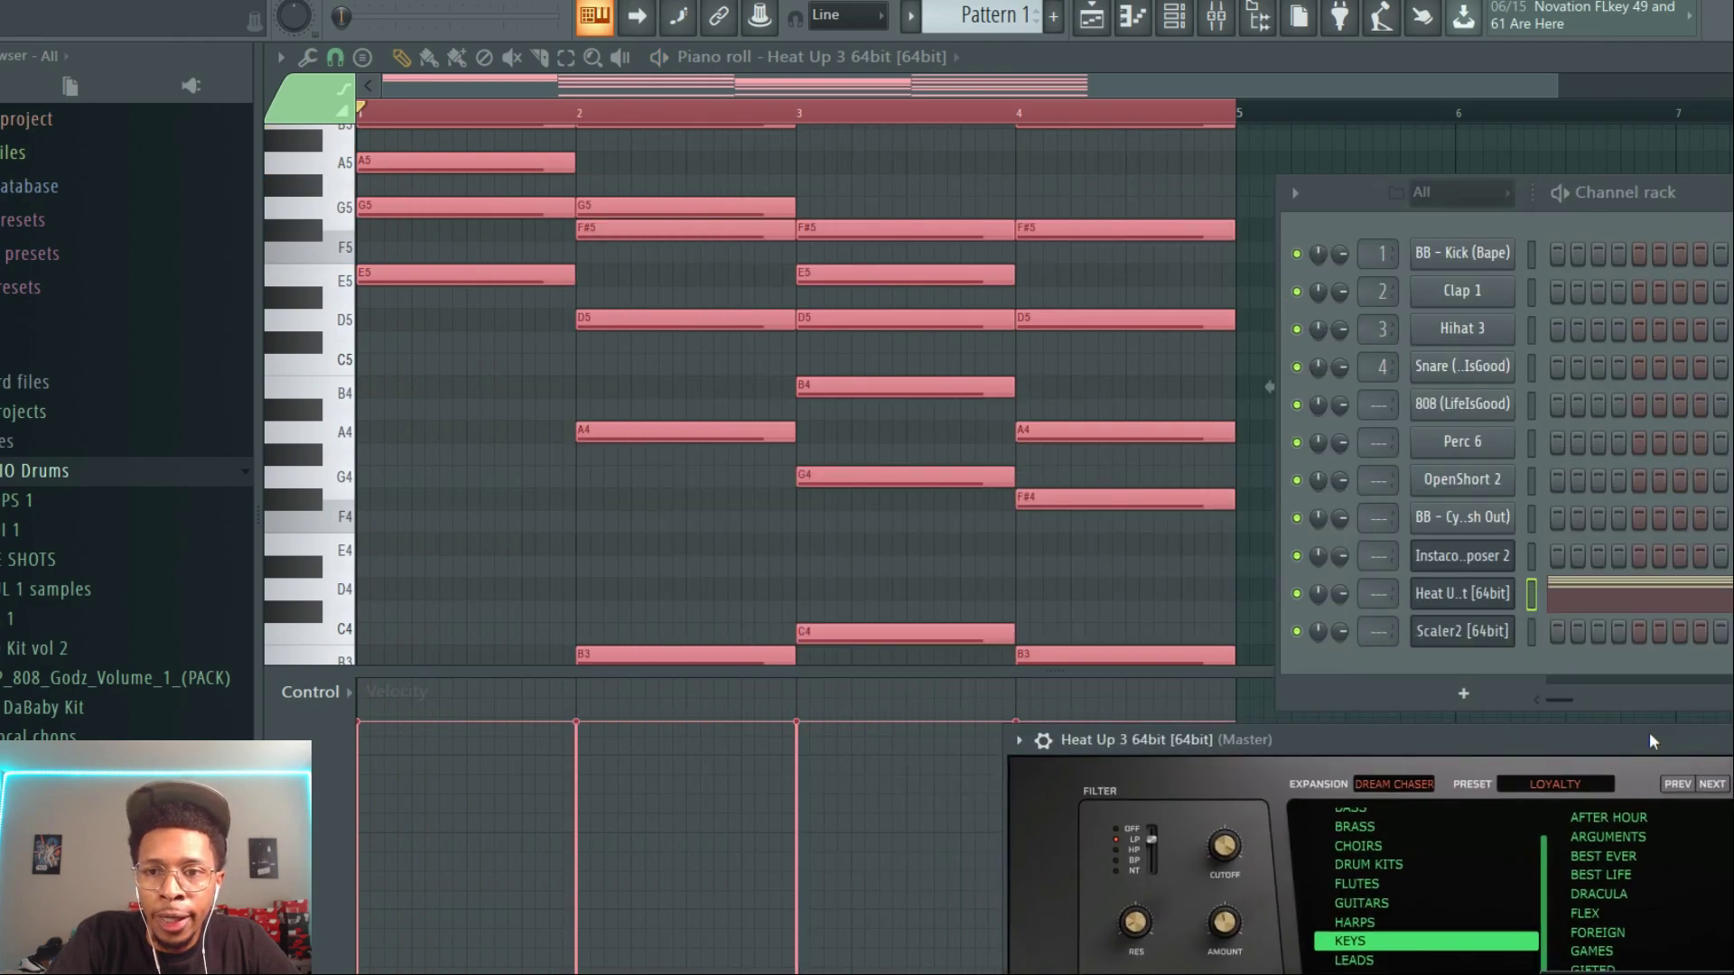
pyautogui.rightClick(1423, 593)
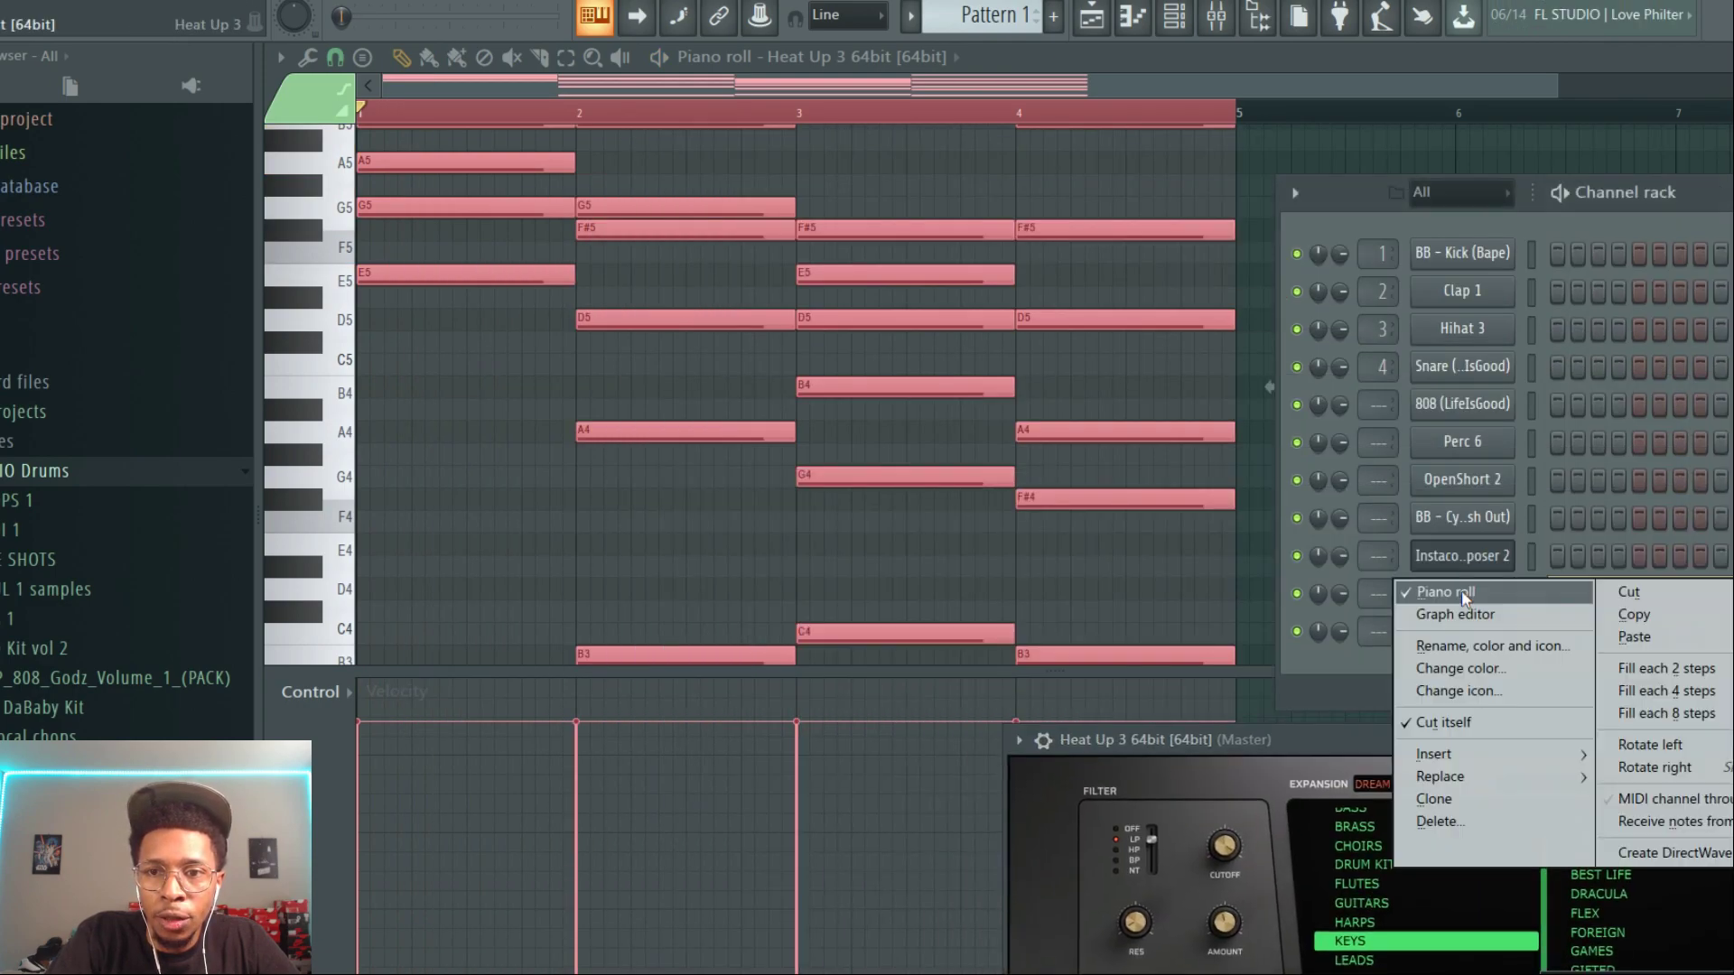
pyautogui.click(1436, 801)
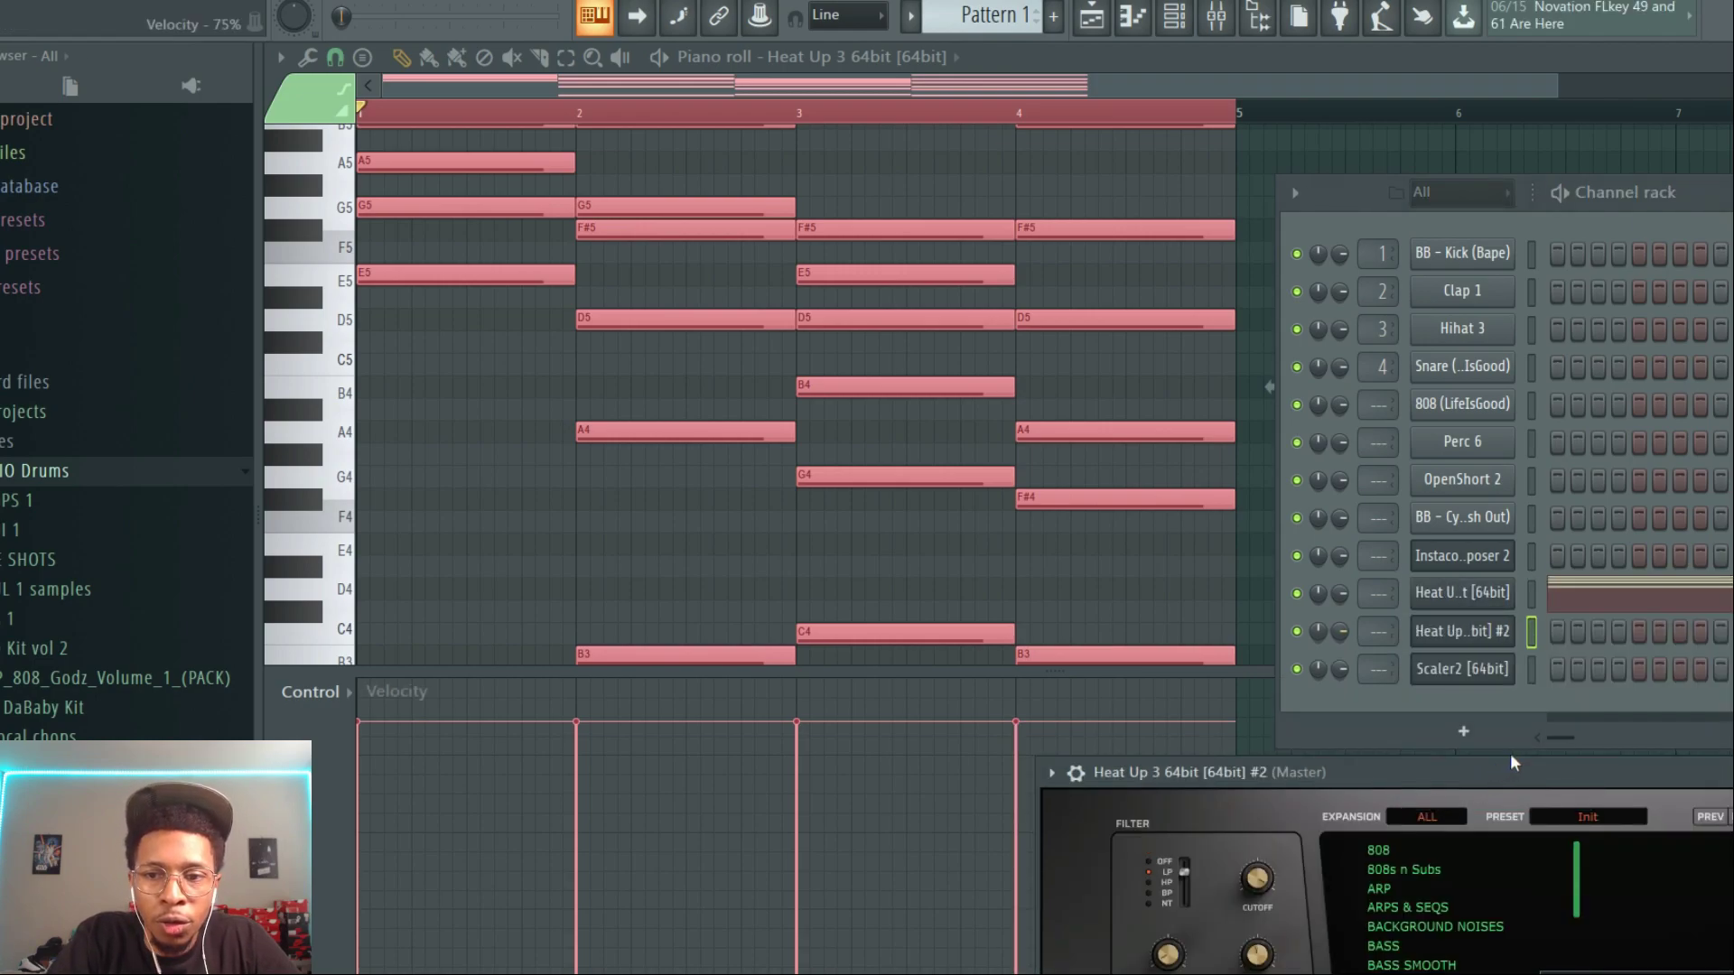
pyautogui.moveTo(1503, 767); pyautogui.dragTo(1606, 739)
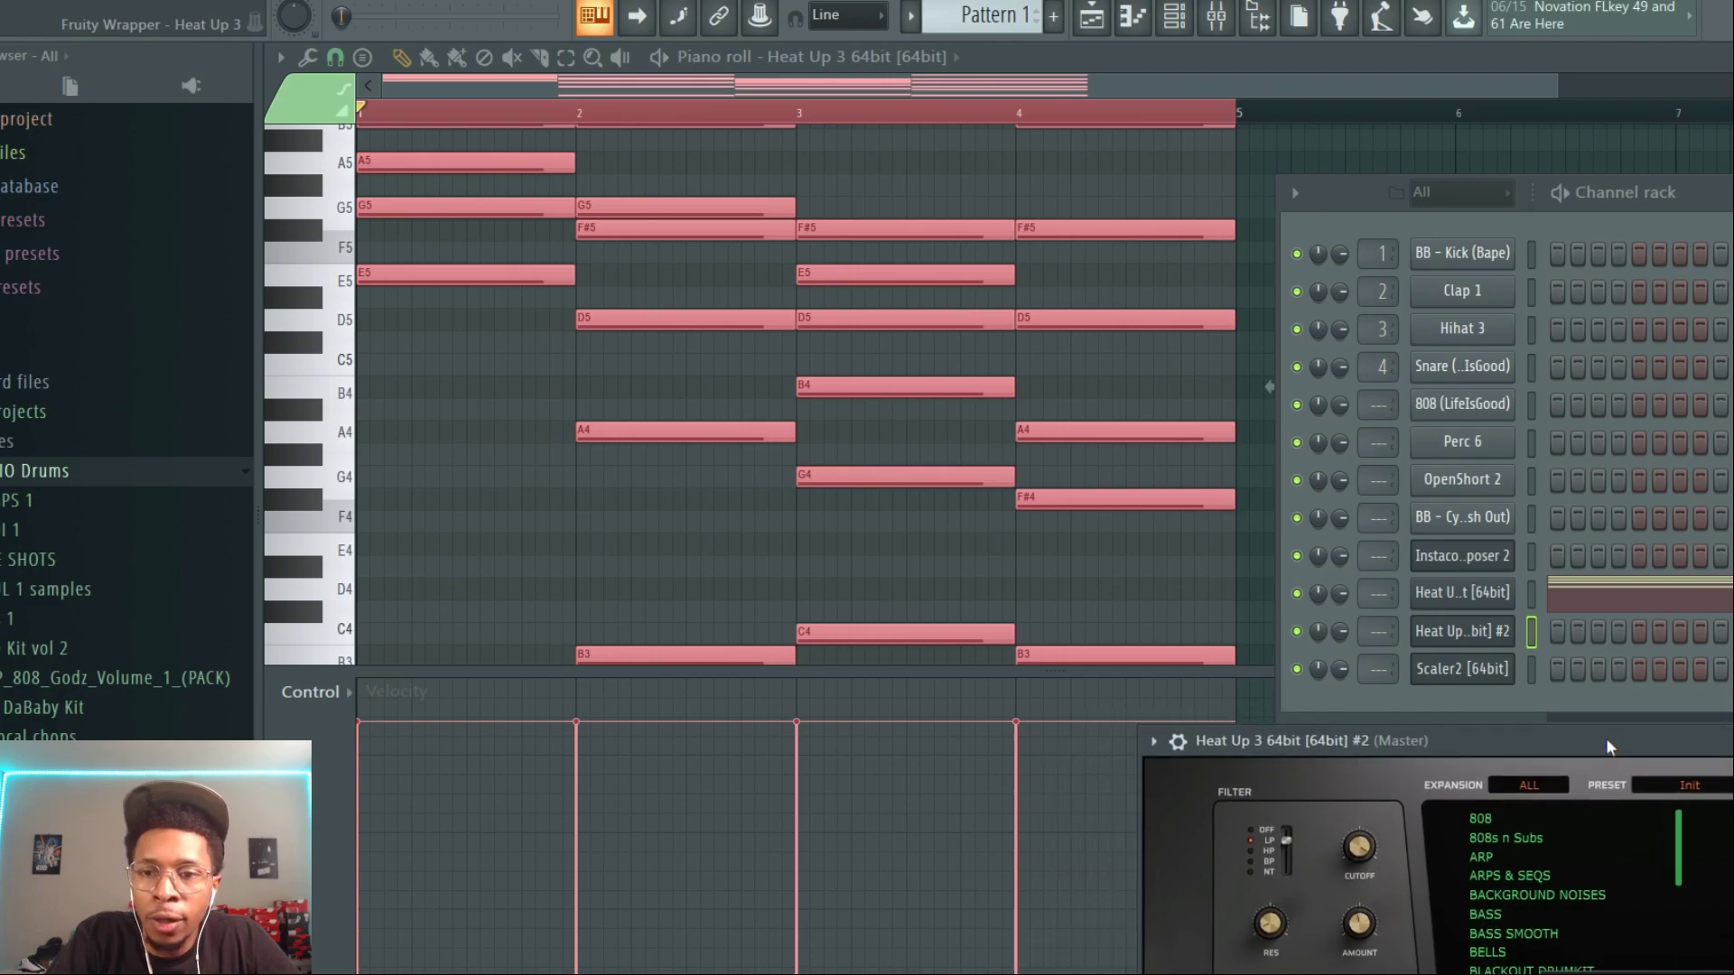
# Step: Bring Instacomposer 2 fully into view and generate a melody on Track 1
pyautogui.click(1469, 556)
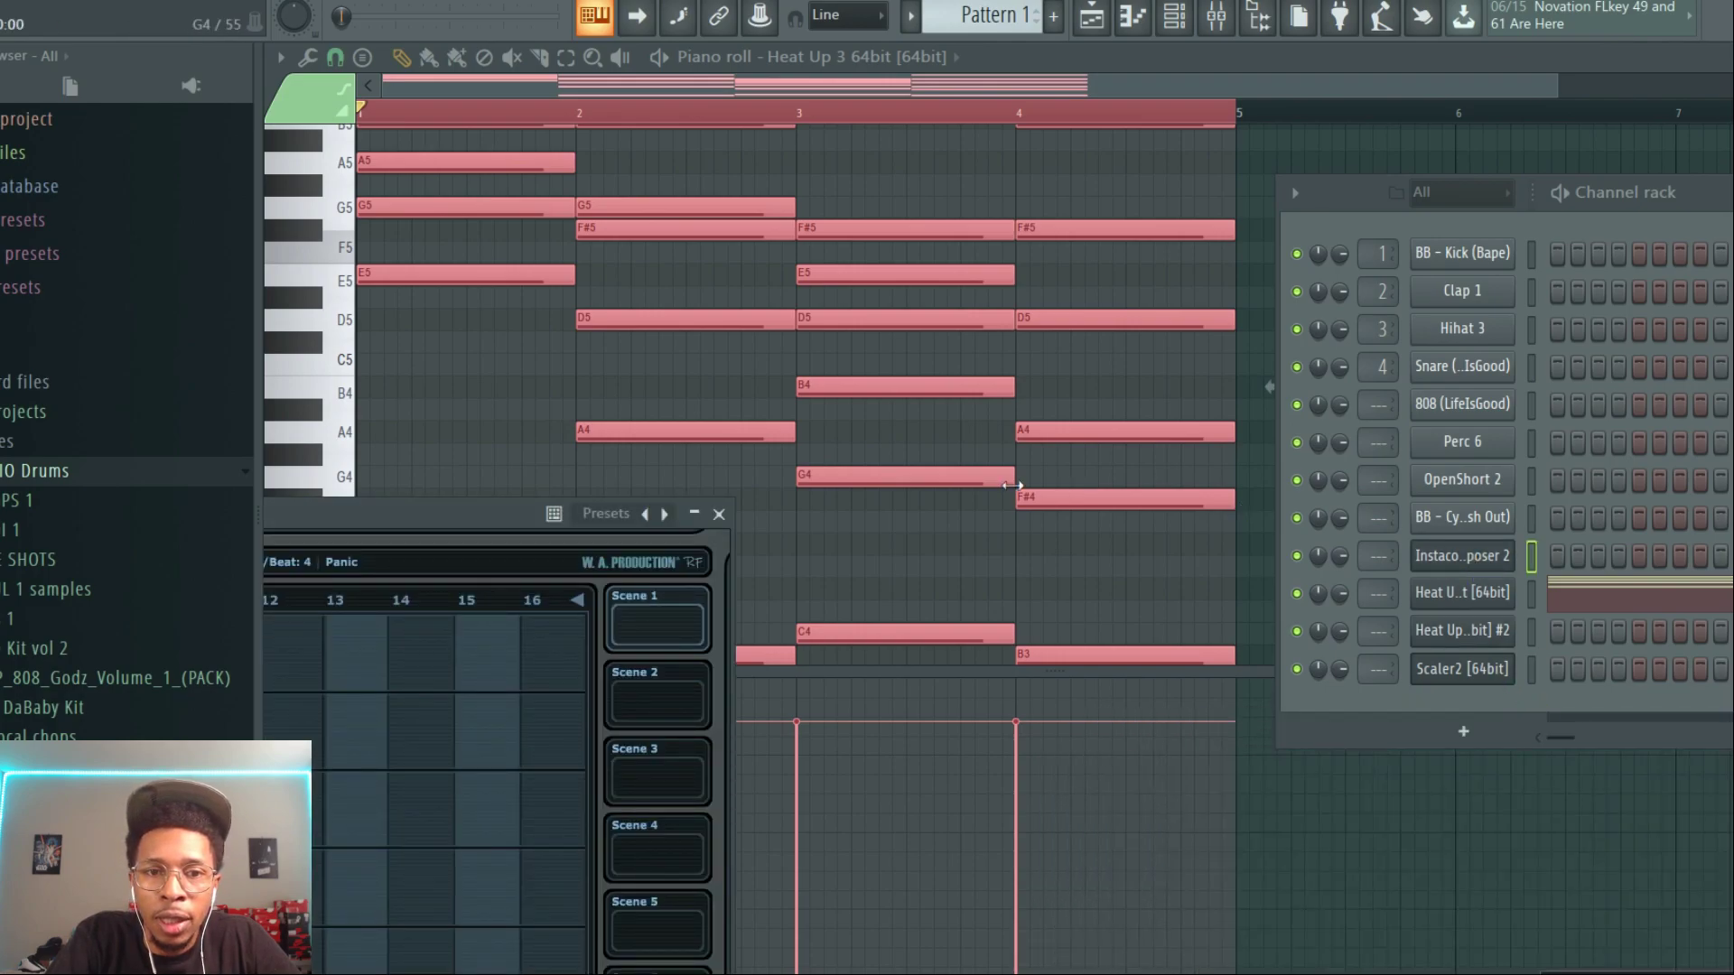
pyautogui.moveTo(579, 492); pyautogui.dragTo(1461, 94)
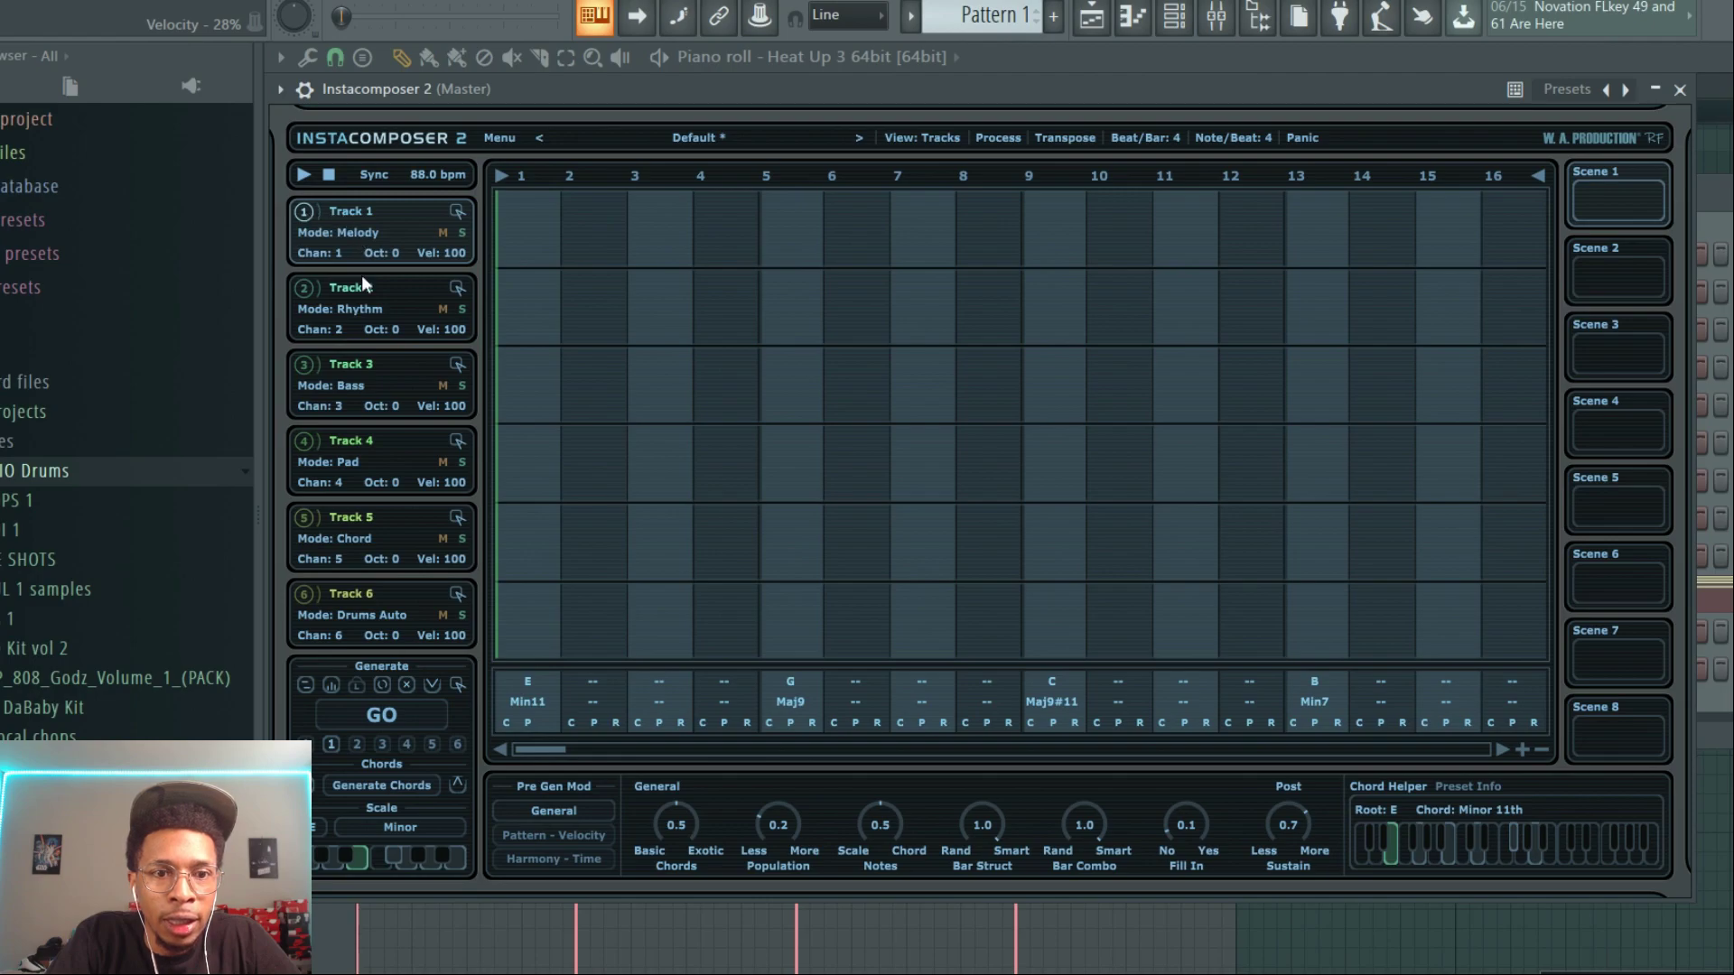
pyautogui.click(387, 714)
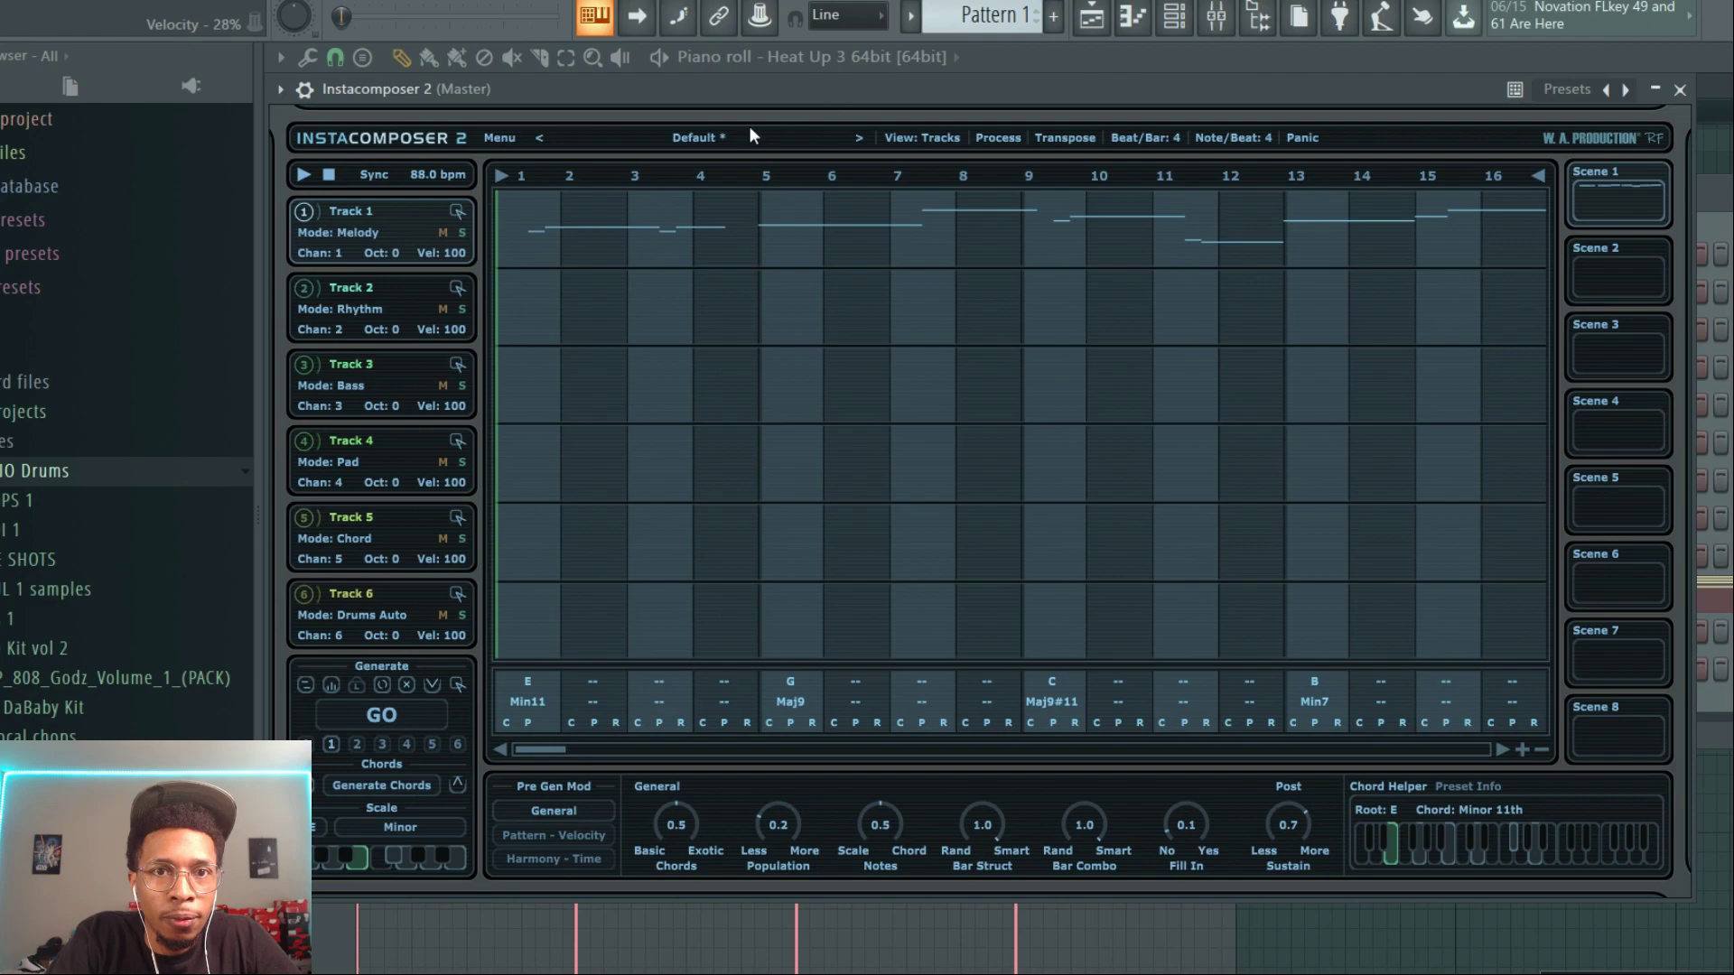
# Step: Transfer the Track 1 melody from Instacomposer 2 as MIDI onto the cloned Heat Up 3 channel
pyautogui.moveTo(746, 85); pyautogui.dragTo(597, 459)
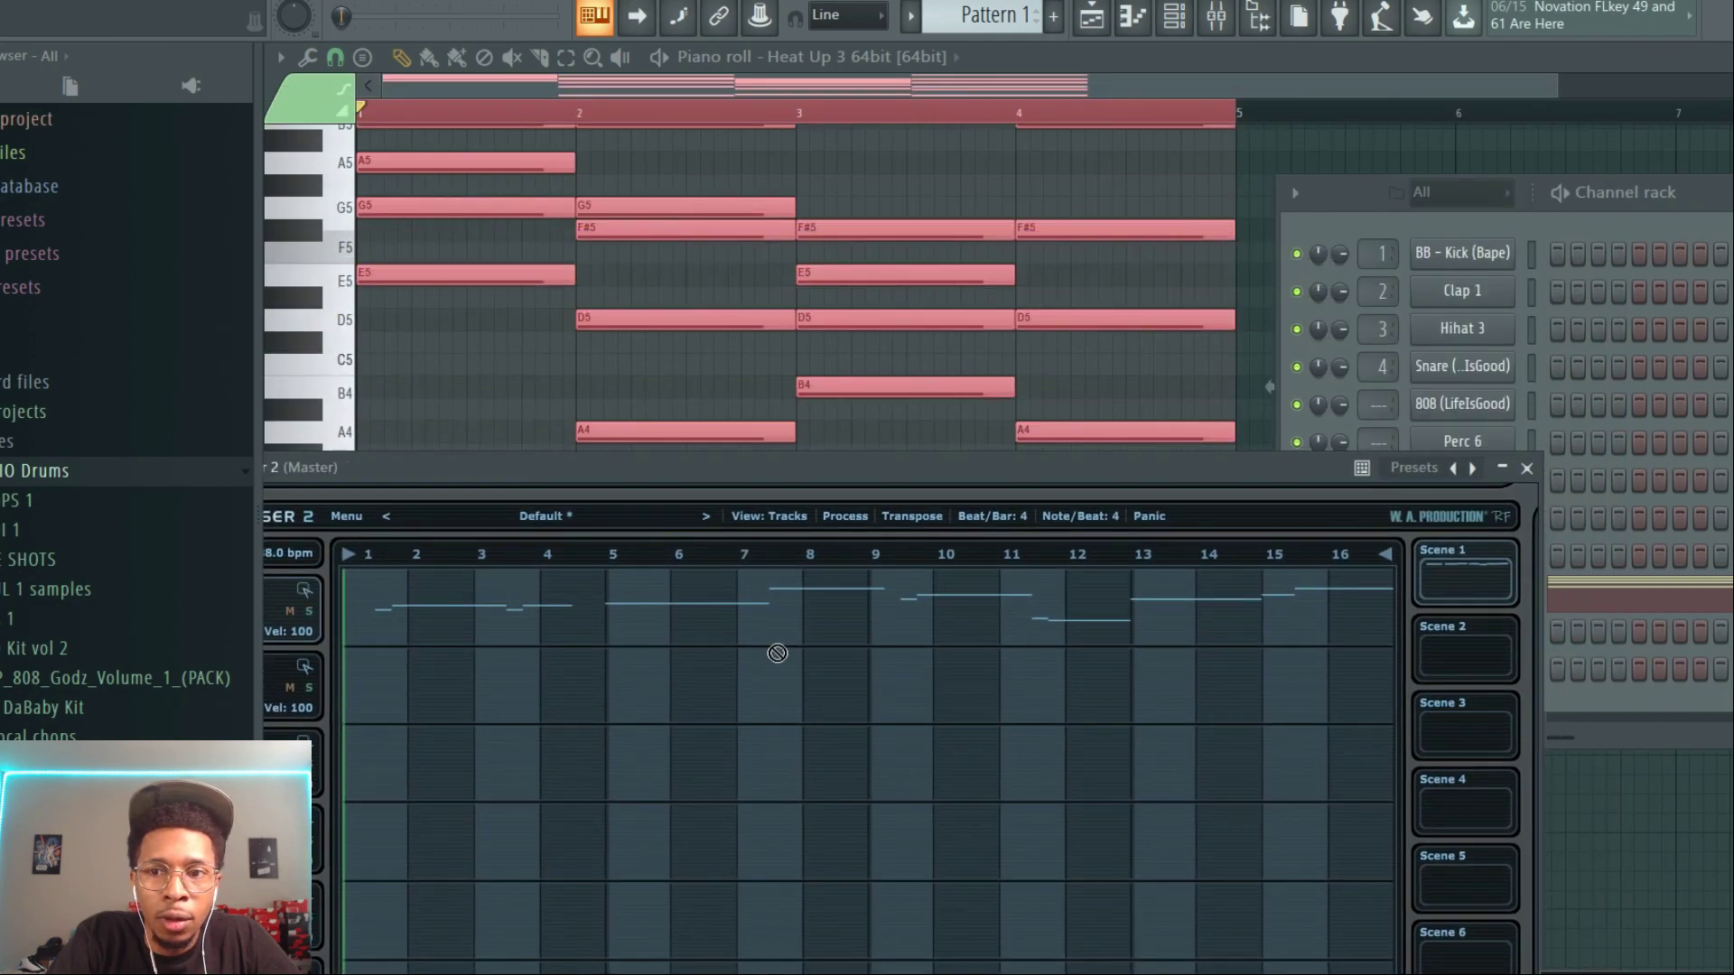
pyautogui.moveTo(1592, 643); pyautogui.dragTo(1587, 665)
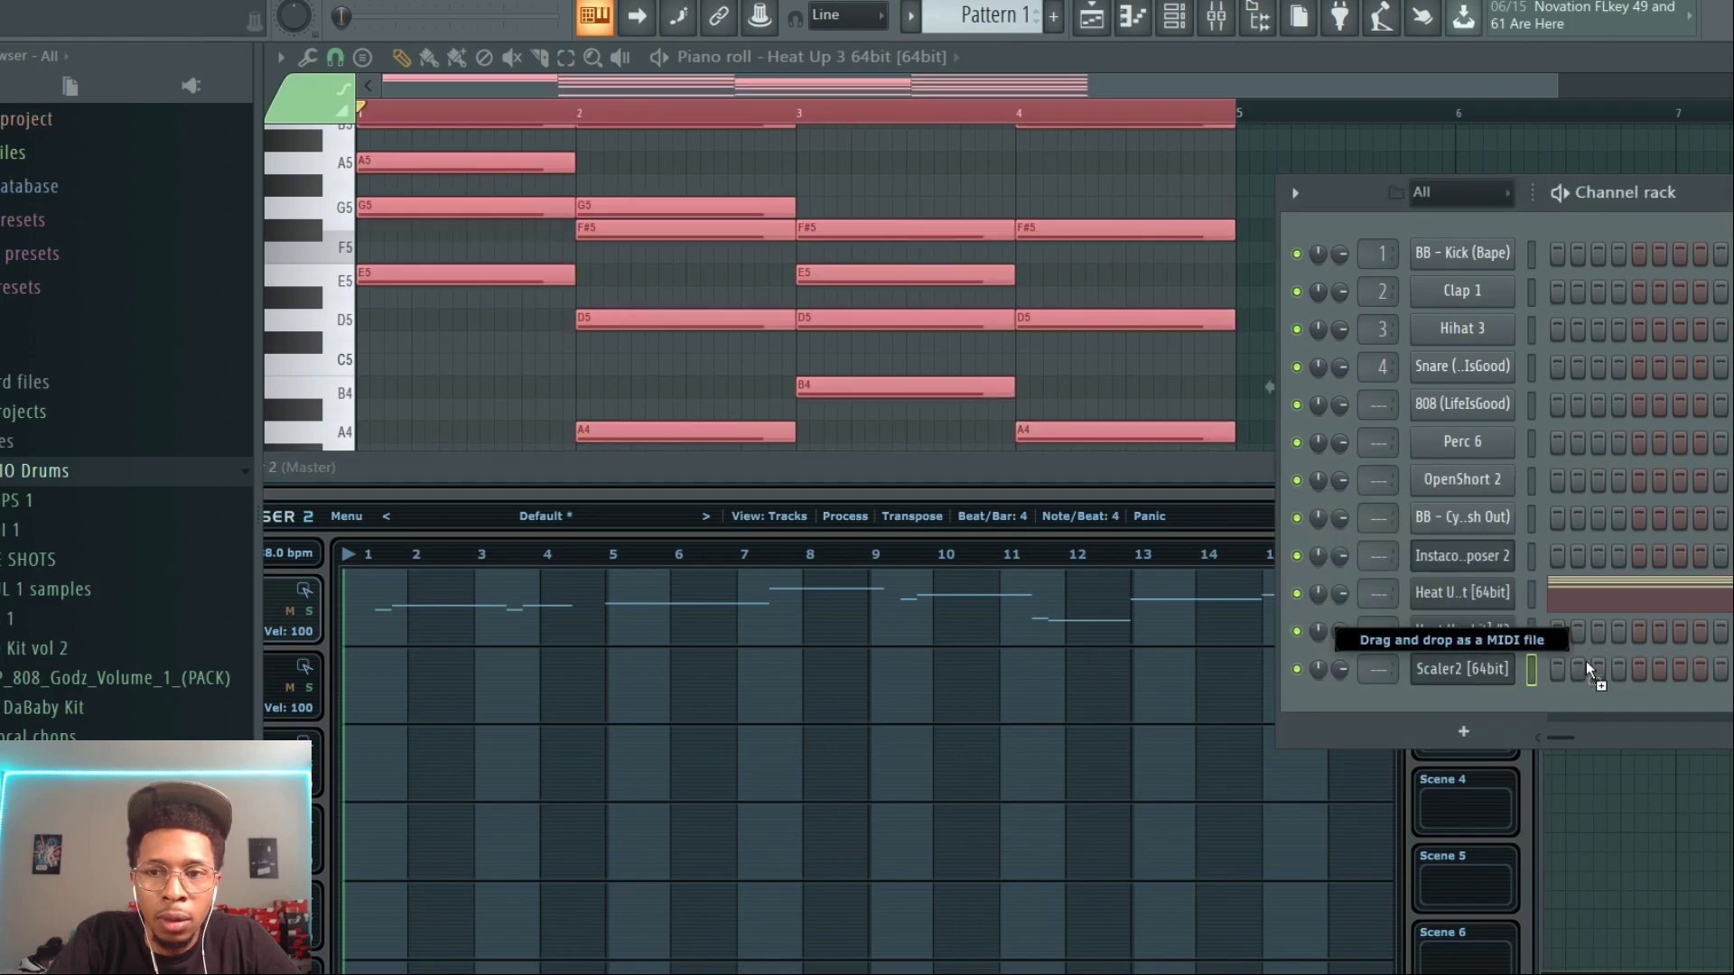
pyautogui.click(305, 593)
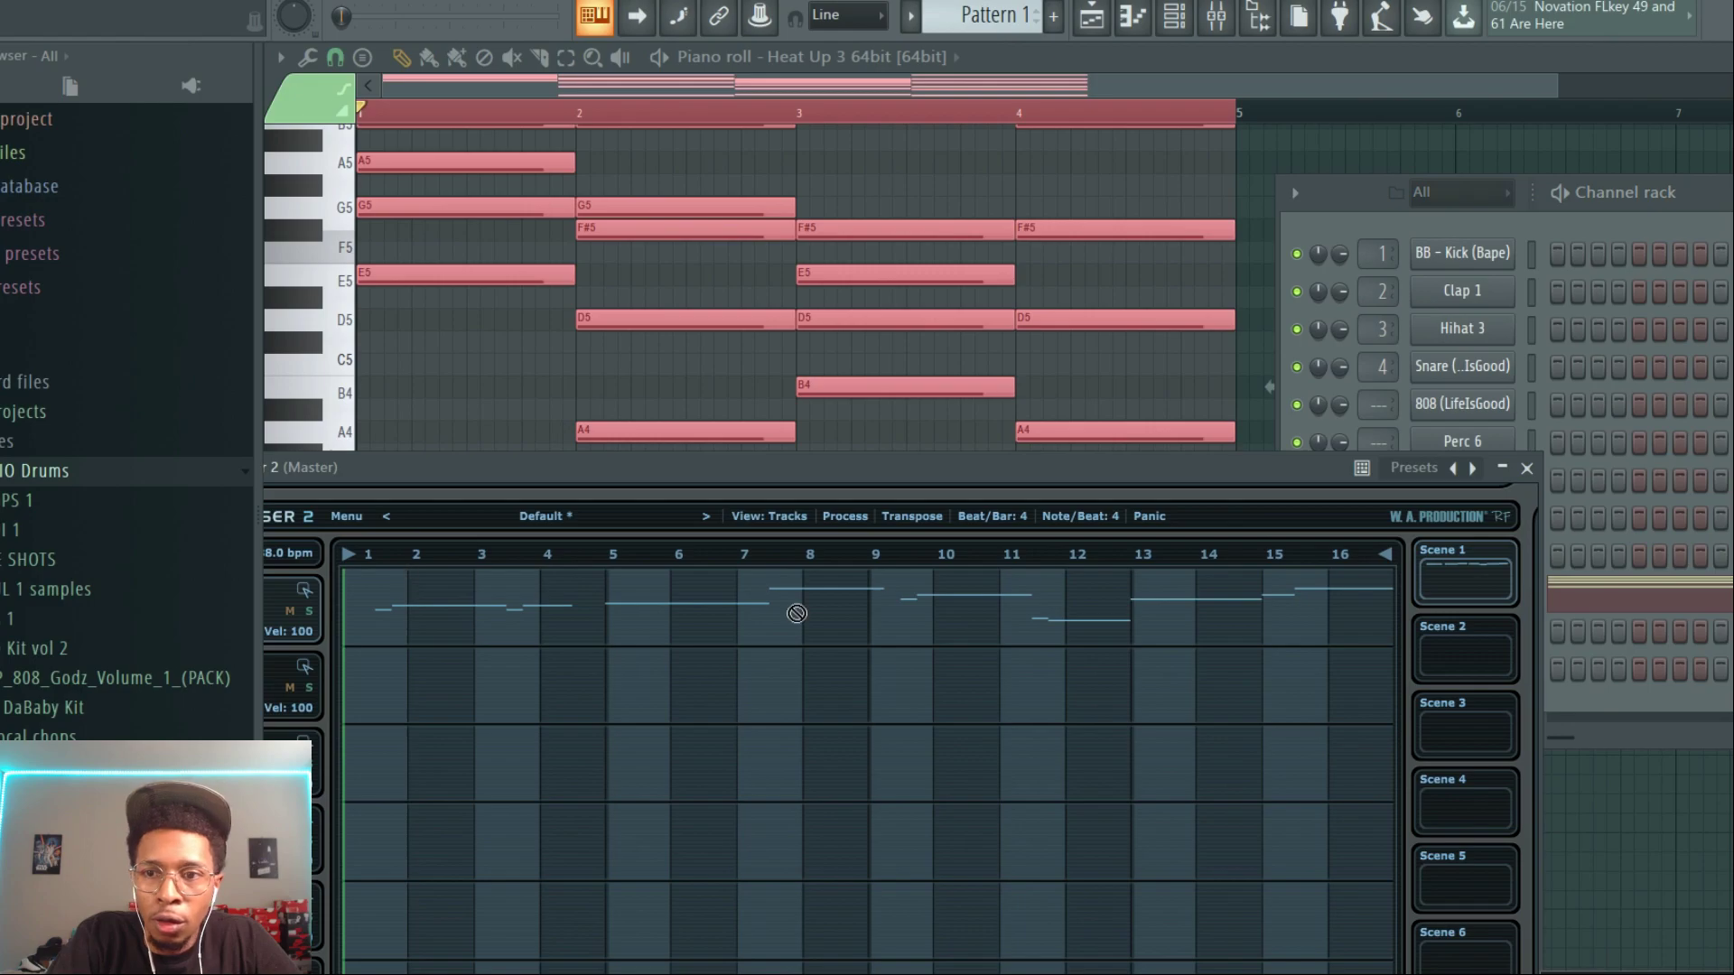
pyautogui.moveTo(1579, 637); pyautogui.dragTo(1587, 639)
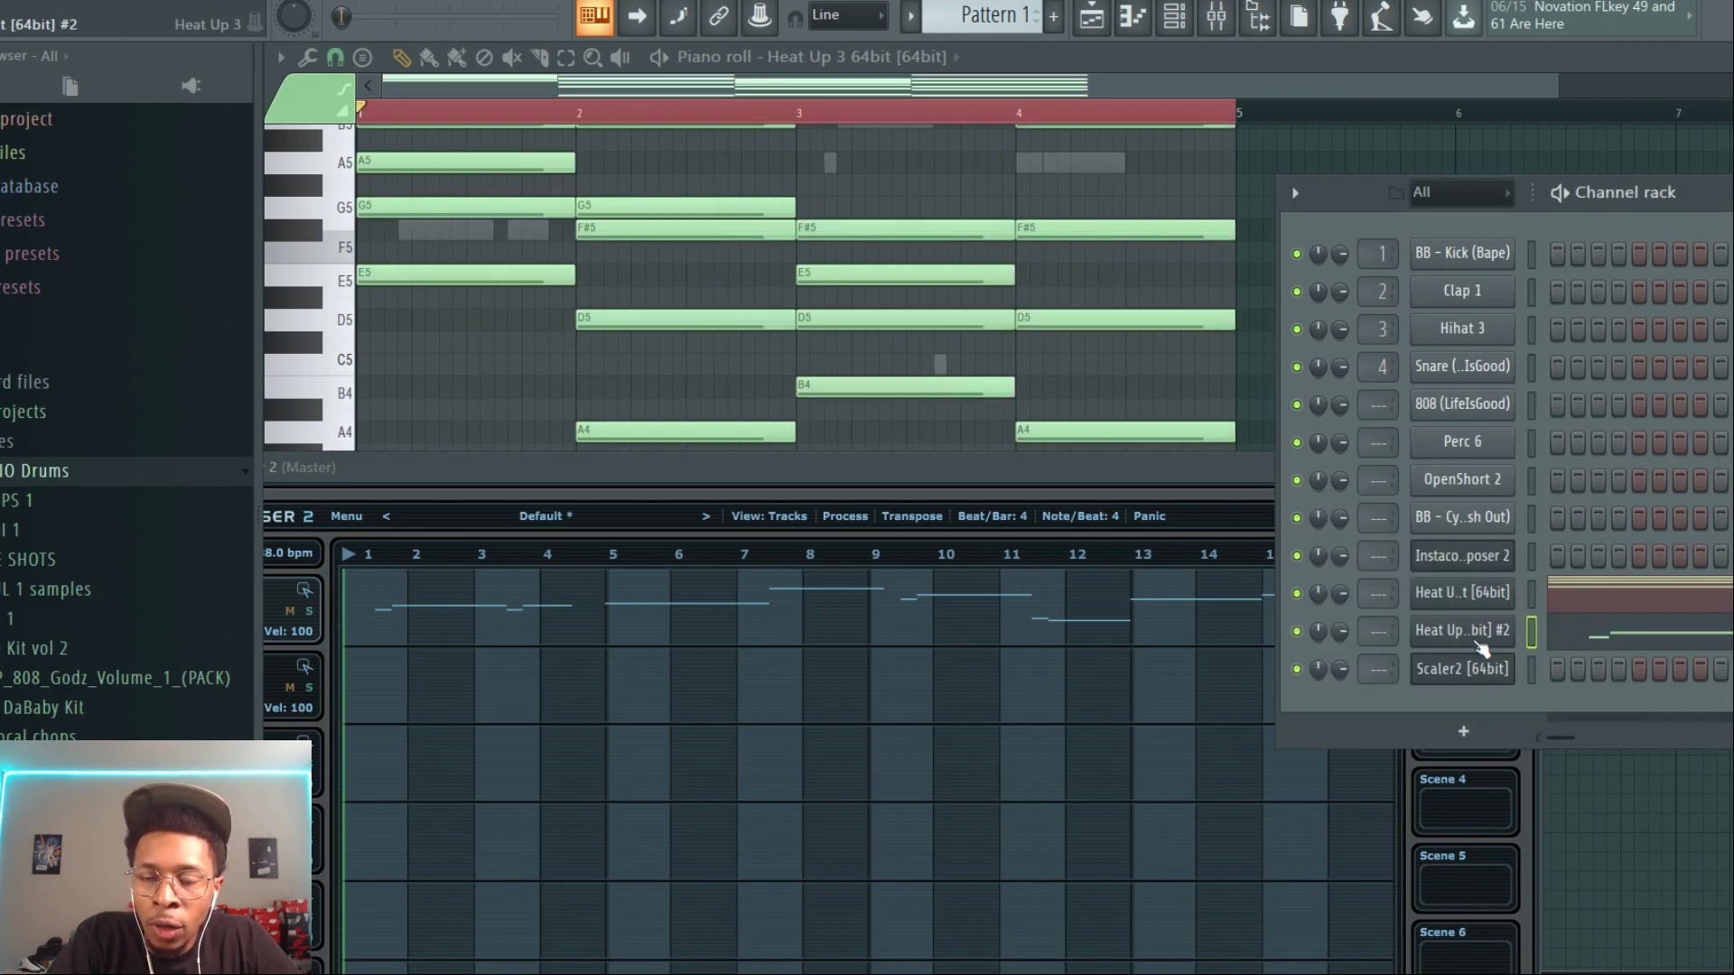
# Step: Show the melody in the cloned channel's piano roll and set the scale highlighting root note to E
pyautogui.click(1482, 632)
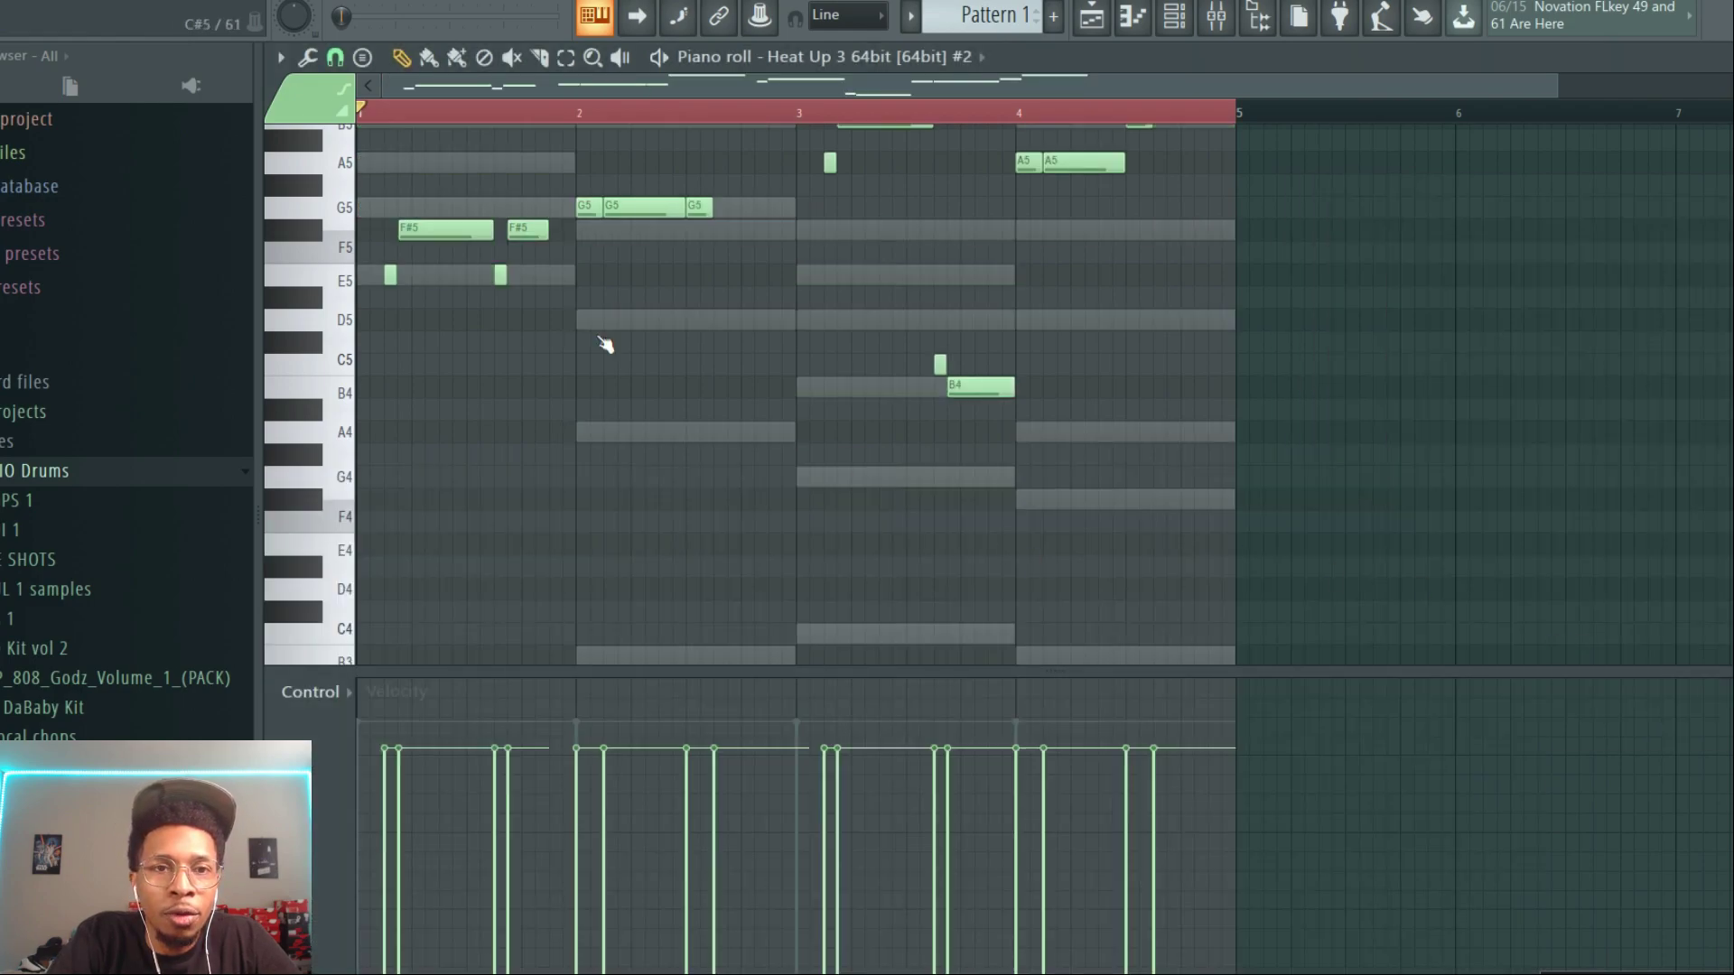
pyautogui.click(280, 57)
pyautogui.moveTo(397, 199)
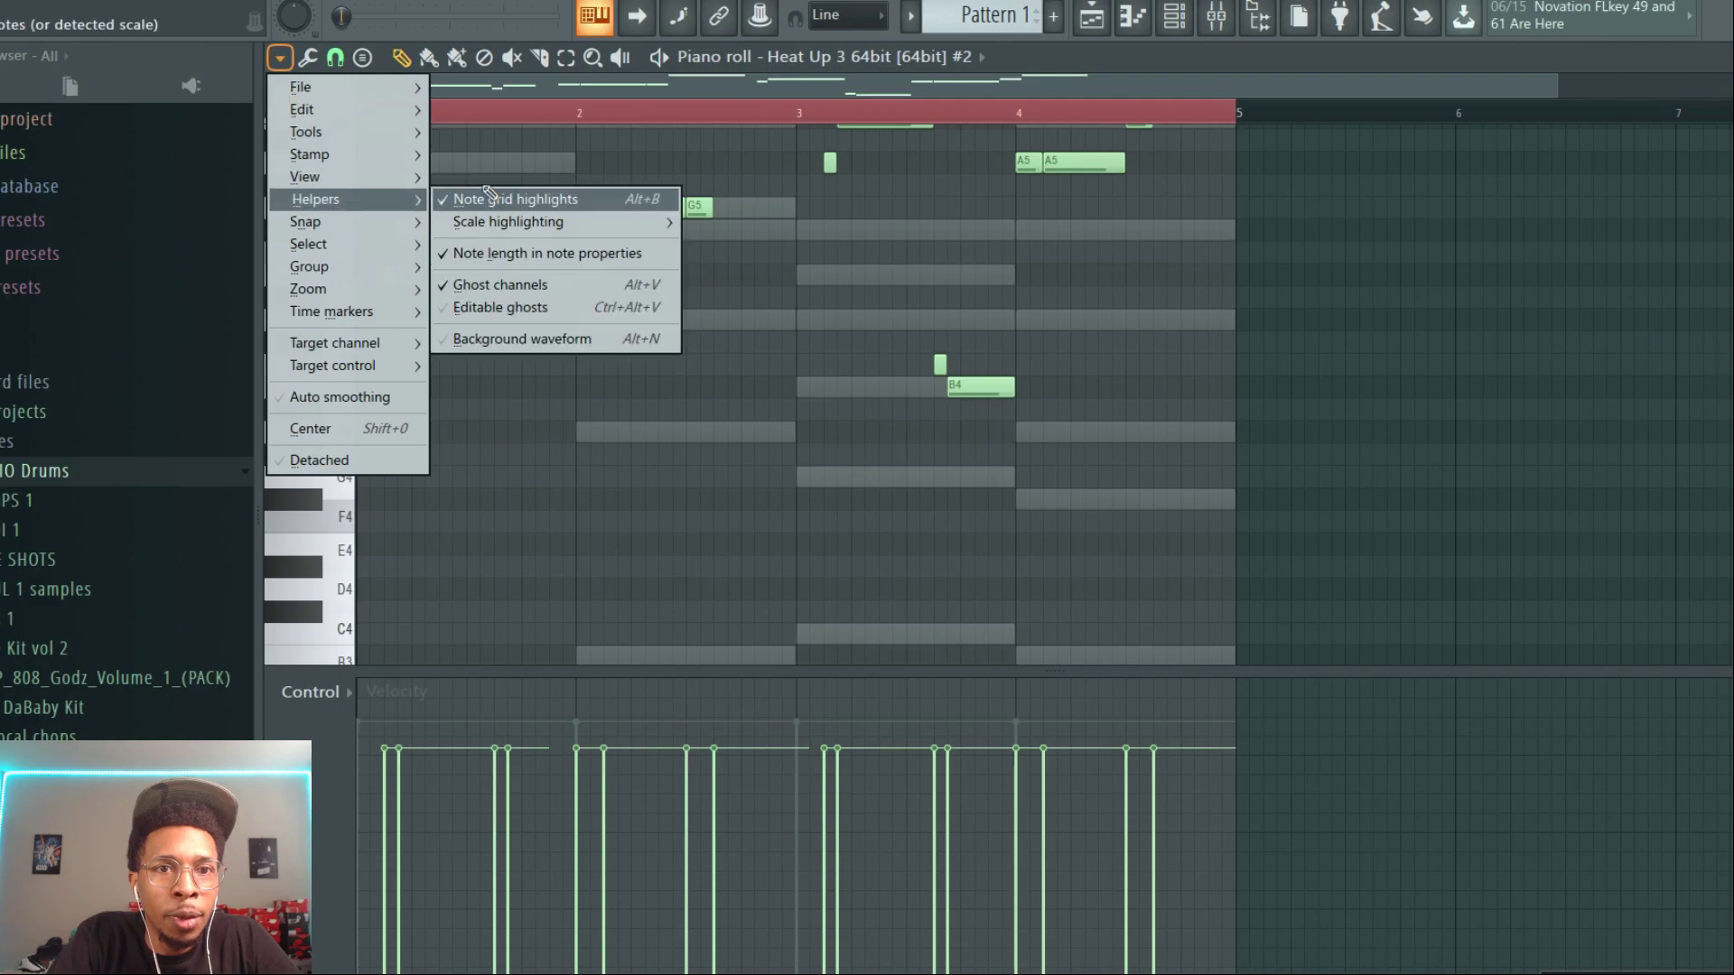
pyautogui.moveTo(529, 223)
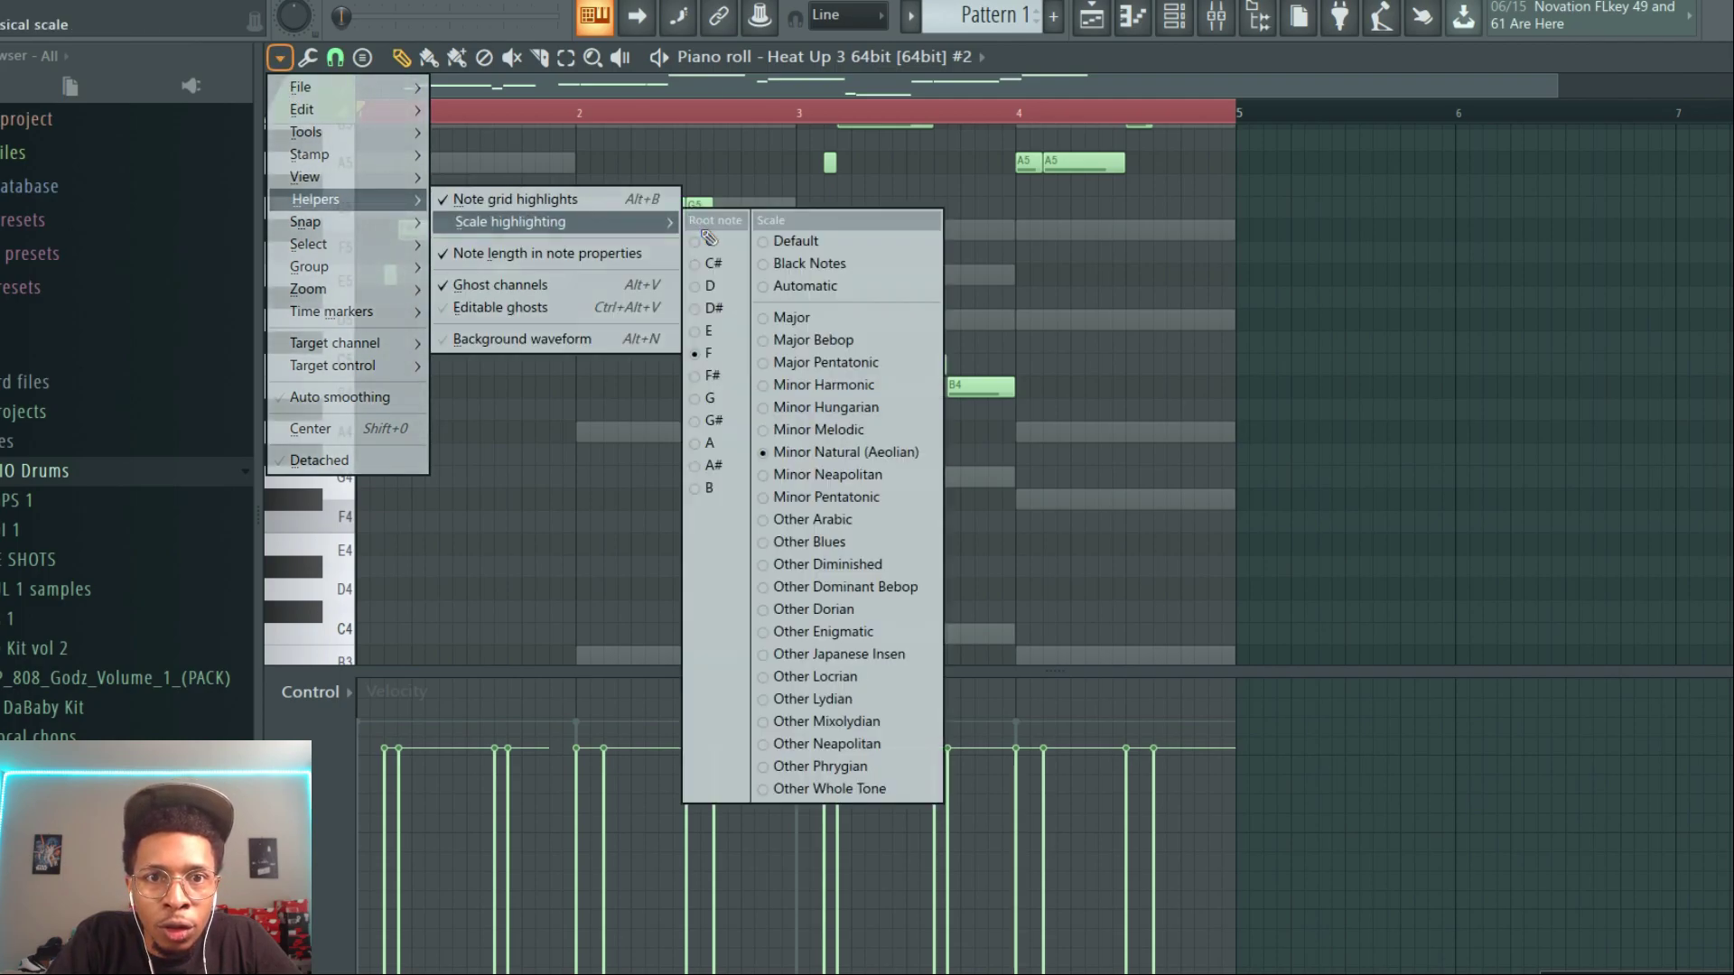
pyautogui.click(709, 331)
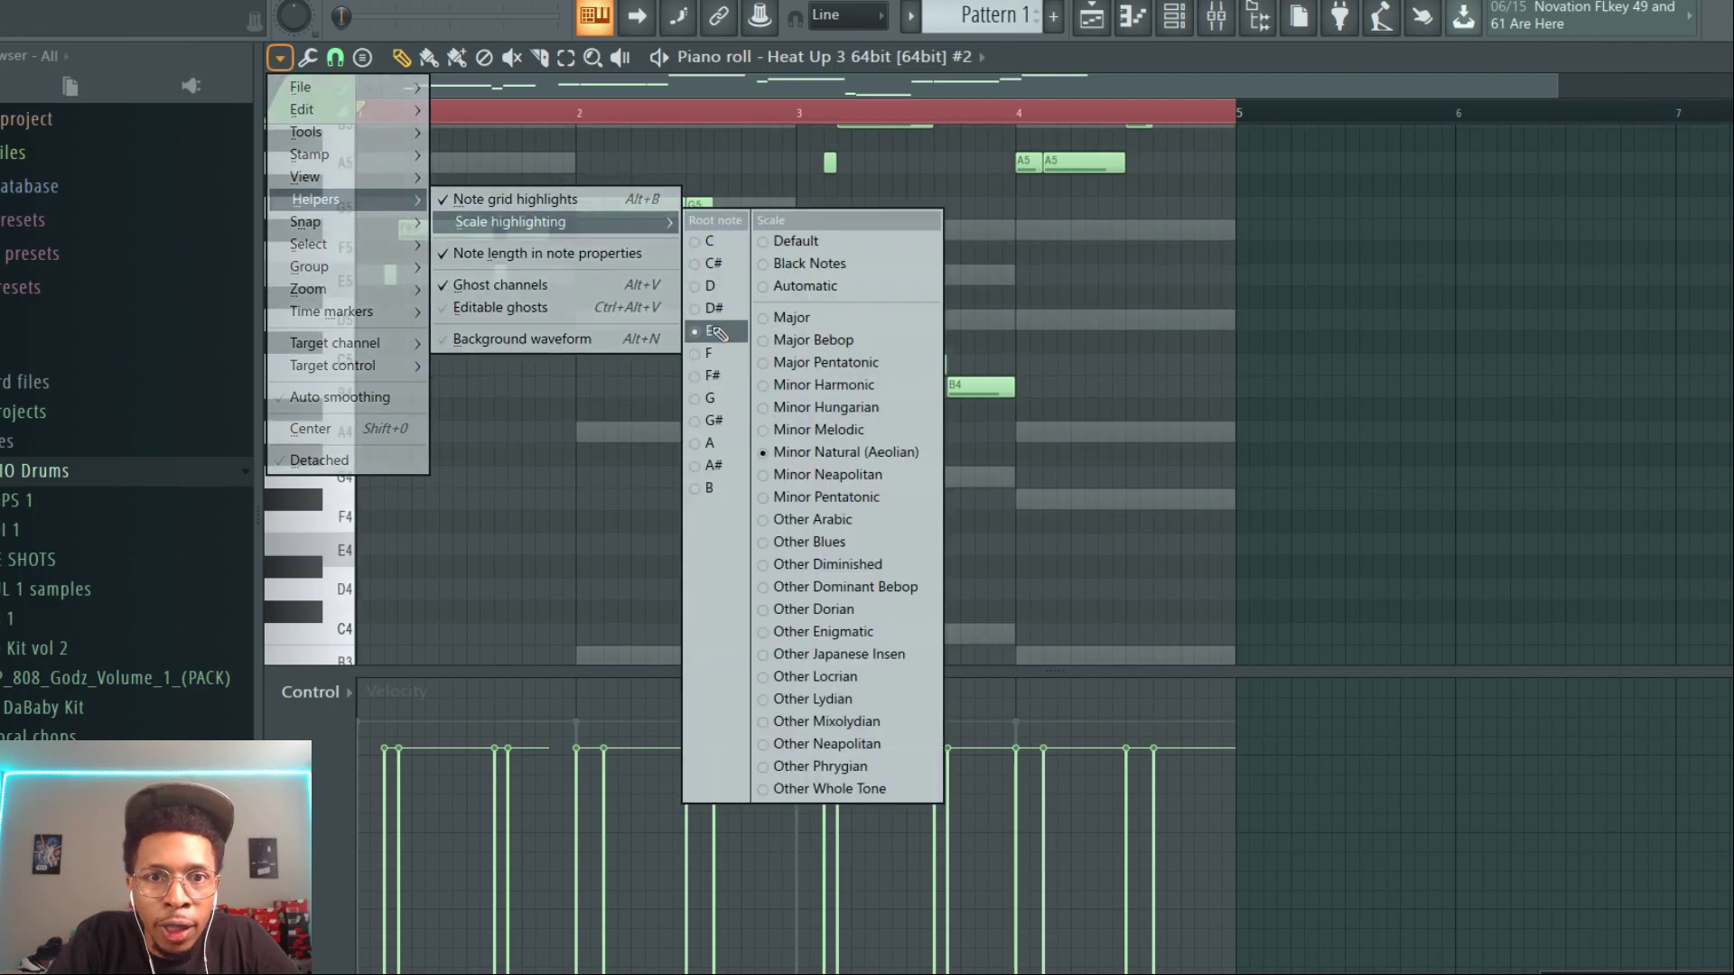
# Step: Set the scale highlighting to Minor Natural (Aeolian) and play the original Heat Up 3 channel's chords in the piano roll
pyautogui.click(831, 452)
pyautogui.scroll(3, 996, 434)
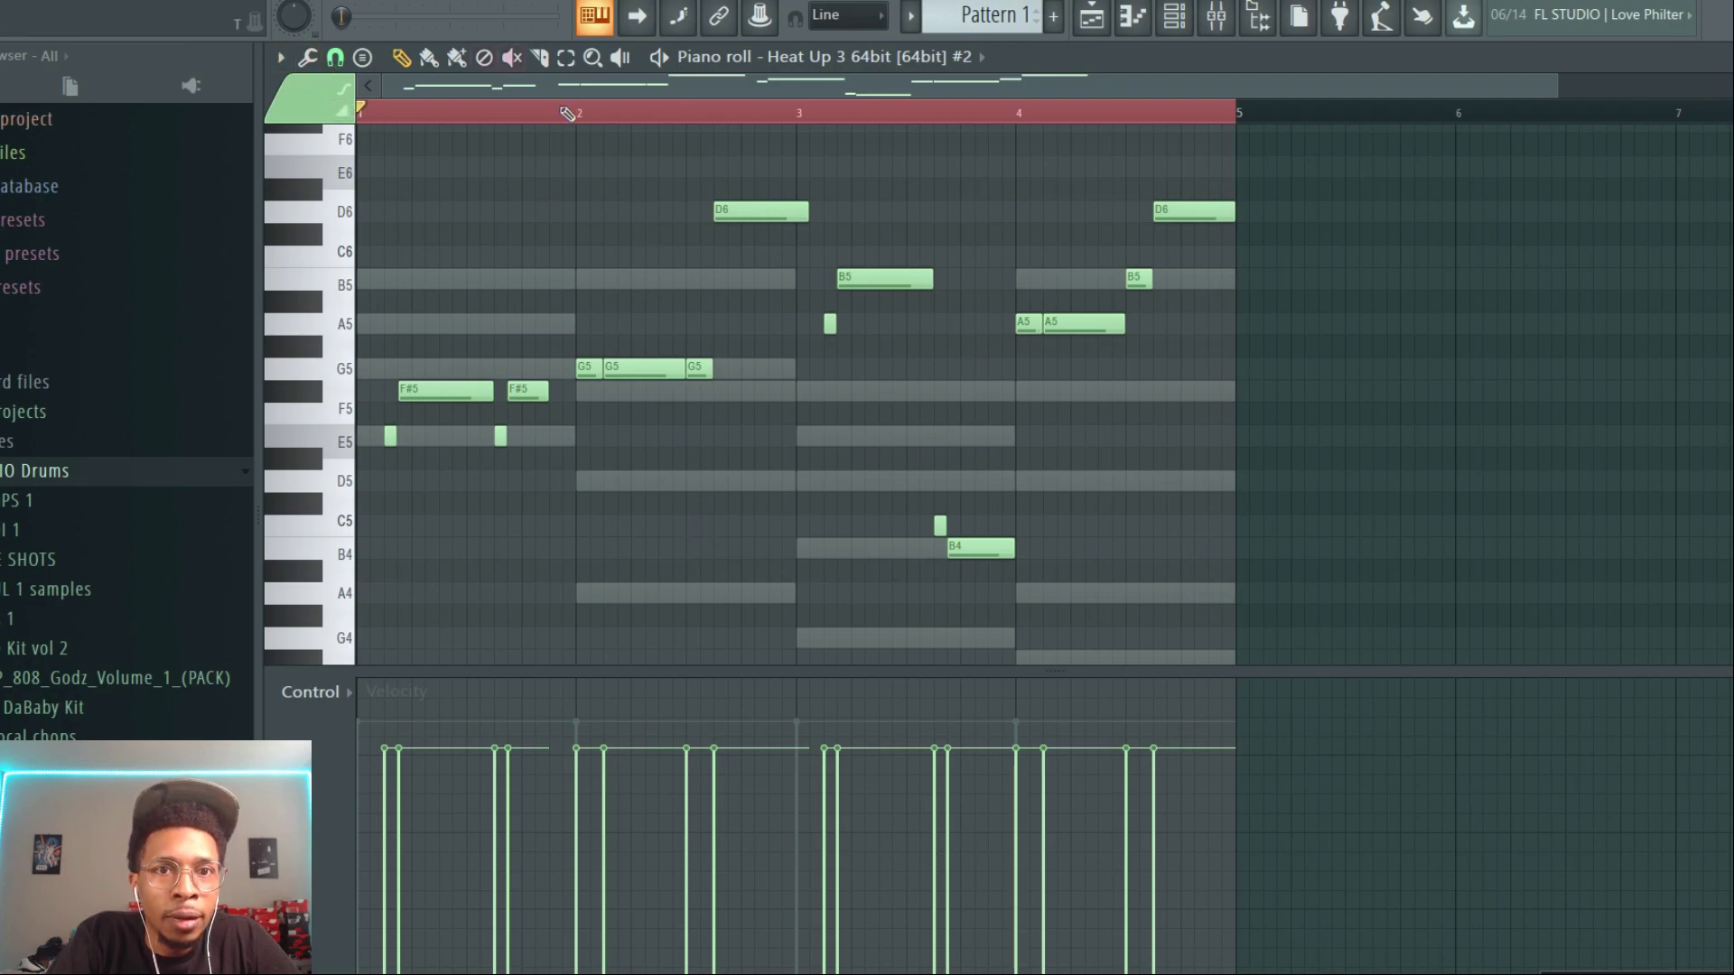
pyautogui.click(982, 58)
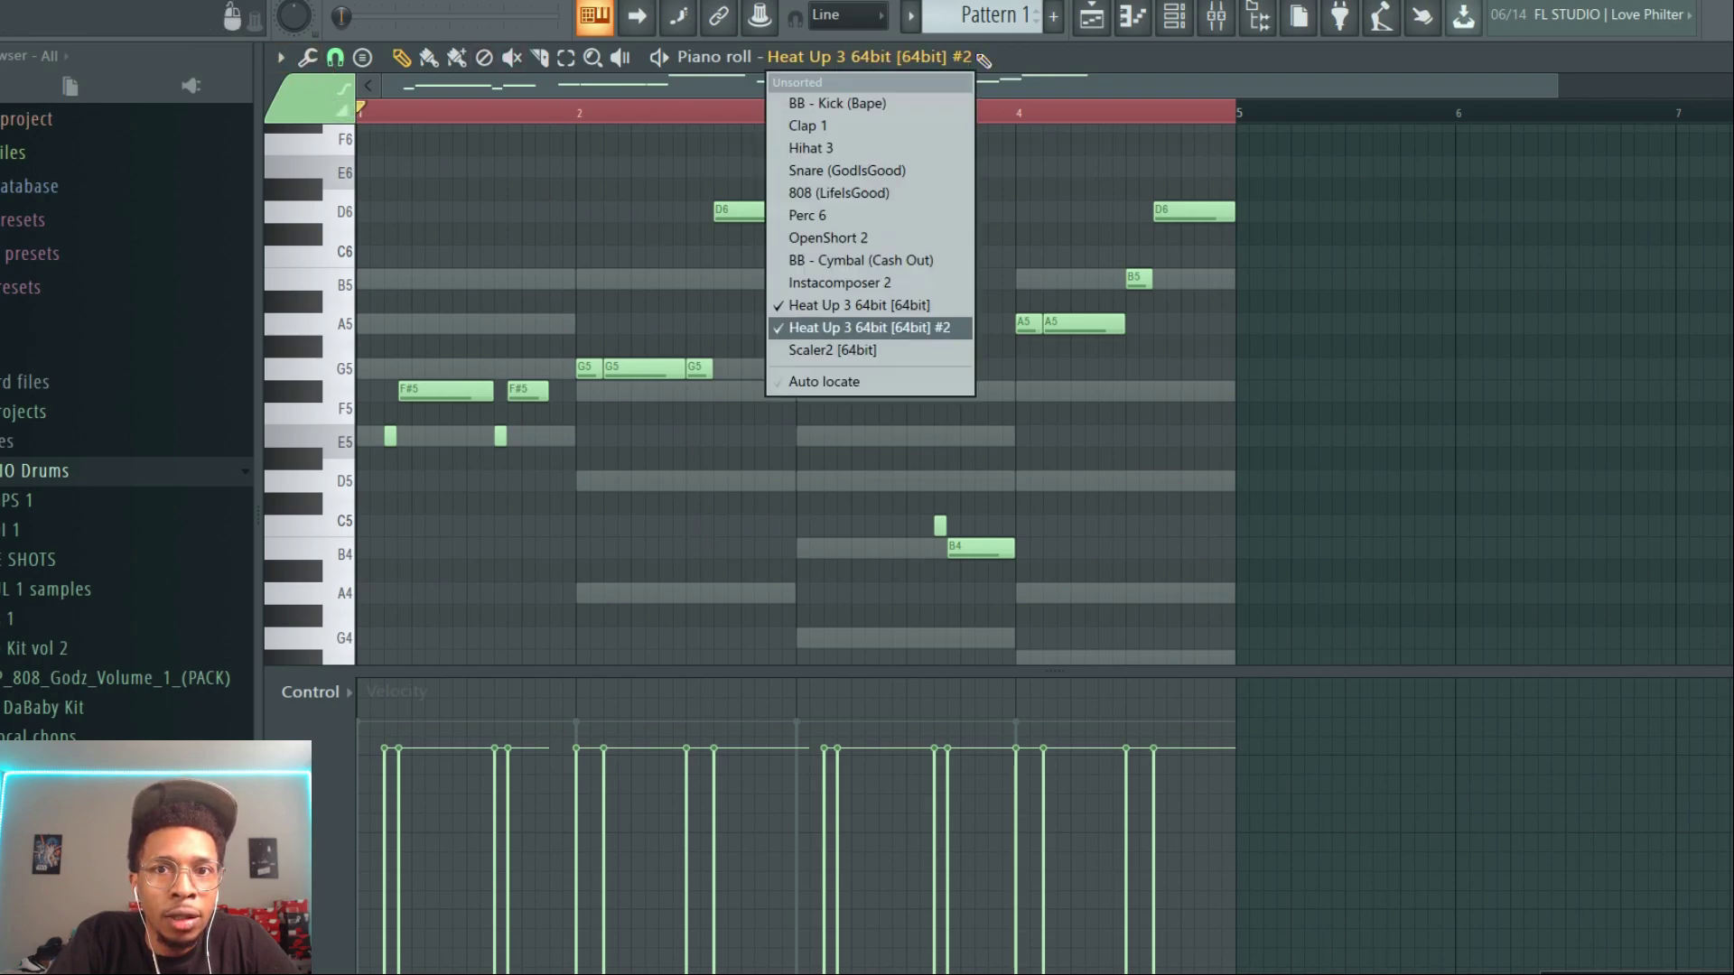
pyautogui.click(867, 305)
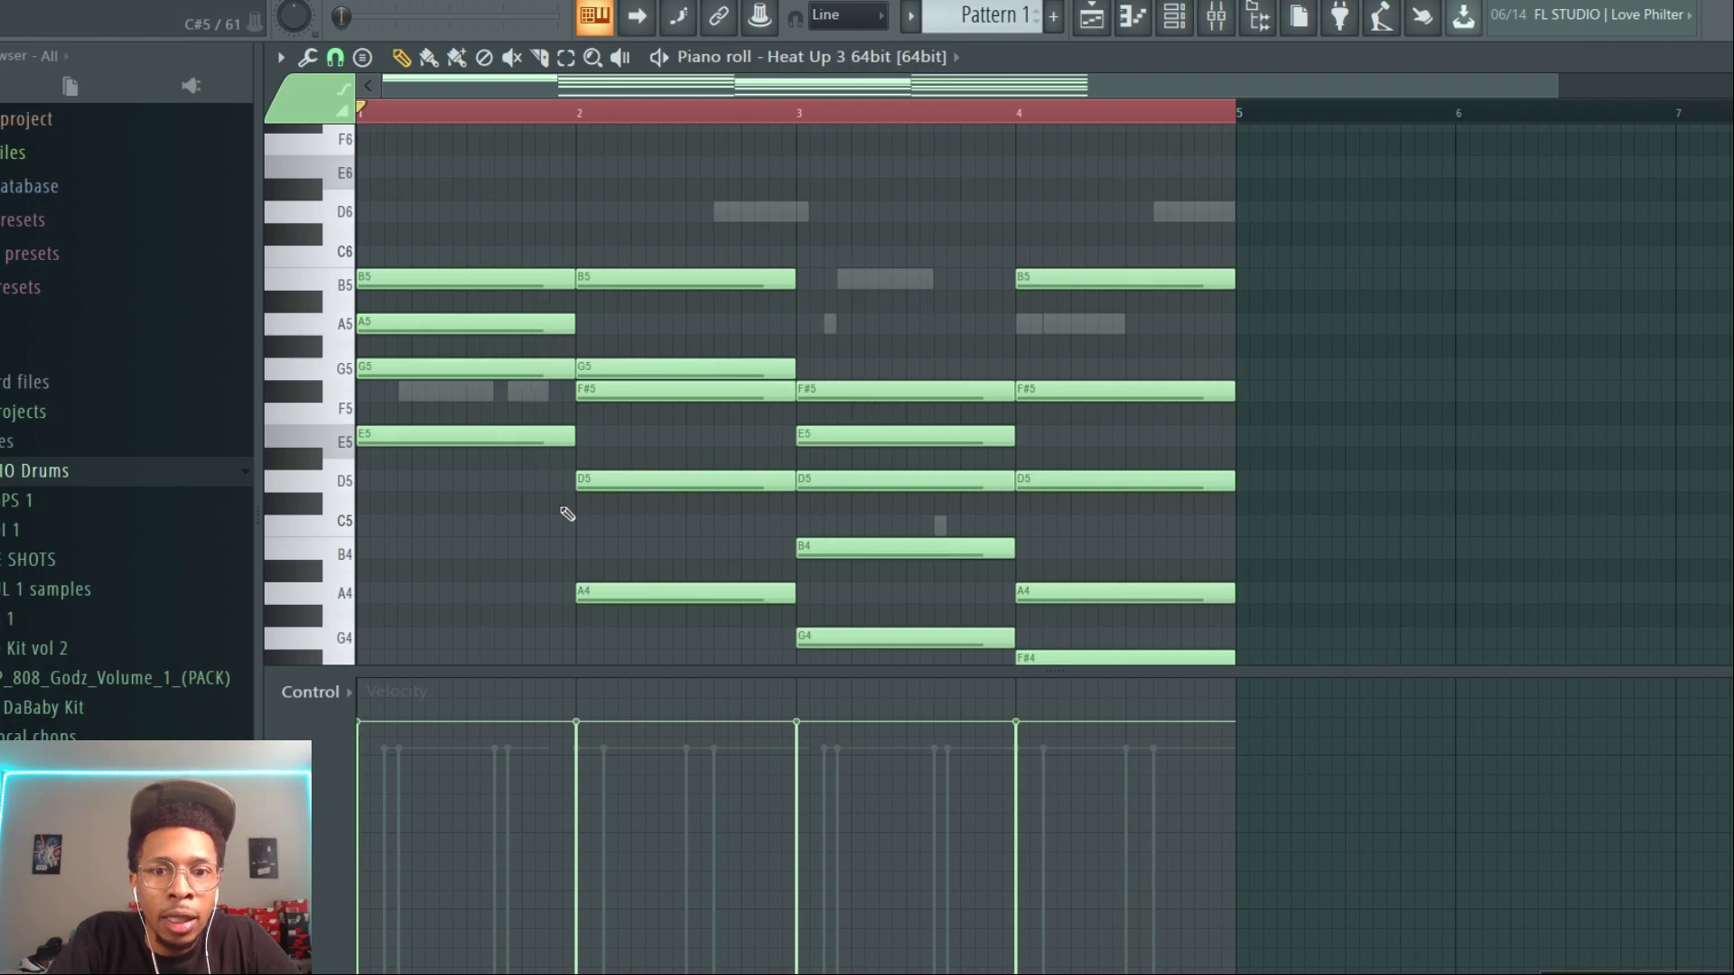
pyautogui.press('space')
# Step: Bring Instacomposer 2 fully into view and generate a bass line on Track 3
pyautogui.press('F6')
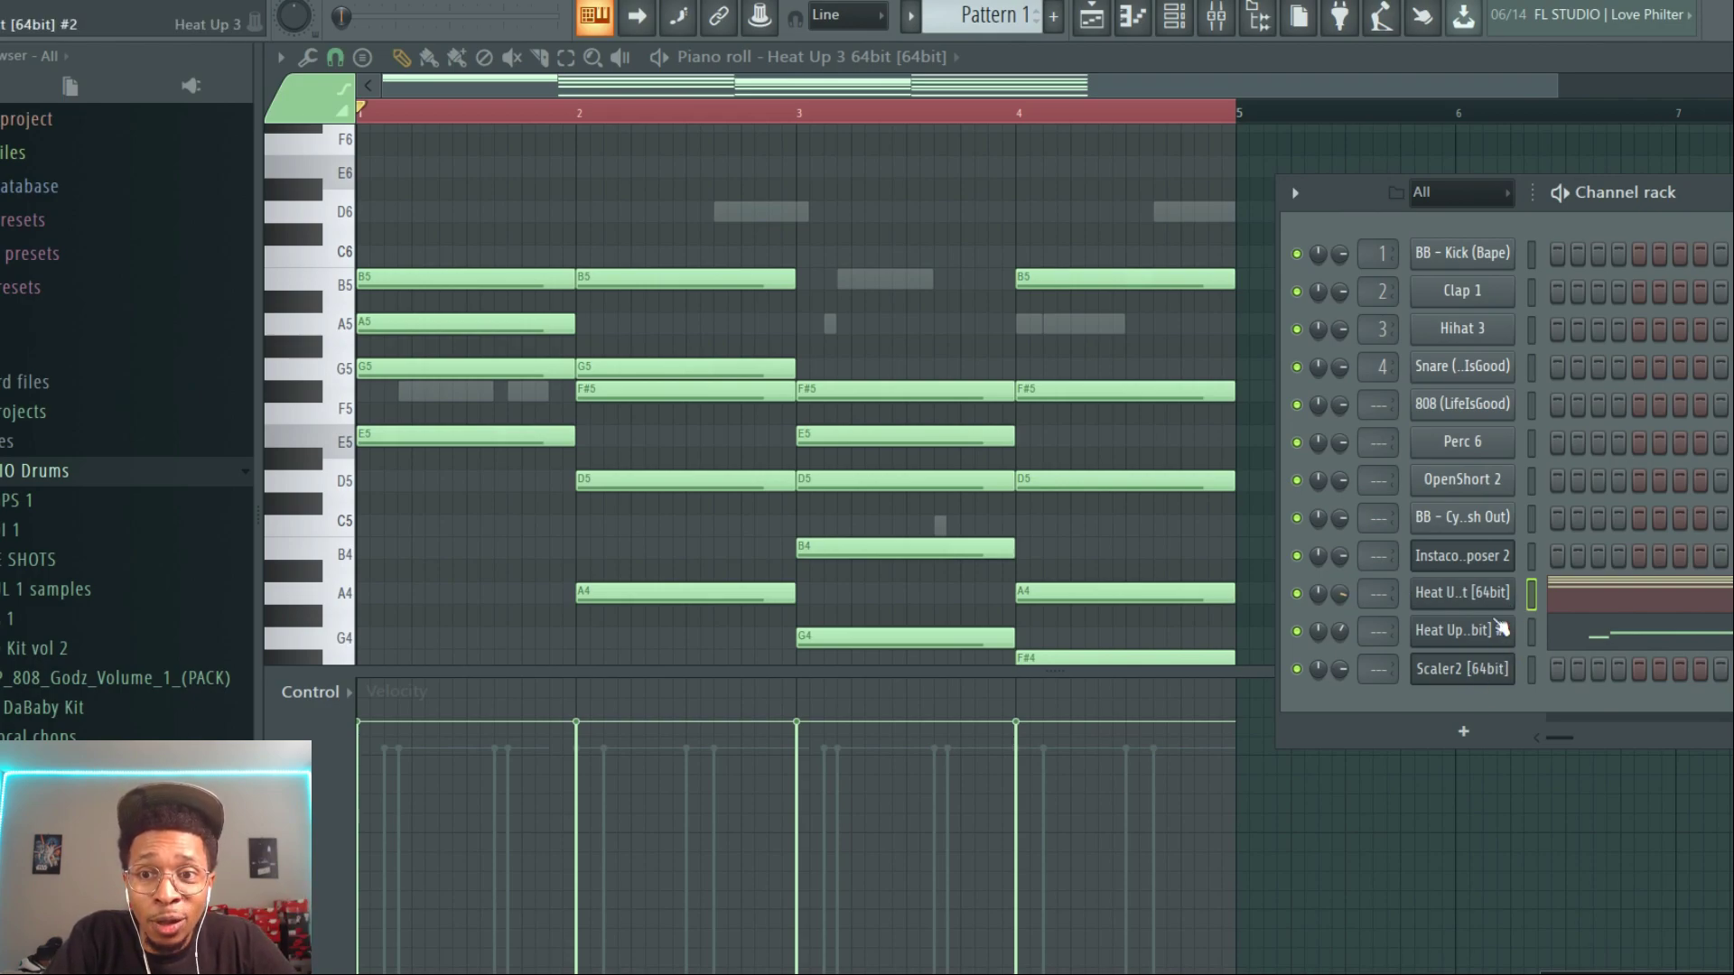
pyautogui.click(1474, 557)
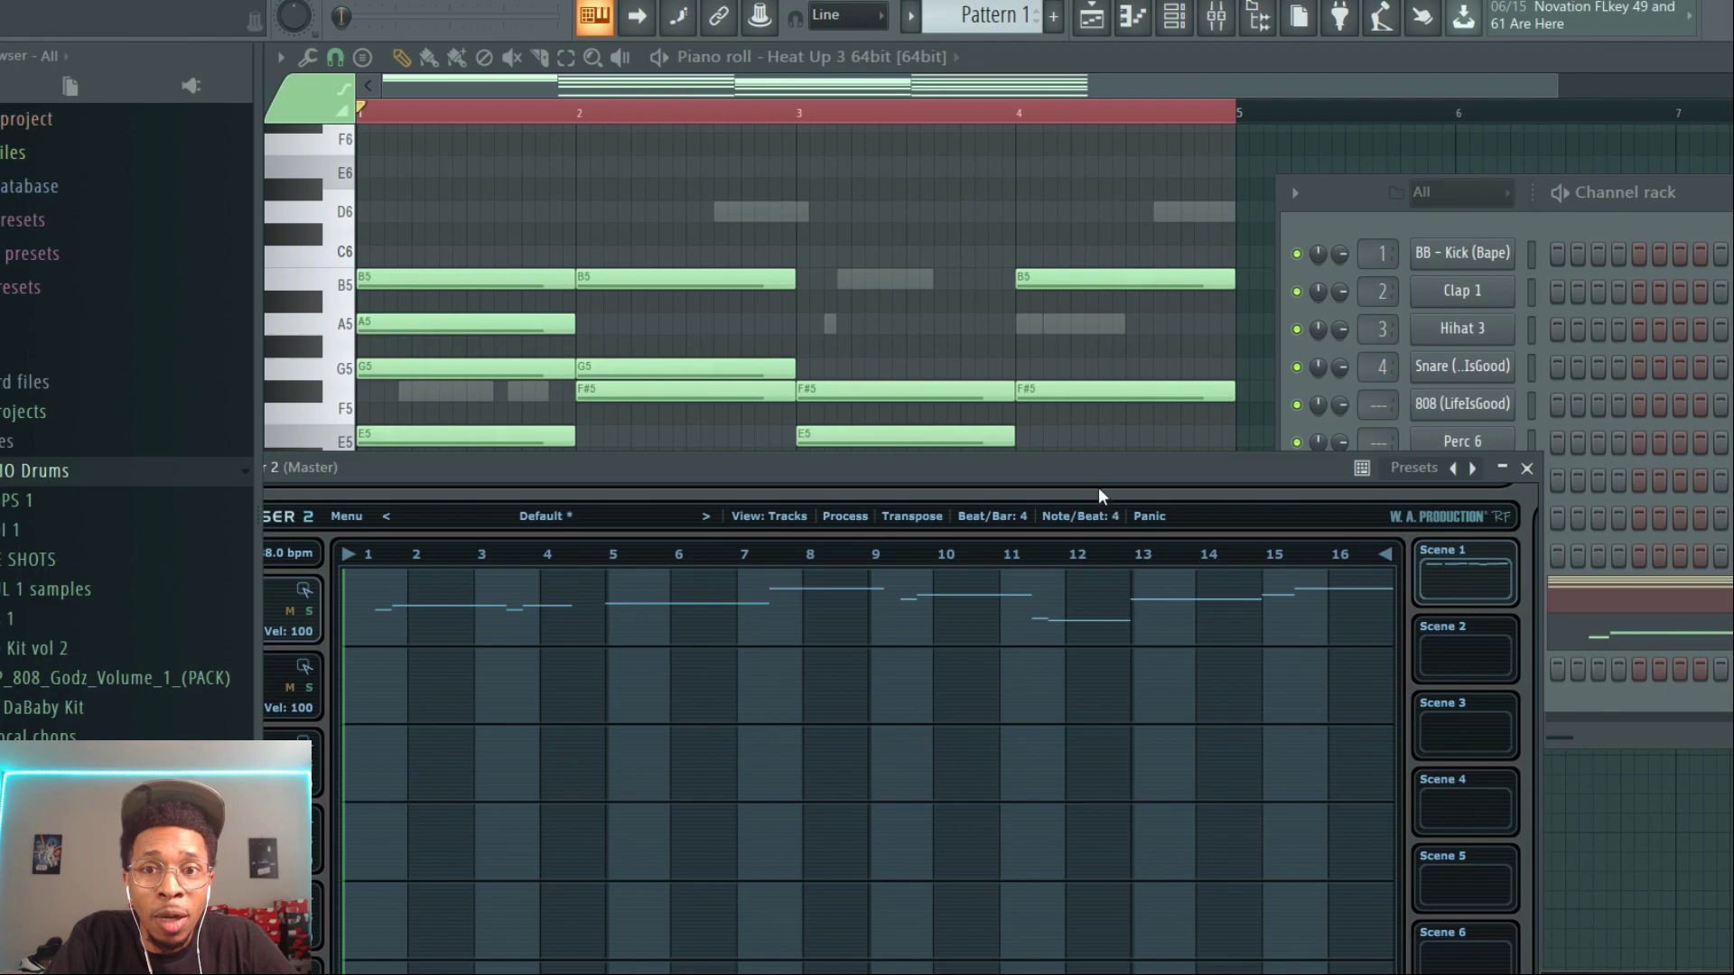
pyautogui.moveTo(1093, 476); pyautogui.dragTo(1276, 217)
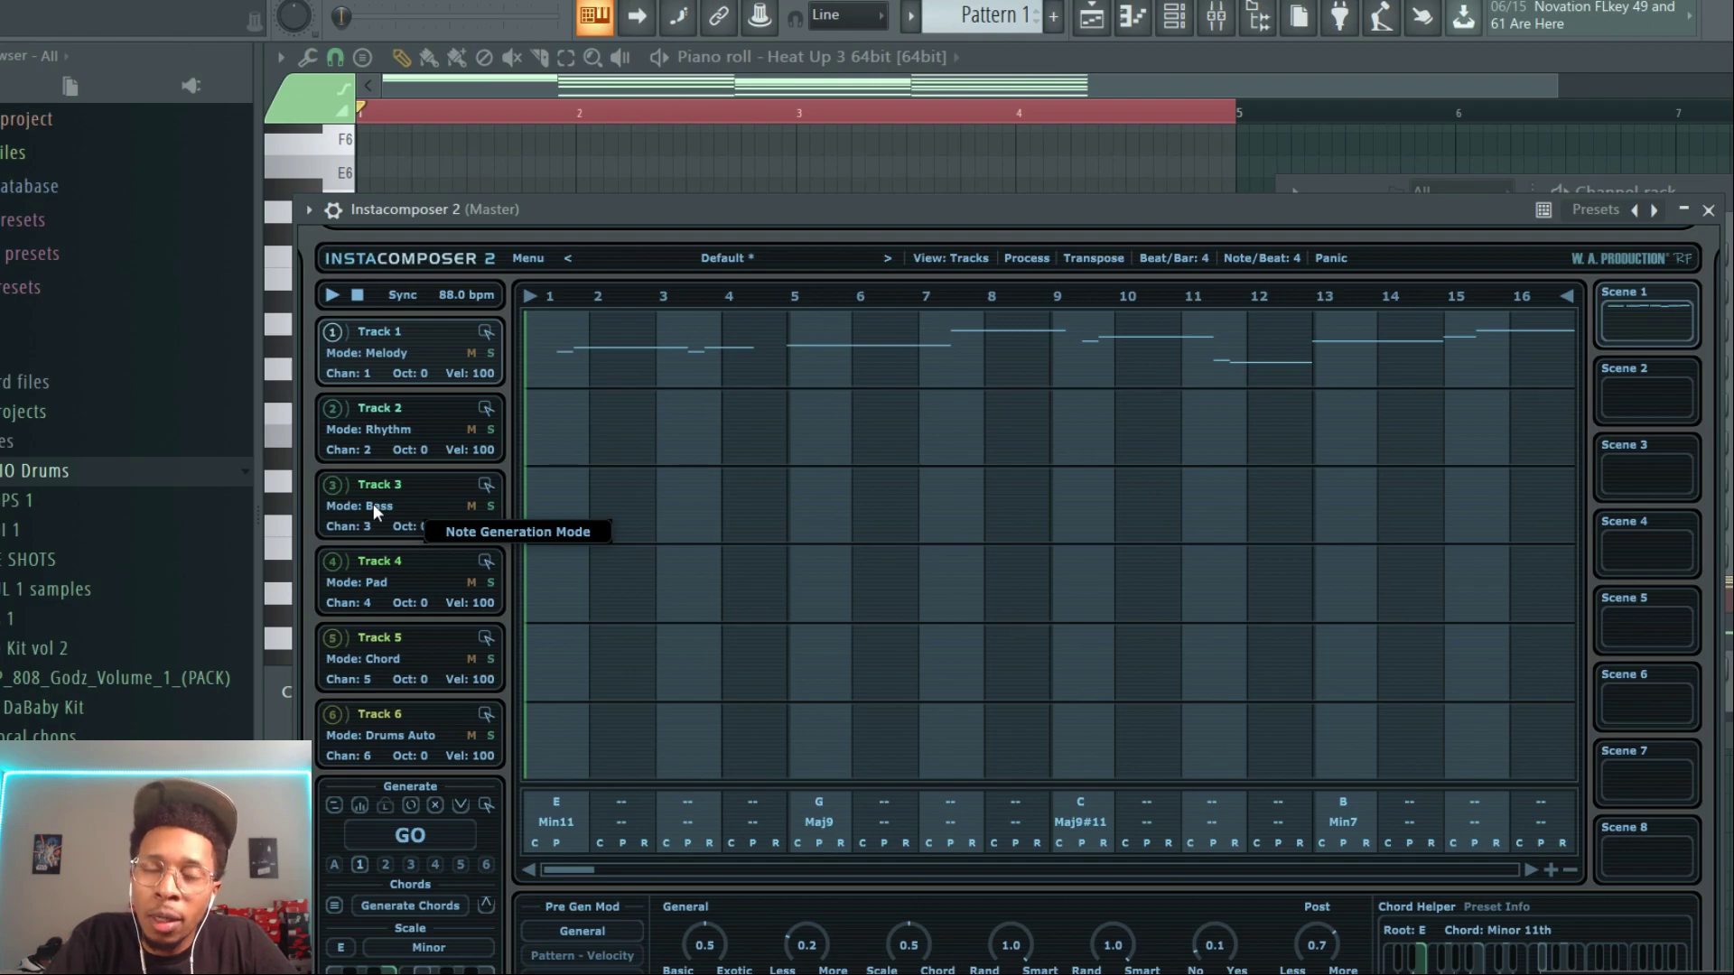
pyautogui.click(334, 487)
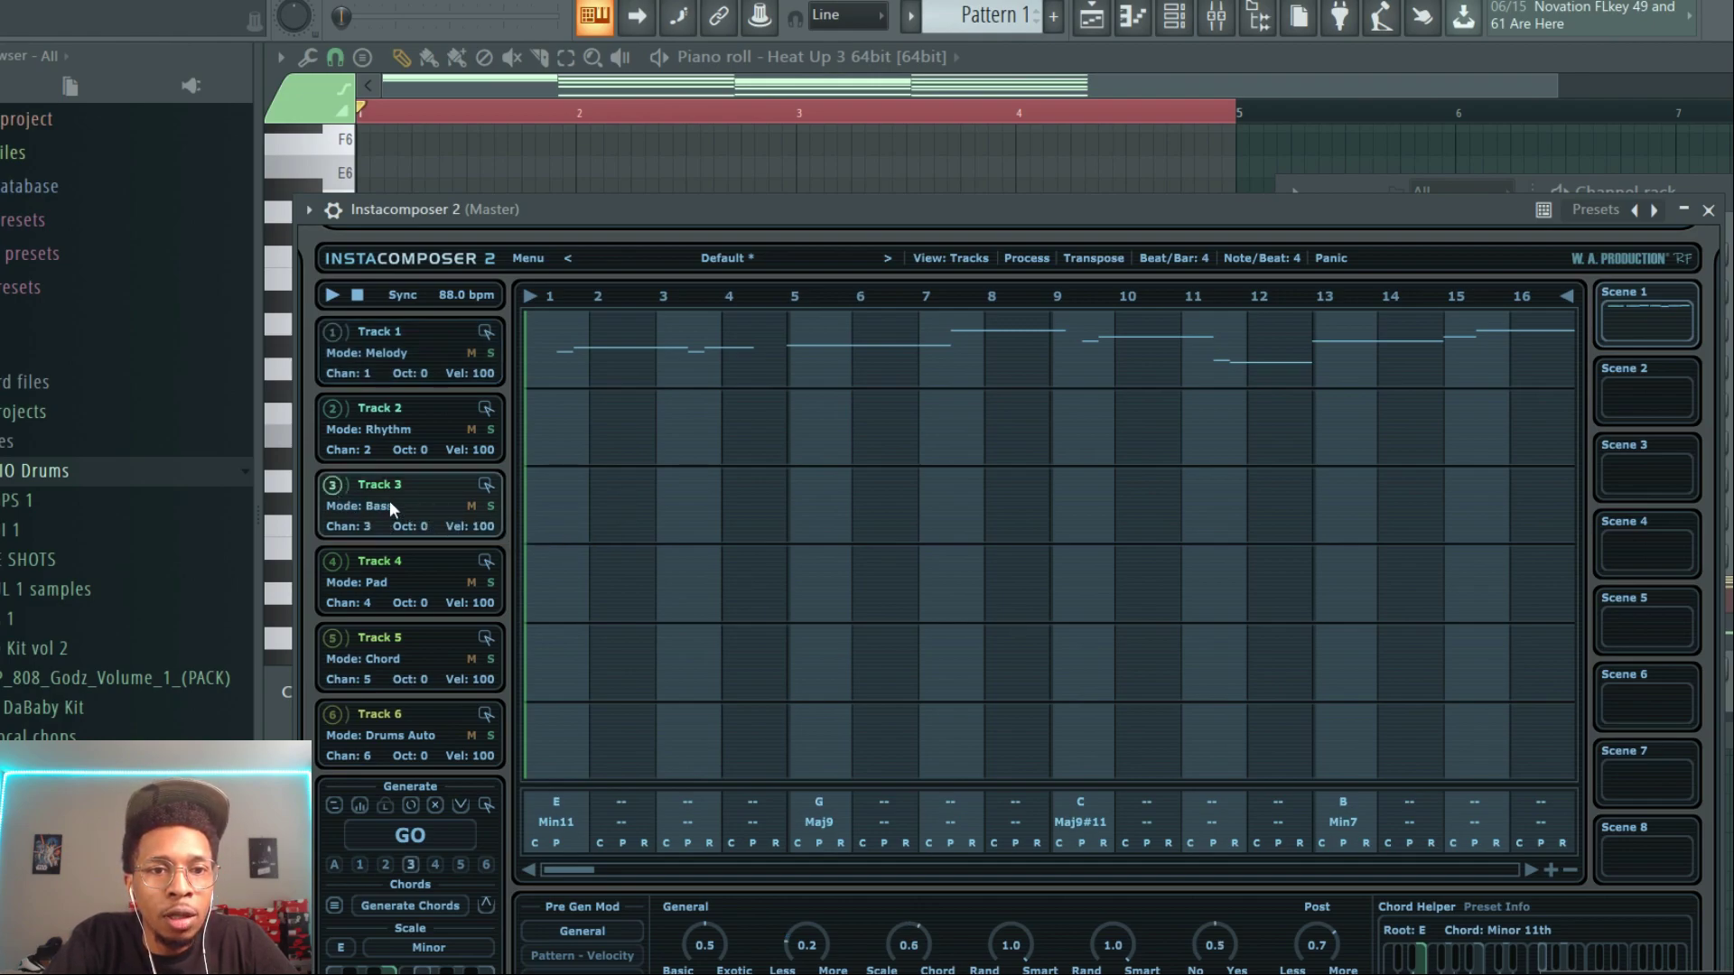
pyautogui.click(403, 838)
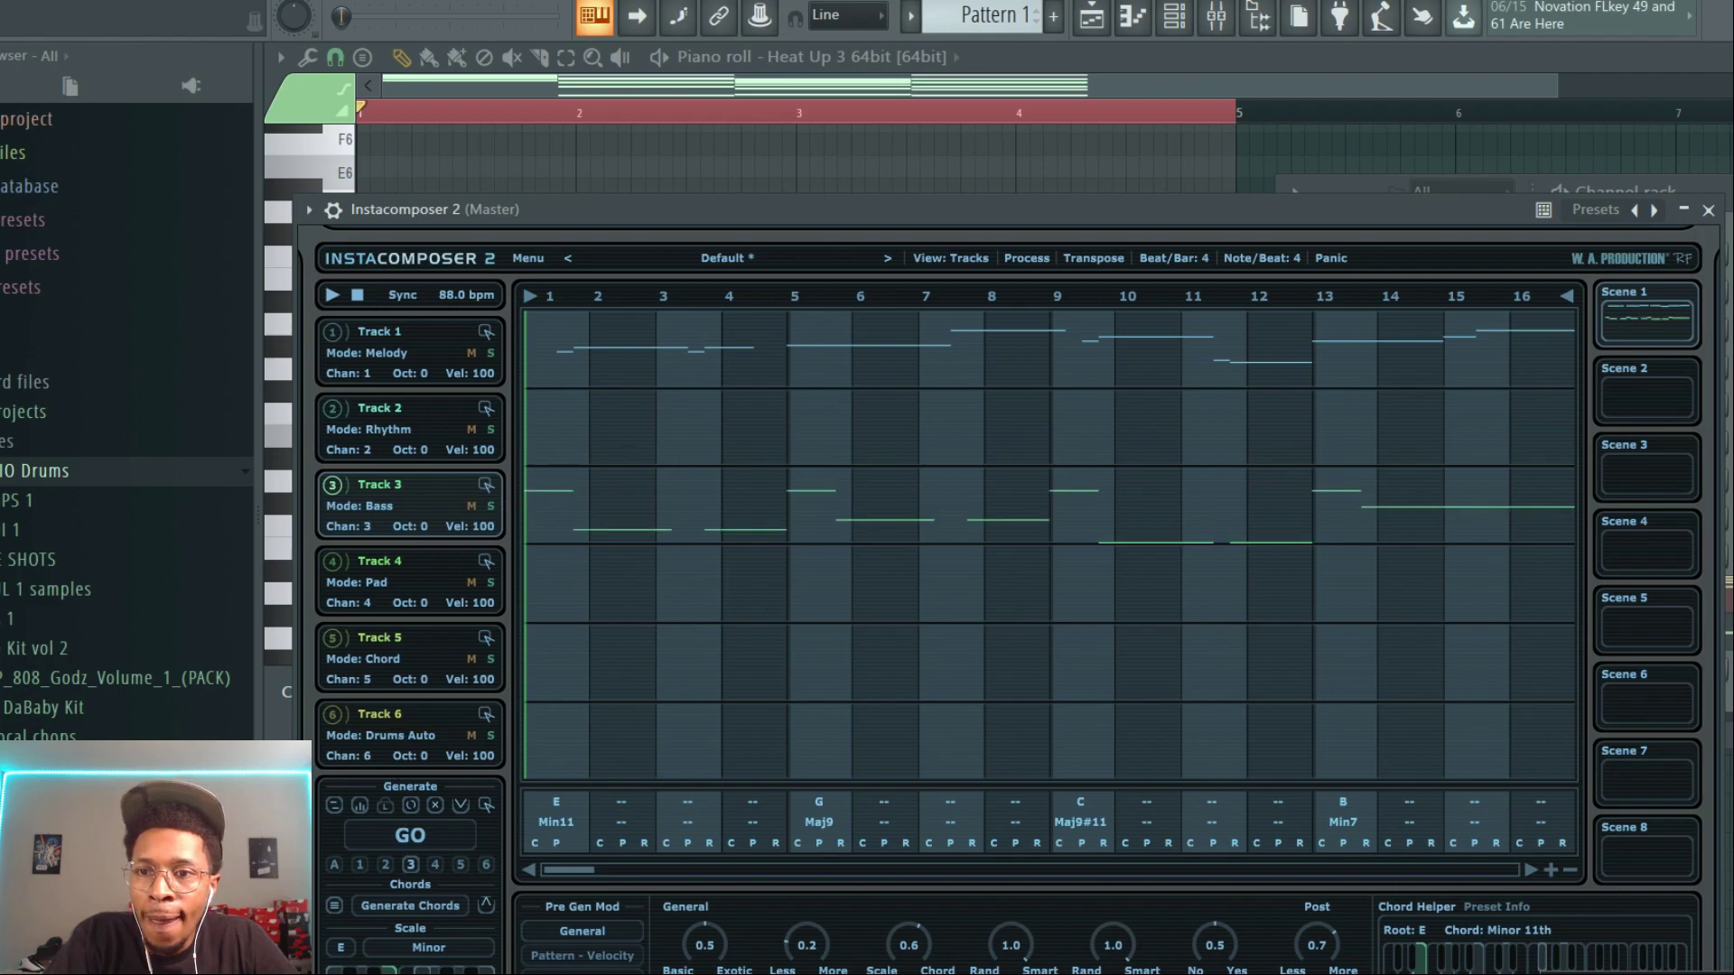
# Step: Add a Signature Rnb Plugin 3-1 x64 channel and move its window so the preset selector is reachable
pyautogui.press('F6')
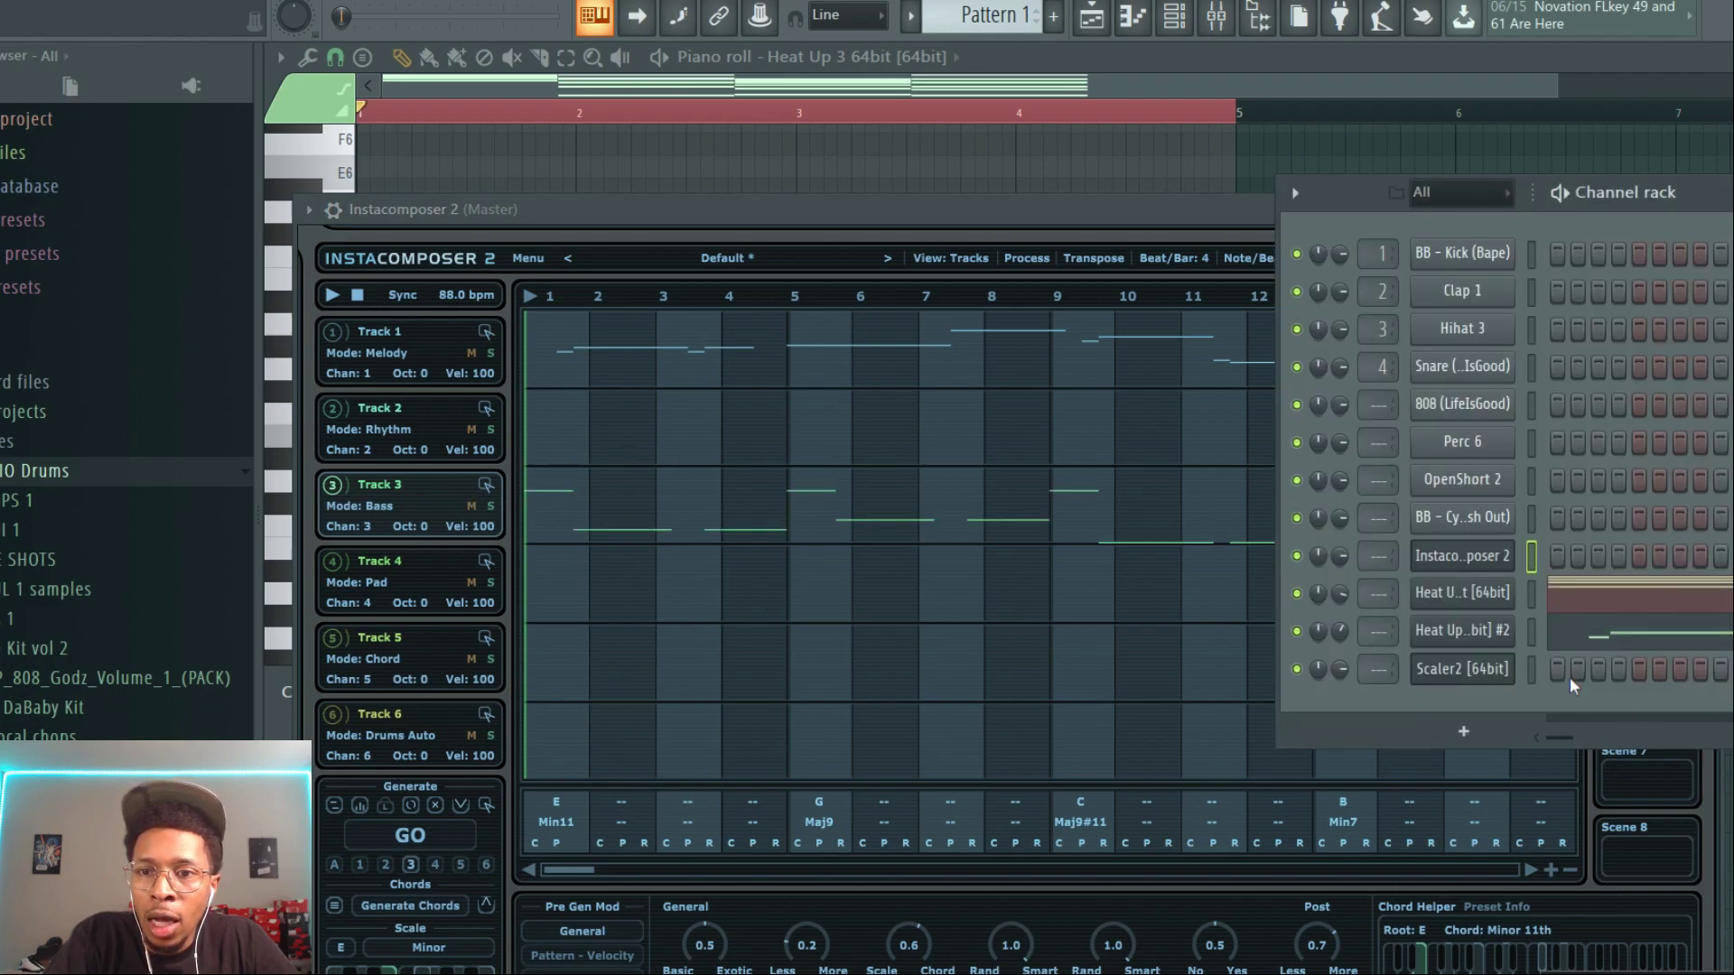
pyautogui.click(1465, 733)
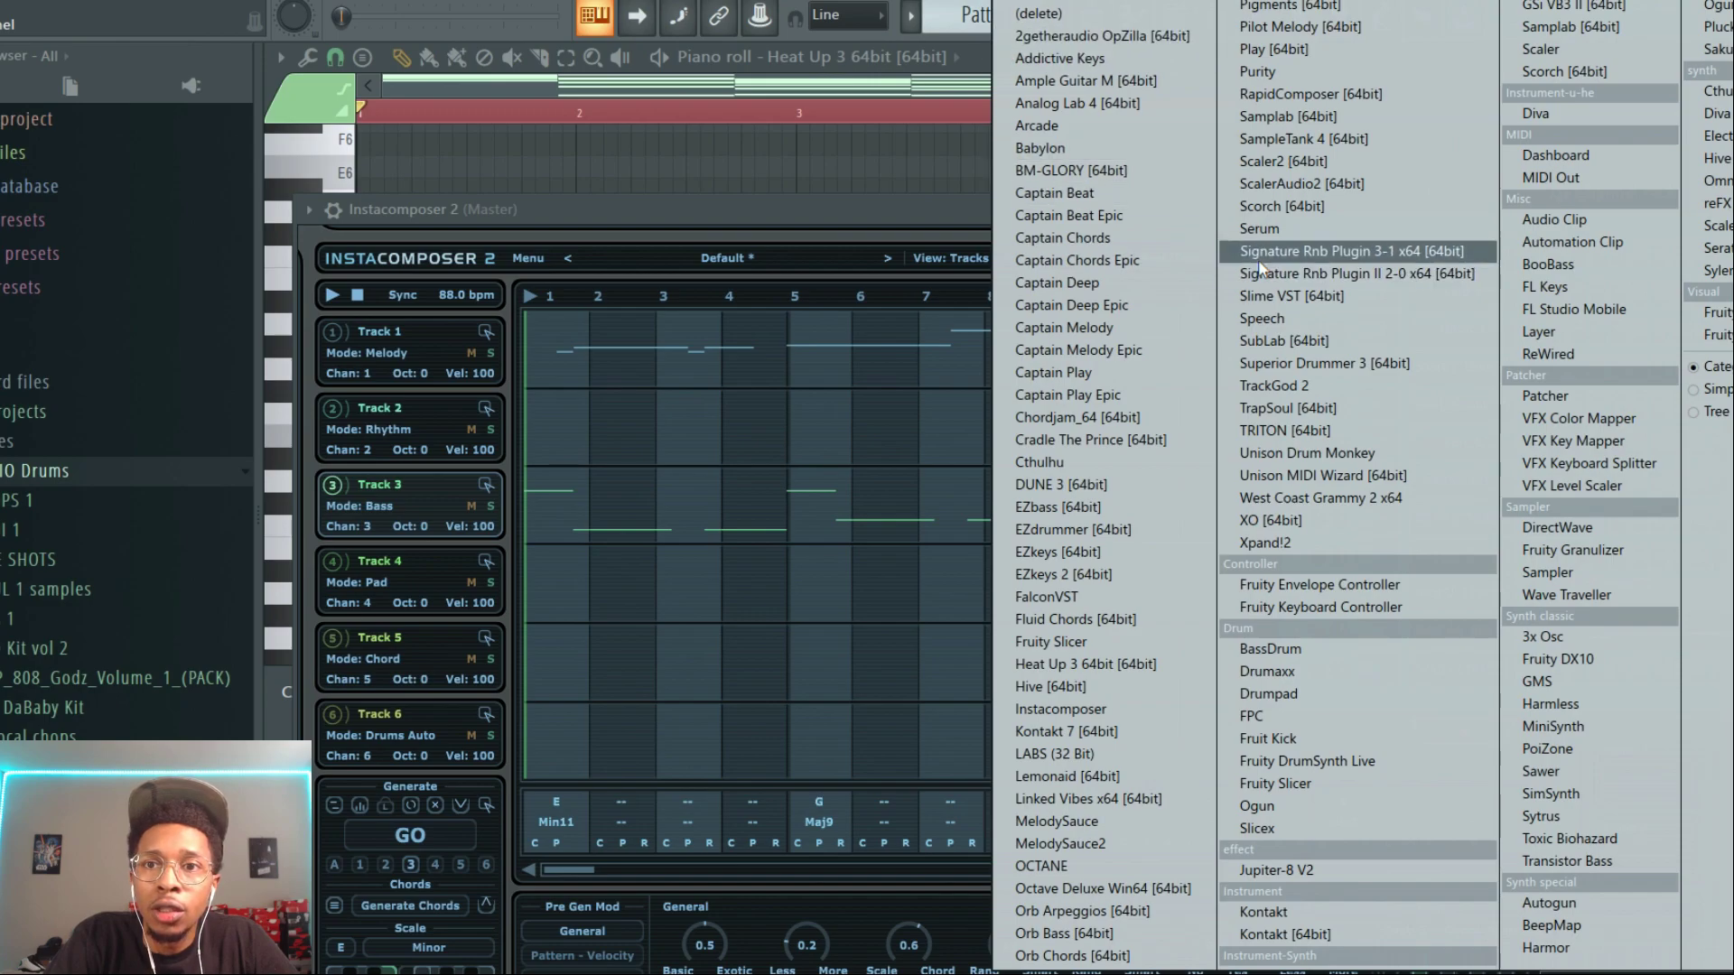
pyautogui.click(1310, 252)
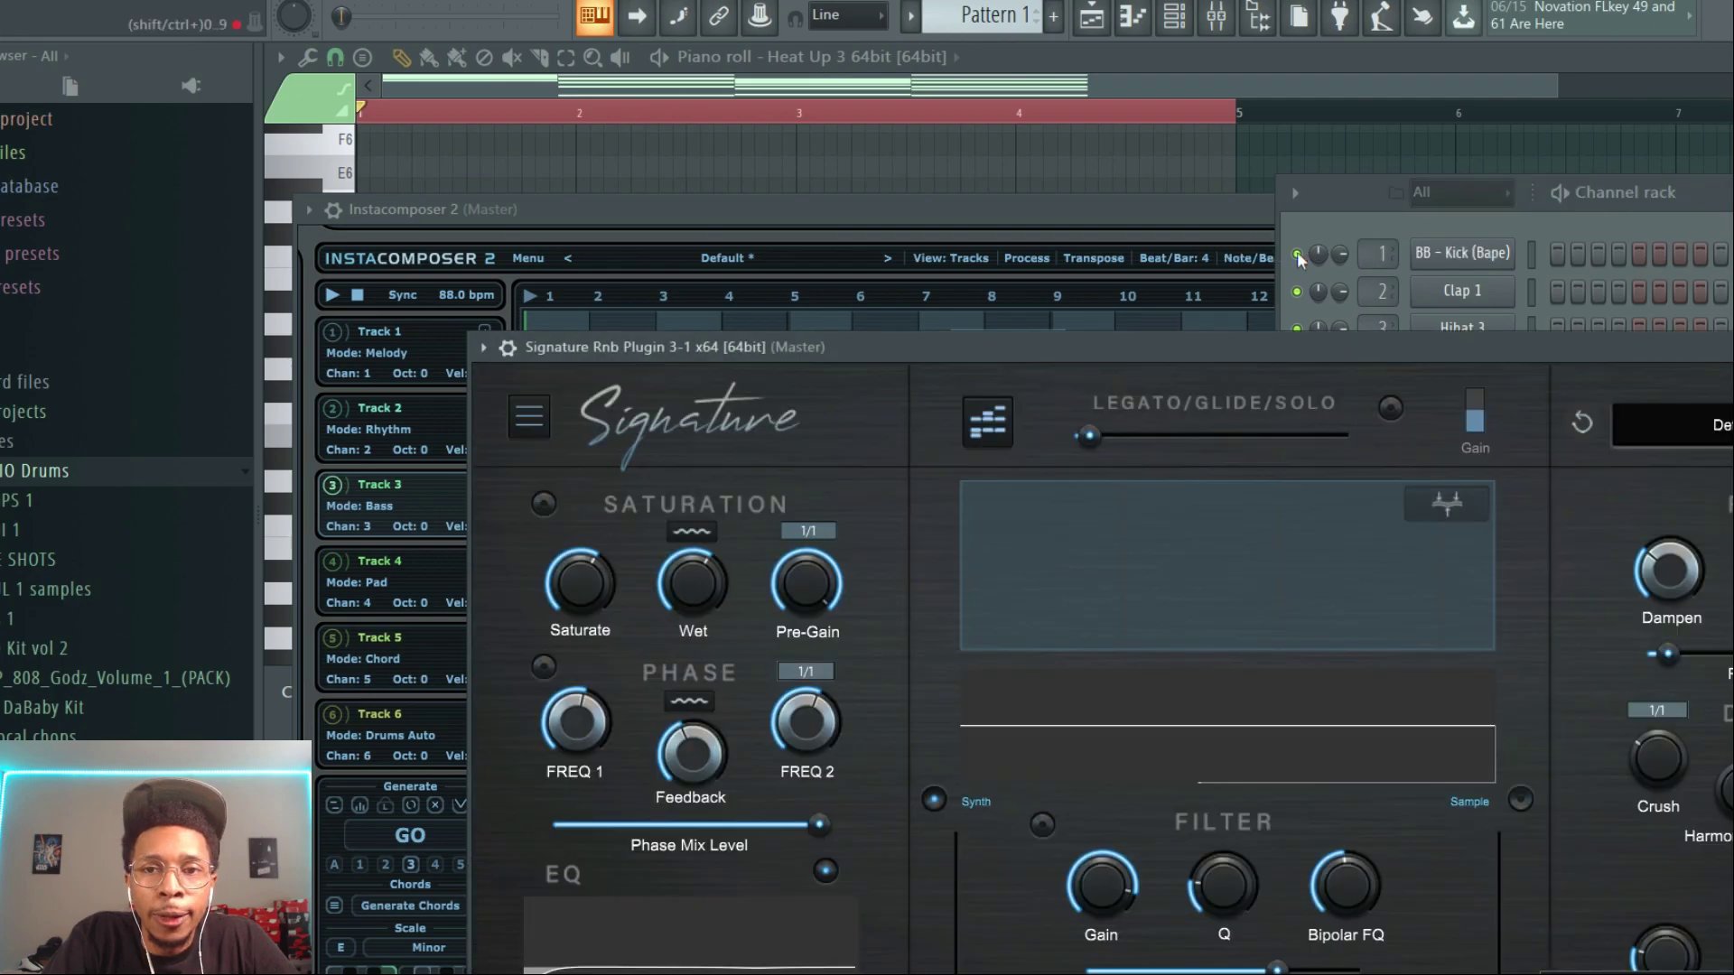
pyautogui.moveTo(1617, 352); pyautogui.dragTo(1252, 319)
# Step: Load the Retro Magic - Soft Grit Bass preset from the Bass instruments in the Signature Rnb plugin
pyautogui.click(1570, 394)
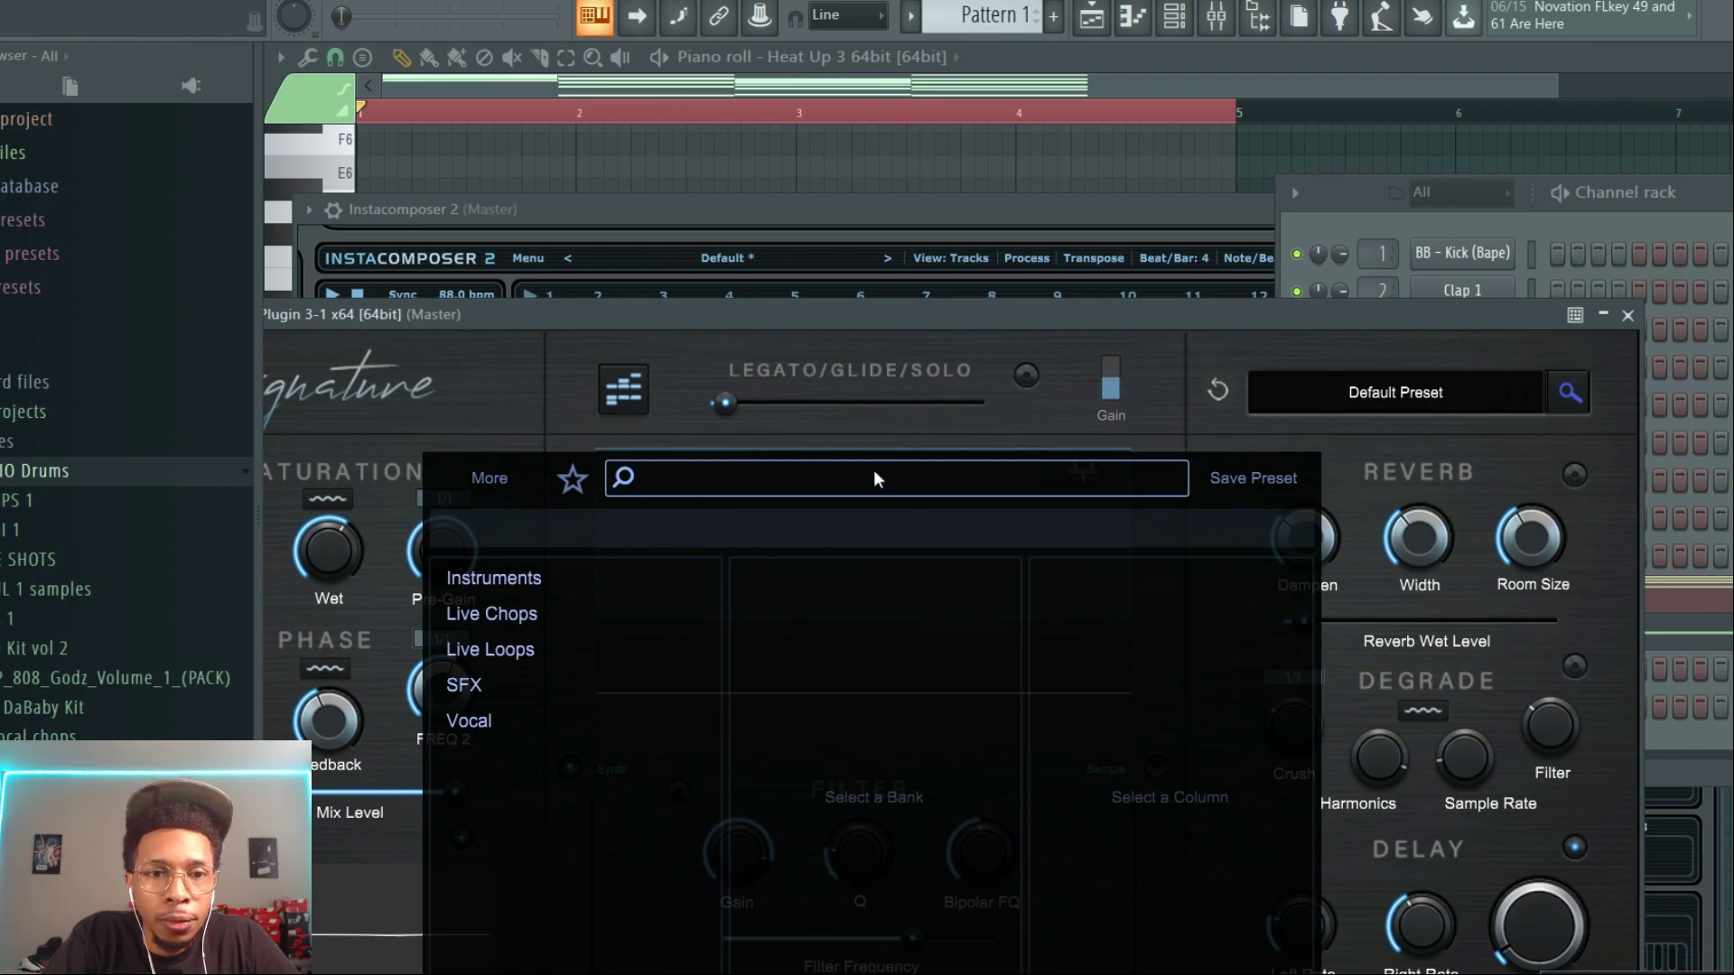
pyautogui.click(576, 575)
pyautogui.click(784, 576)
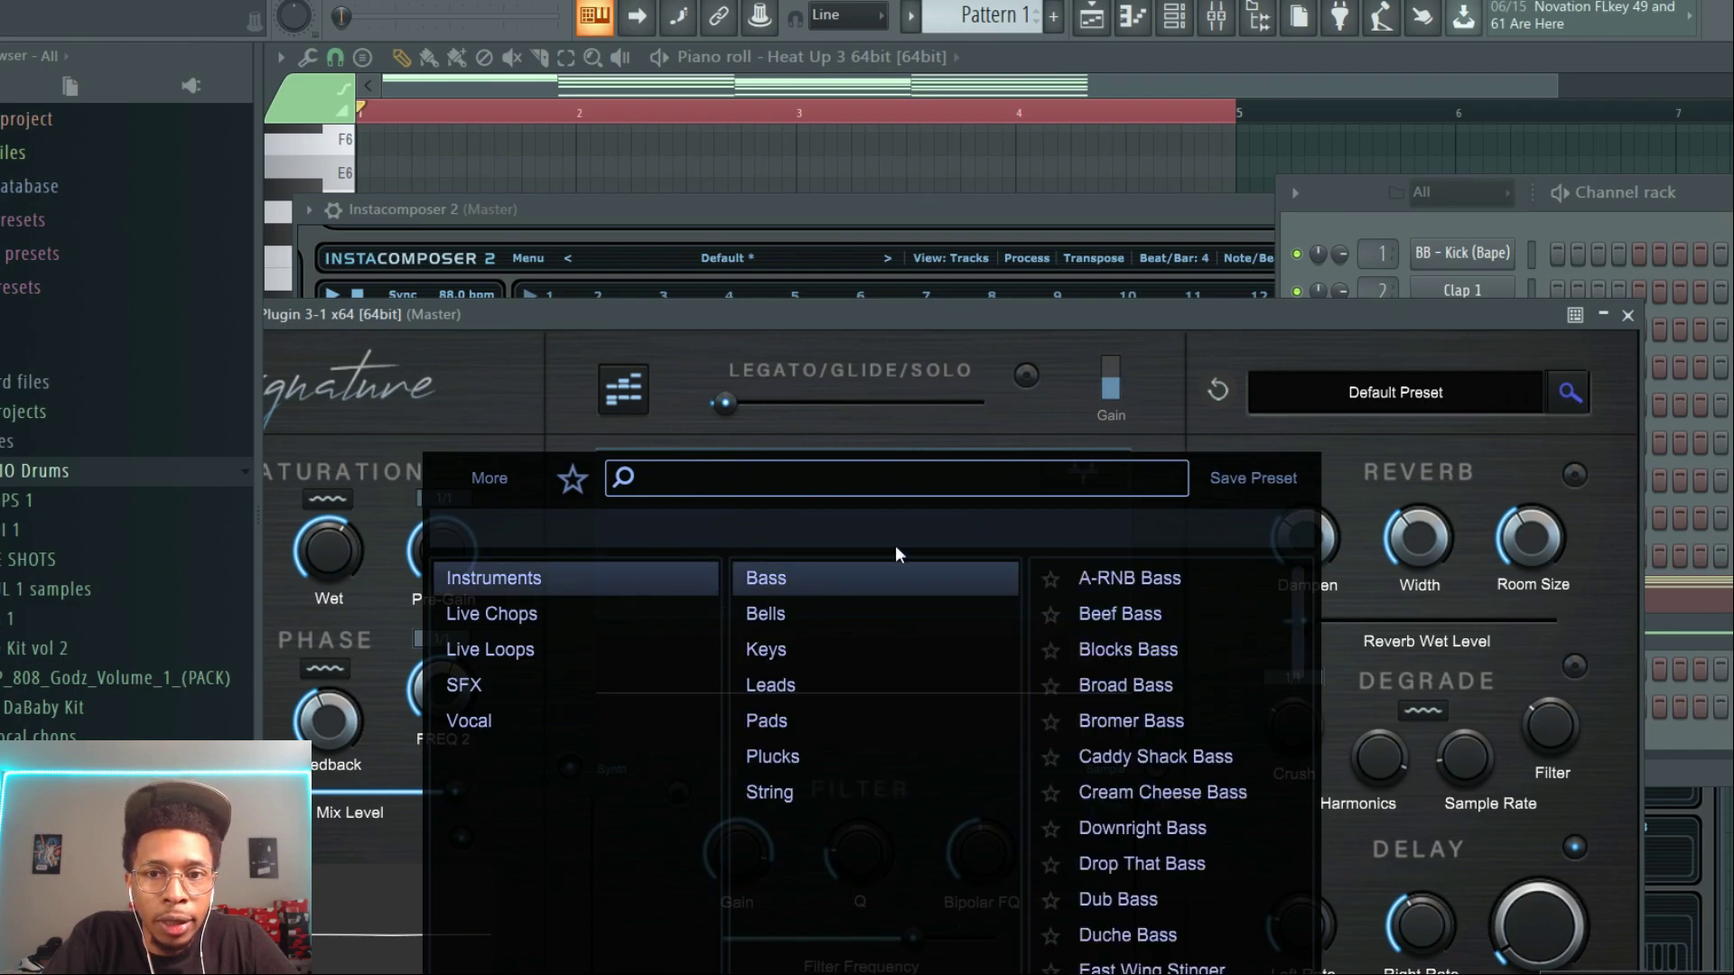
pyautogui.scroll(-5, 1134, 610)
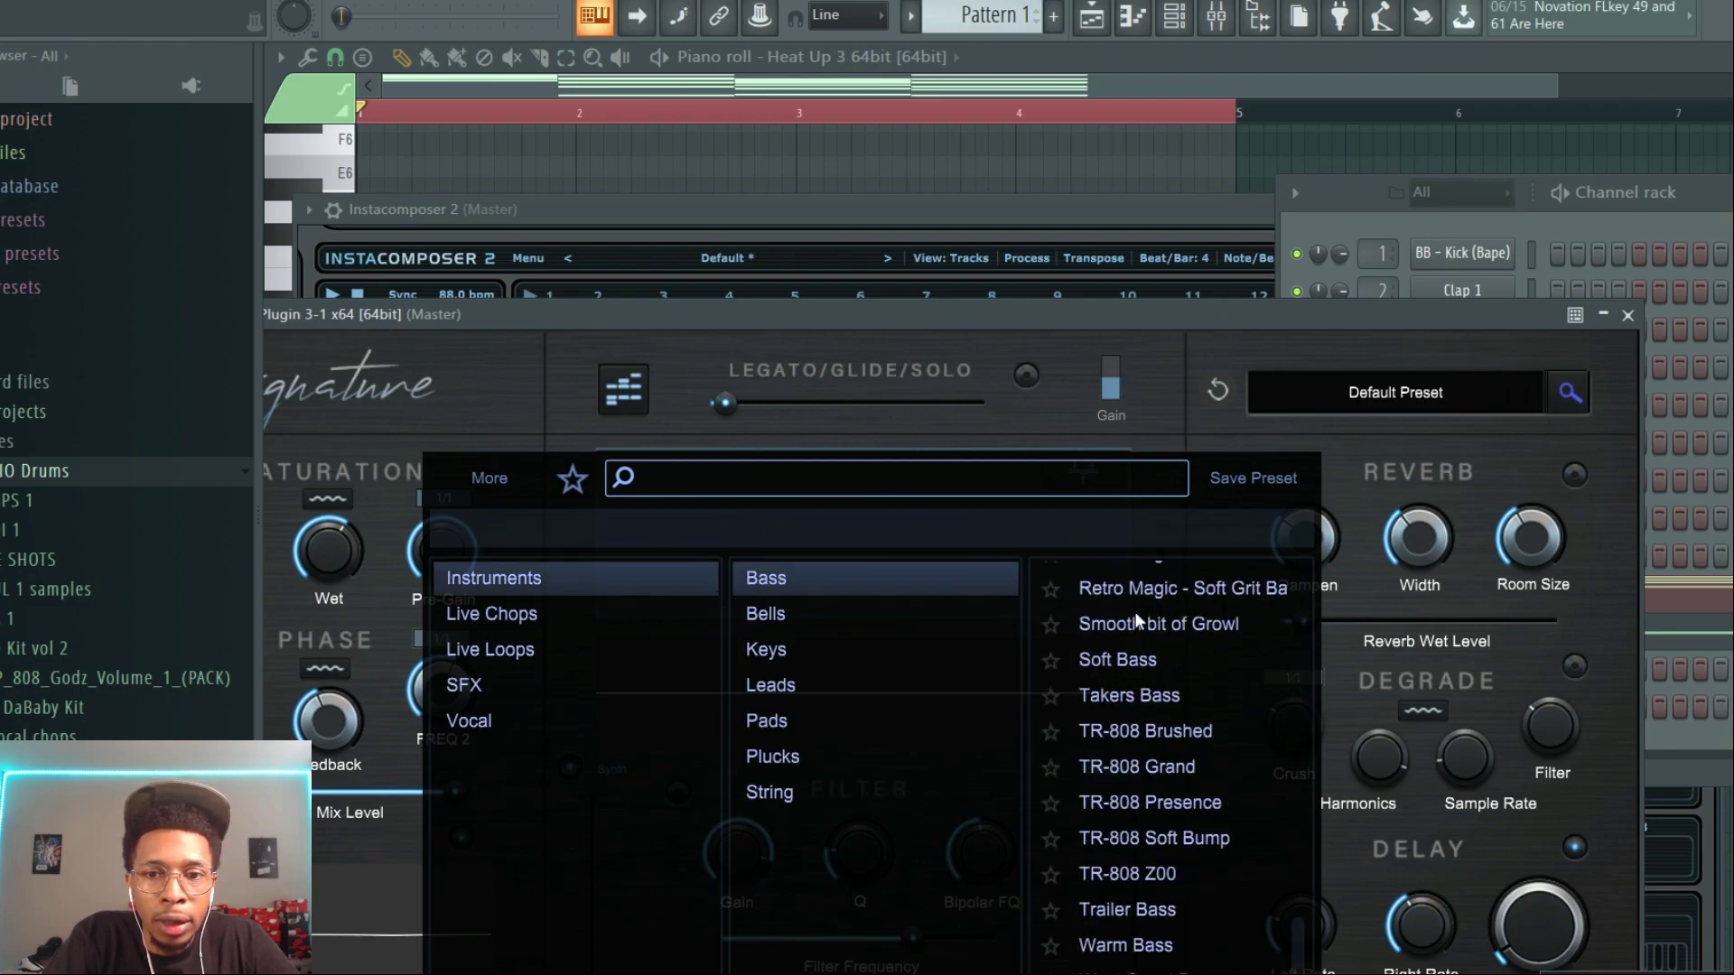
pyautogui.scroll(3, 1137, 619)
pyautogui.scroll(-3, 1136, 619)
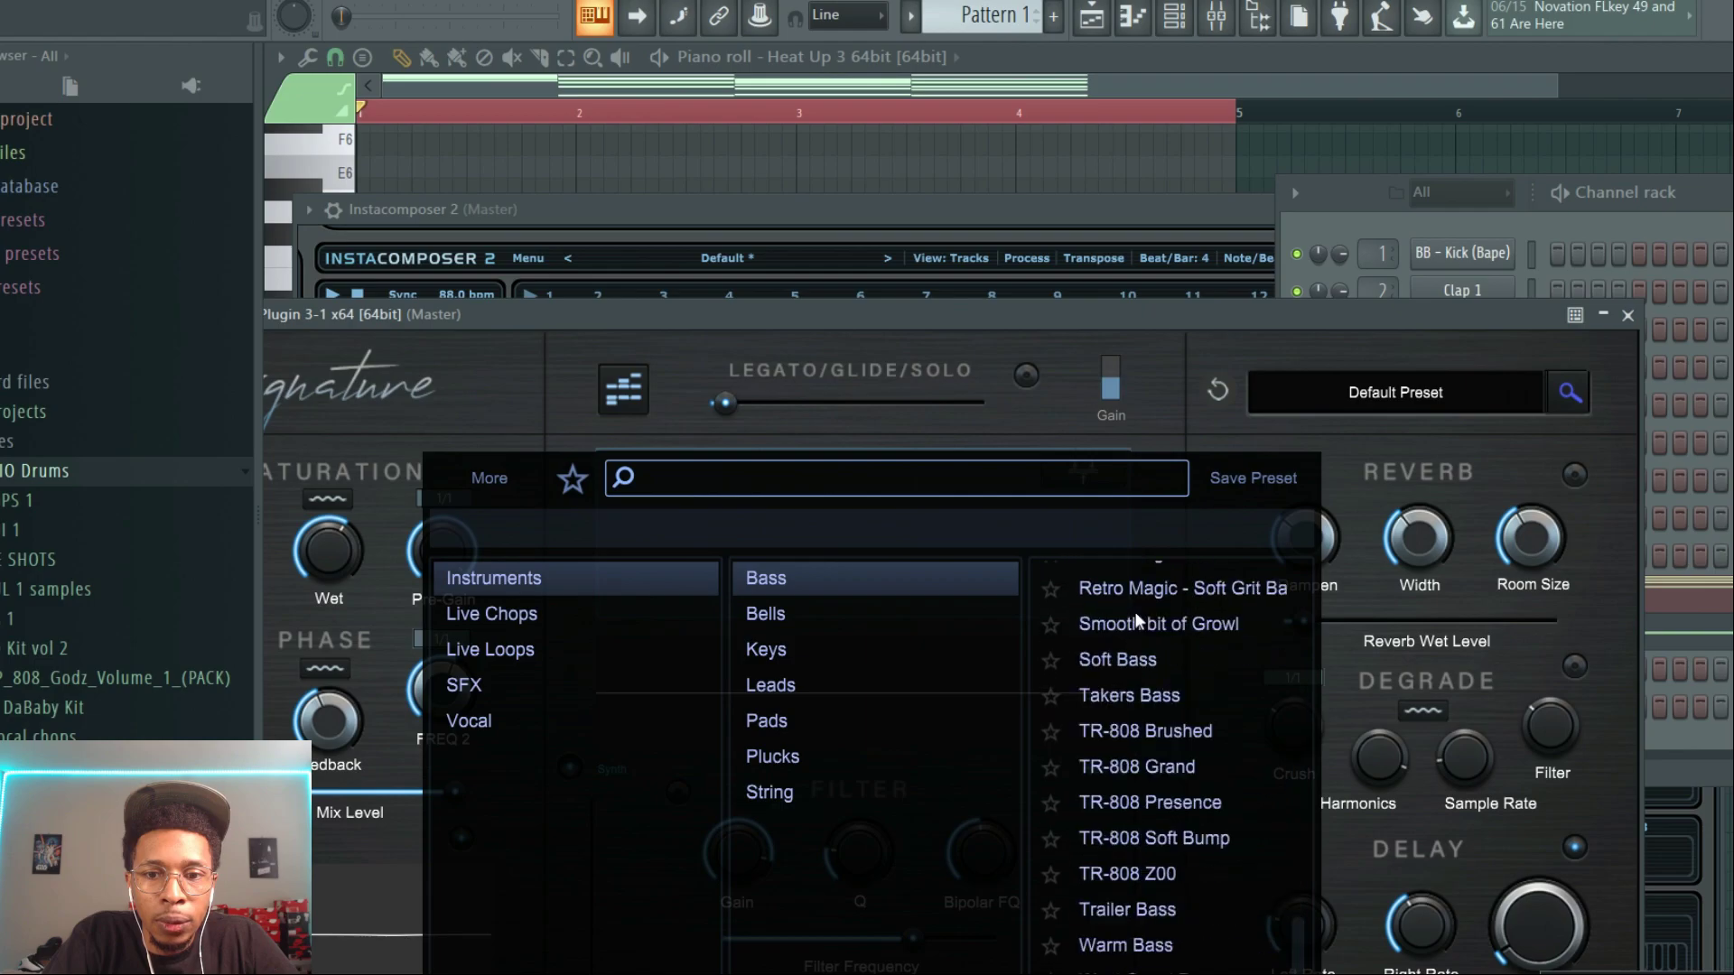
pyautogui.click(1143, 944)
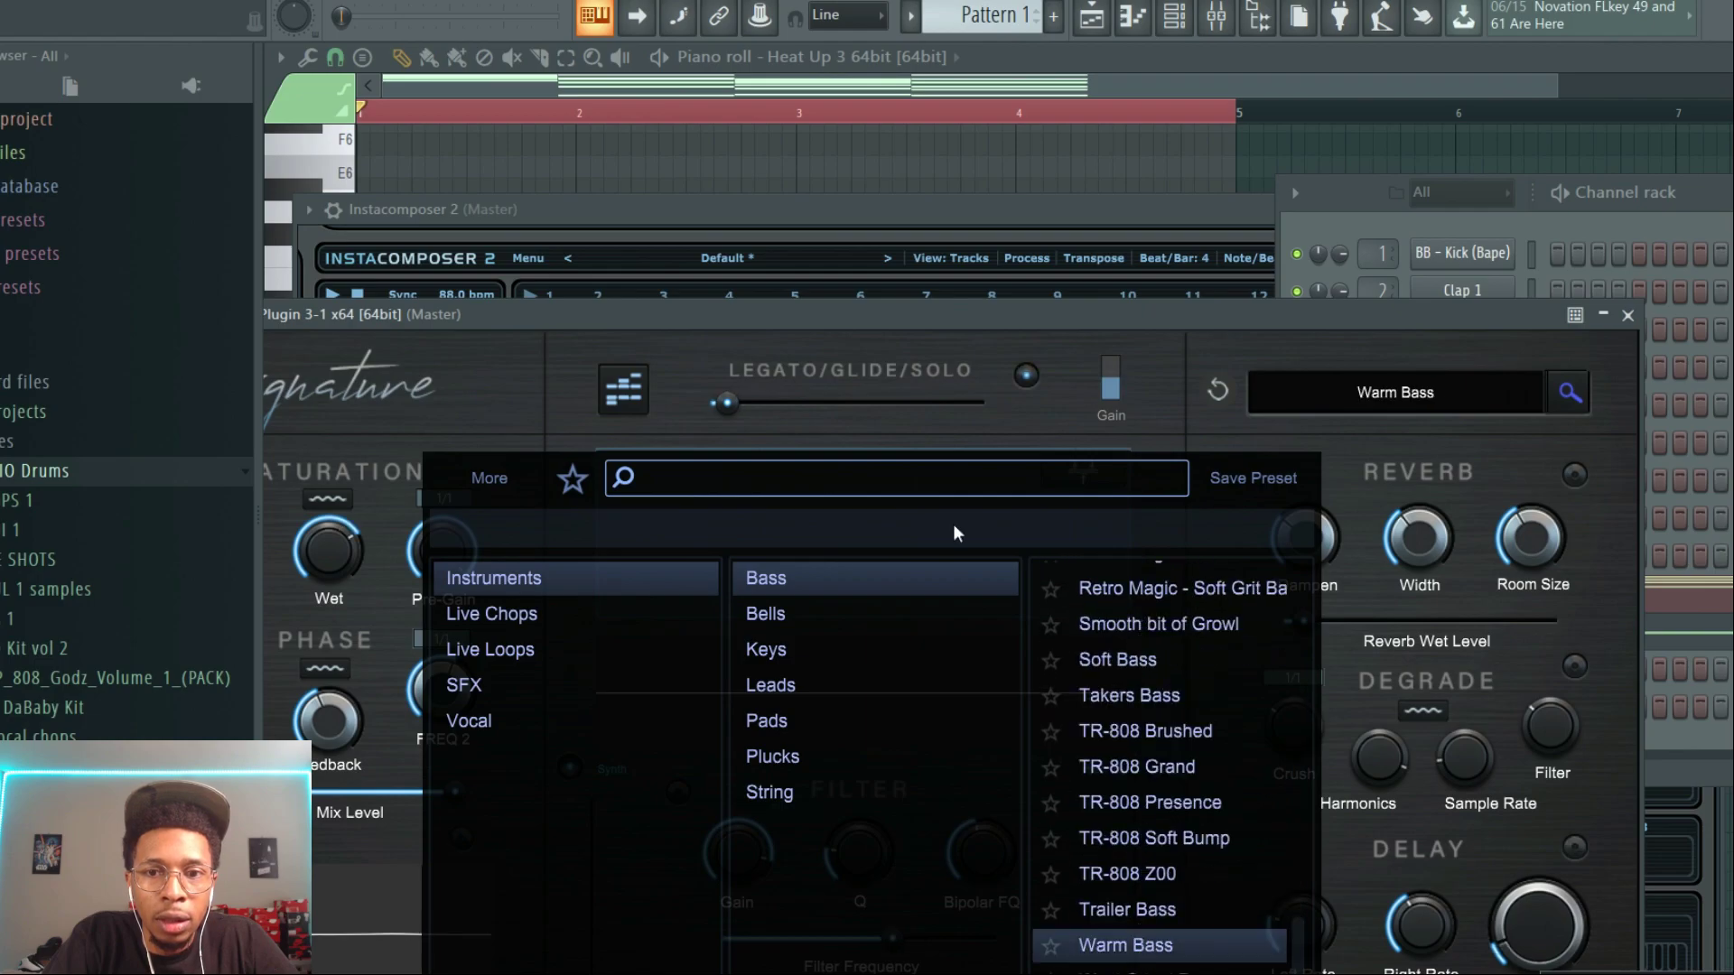
pyautogui.click(1167, 589)
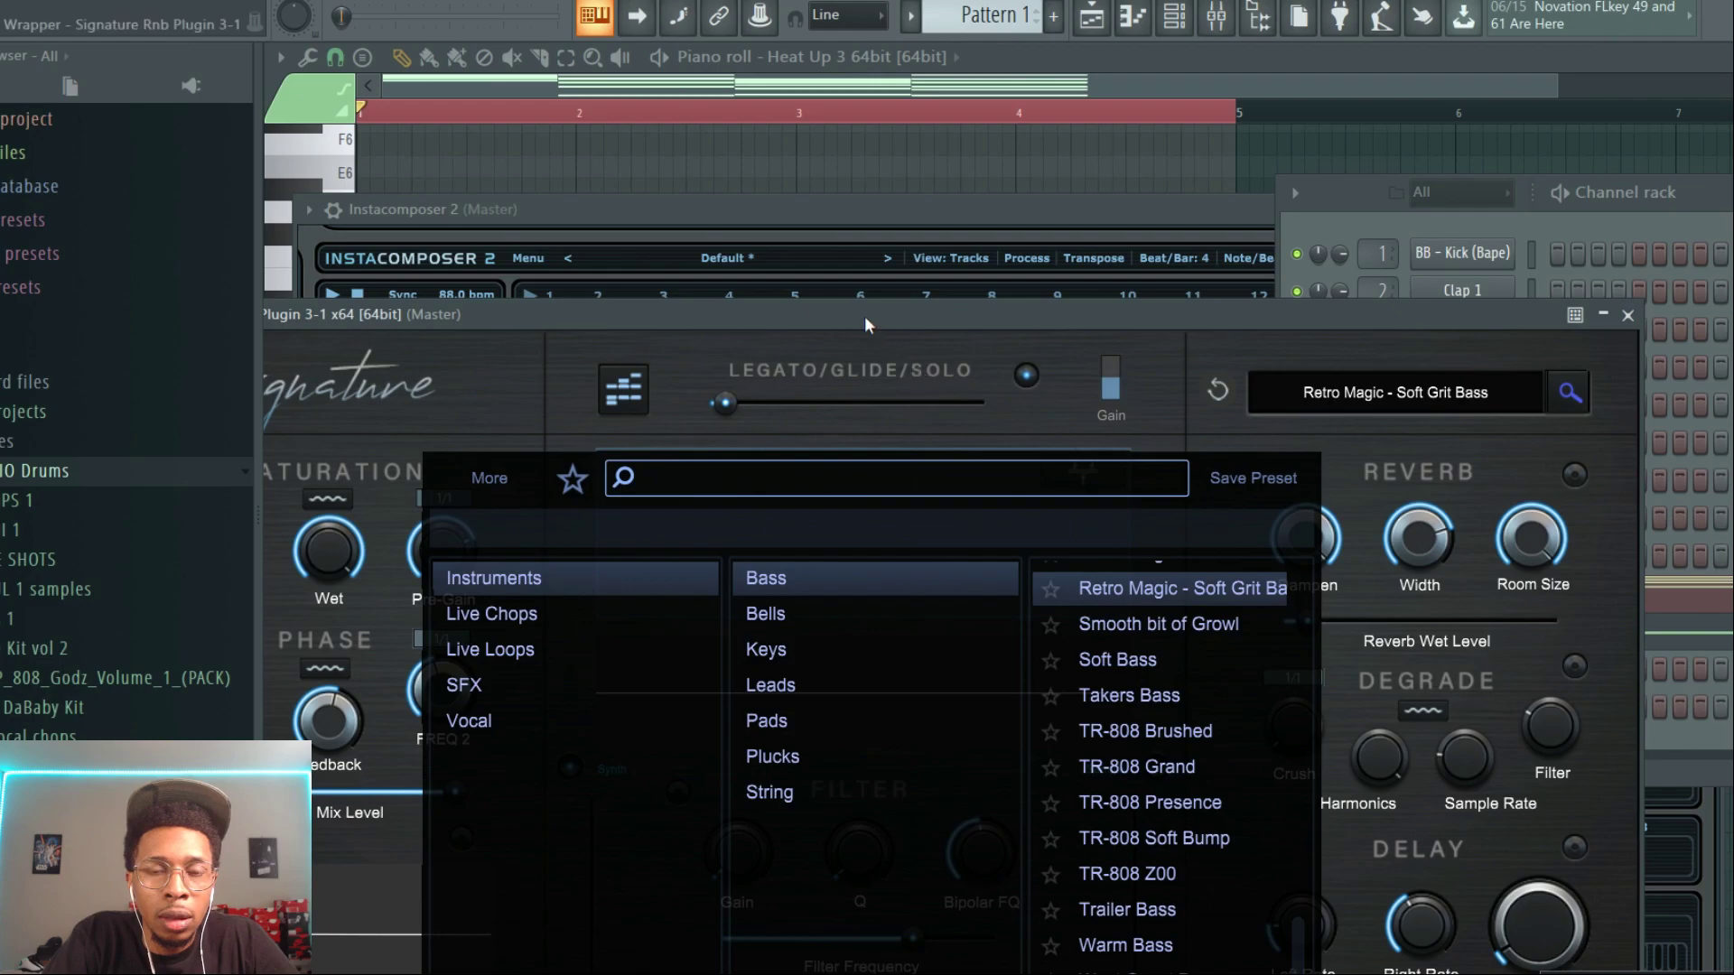
# Step: Transfer the Track 3 bass line from Instacomposer 2 as MIDI onto the Signature Rnb channel and play it briefly
pyautogui.click(686, 271)
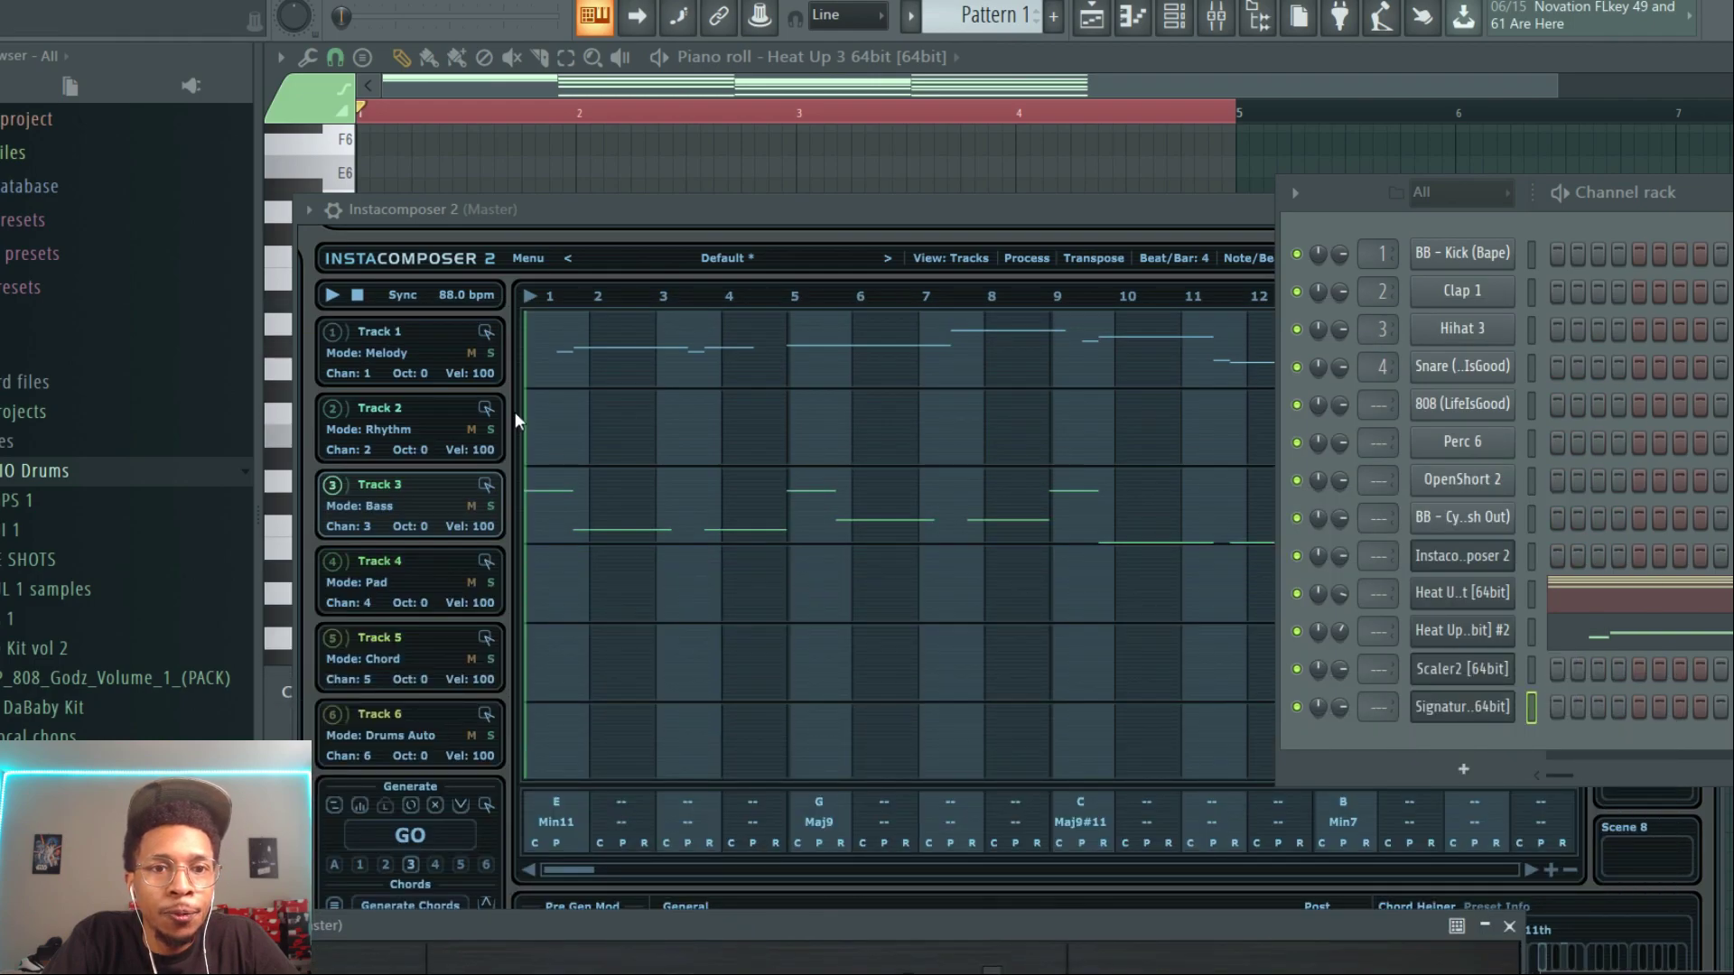
pyautogui.moveTo(488, 484)
pyautogui.mouseDown()
pyautogui.moveTo(836, 581)
pyautogui.moveTo(1733, 706)
pyautogui.mouseUp()
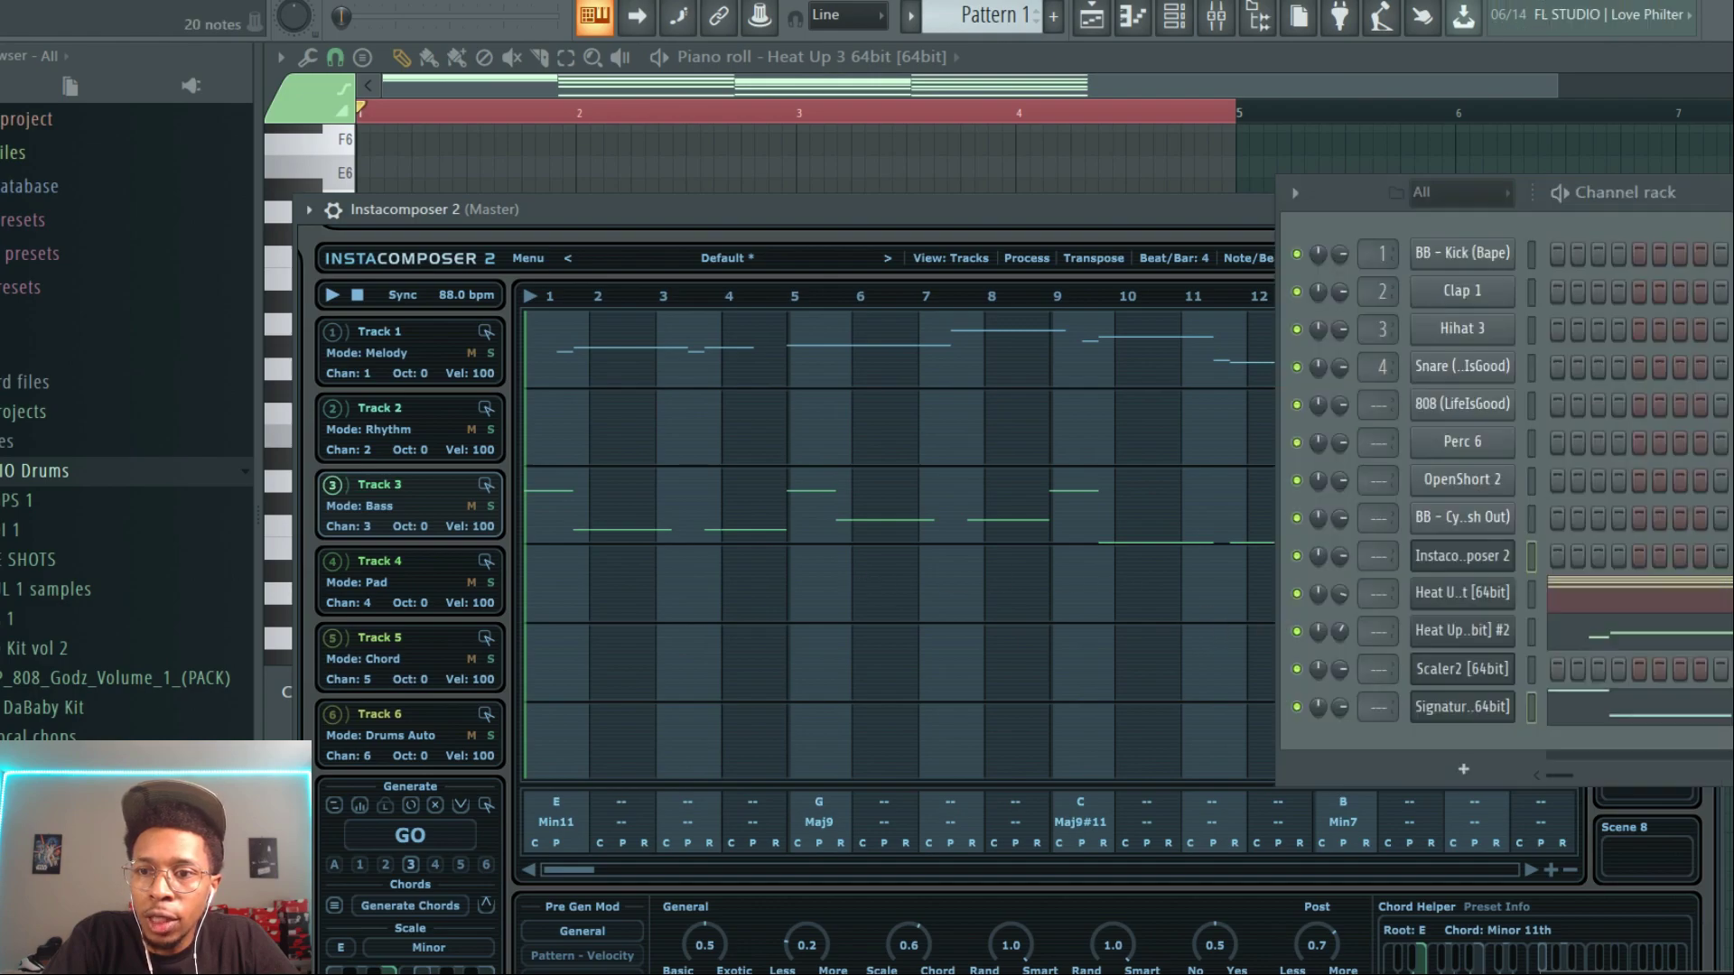
pyautogui.press('space')
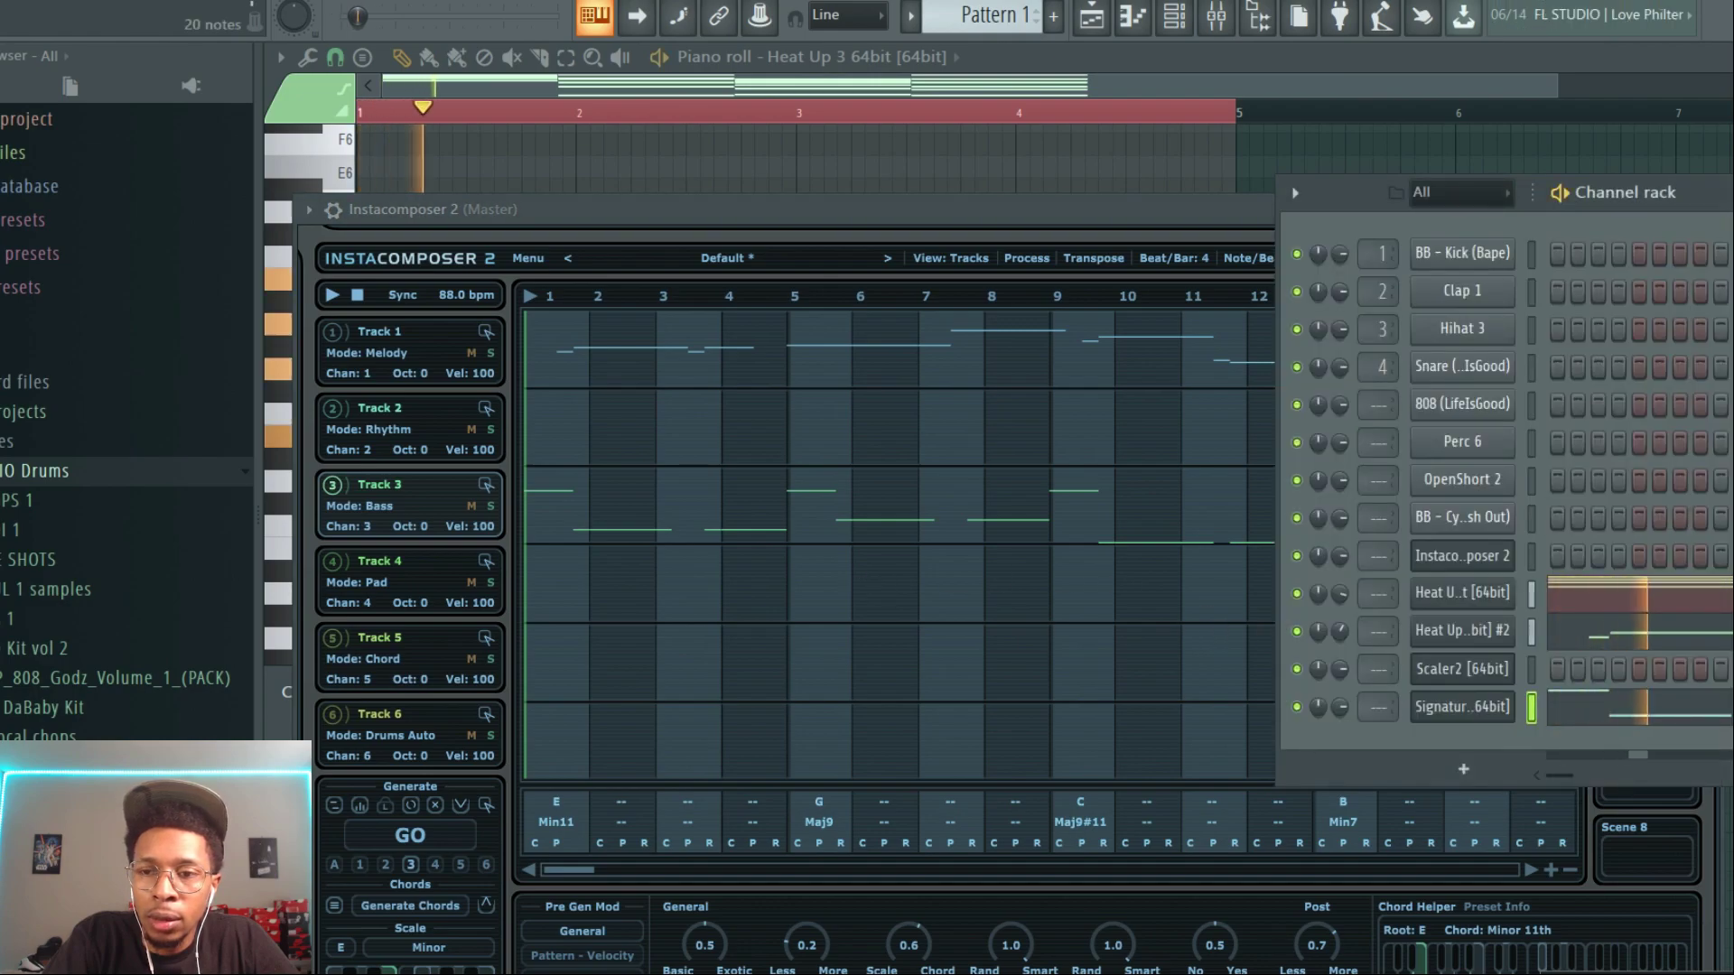
pyautogui.press('space')
# Step: Show the bass notes of the Signature Rnb channel in the piano roll
pyautogui.click(1725, 718)
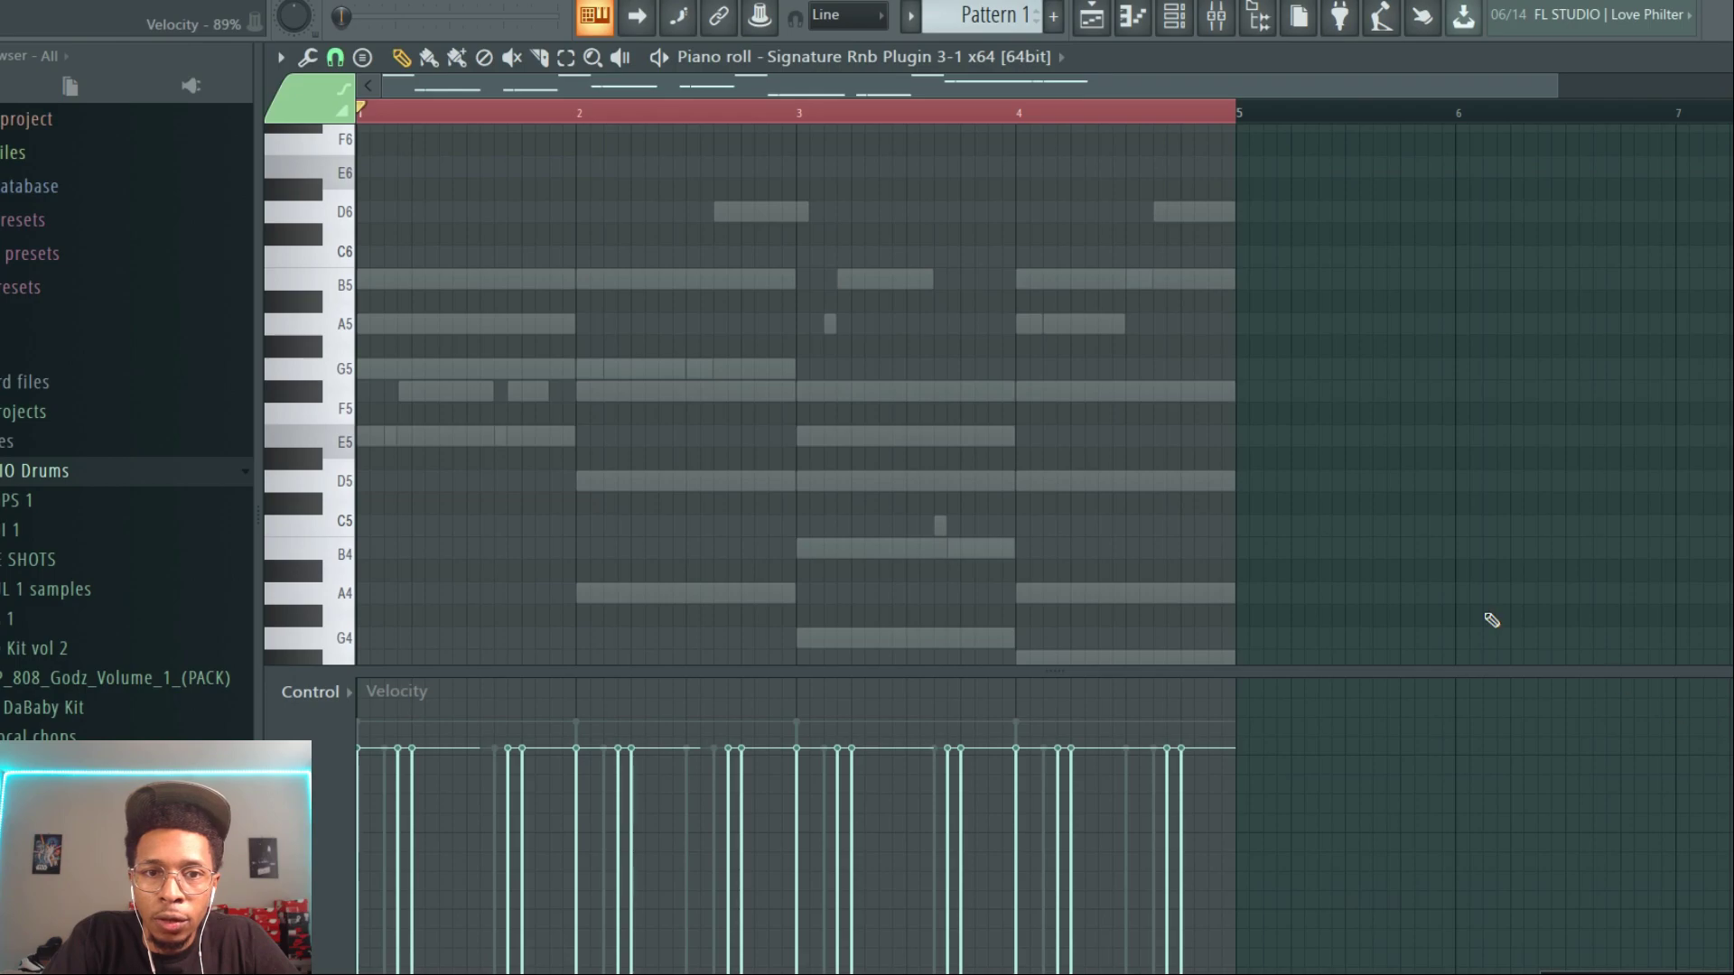
pyautogui.scroll(-8, 1400, 546)
pyautogui.scroll(6, 1405, 551)
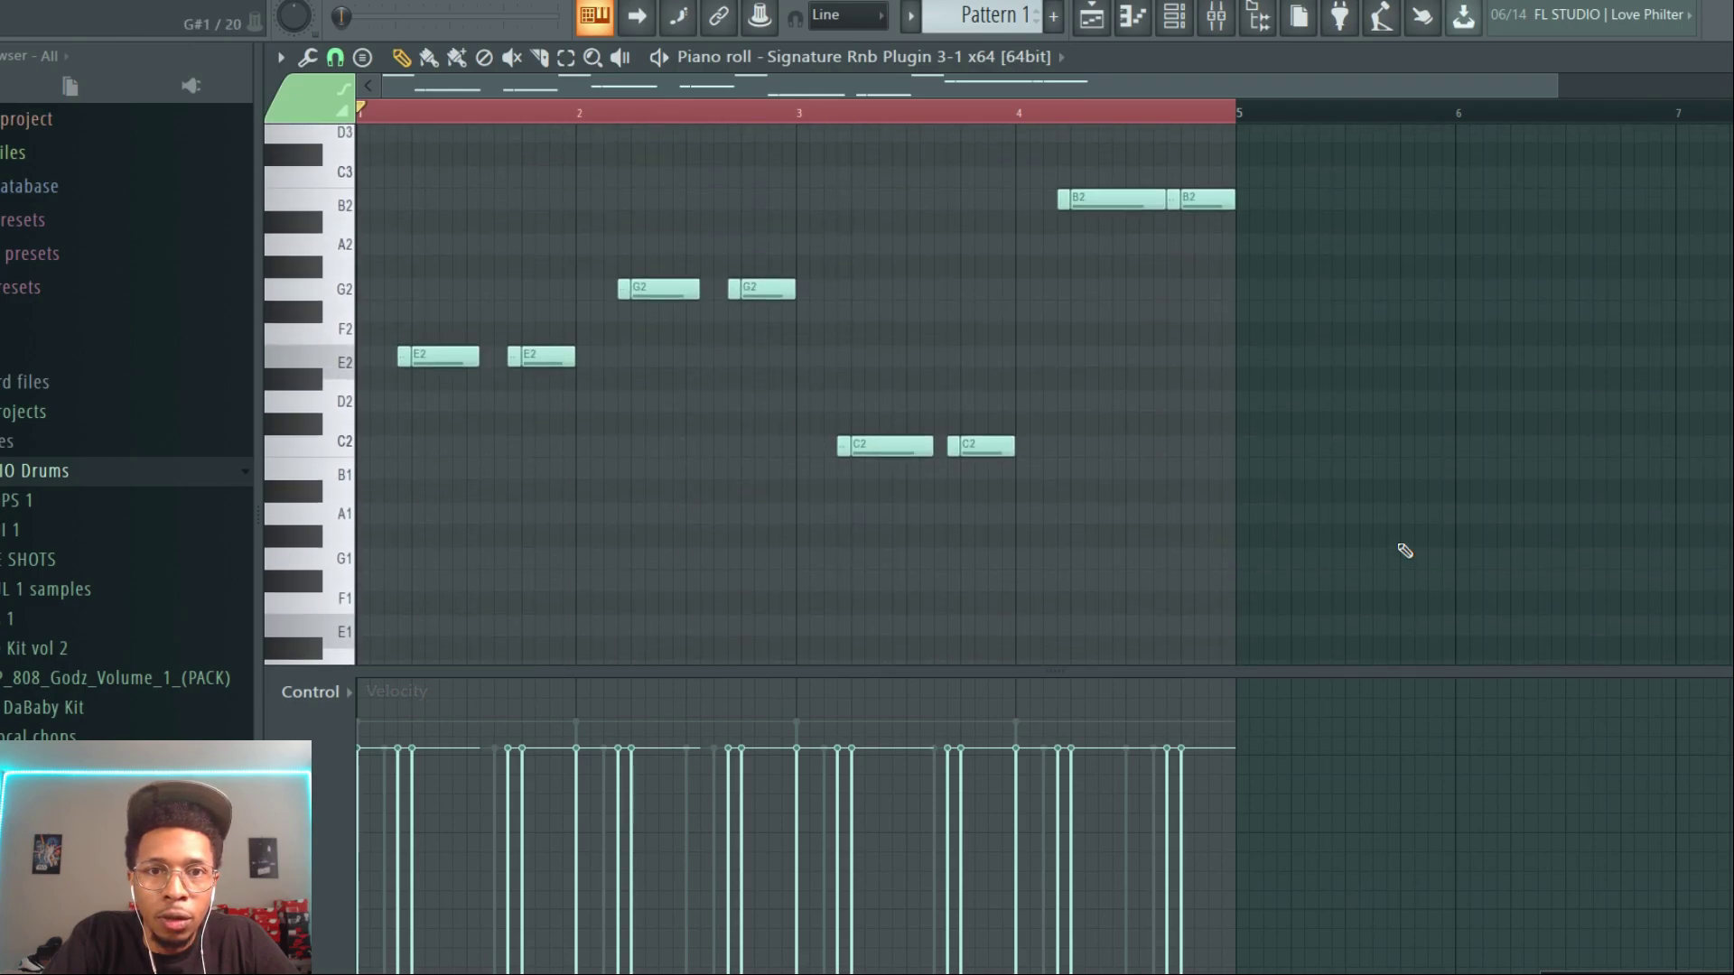
# Step: Try the E2, G2 and C2 bass notes one octave higher, then return them to their original octave
pyautogui.moveTo(889, 575); pyautogui.dragTo(406, 430)
pyautogui.hotkey('ctrl', 'Up')
pyautogui.press('space')
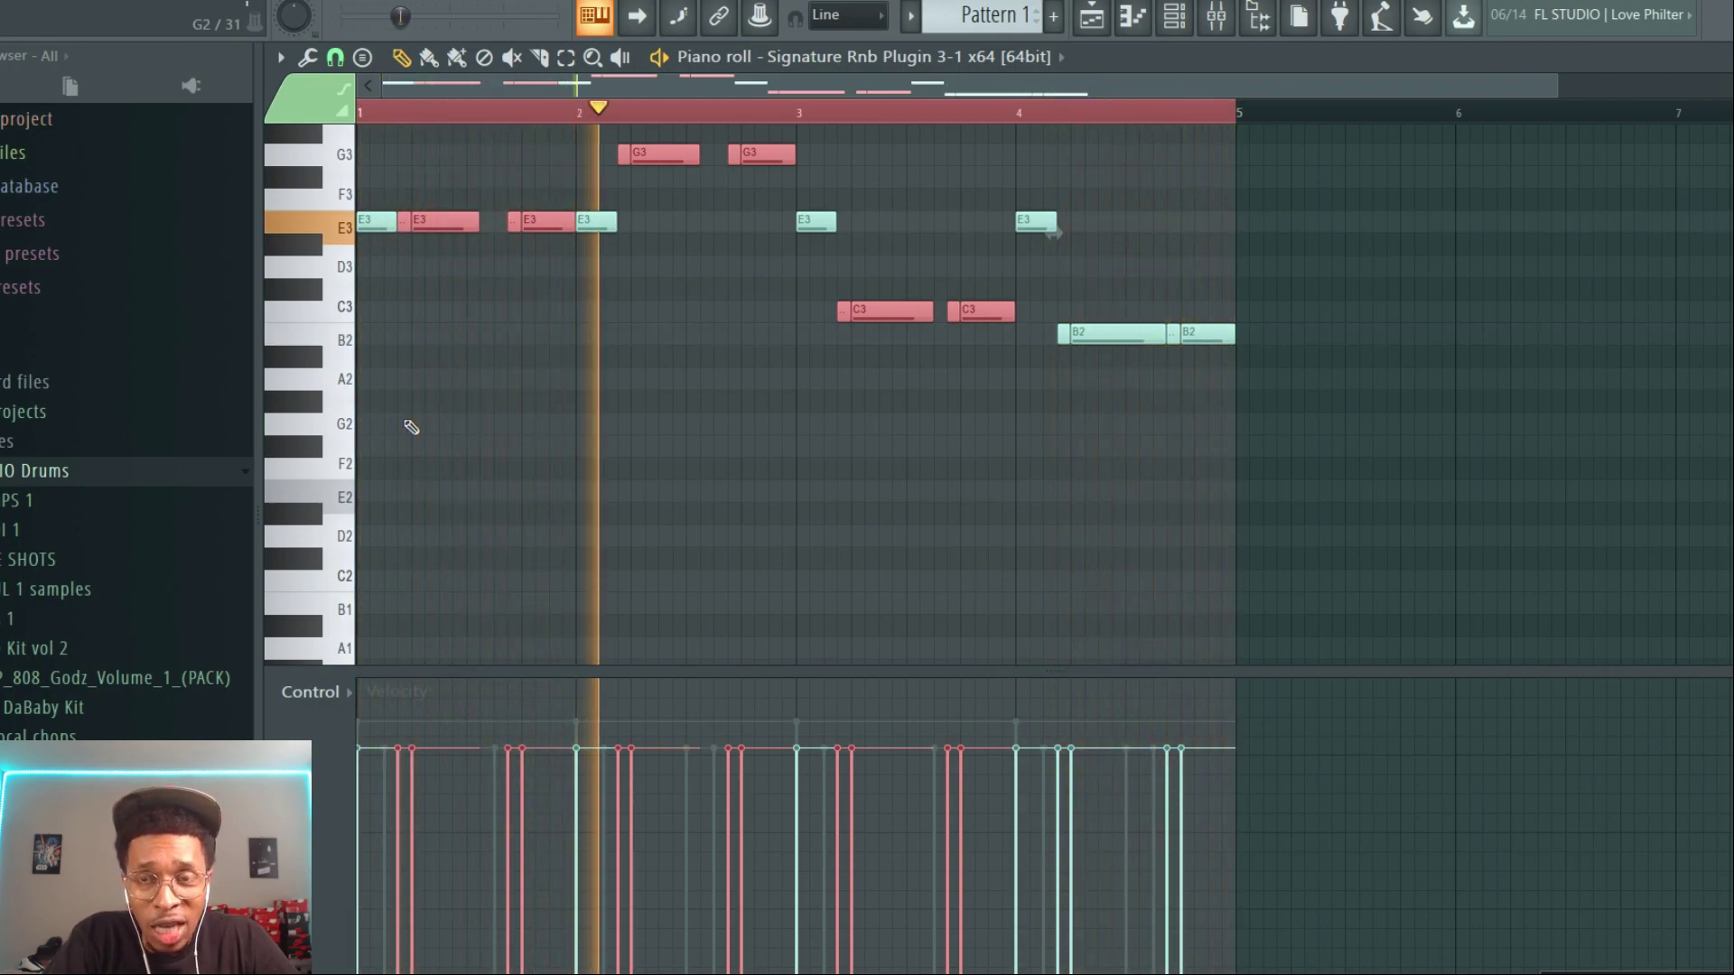
pyautogui.press('space')
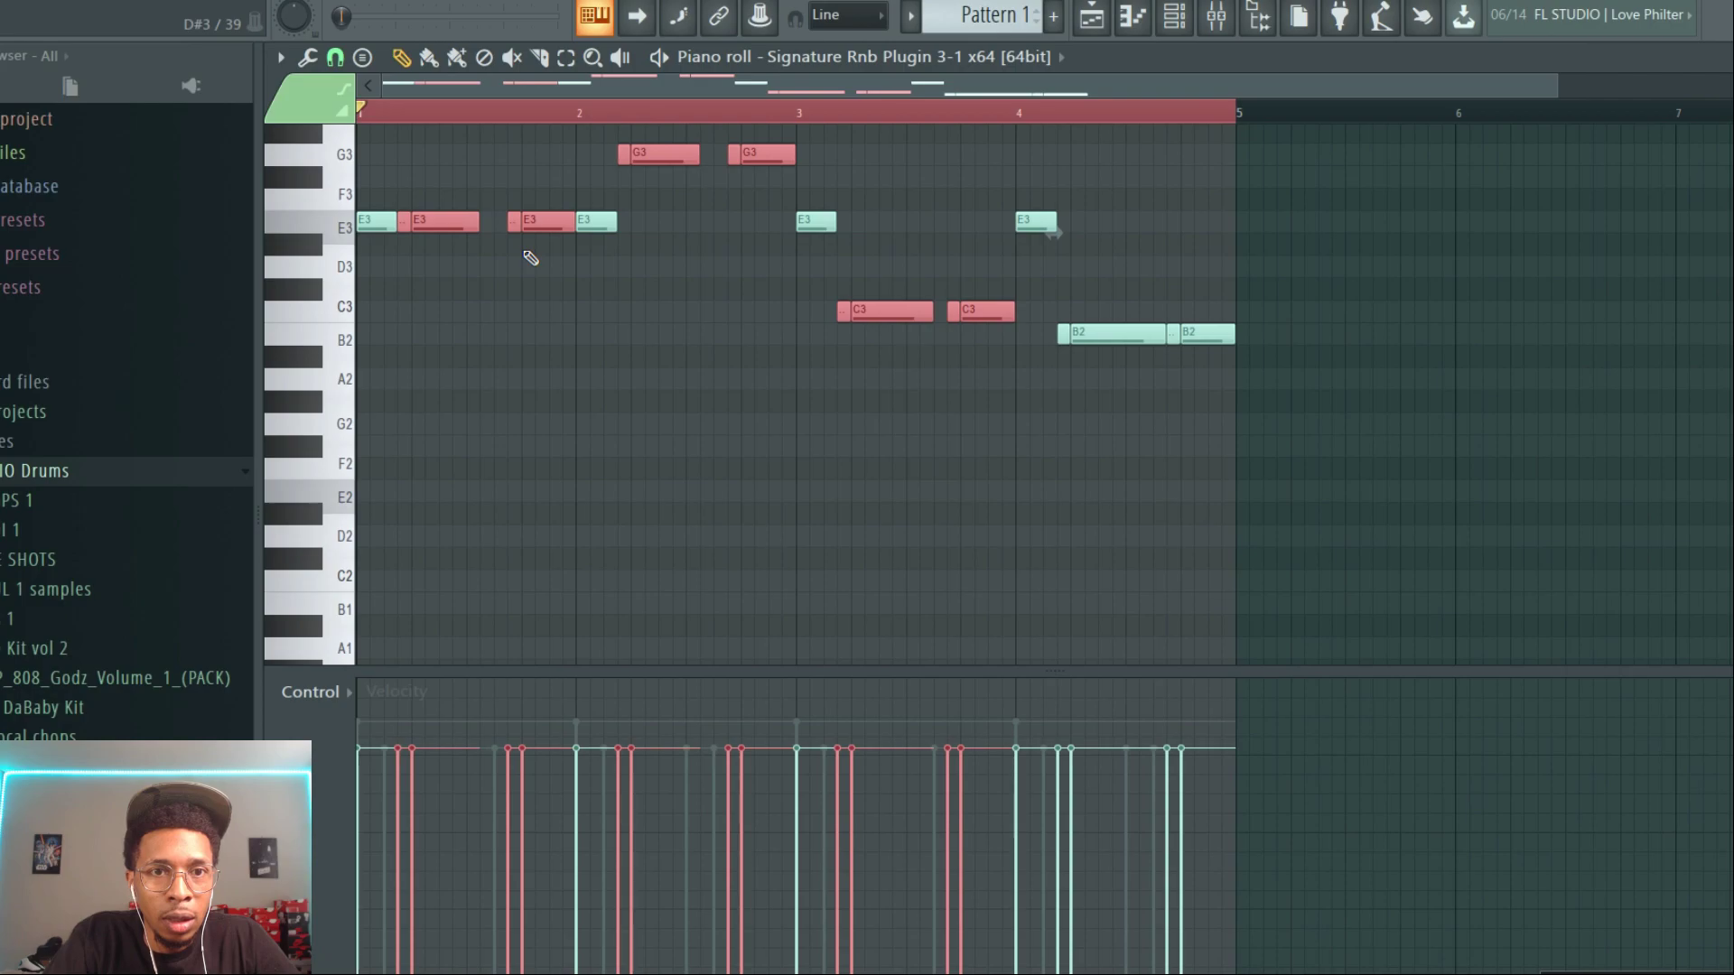
pyautogui.hotkey('ctrl', 'Down')
pyautogui.press('space')
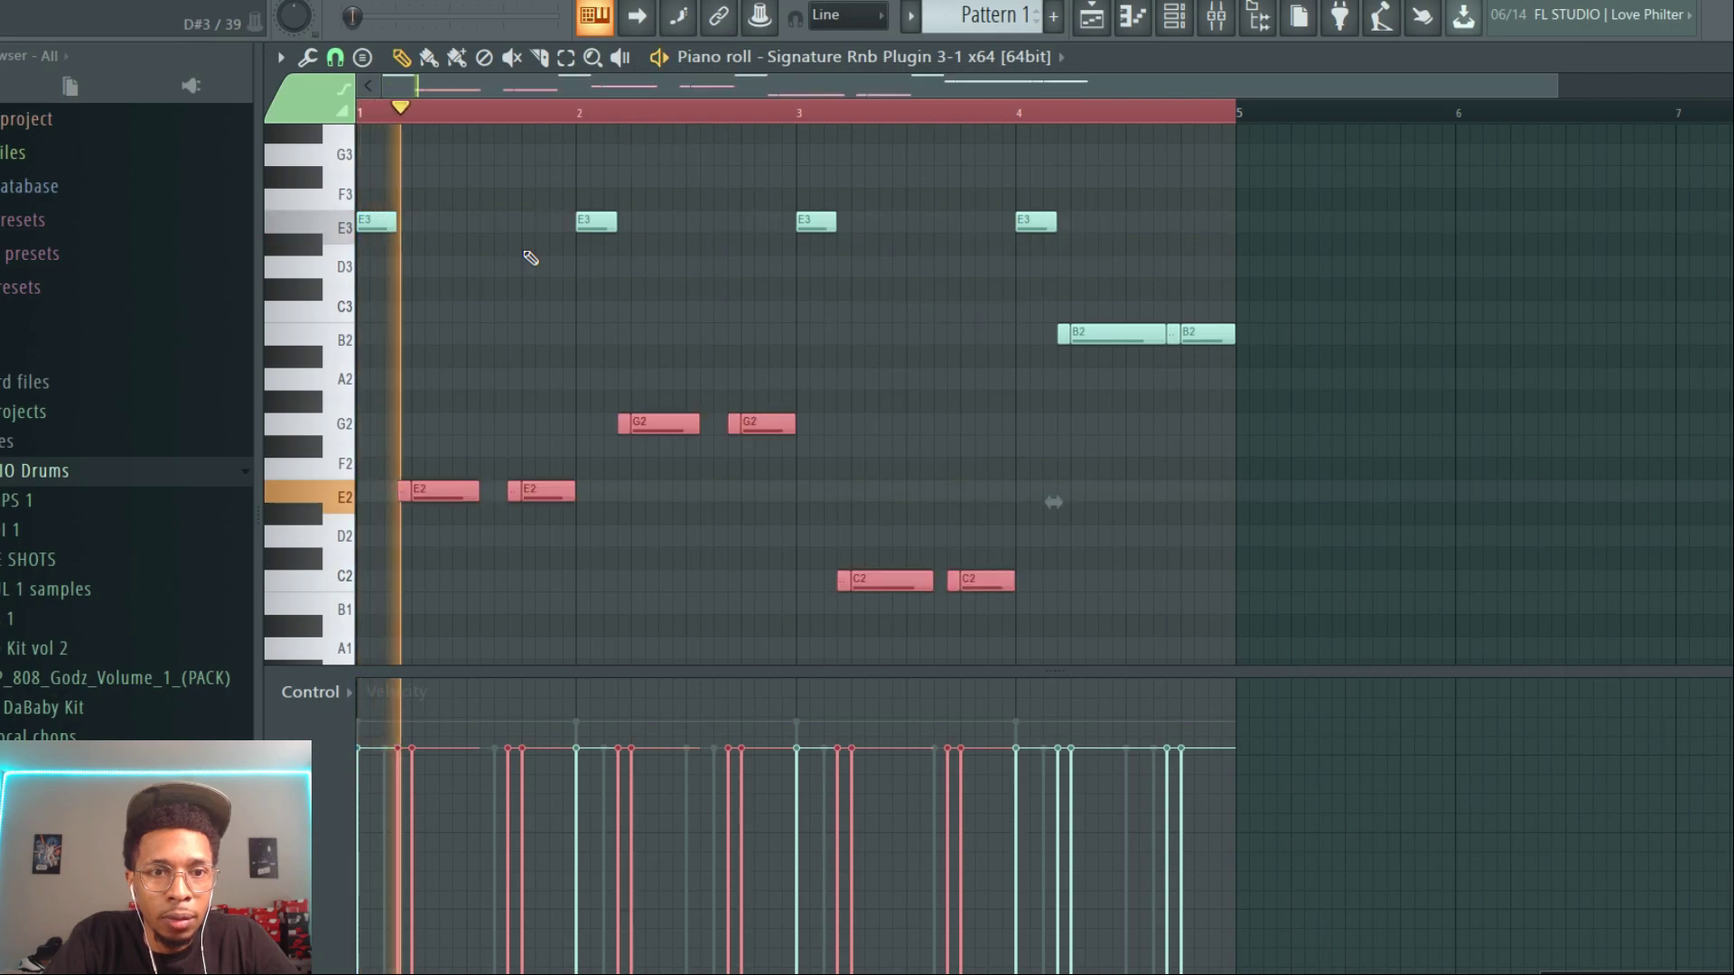
pyautogui.press('space')
# Step: Raise the E2 bass notes in bar 1 by one octave to E3 and start playback
pyautogui.moveTo(397, 476); pyautogui.dragTo(578, 528)
pyautogui.hotkey('ctrl', 'Up')
pyautogui.press('space')
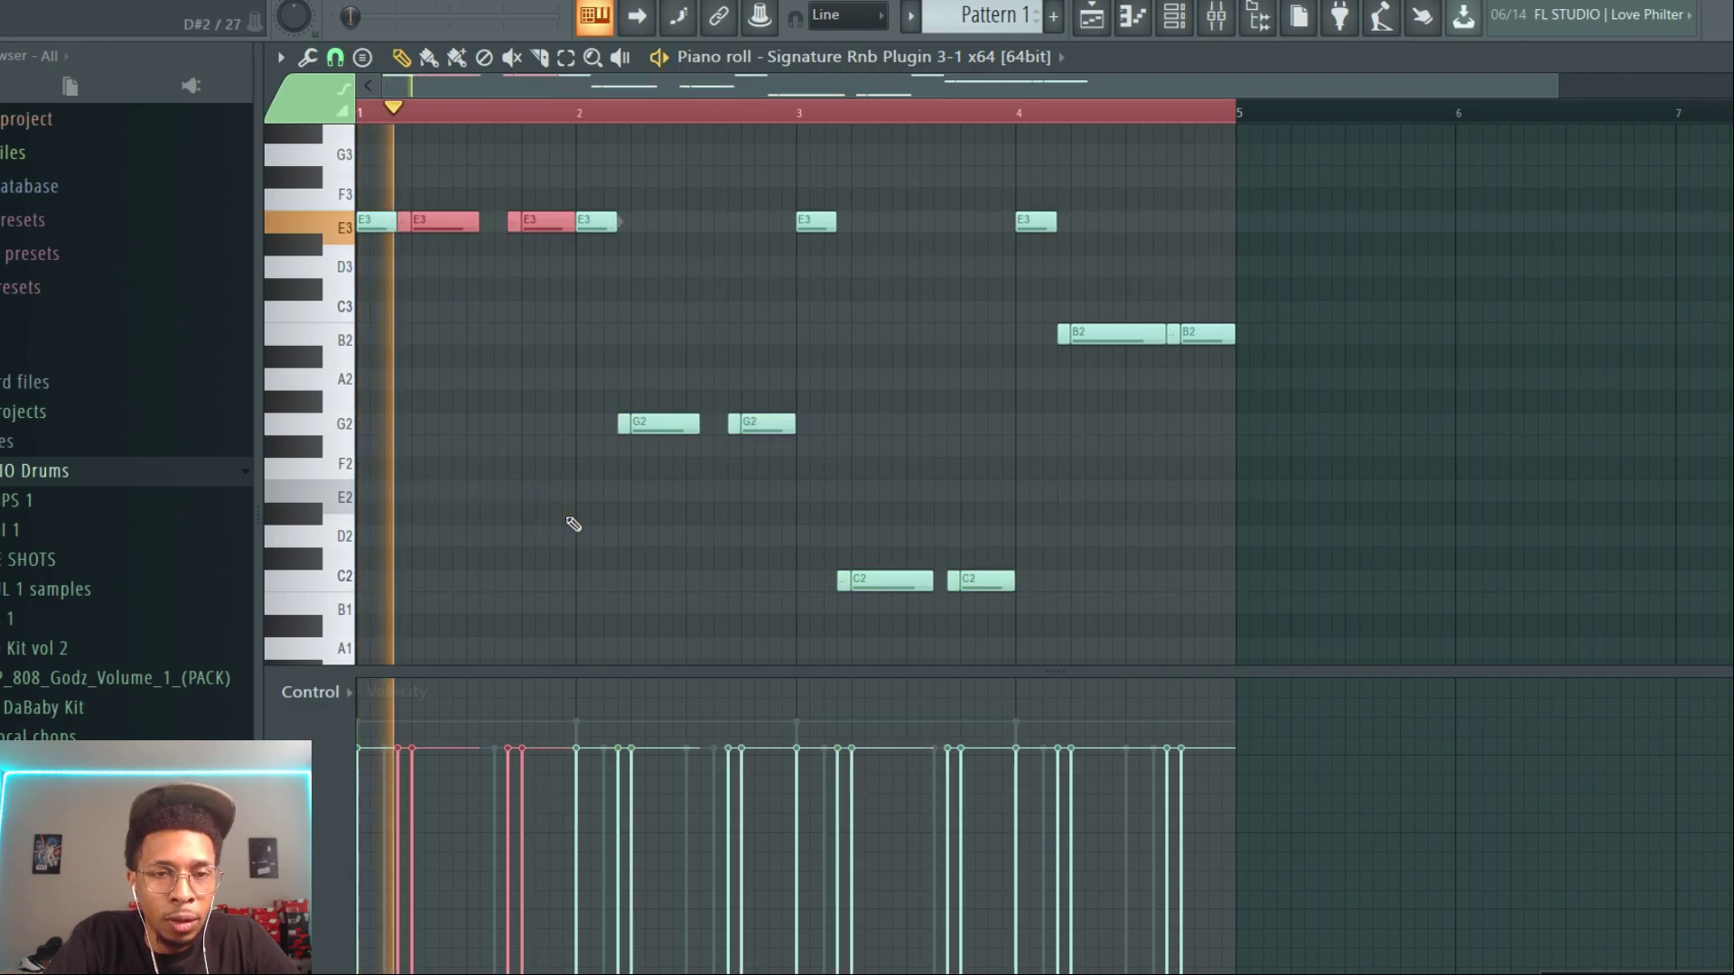
# Step: Lower the opening E3 bass note of bar 2 to B2, checking the pitch with playback
pyautogui.click(603, 222)
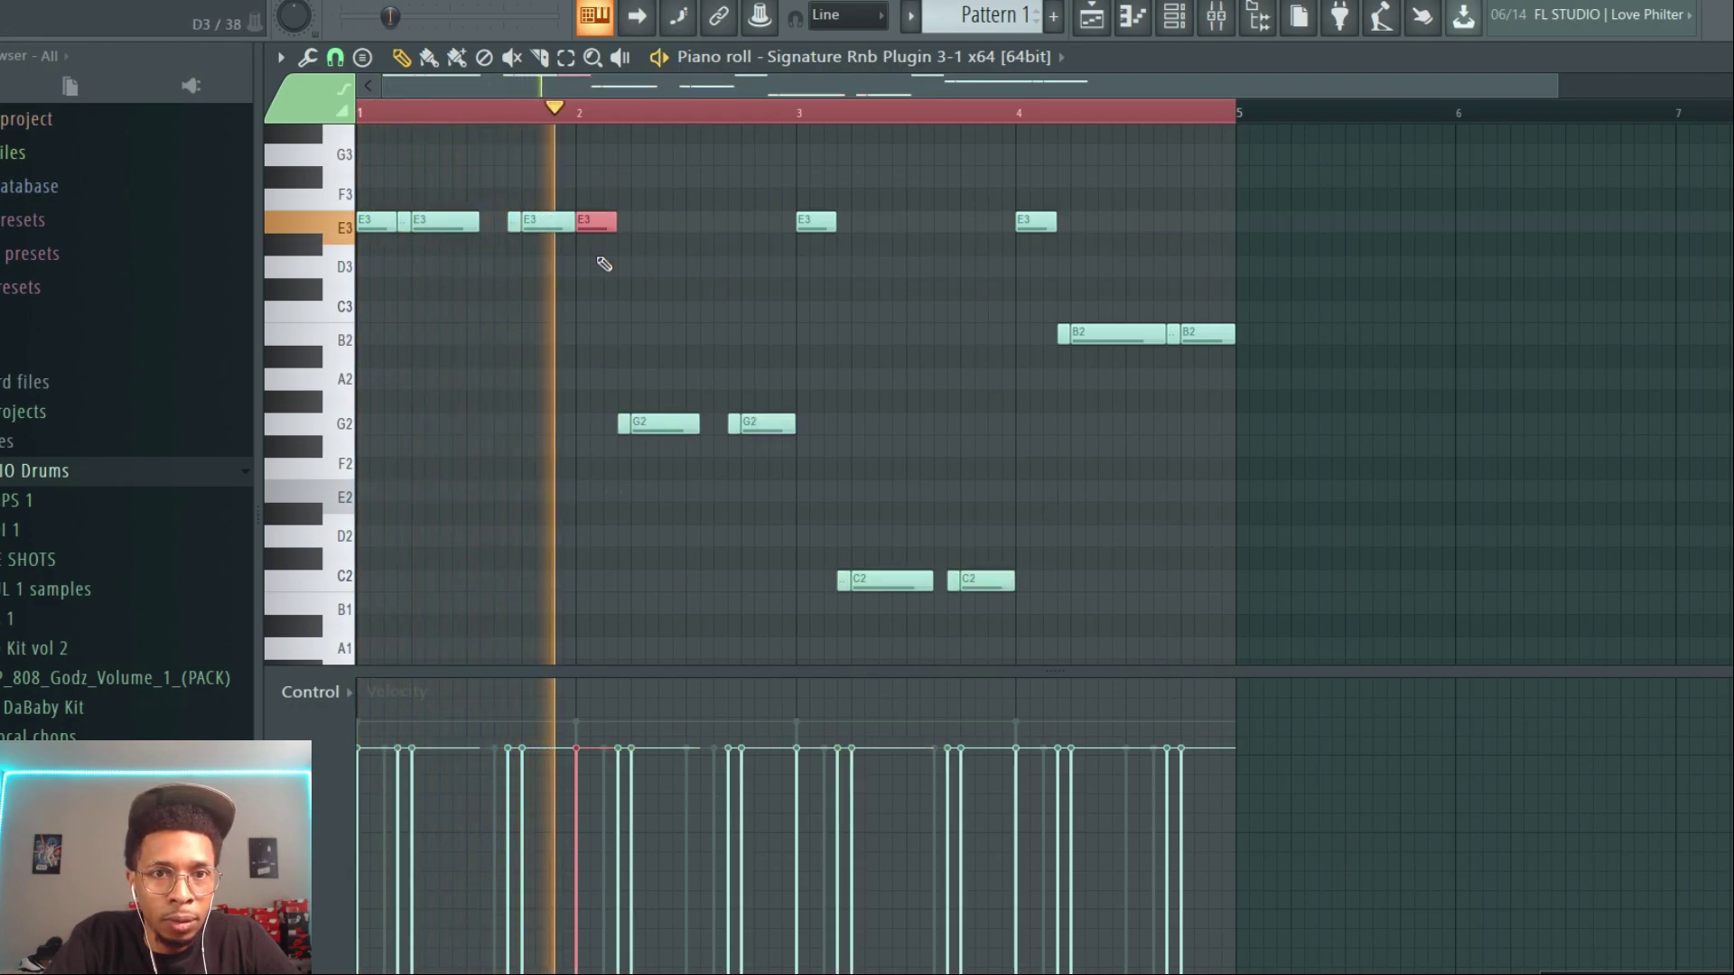
pyautogui.press('space')
pyautogui.hotkey('shift', 'Down')
pyautogui.hotkey('shift', 'Down')
pyautogui.hotkey('shift', 'Down')
pyautogui.hotkey('shift', 'Down')
pyautogui.hotkey('shift', 'Down')
pyautogui.hotkey('shift', 'Down')
pyautogui.hotkey('shift', 'Down')
pyautogui.hotkey('shift', 'Down')
pyautogui.press('space')
pyautogui.hotkey('shift', 'Up')
pyautogui.hotkey('shift', 'Up')
pyautogui.hotkey('shift', 'Up')
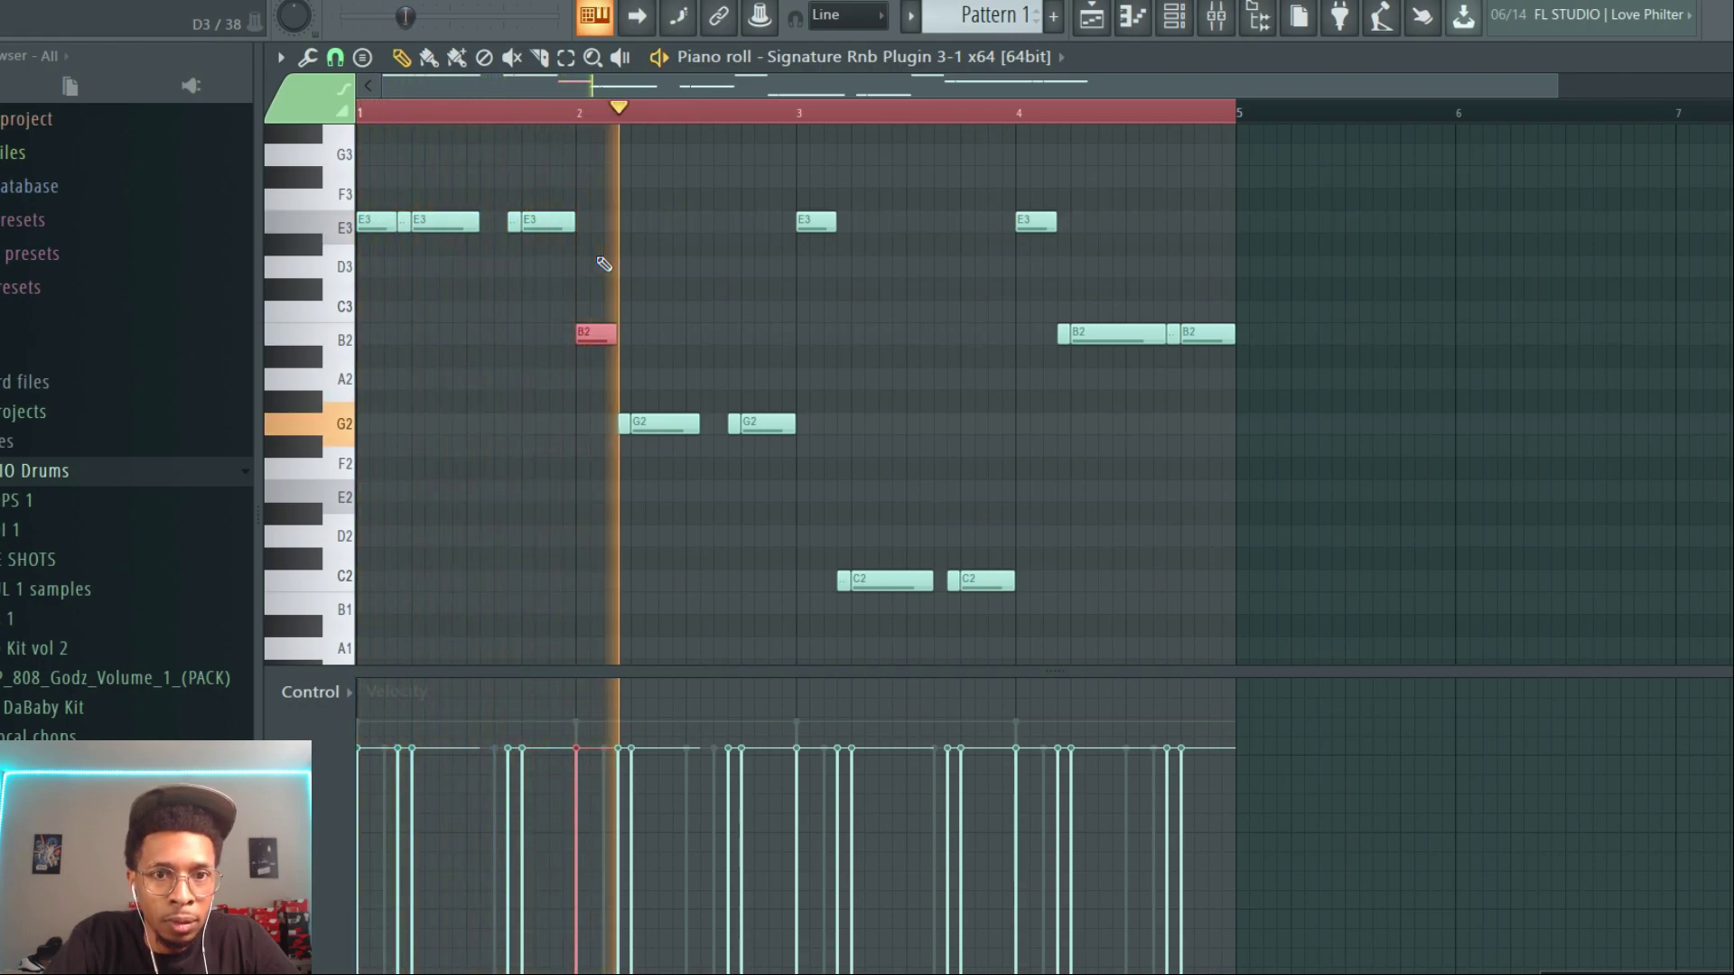
# Step: Stop playback and raise the G2 bass notes in bar 2 by one octave to G3
pyautogui.press('space')
pyautogui.moveTo(584, 435); pyautogui.dragTo(788, 418)
pyautogui.hotkey('ctrl', 'Up')
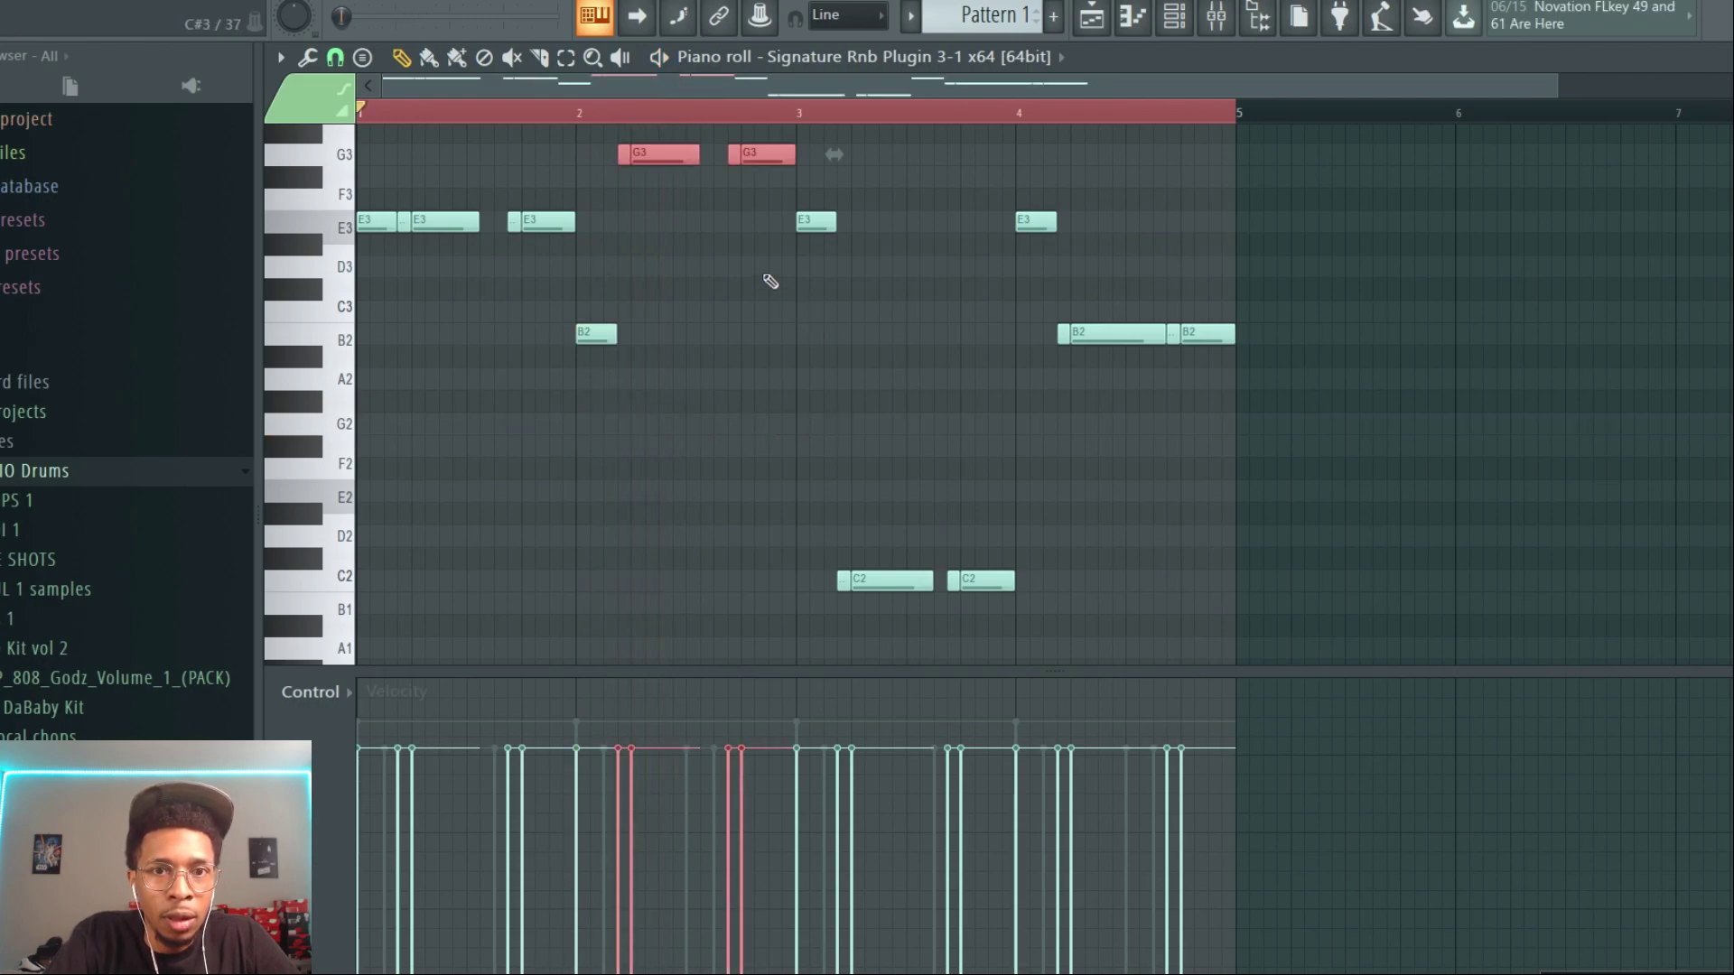
# Step: Lower the opening E3 note of bar 3 to C3 and raise that bar's C2 notes by one octave
pyautogui.click(827, 225)
pyautogui.hotkey('shift', 'Down')
pyautogui.hotkey('shift', 'Down')
pyautogui.hotkey('shift', 'Down')
pyautogui.hotkey('shift', 'Down')
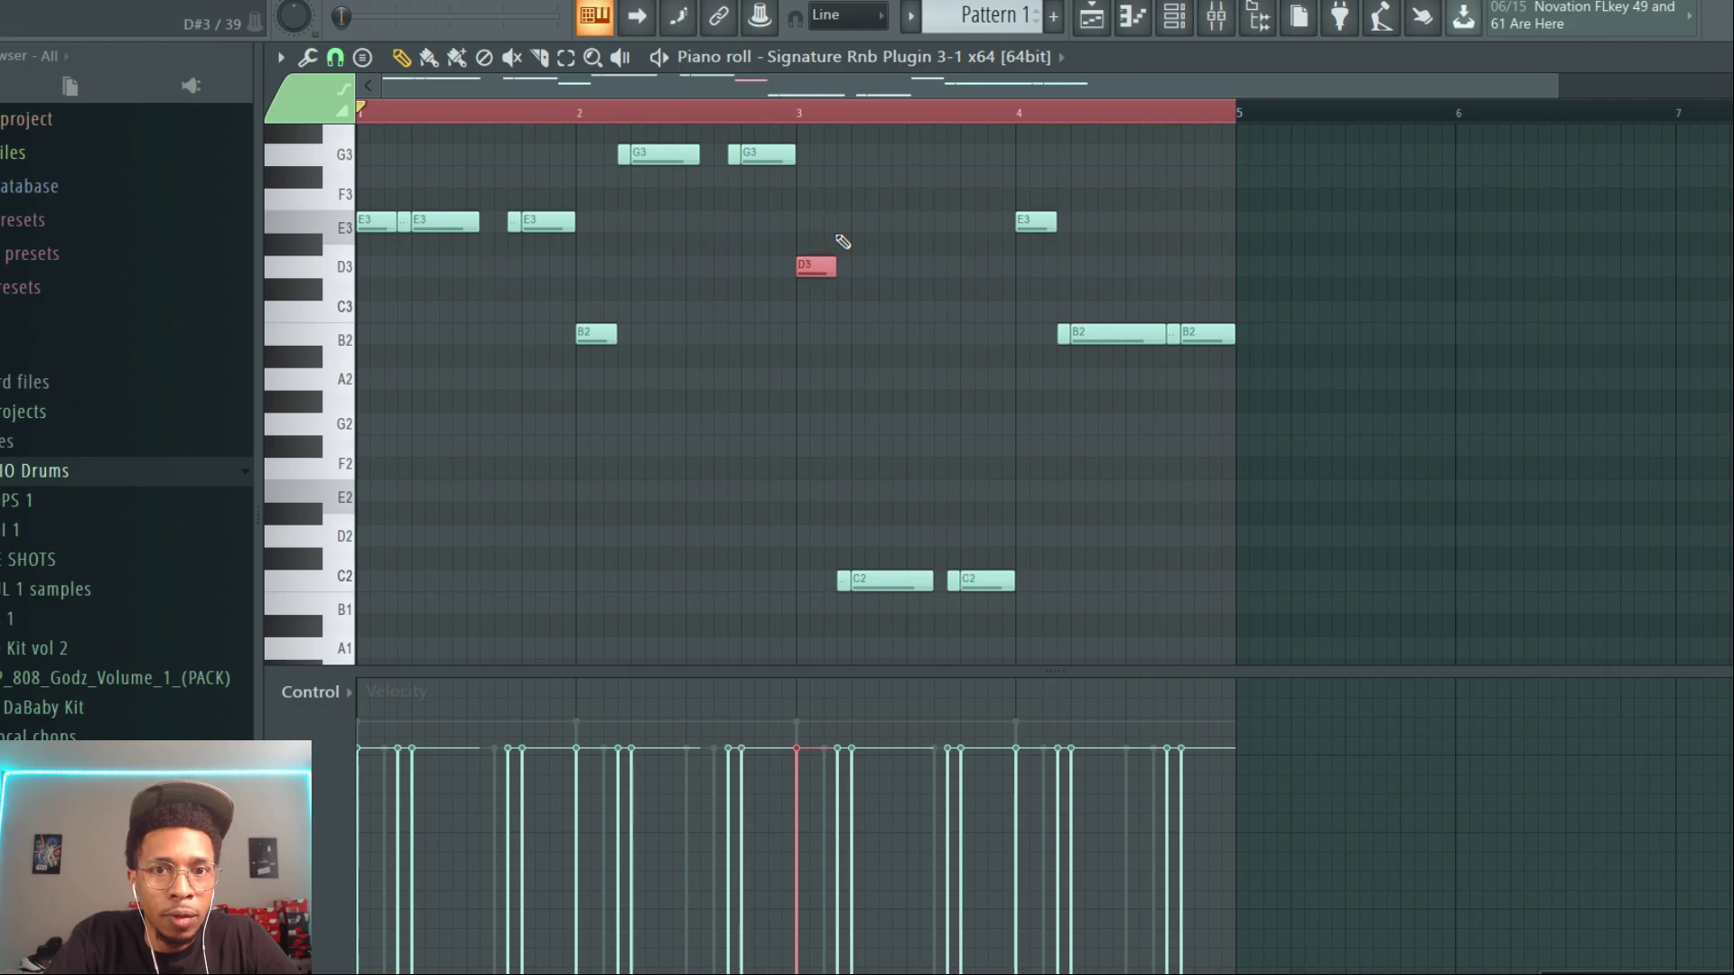
pyautogui.moveTo(795, 571); pyautogui.dragTo(999, 593)
pyautogui.hotkey('ctrl', 'Up')
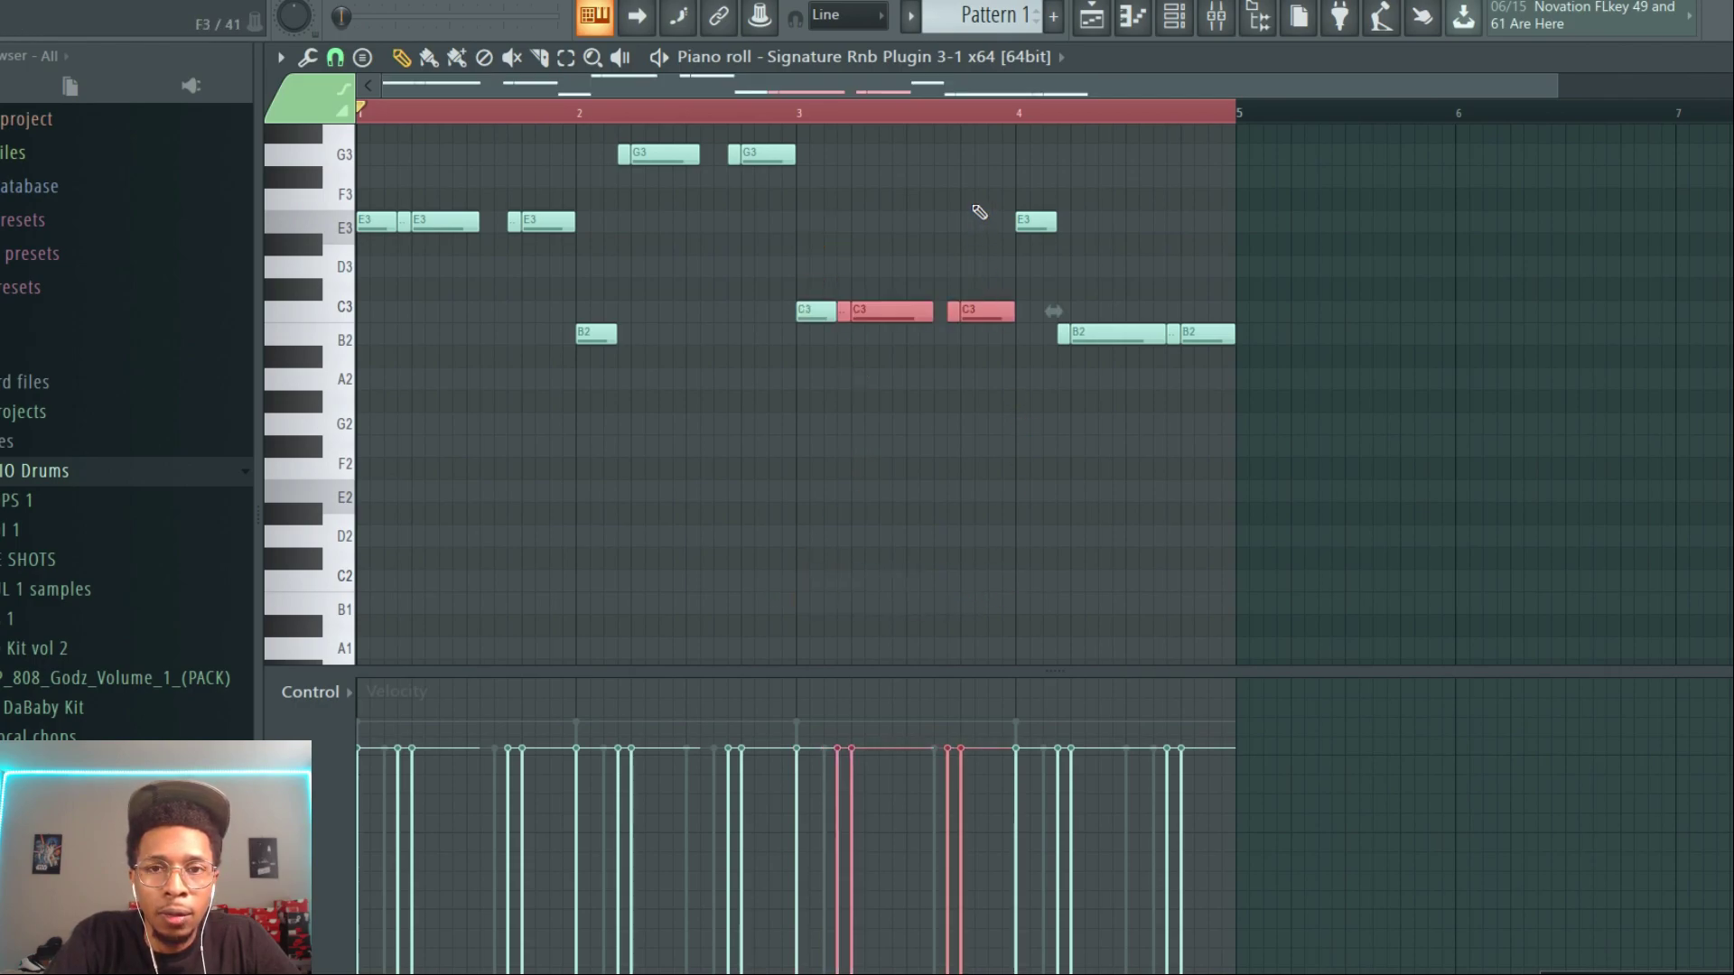
# Step: Raise the B2 bass notes in bar 4 to E3 and play the pattern
pyautogui.moveTo(1039, 323); pyautogui.dragTo(1225, 359)
pyautogui.hotkey('shift', 'Up')
pyautogui.hotkey('shift', 'Up')
pyautogui.hotkey('shift', 'Up')
pyautogui.hotkey('shift', 'Up')
pyautogui.hotkey('shift', 'Up')
pyautogui.press('space')
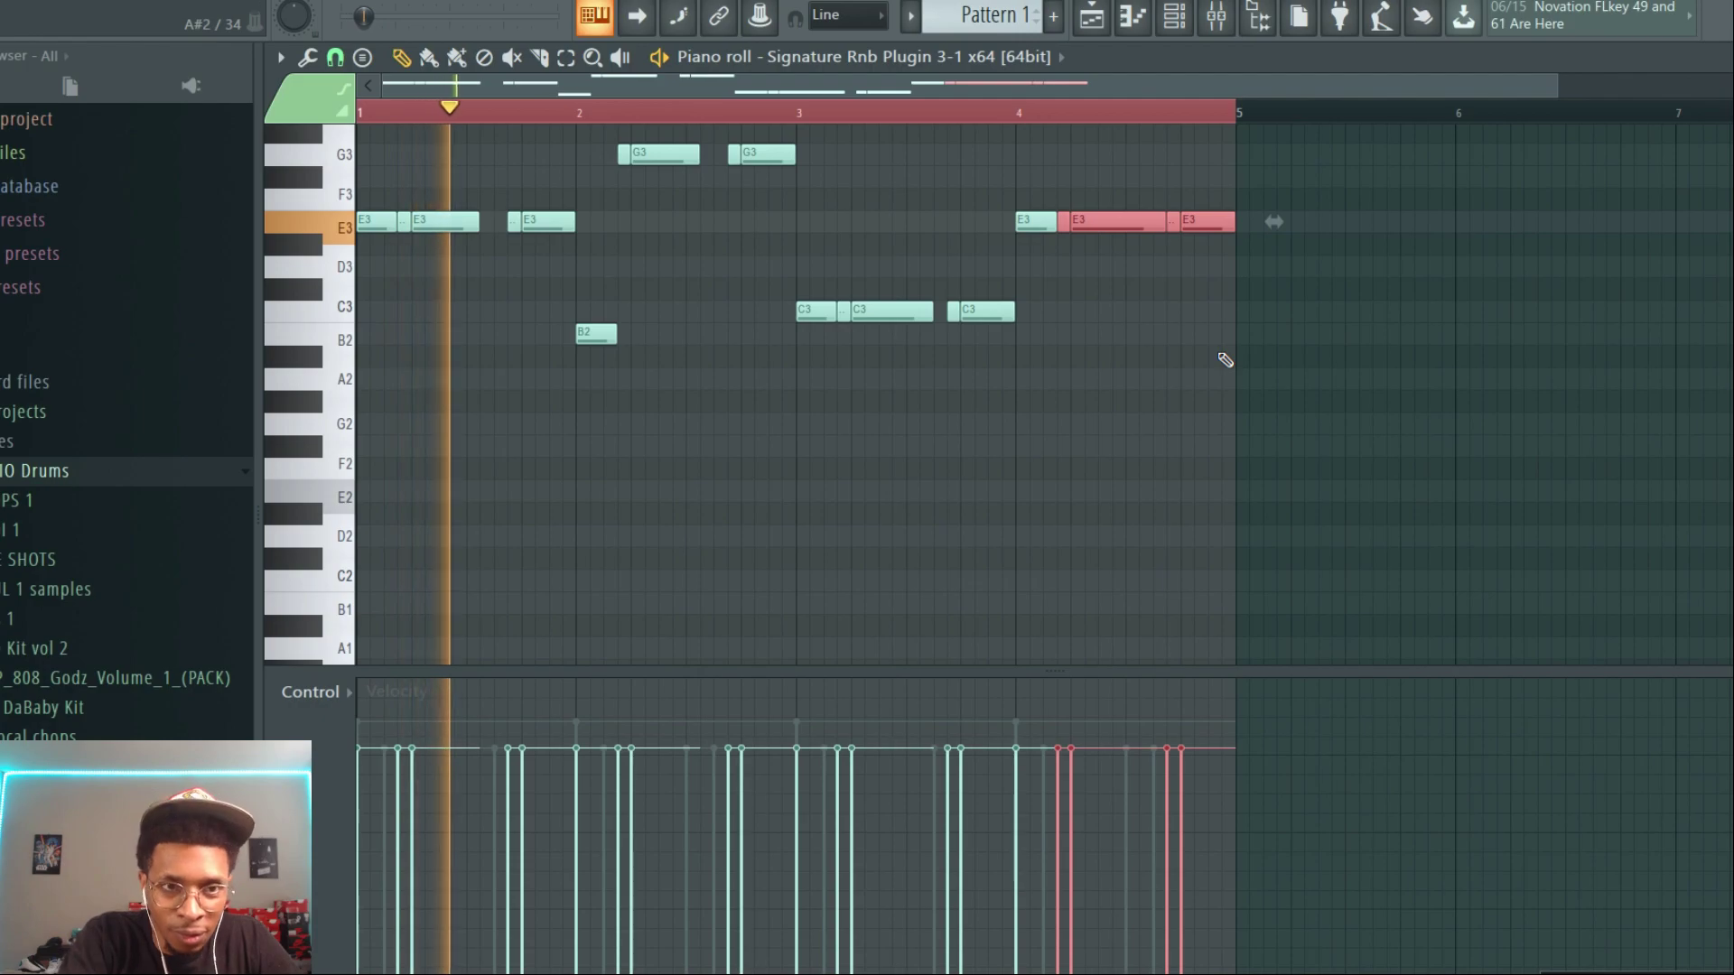
# Step: Stop playback and reopen the Instacomposer 2 channel with Track 6 as the track to generate
pyautogui.press('F6')
pyautogui.press('space')
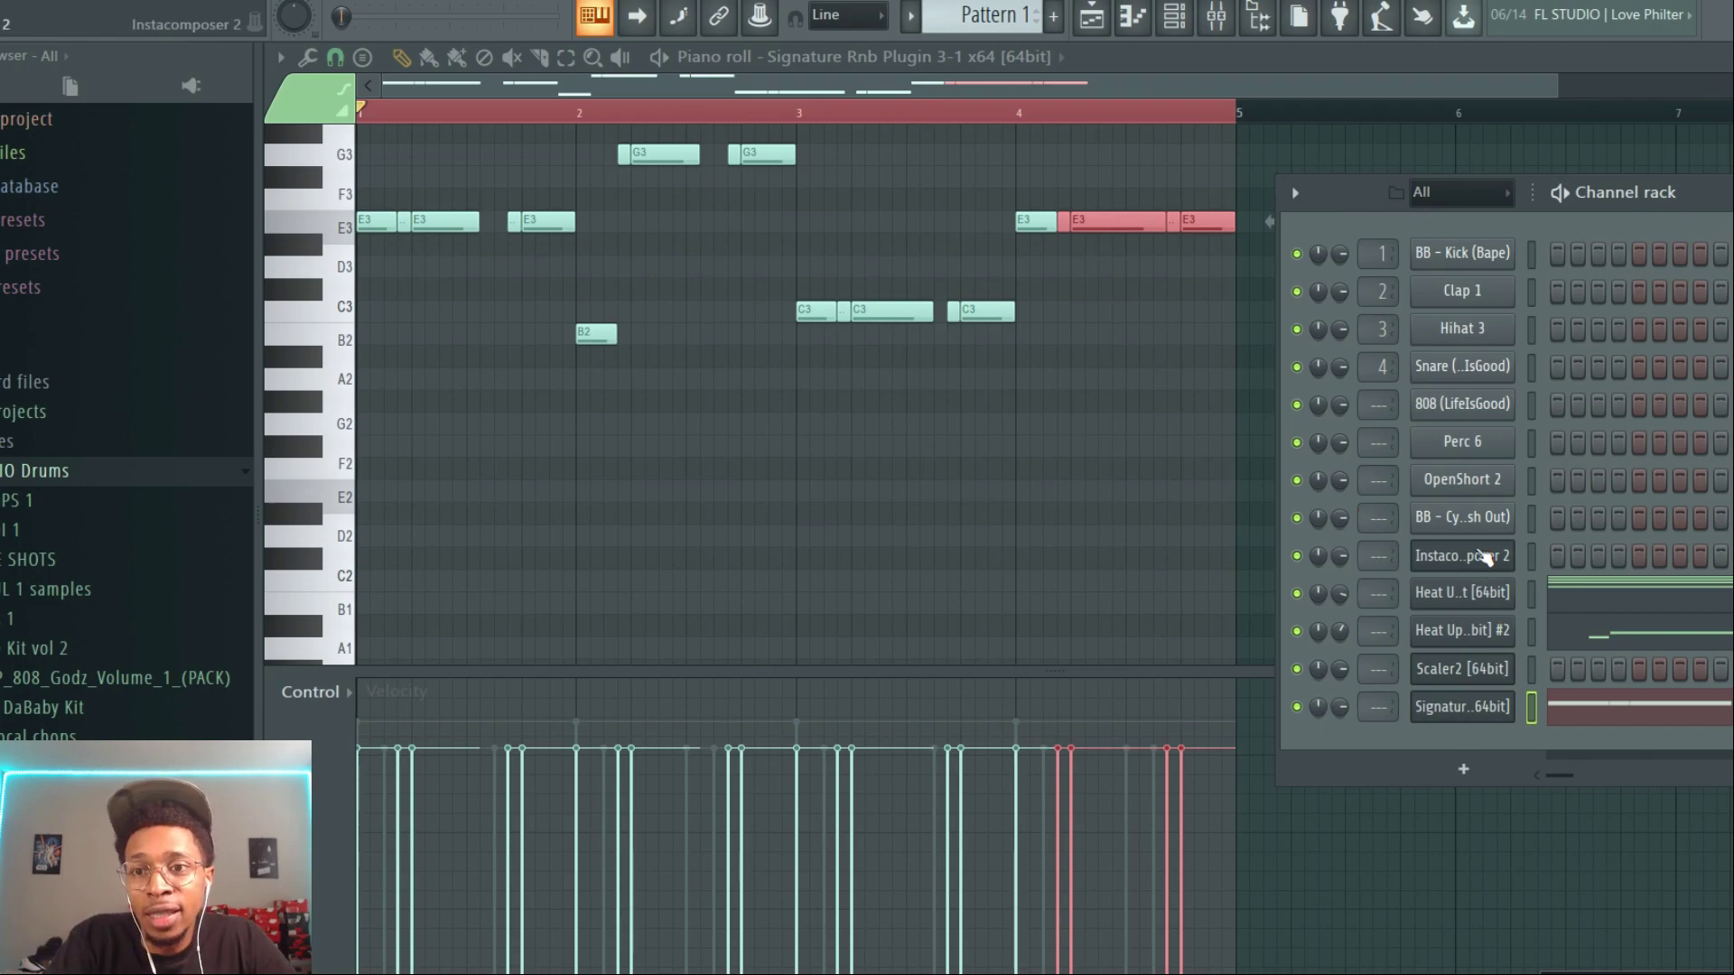
pyautogui.click(1485, 556)
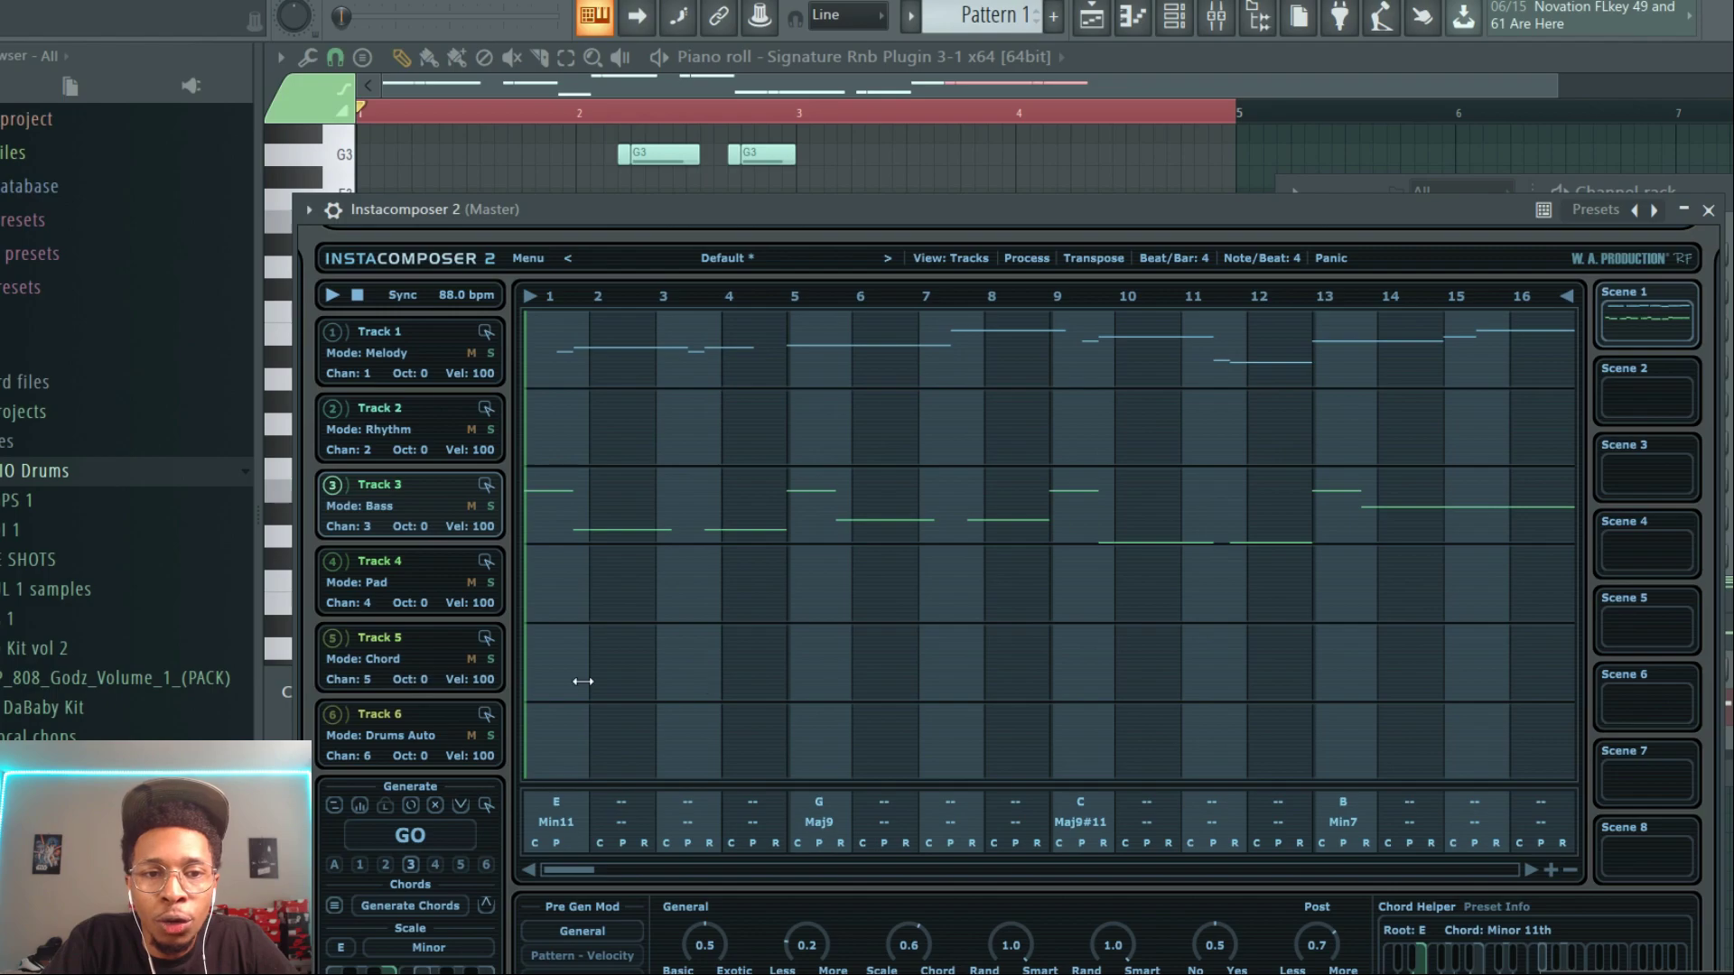
pyautogui.click(328, 717)
# Step: Generate a drum pattern on Instacomposer 2's Track 6 in Drums Auto mode
pyautogui.click(426, 729)
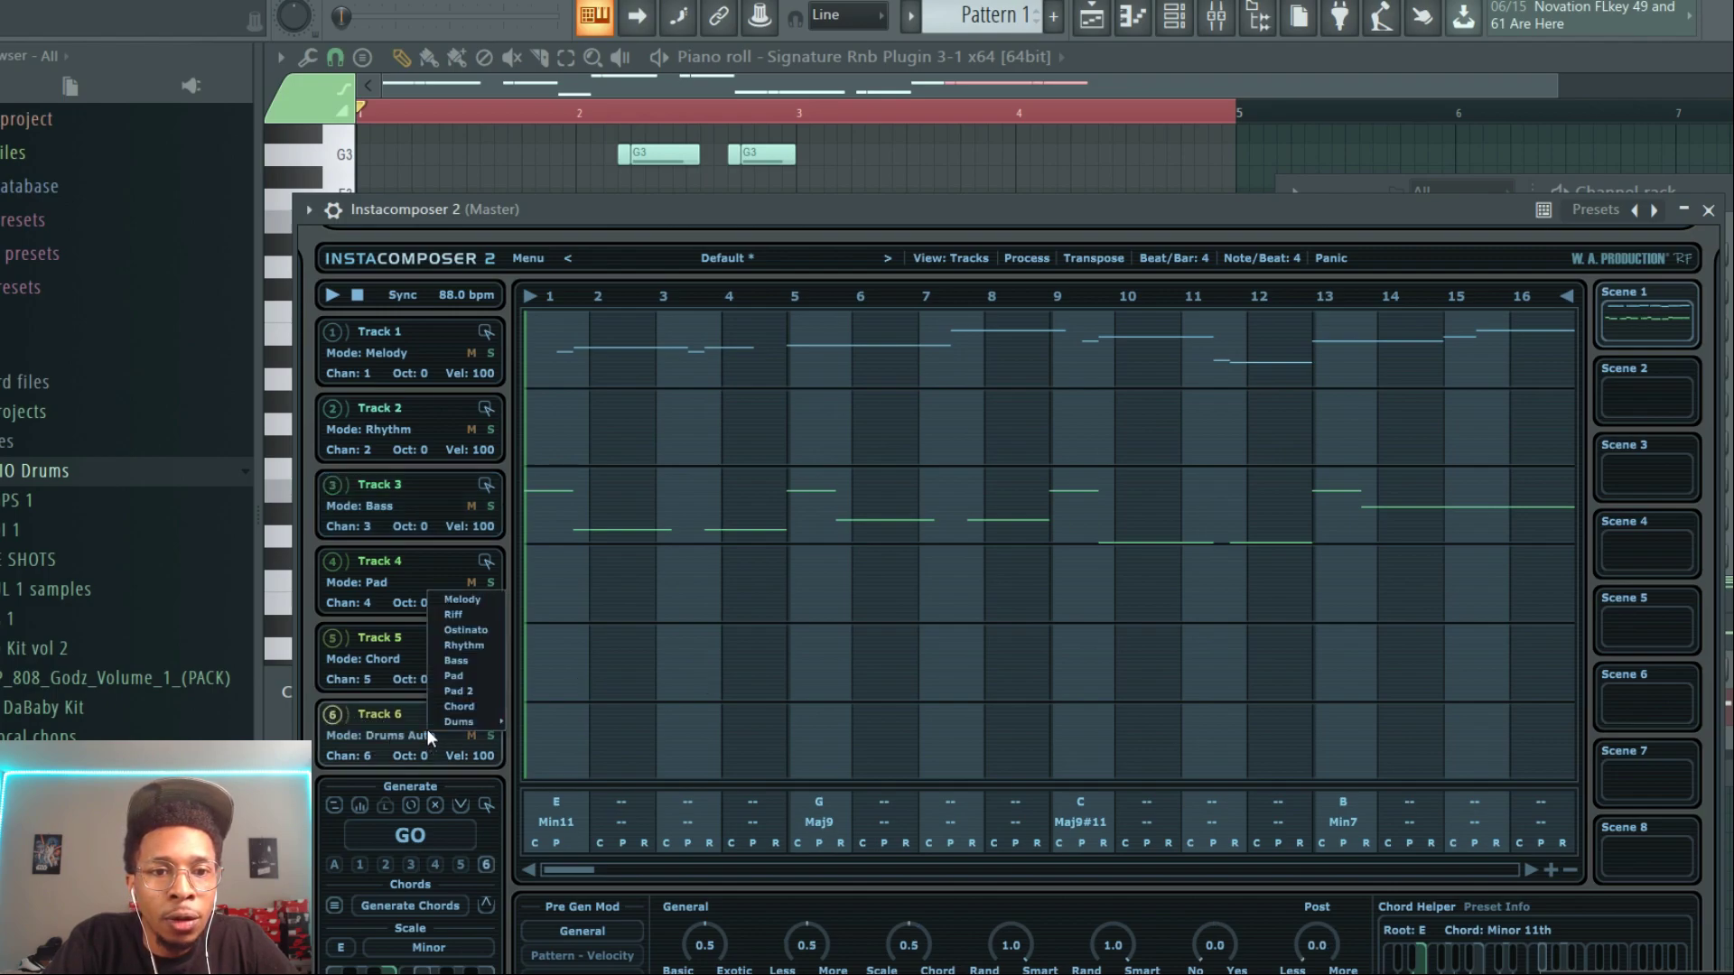
pyautogui.click(426, 717)
pyautogui.click(377, 739)
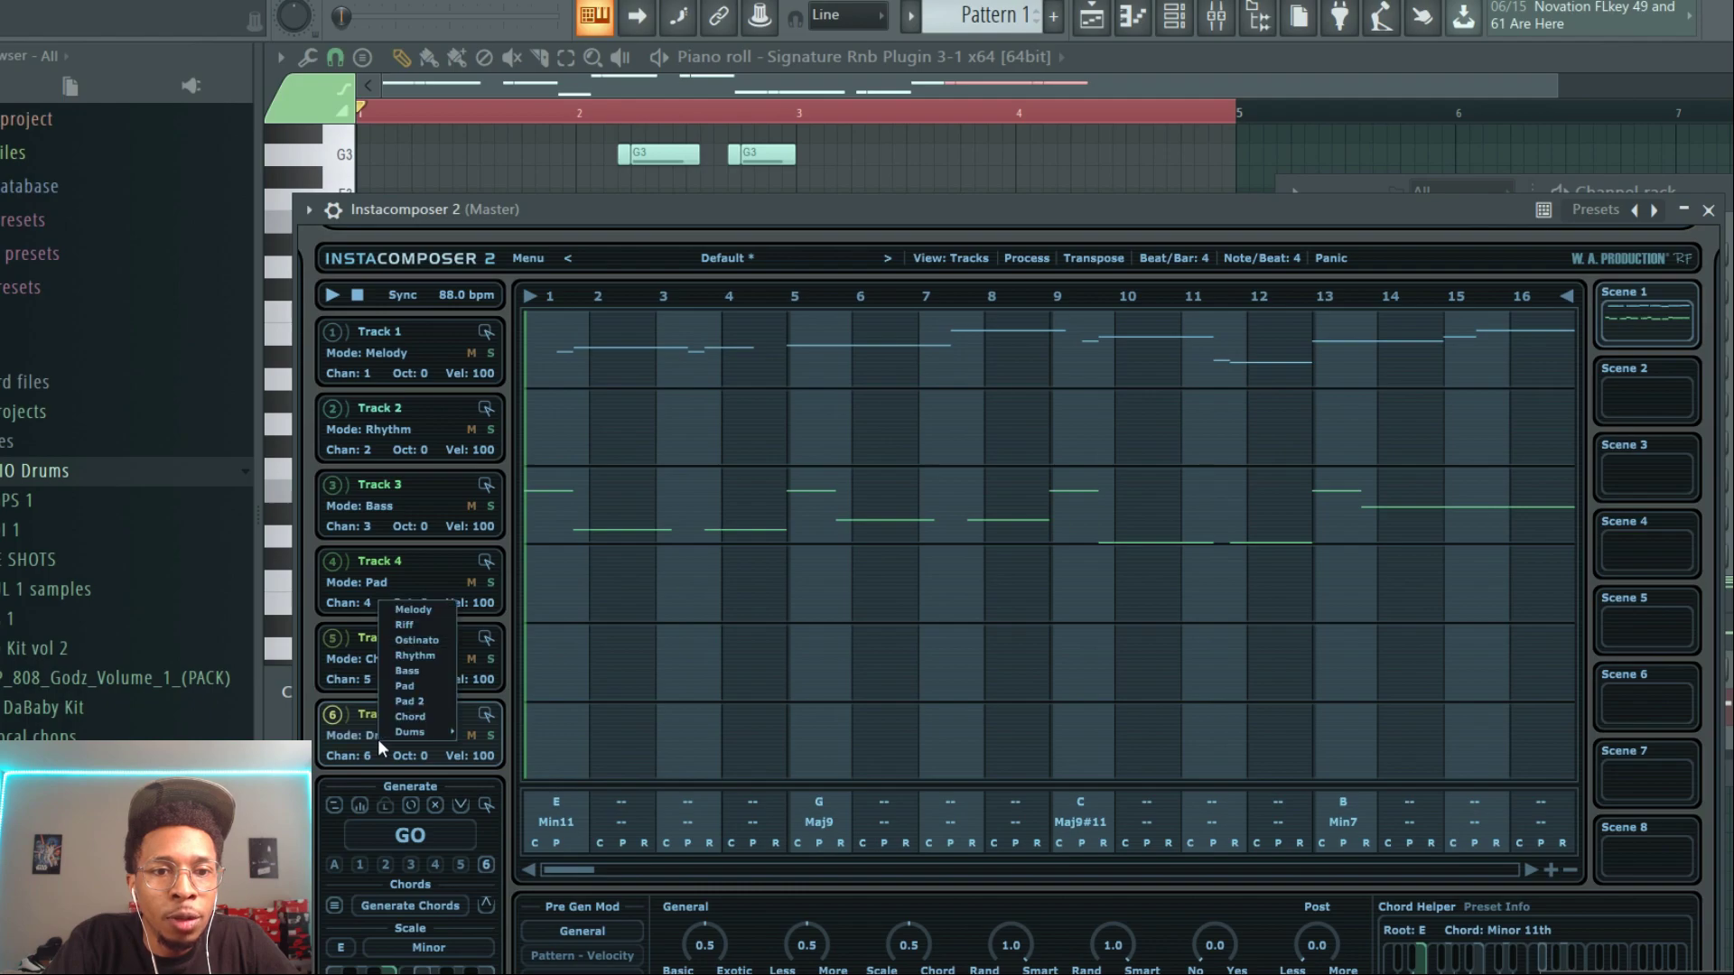
pyautogui.moveTo(440, 730)
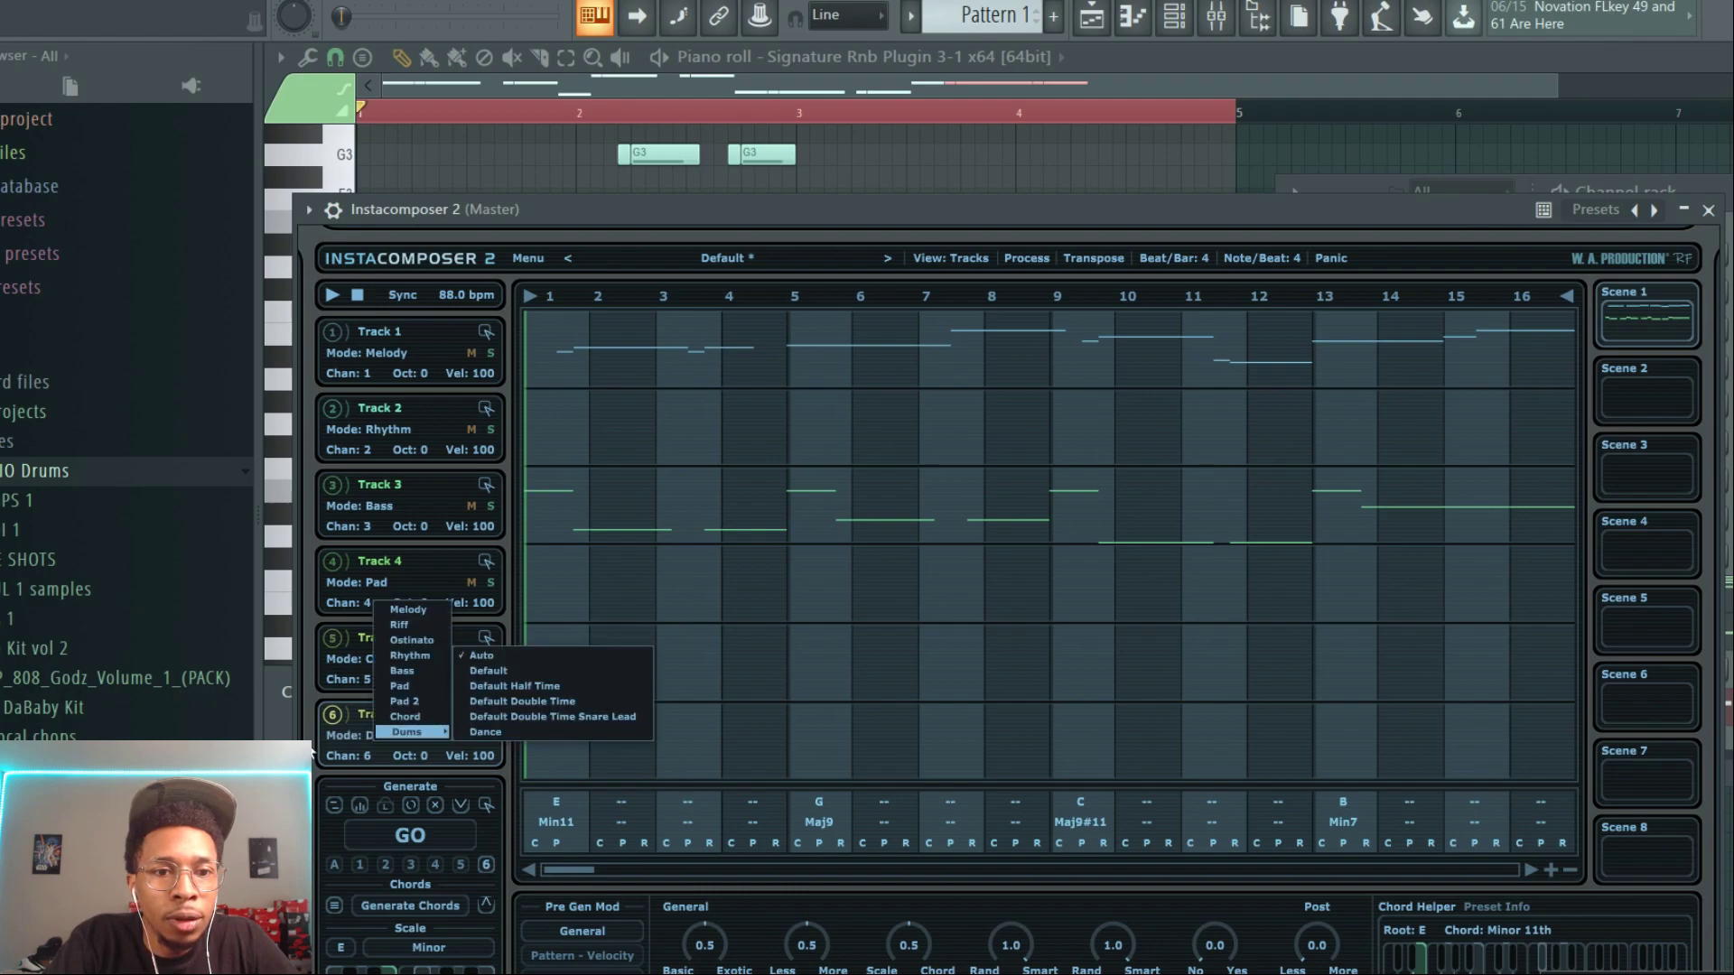
pyautogui.click(331, 733)
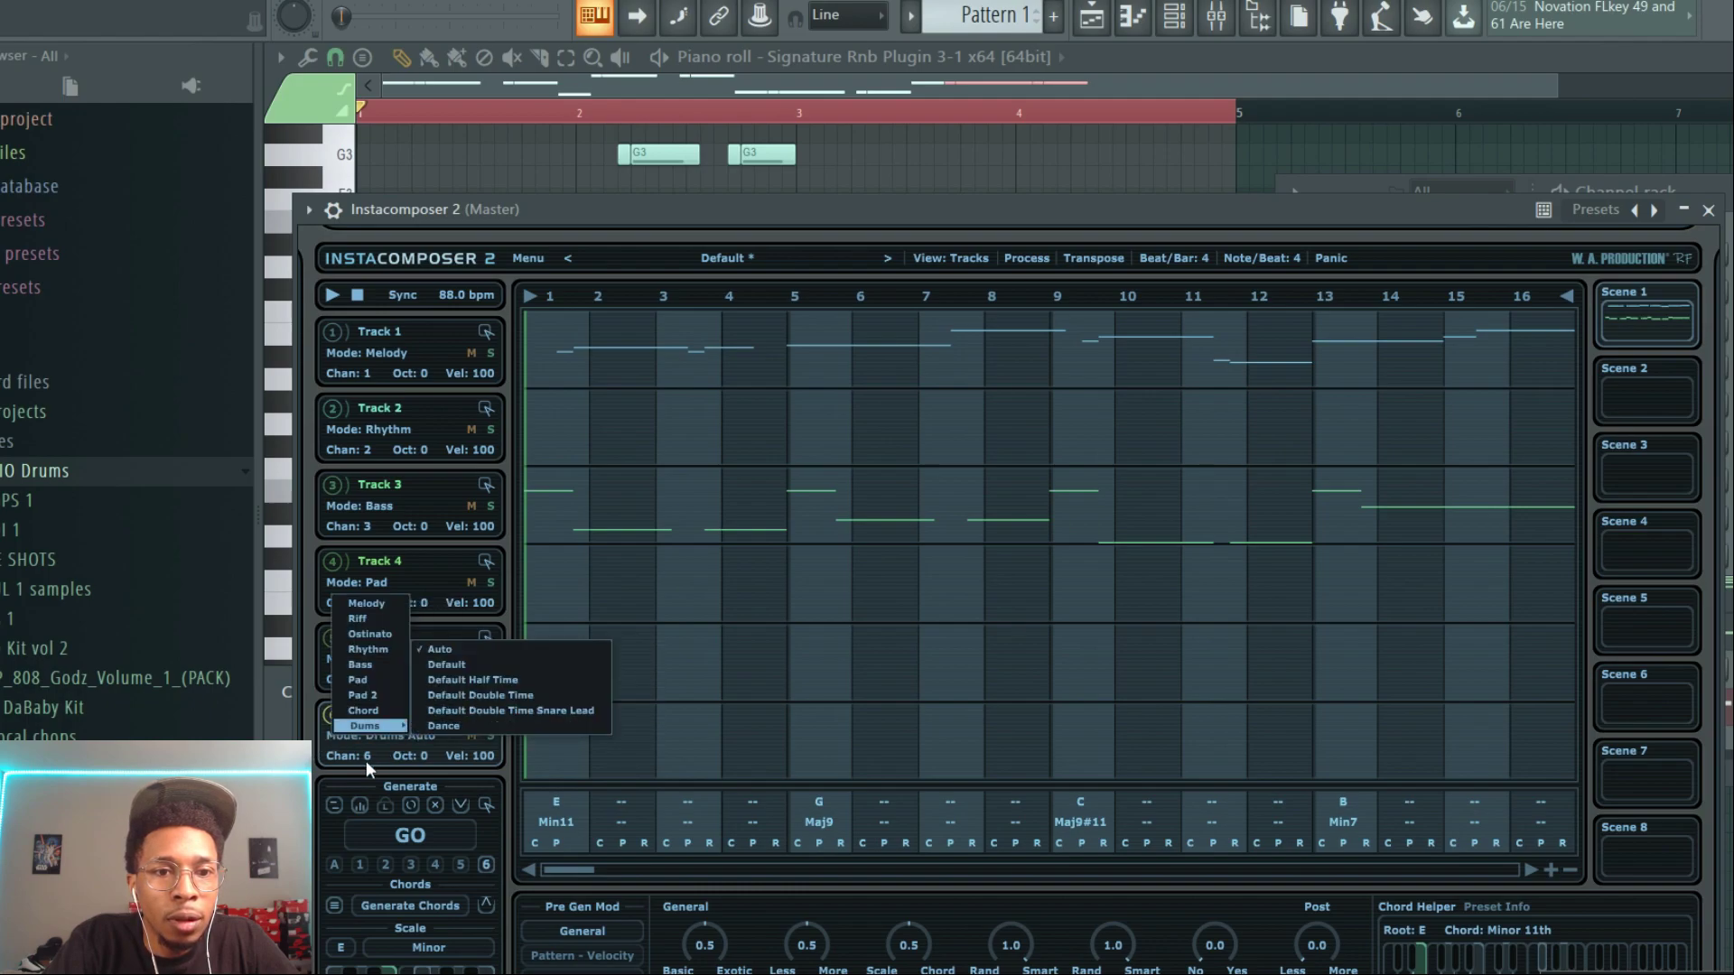
pyautogui.click(383, 756)
pyautogui.click(383, 755)
pyautogui.click(370, 736)
pyautogui.click(370, 735)
pyautogui.click(367, 831)
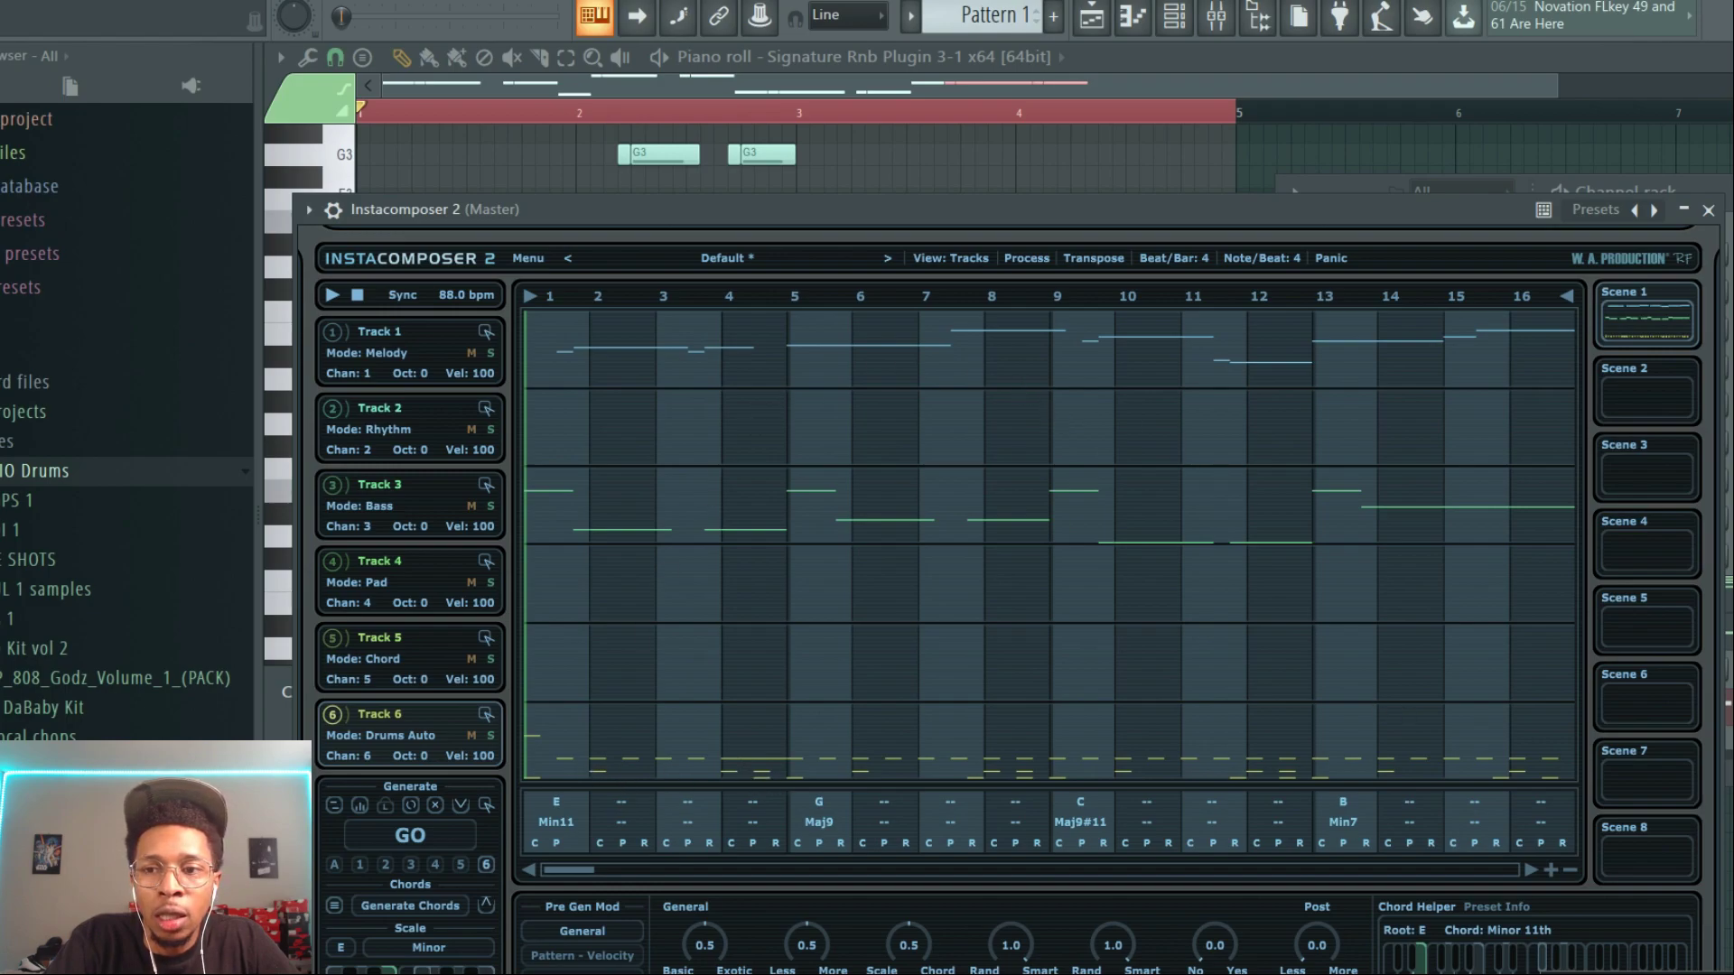
# Step: Arrange the Instacomposer 2 window beside the Channel rack and transfer Track 6's drum MIDI onto the BB - Kick (Bape) channel
pyautogui.press('F6')
pyautogui.moveTo(755, 241); pyautogui.dragTo(386, 161)
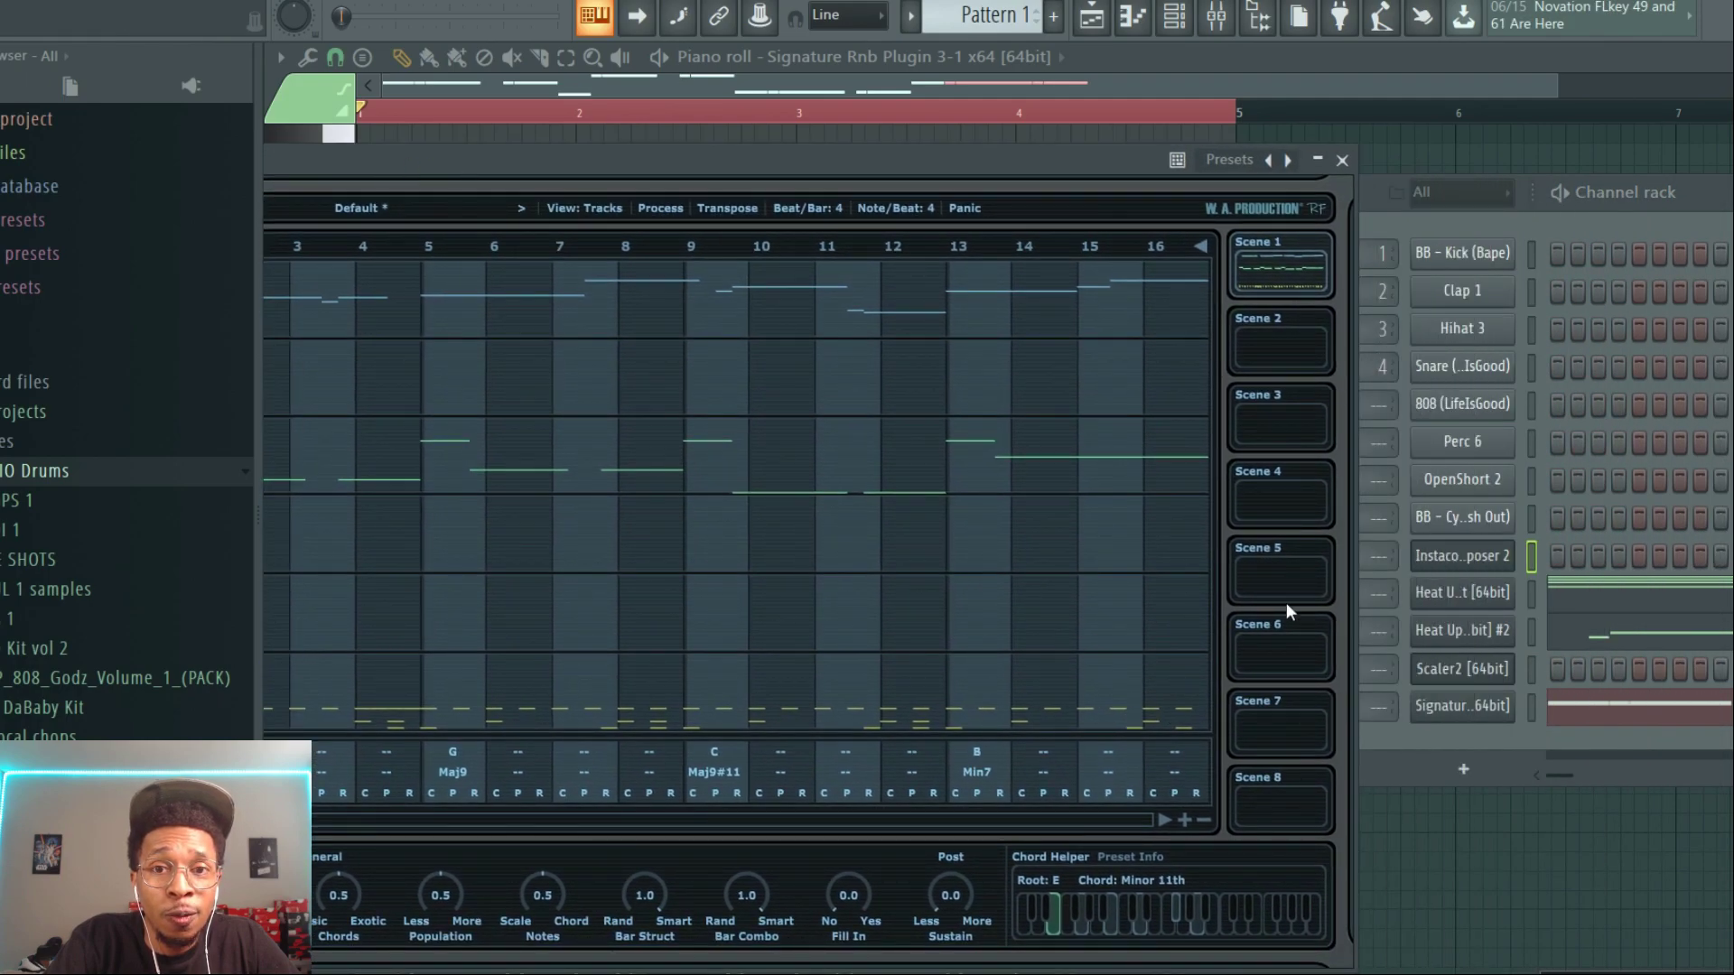
pyautogui.moveTo(786, 149); pyautogui.dragTo(1212, 118)
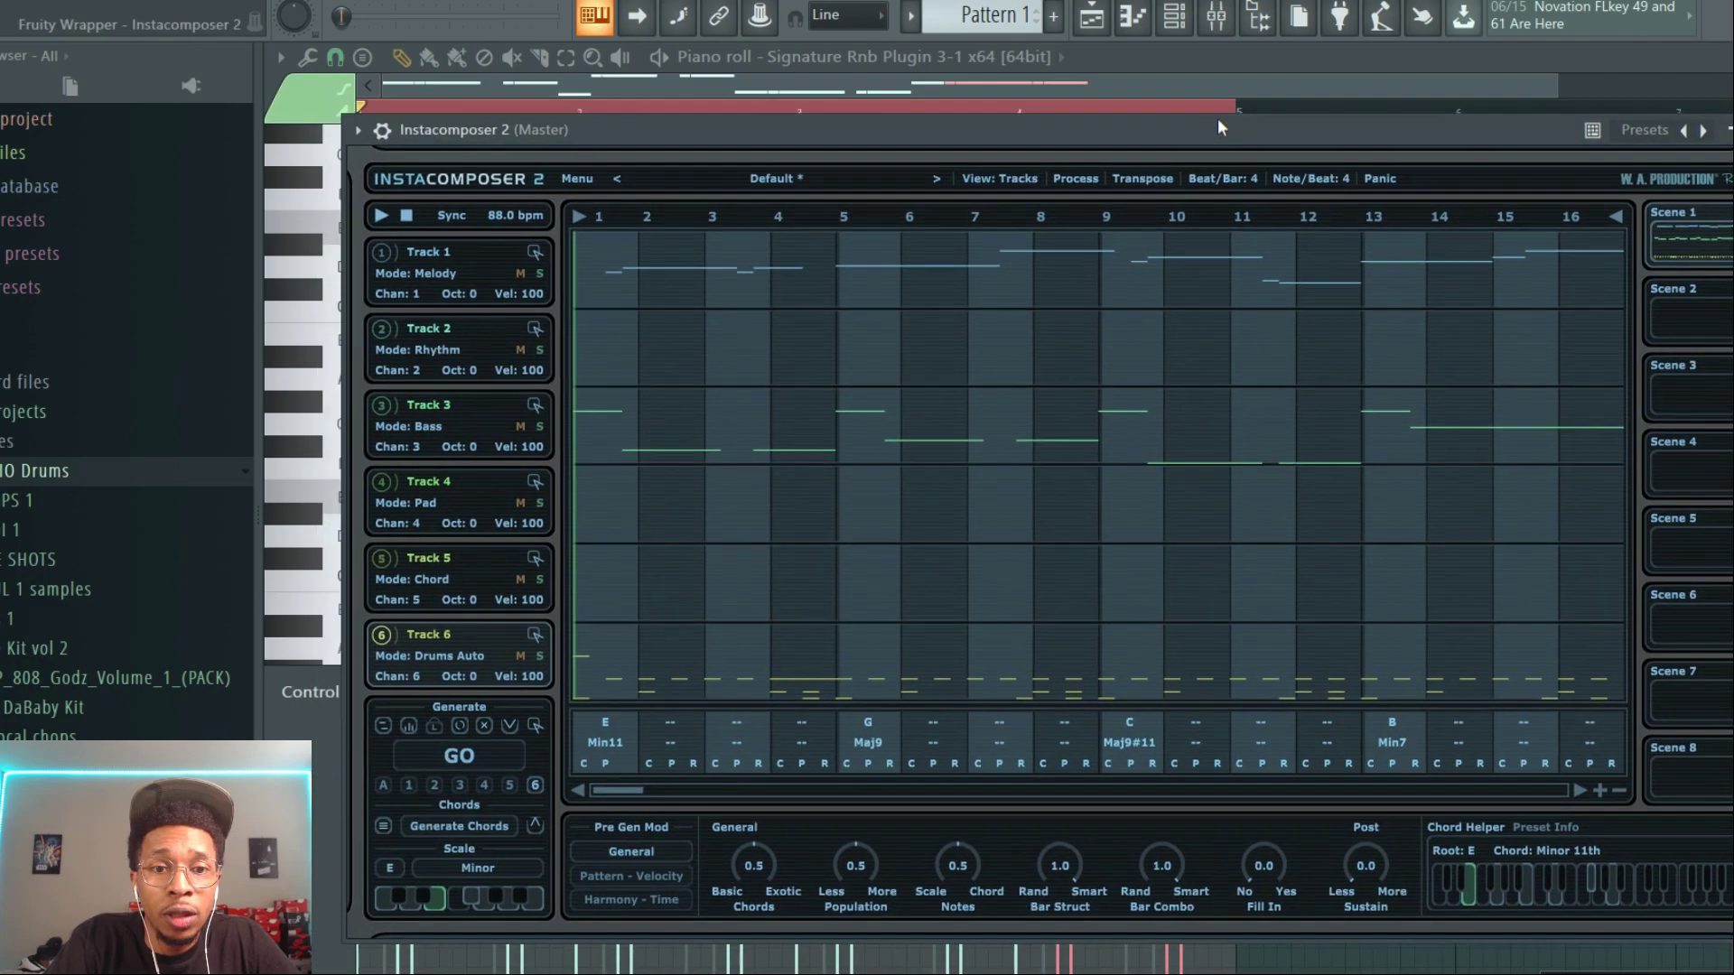
pyautogui.moveTo(945, 133); pyautogui.dragTo(855, 279)
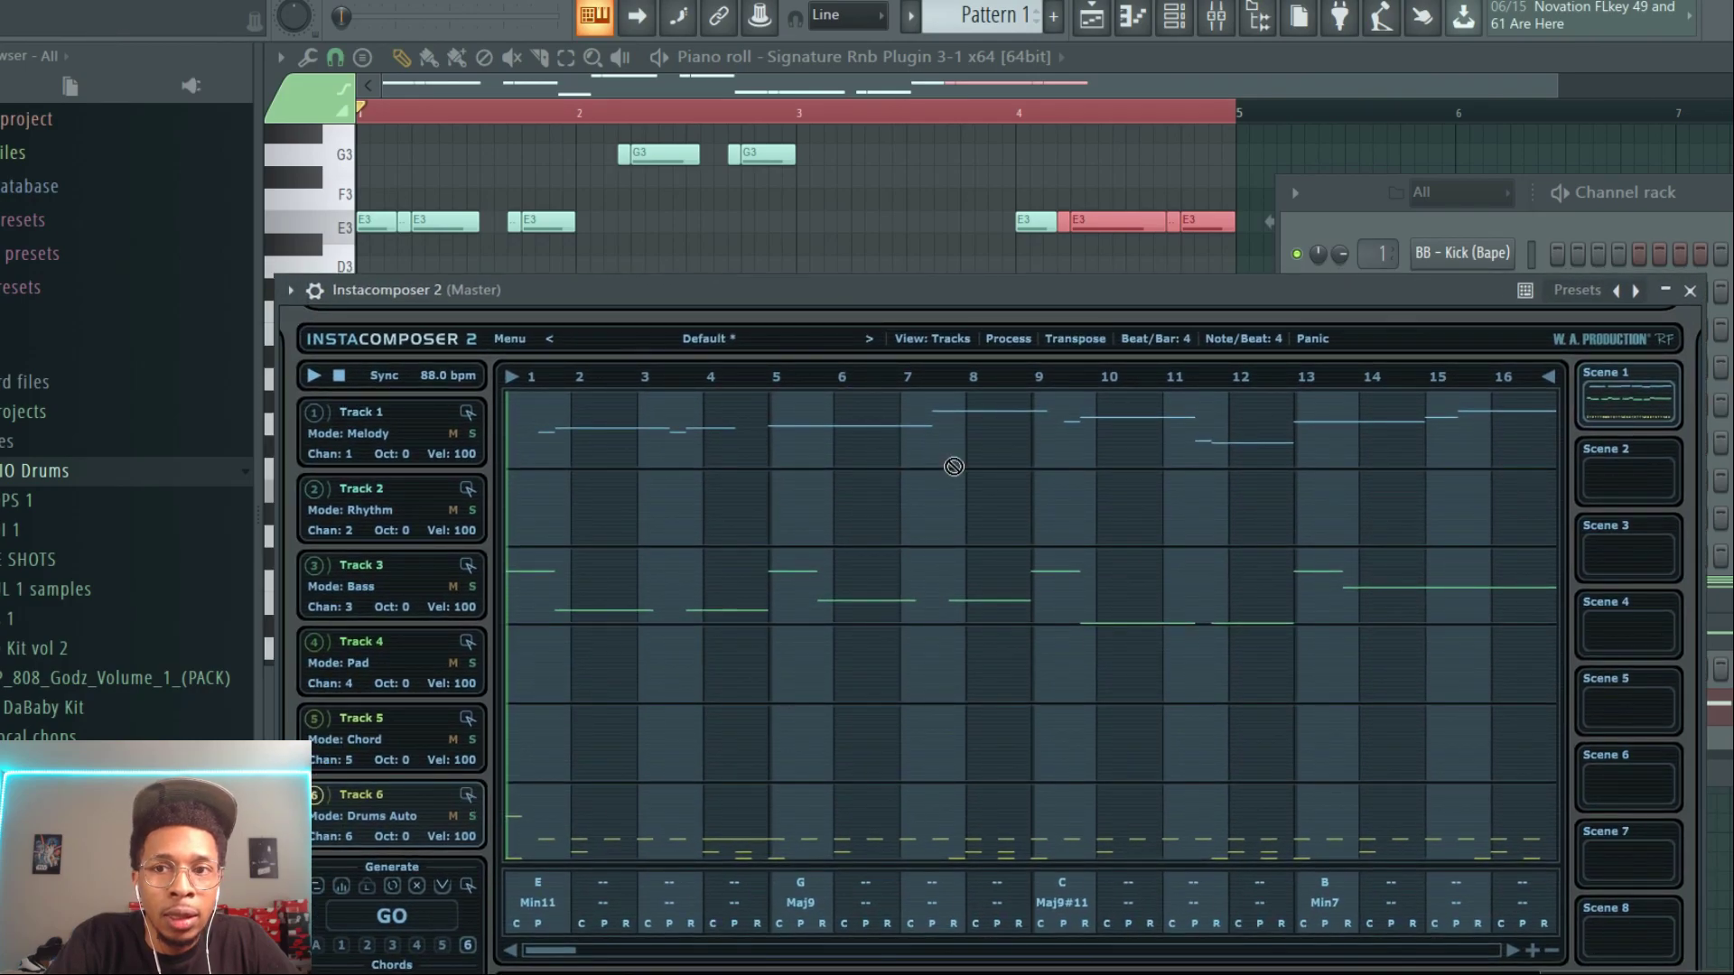
pyautogui.click(1457, 250)
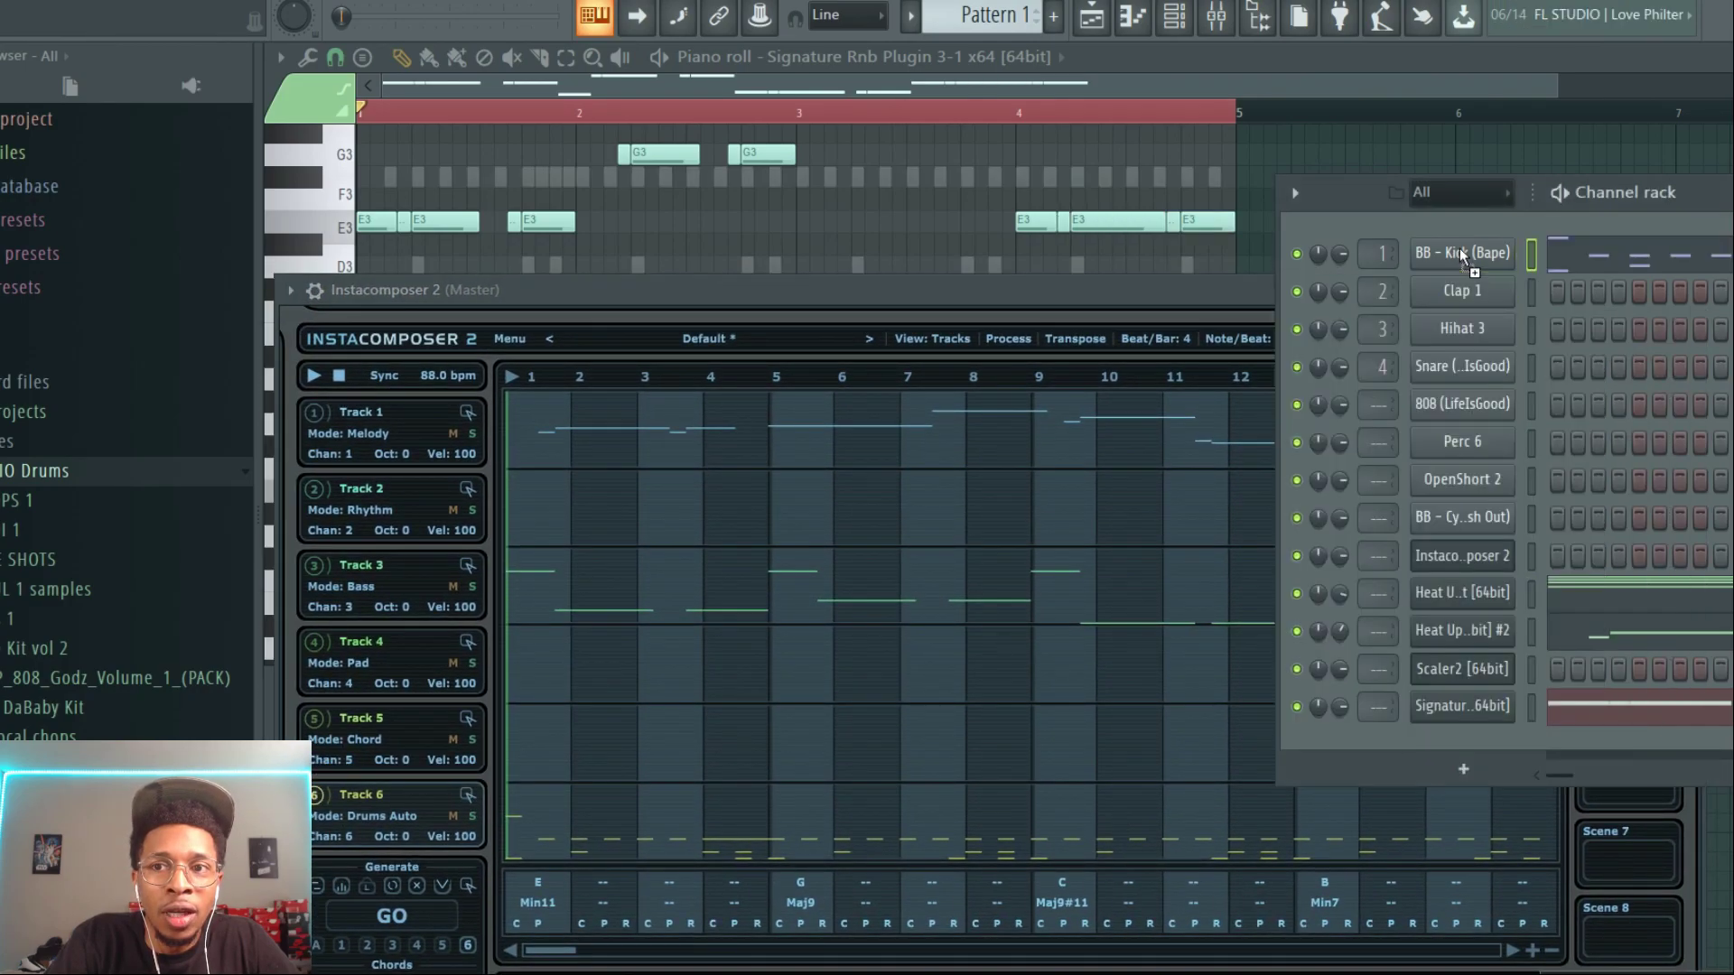
# Step: Cut all notes above the C3 row from the BB - Kick (Bape) piano roll, keeping only the kick notes
pyautogui.click(1590, 256)
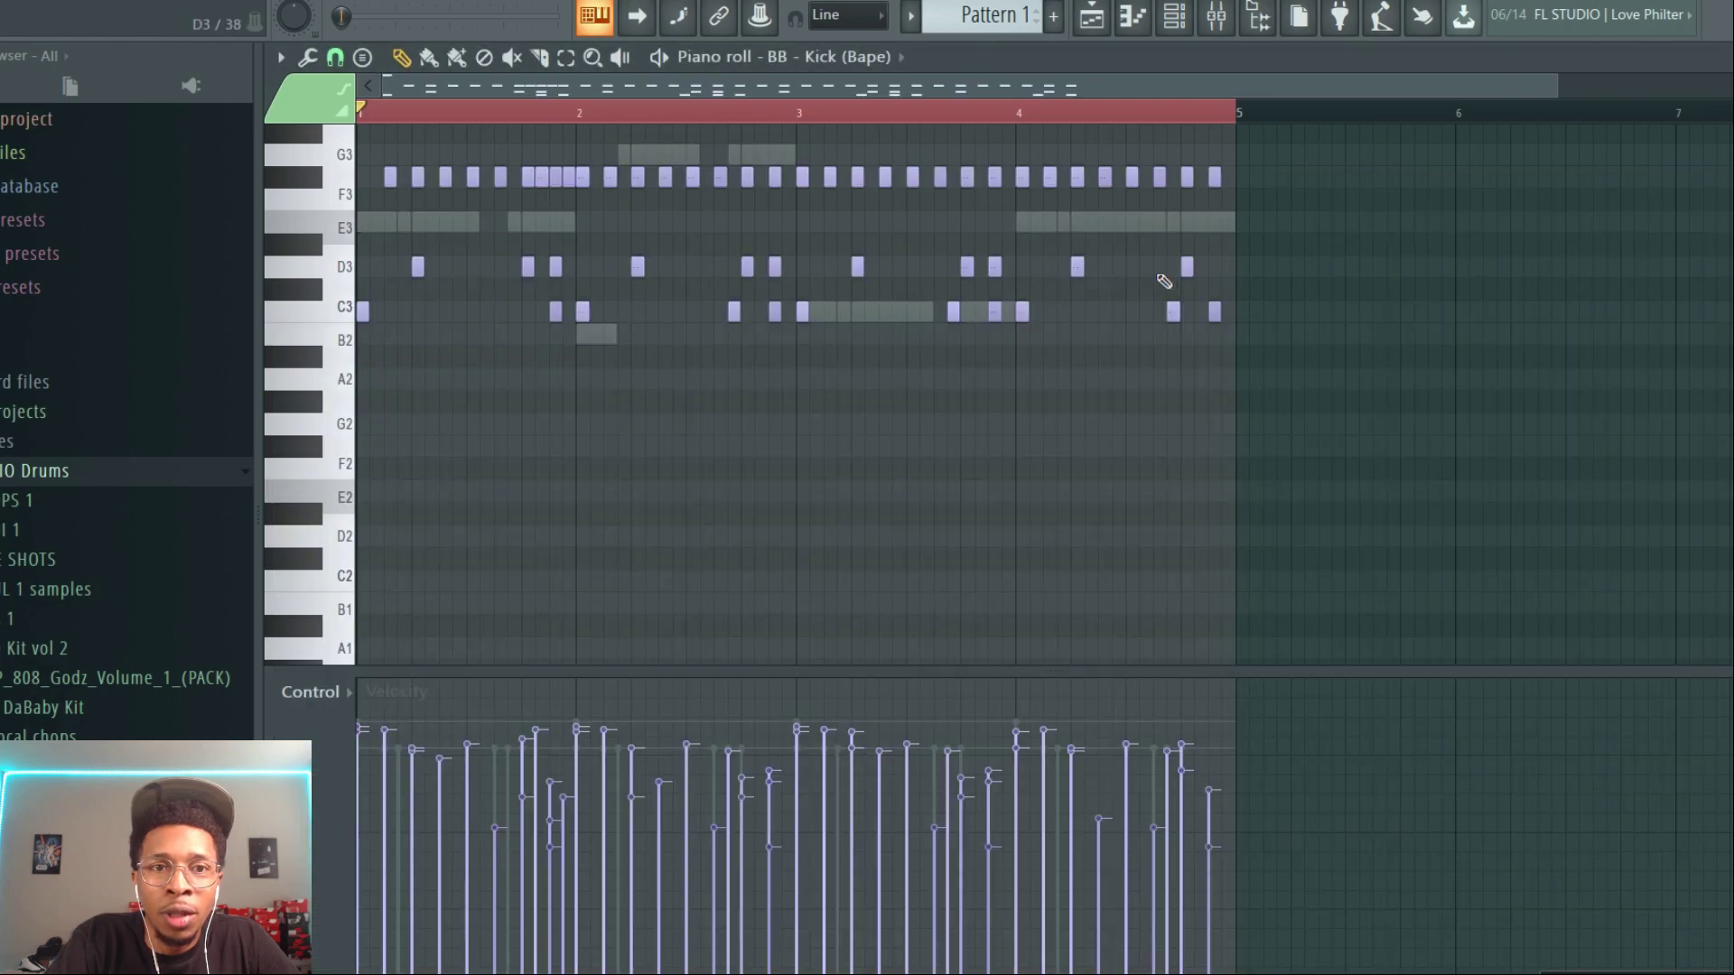
pyautogui.scroll(4, 666, 457)
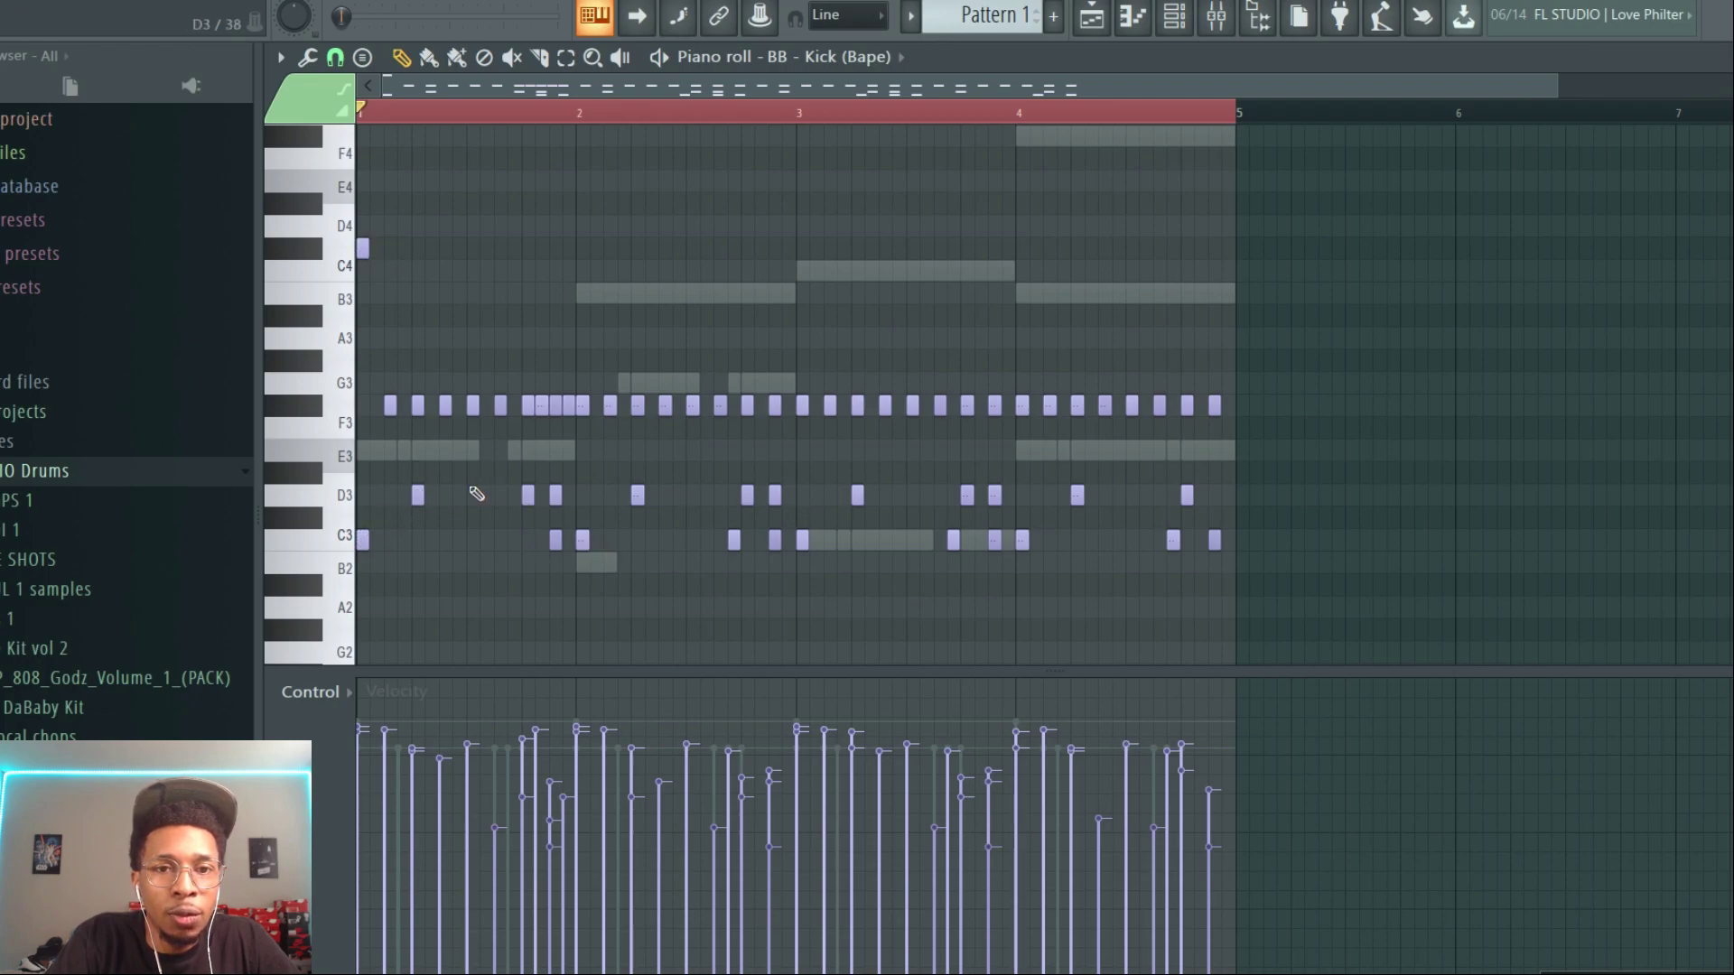
pyautogui.moveTo(1265, 504); pyautogui.dragTo(305, 178)
pyautogui.press('Delete')
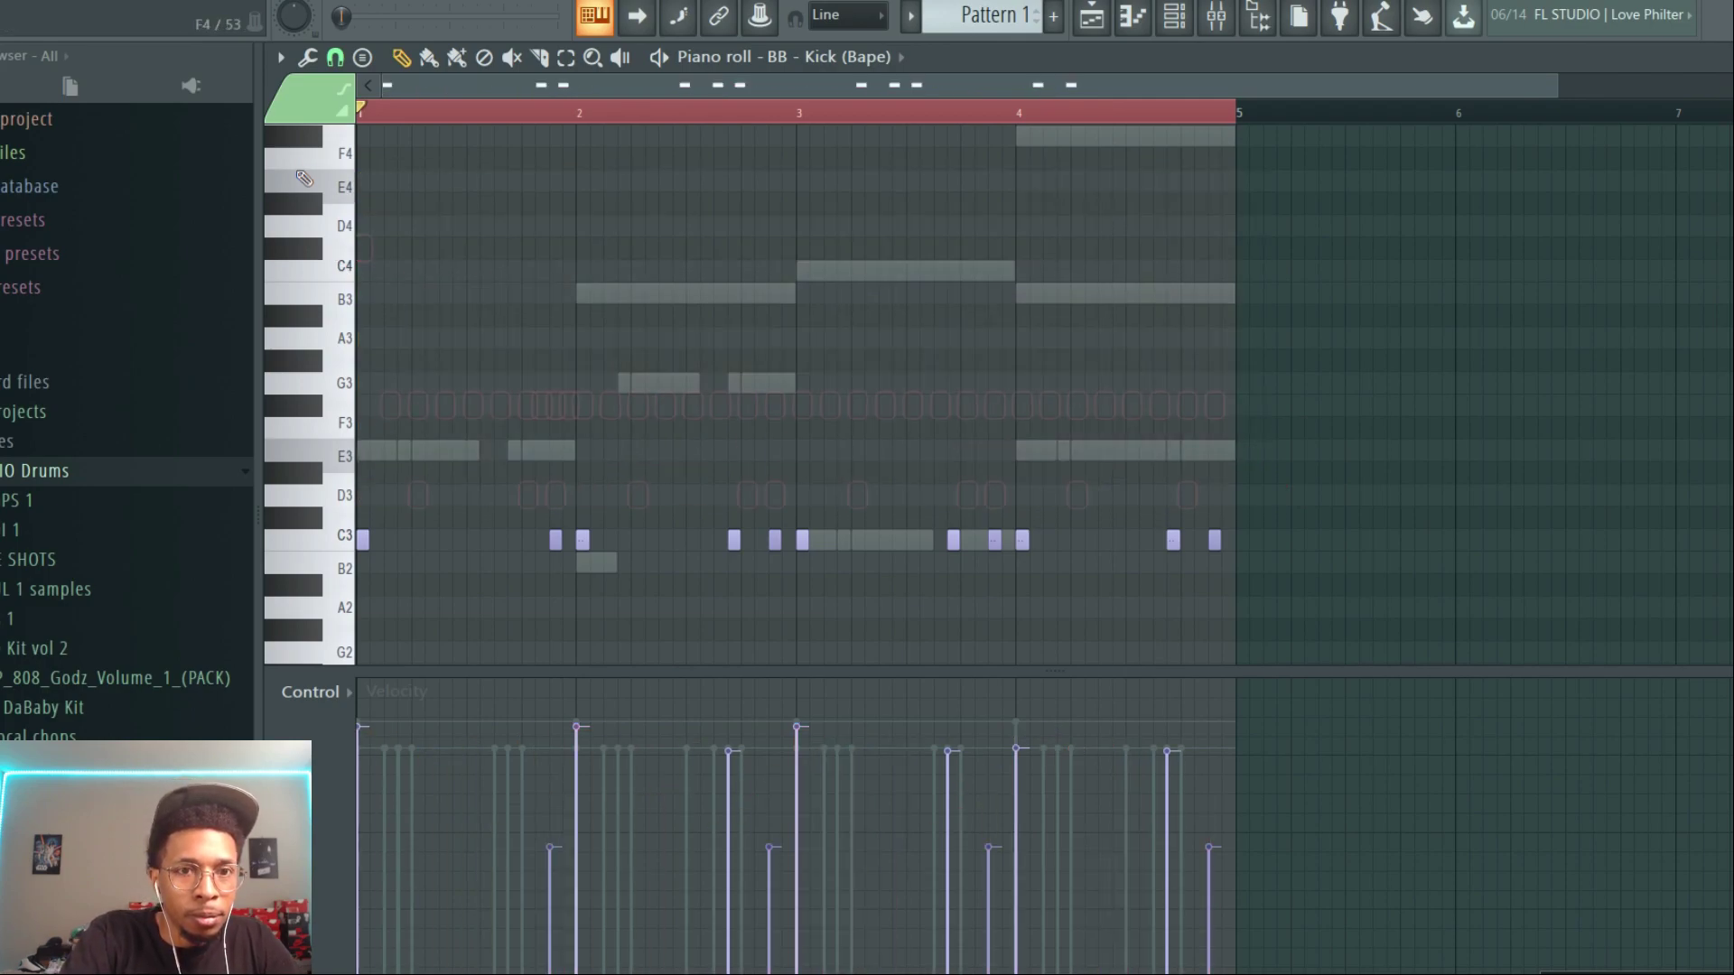
# Step: Raise the kick notes by two octaves to C5 and play the pattern
pyautogui.hotkey('shift', 'Up')
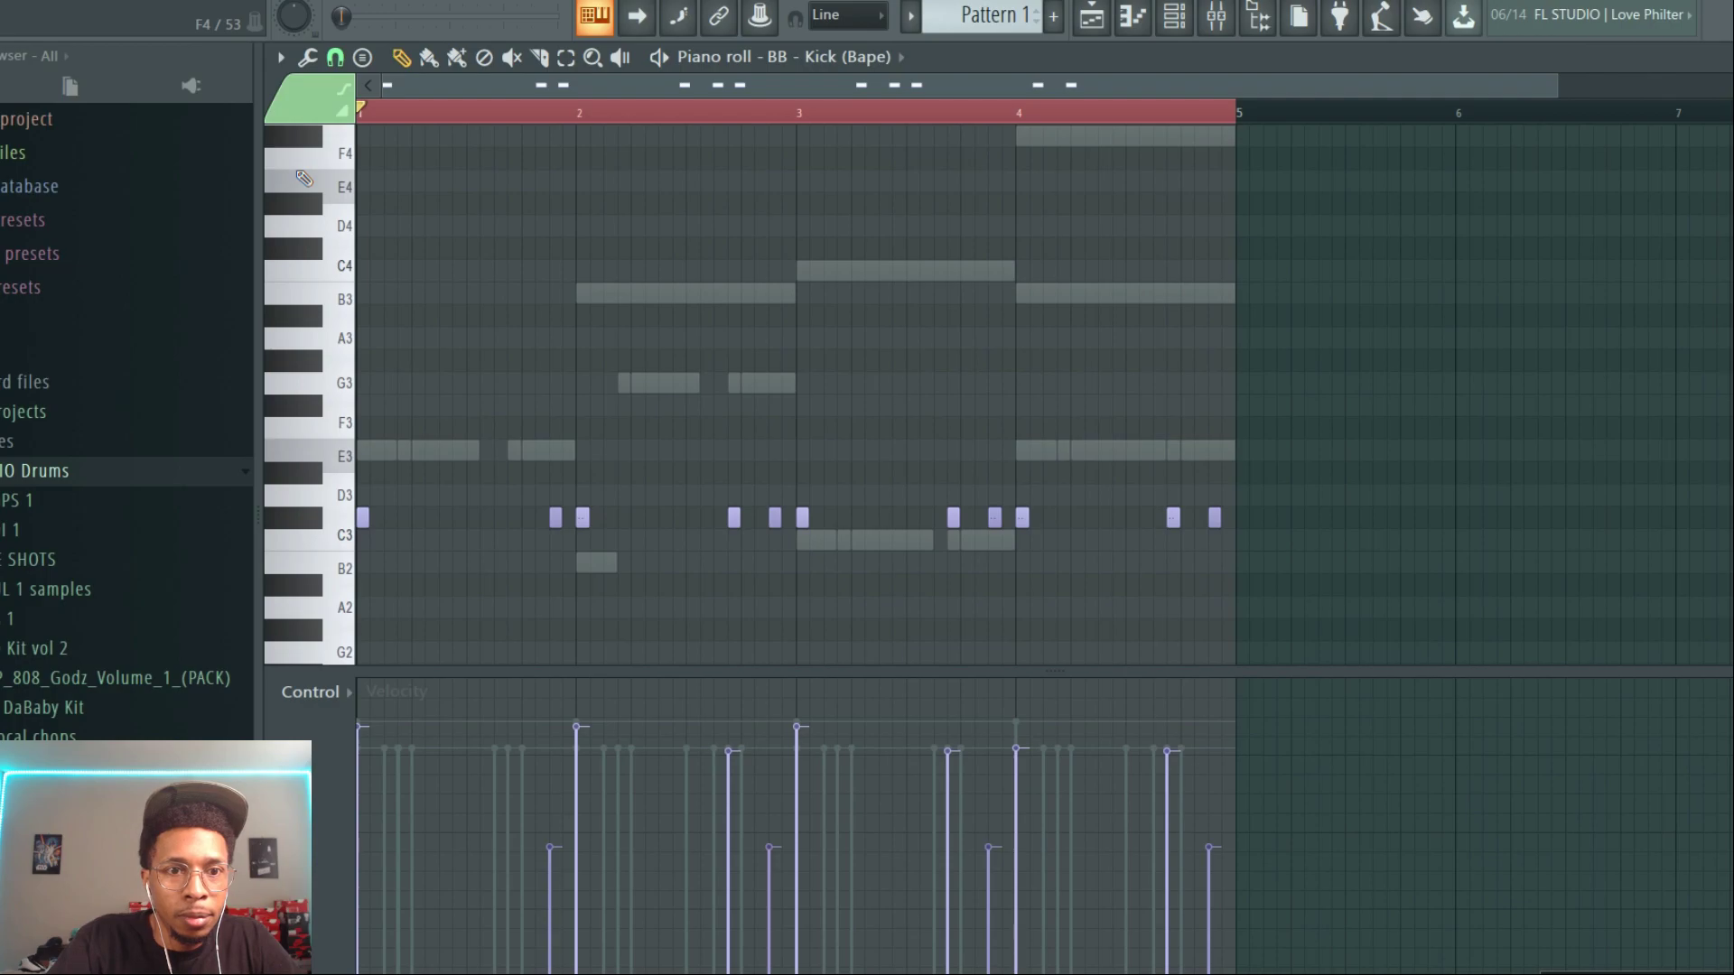
pyautogui.hotkey('shift', 'Down')
pyautogui.hotkey('shift', 'Down')
pyautogui.hotkey('shift', 'Up')
pyautogui.hotkey('ctrl', 'Up')
pyautogui.hotkey('ctrl', 'Up')
pyautogui.press('space')
pyautogui.press('space')
pyautogui.press('space')
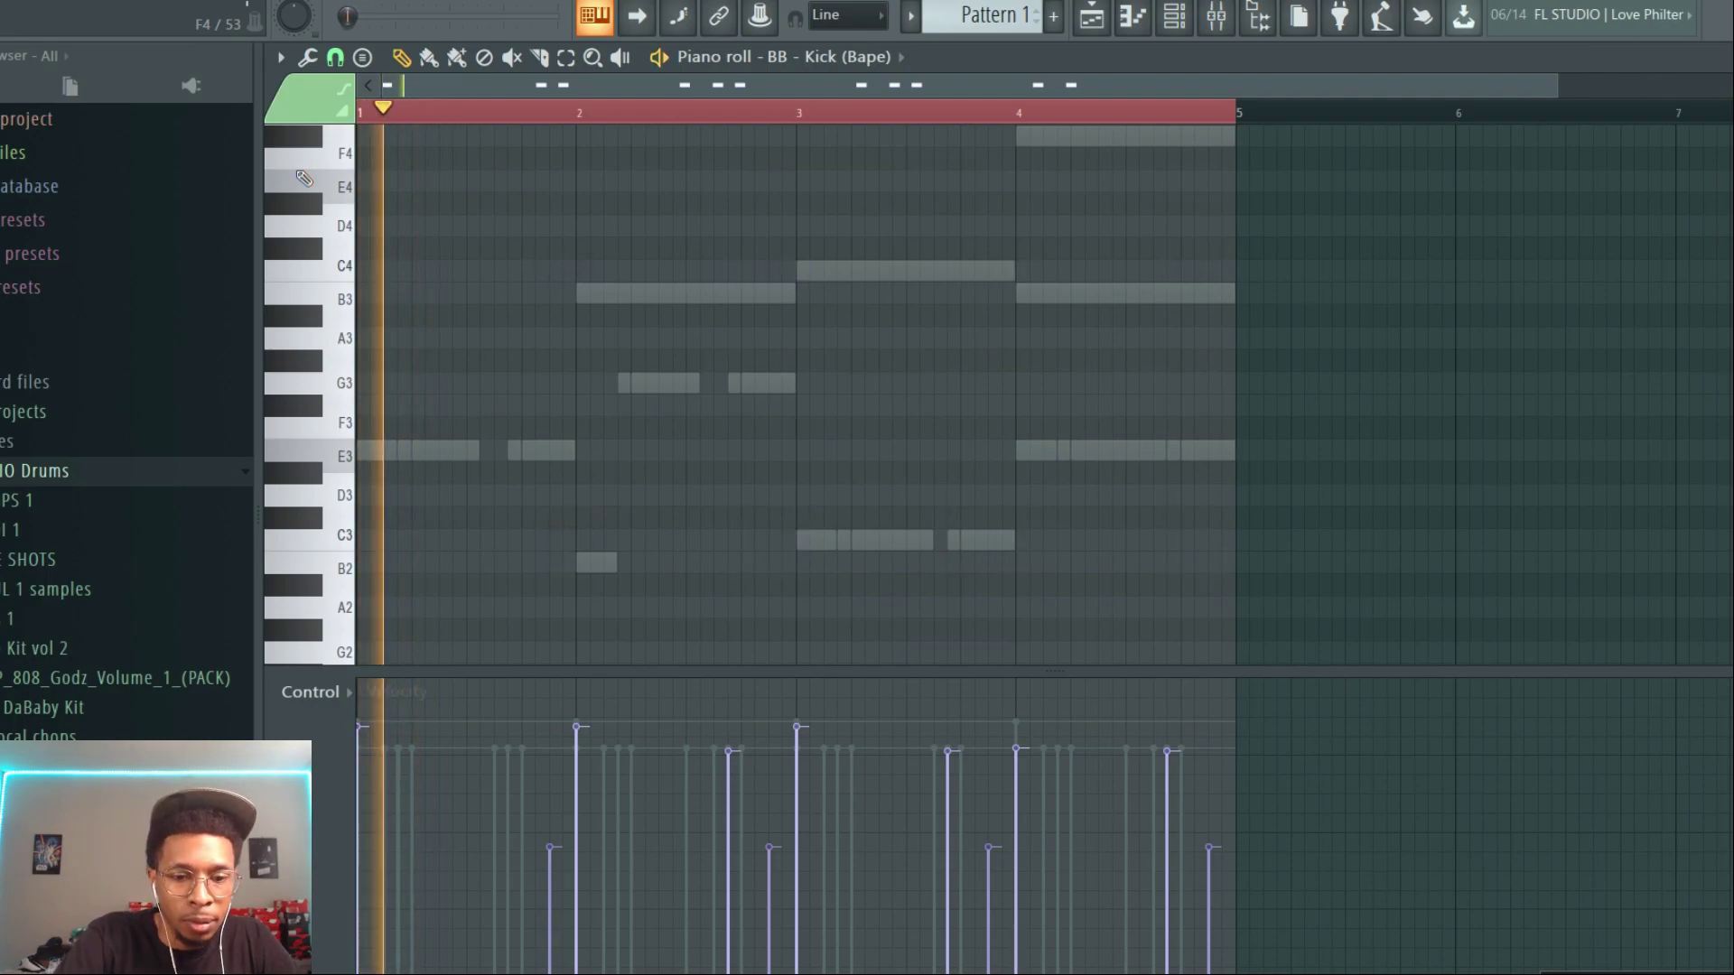
# Step: Stop playback, paste the cut drum notes into Clap 1's piano roll and lower them two semitones
pyautogui.press('F6')
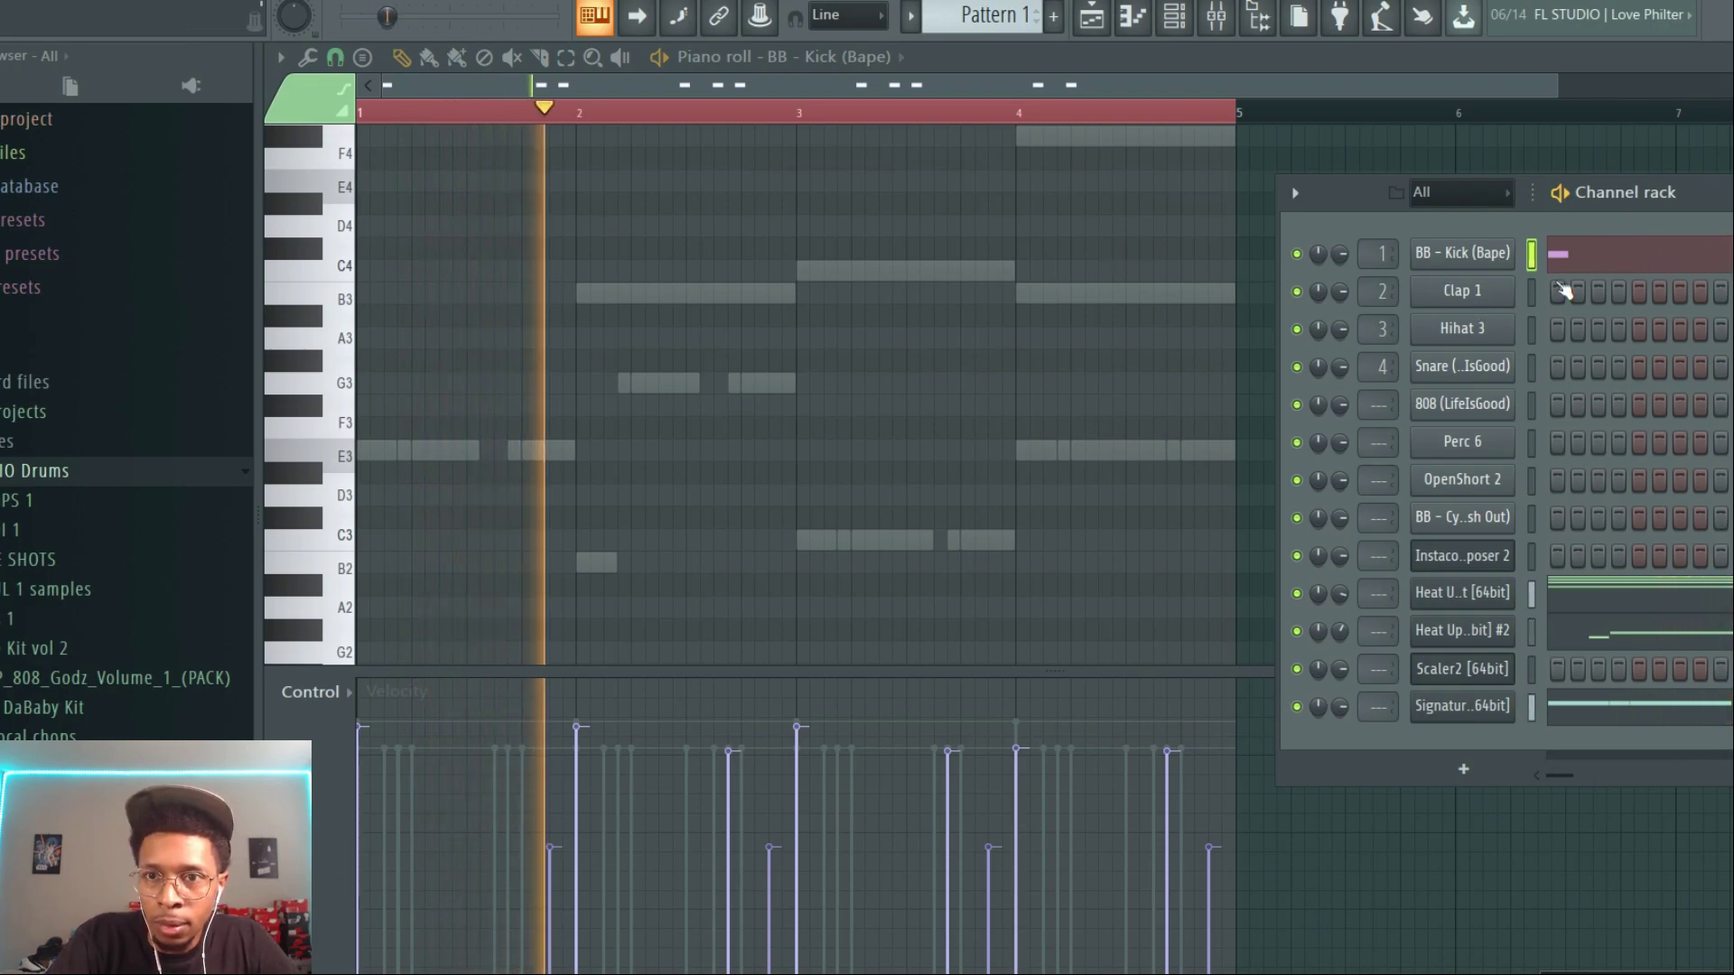
pyautogui.press('space')
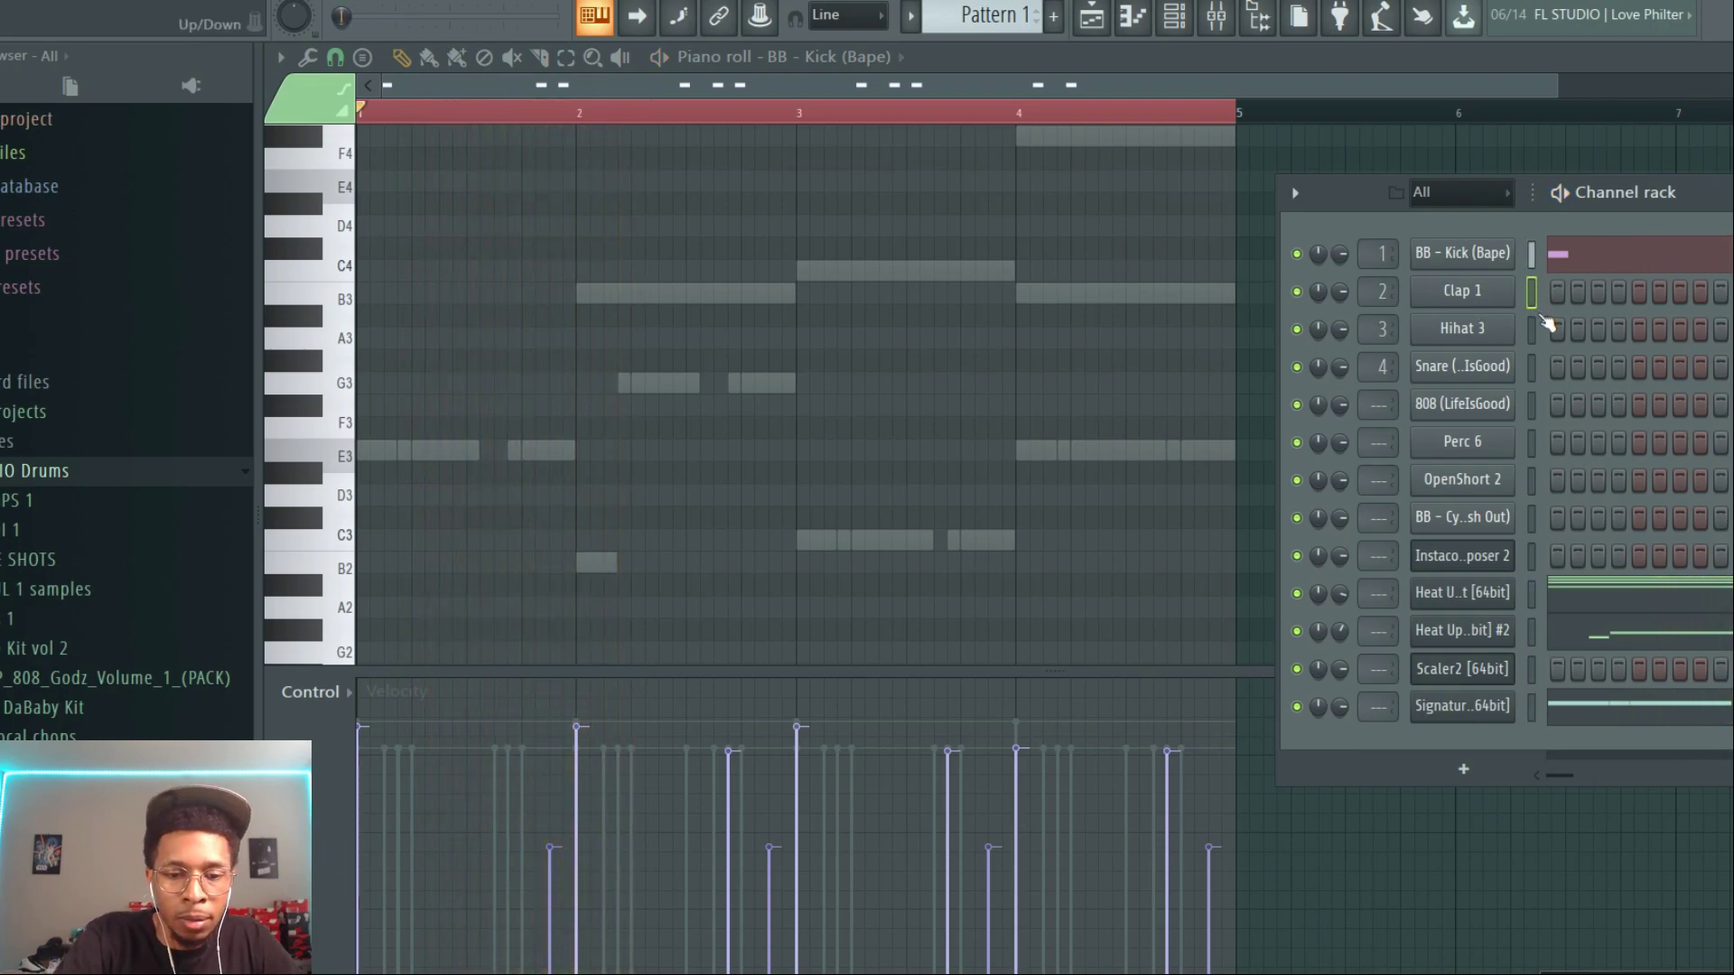
pyautogui.press('F6')
pyautogui.hotkey('ctrl', 'v')
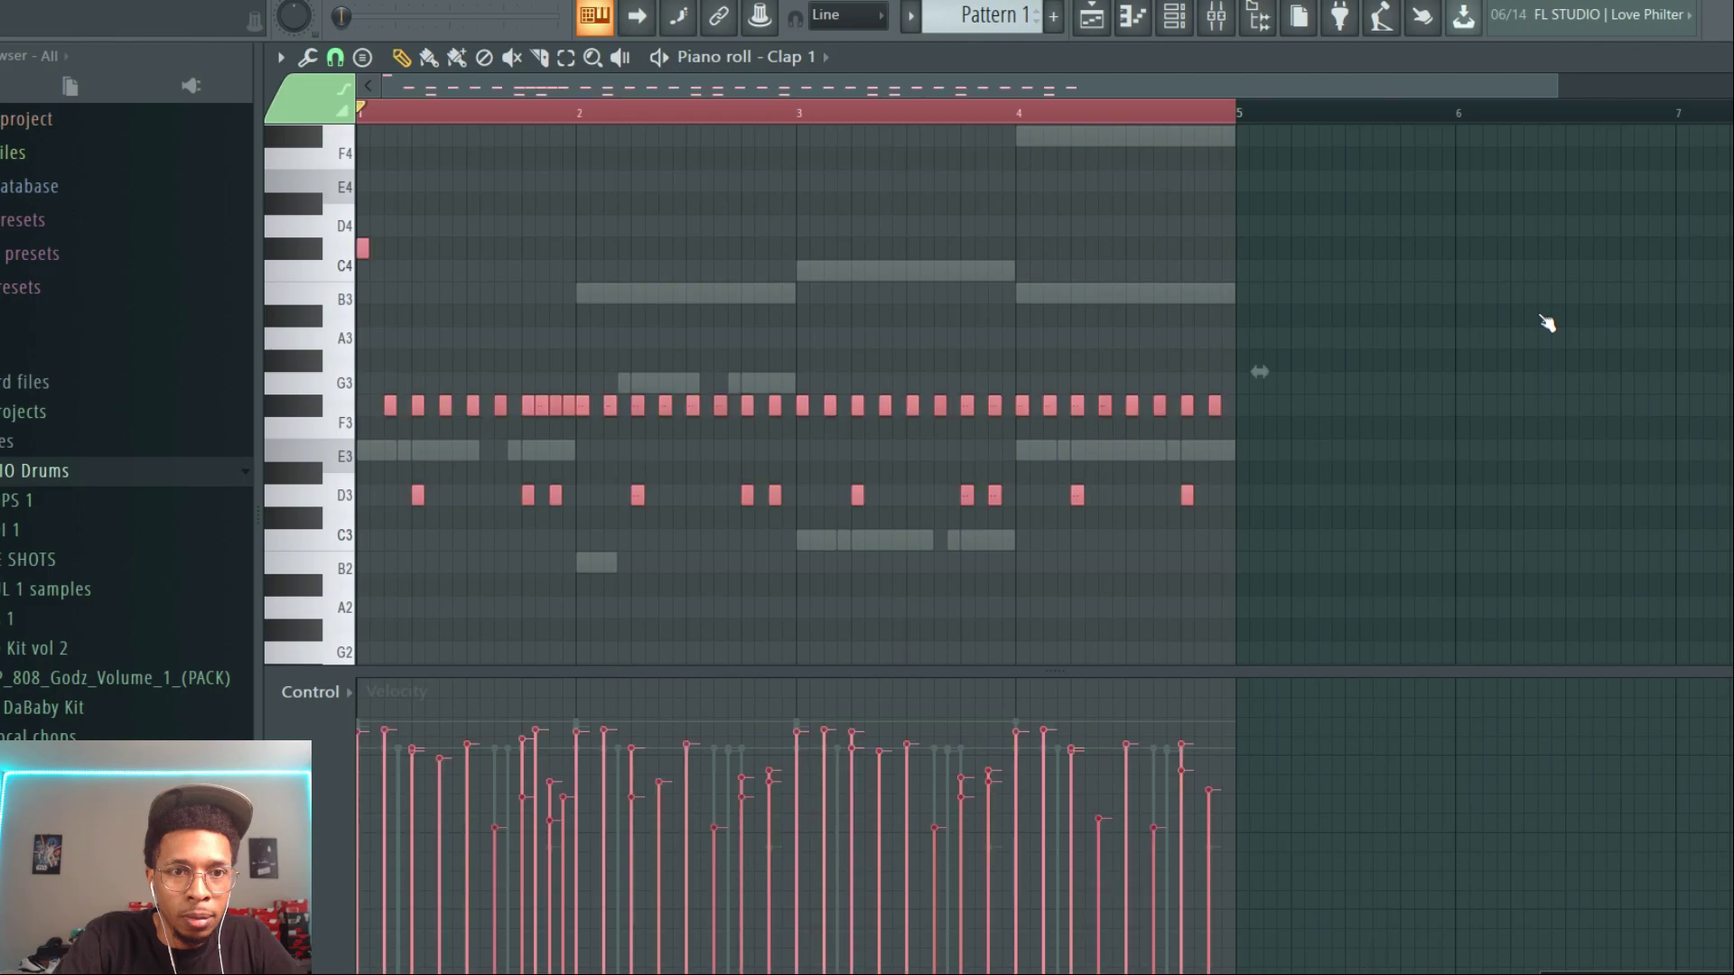
pyautogui.press('Down')
pyautogui.press('Down')
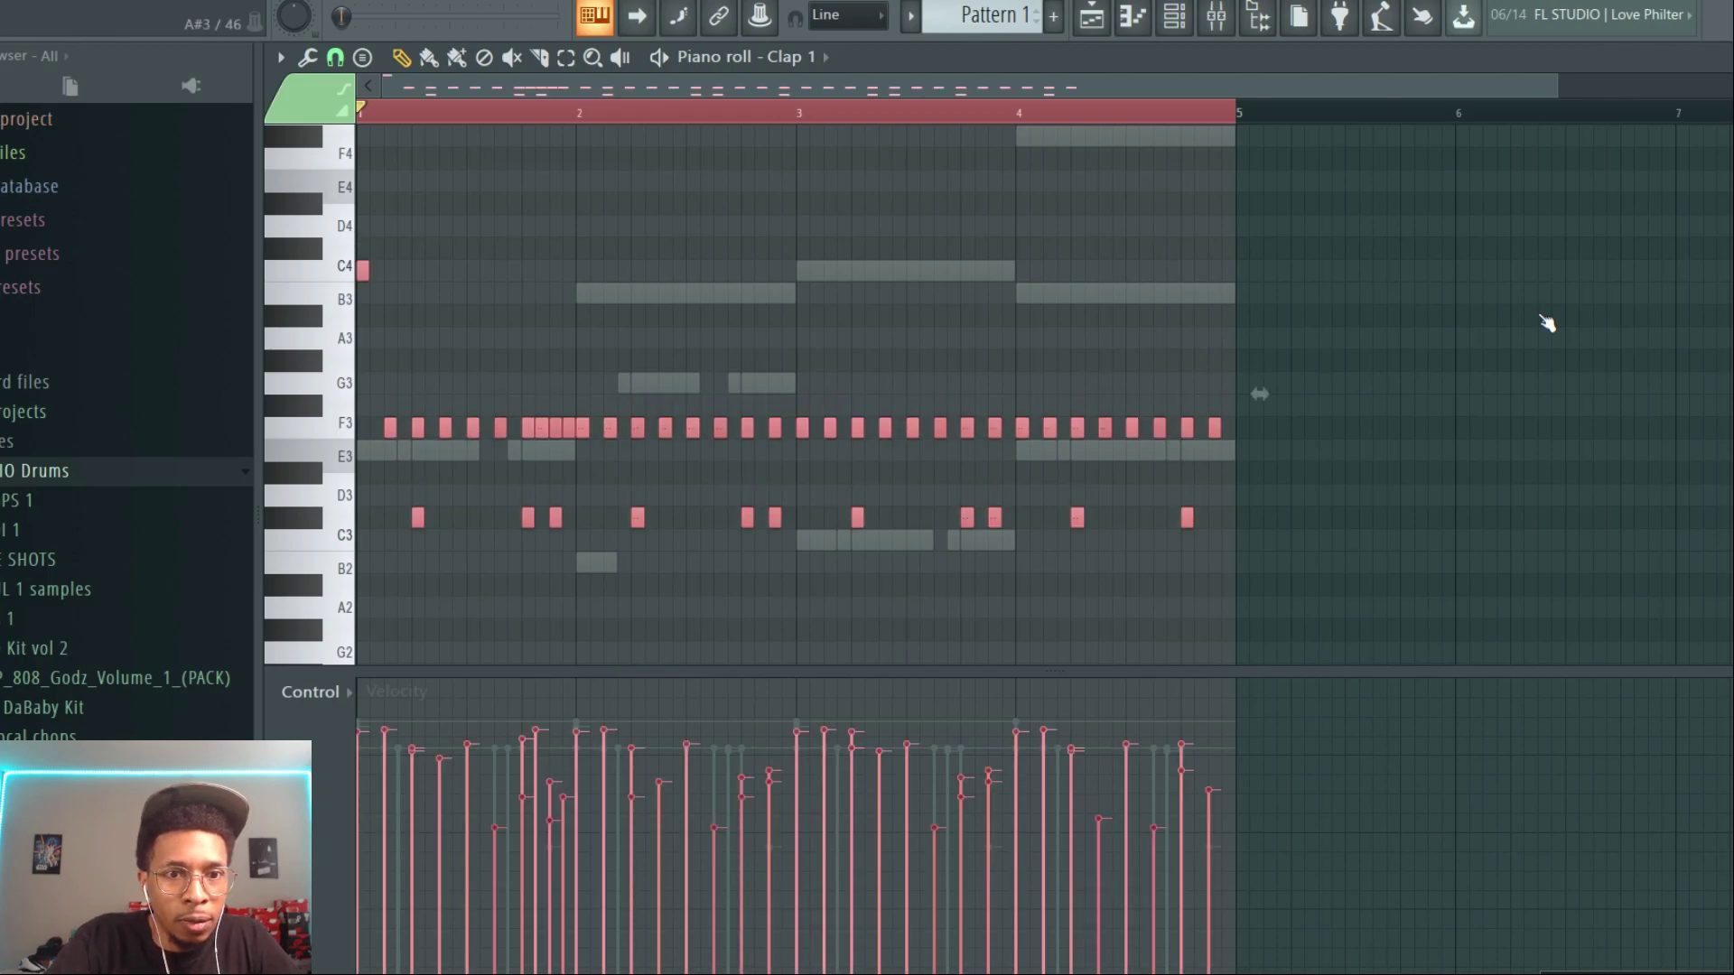
# Step: Cut the notes above the C3 row from Clap 1 and raise the remaining clap notes two octaves to C5
pyautogui.moveTo(1306, 482); pyautogui.dragTo(340, 237)
pyautogui.press('Delete')
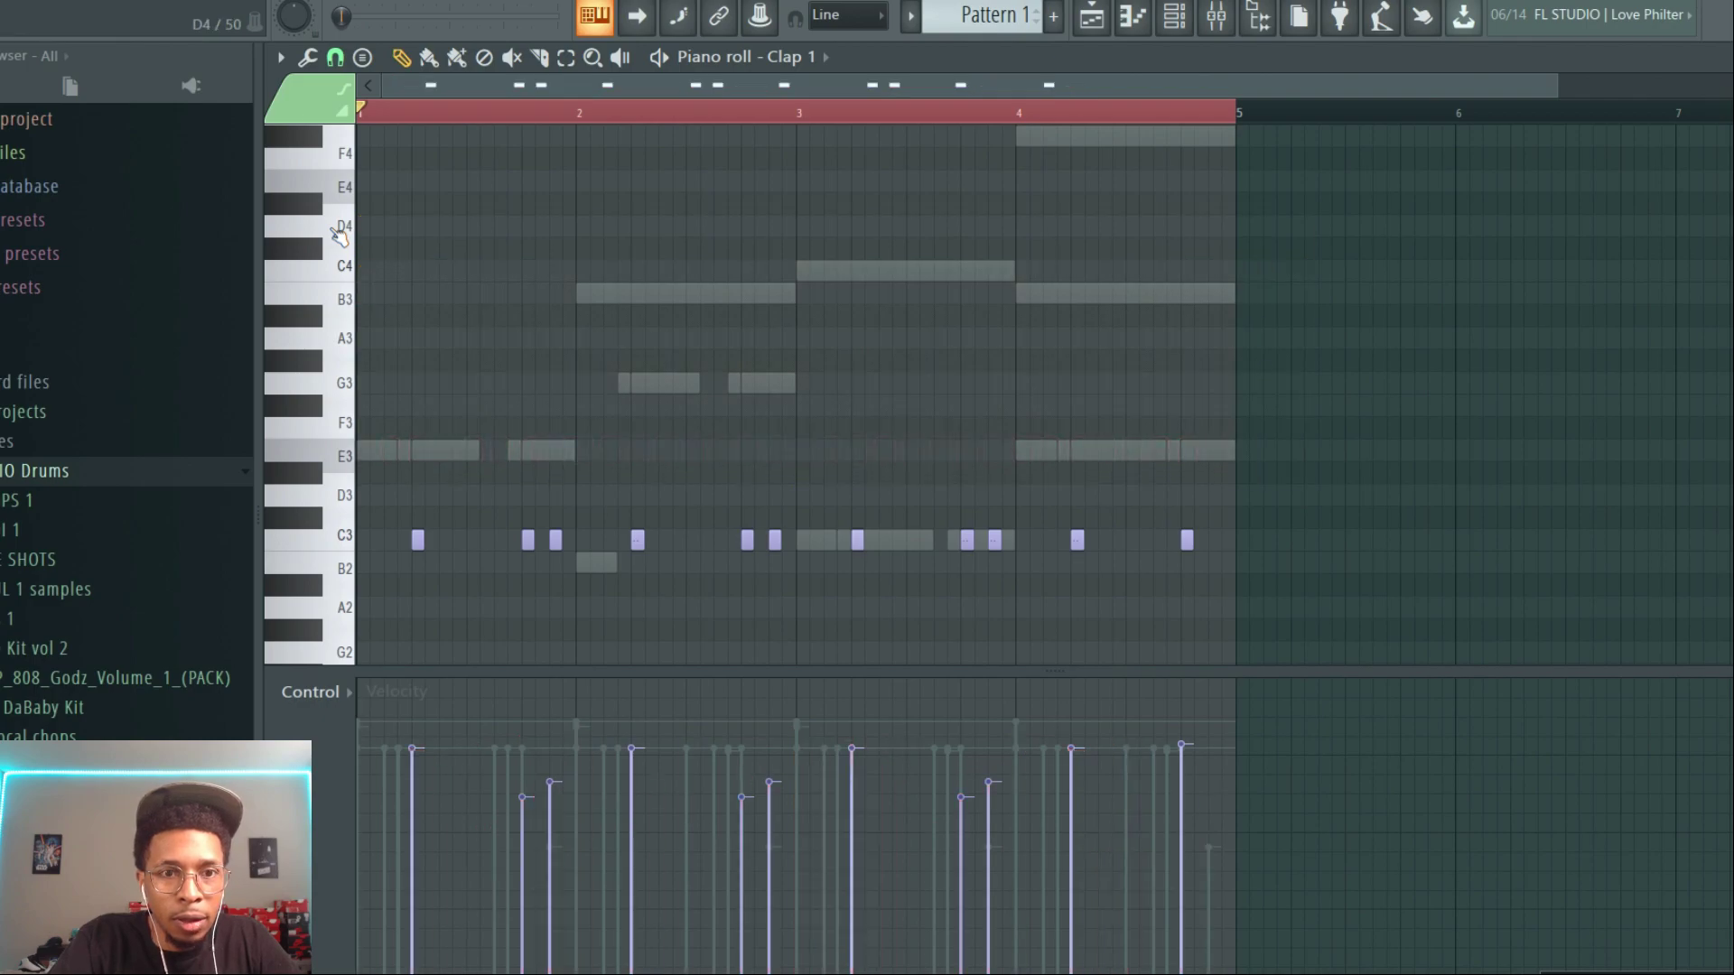
pyautogui.hotkey('ctrl', 'Up')
pyautogui.hotkey('ctrl', 'Up')
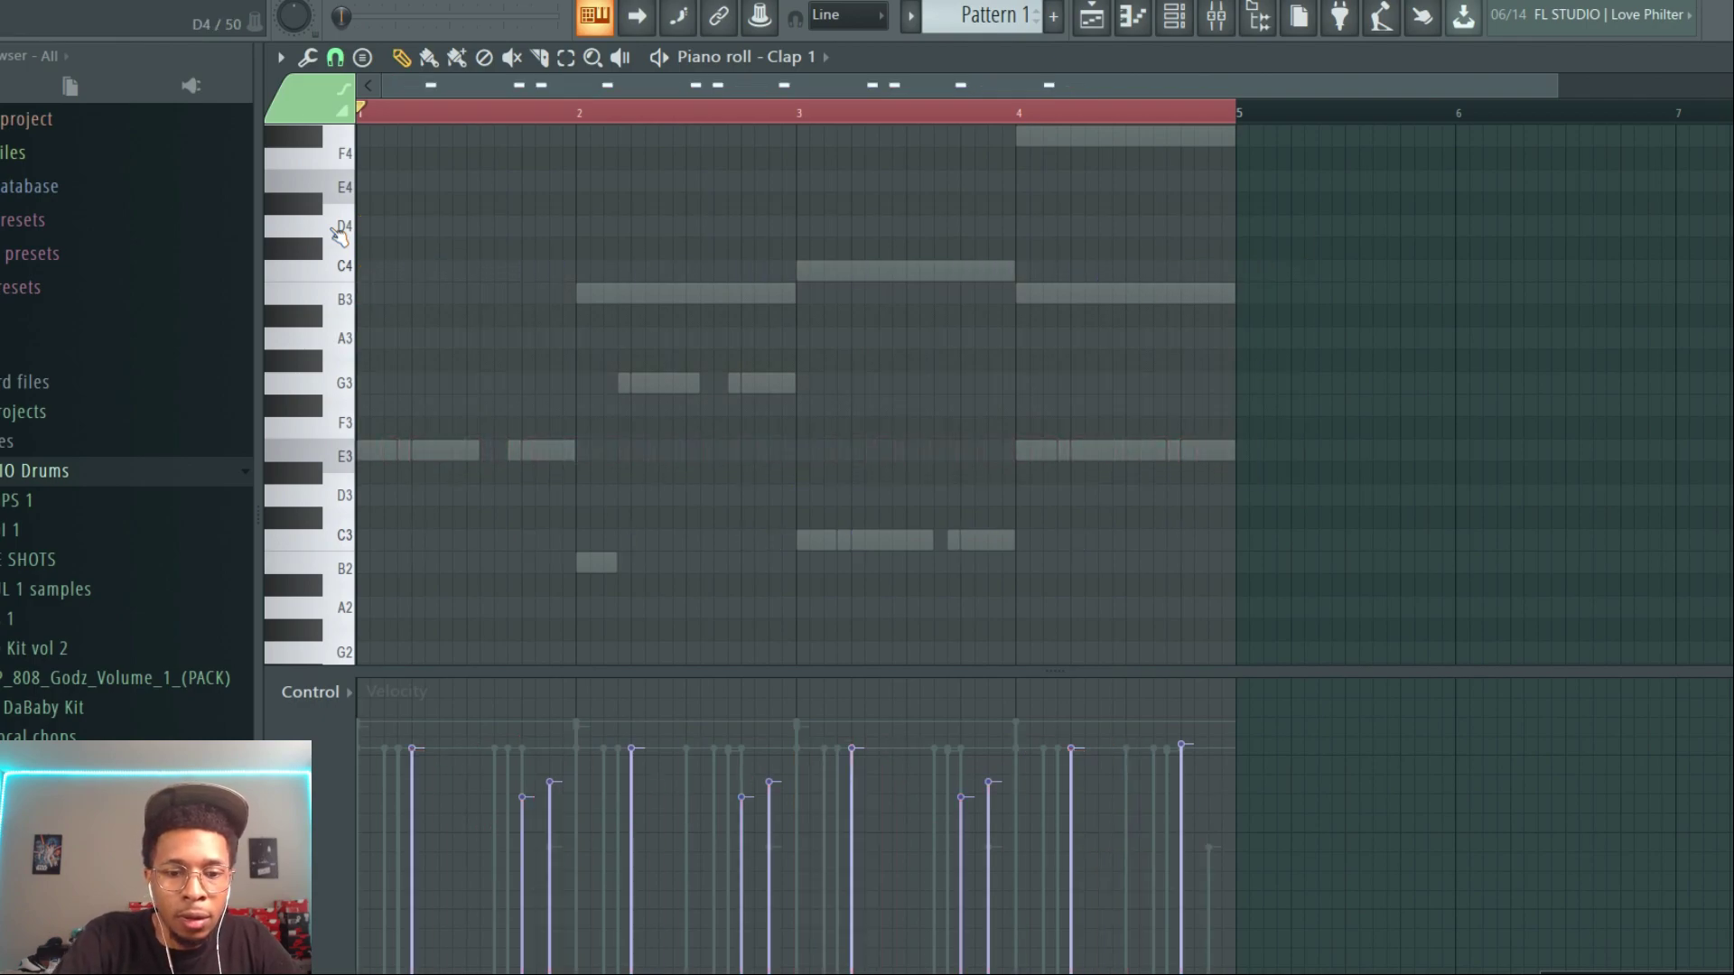
# Step: Paste the cut notes into Hihat 3's piano roll, transpose the main hi-hat row to C5 and play the pattern
pyautogui.press('F6')
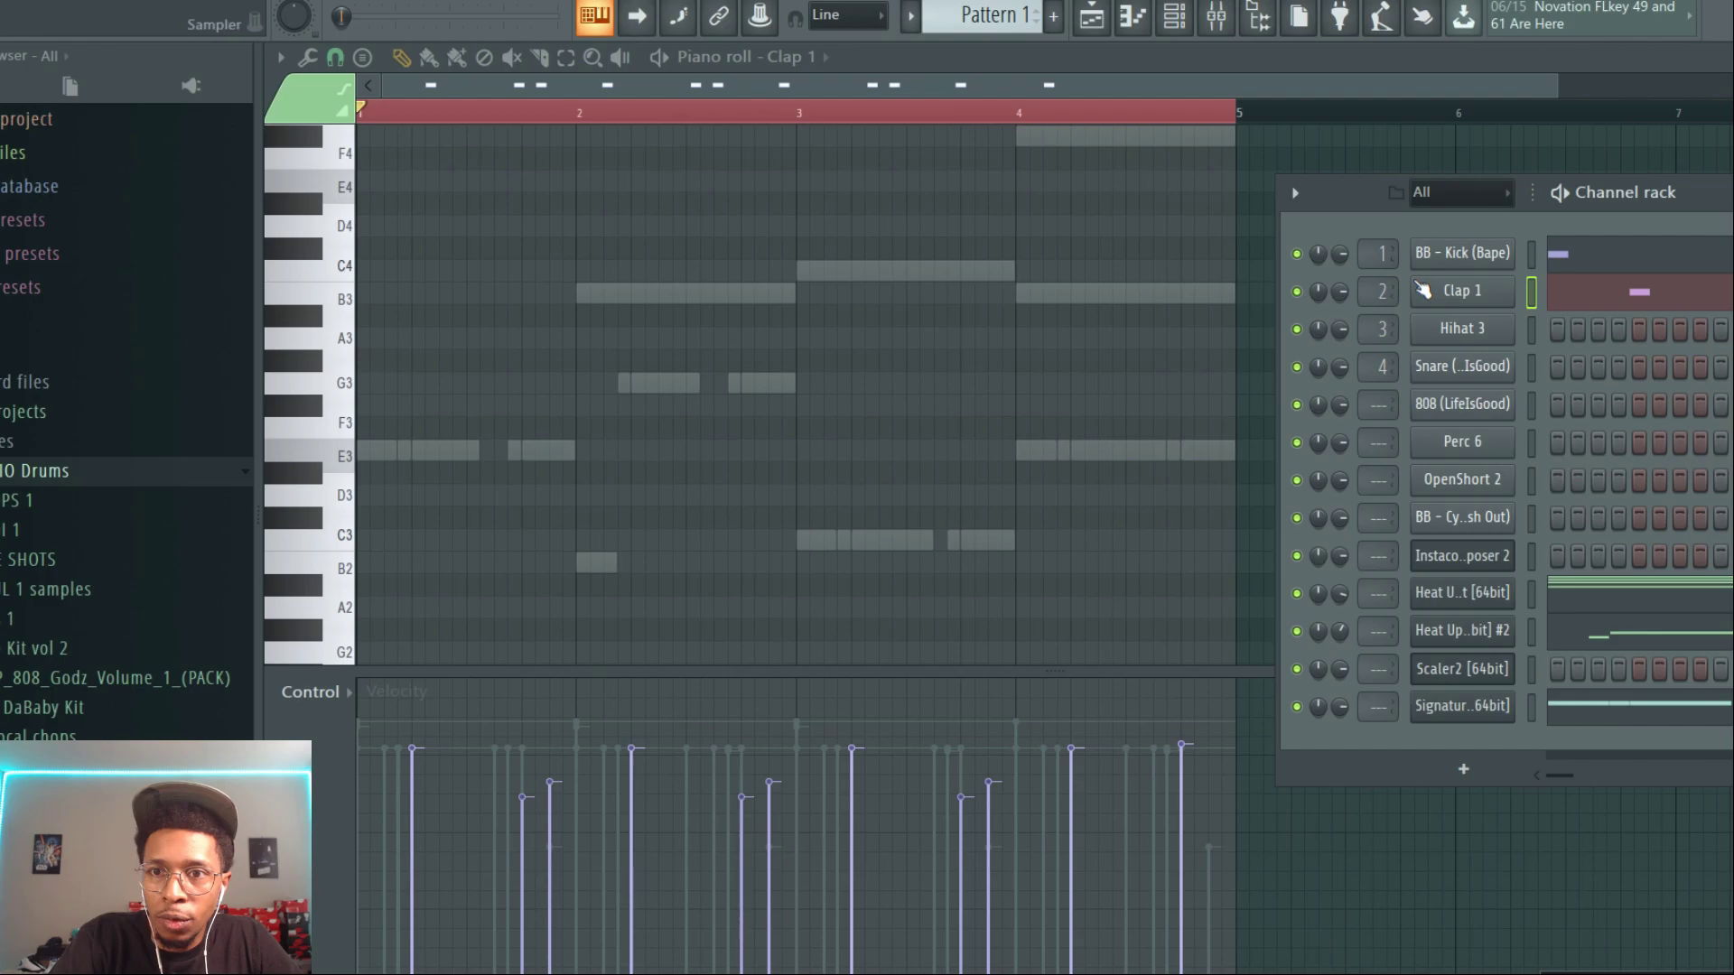
pyautogui.click(1533, 334)
pyautogui.press('F6')
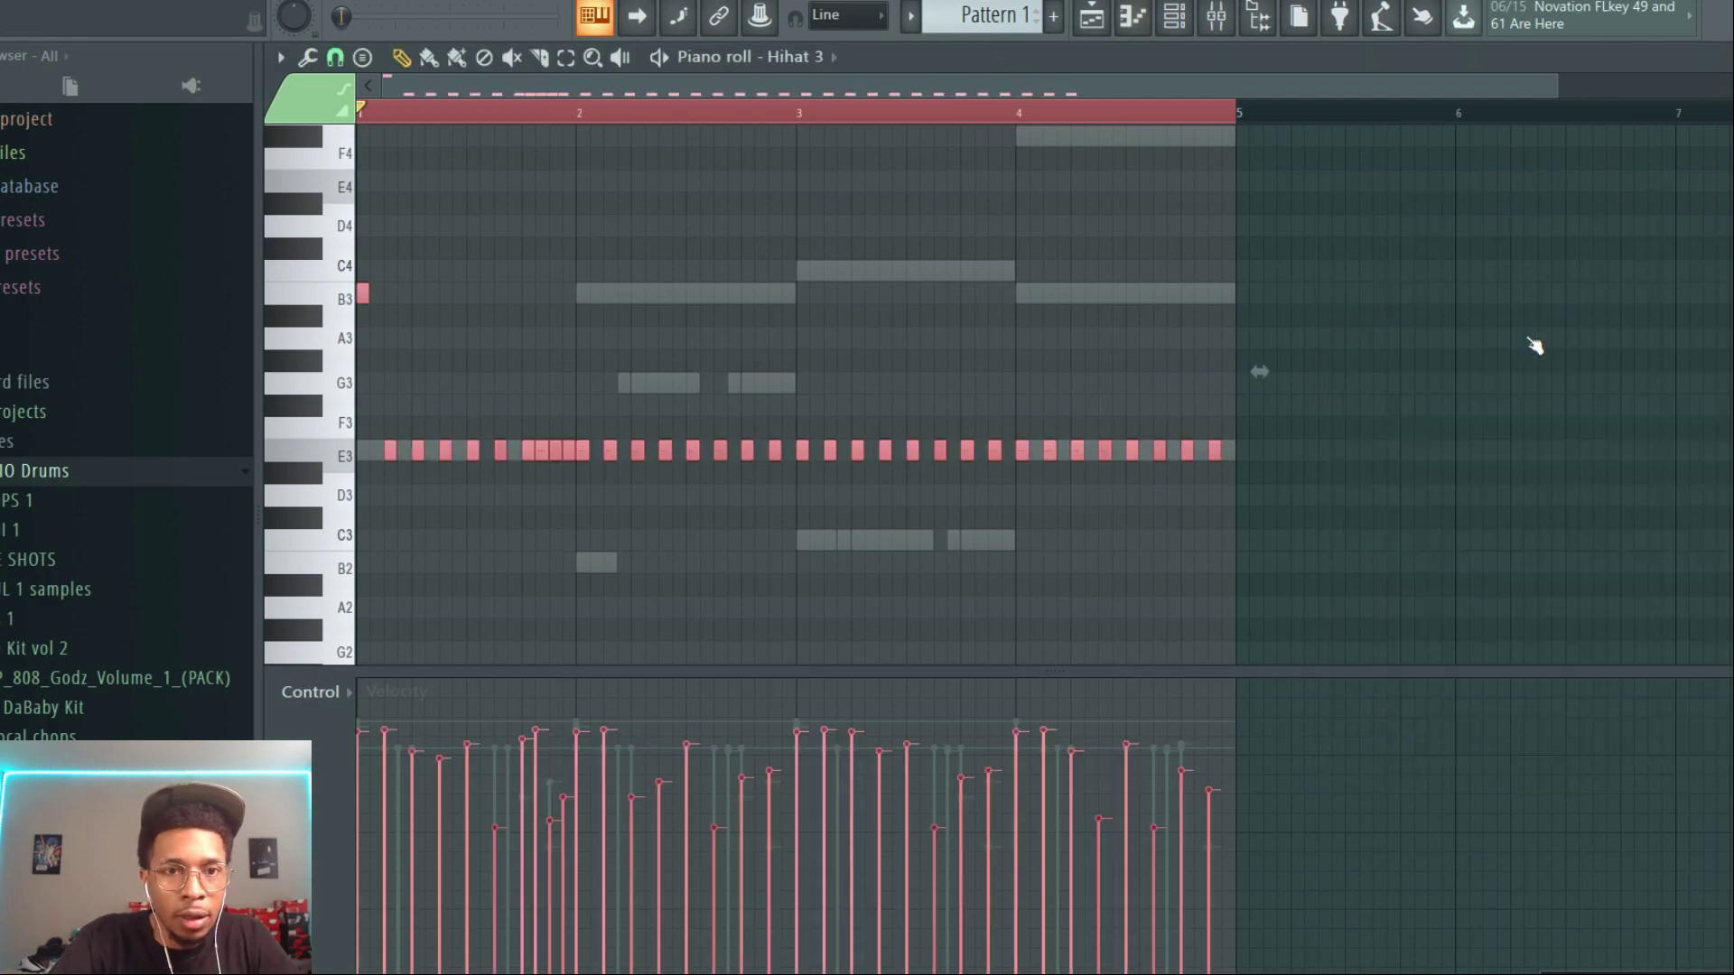
pyautogui.press('Down')
pyautogui.press('Down')
pyautogui.press('Down')
pyautogui.press('Down')
pyautogui.hotkey('ctrl', 'Up')
pyautogui.hotkey('ctrl', 'Up')
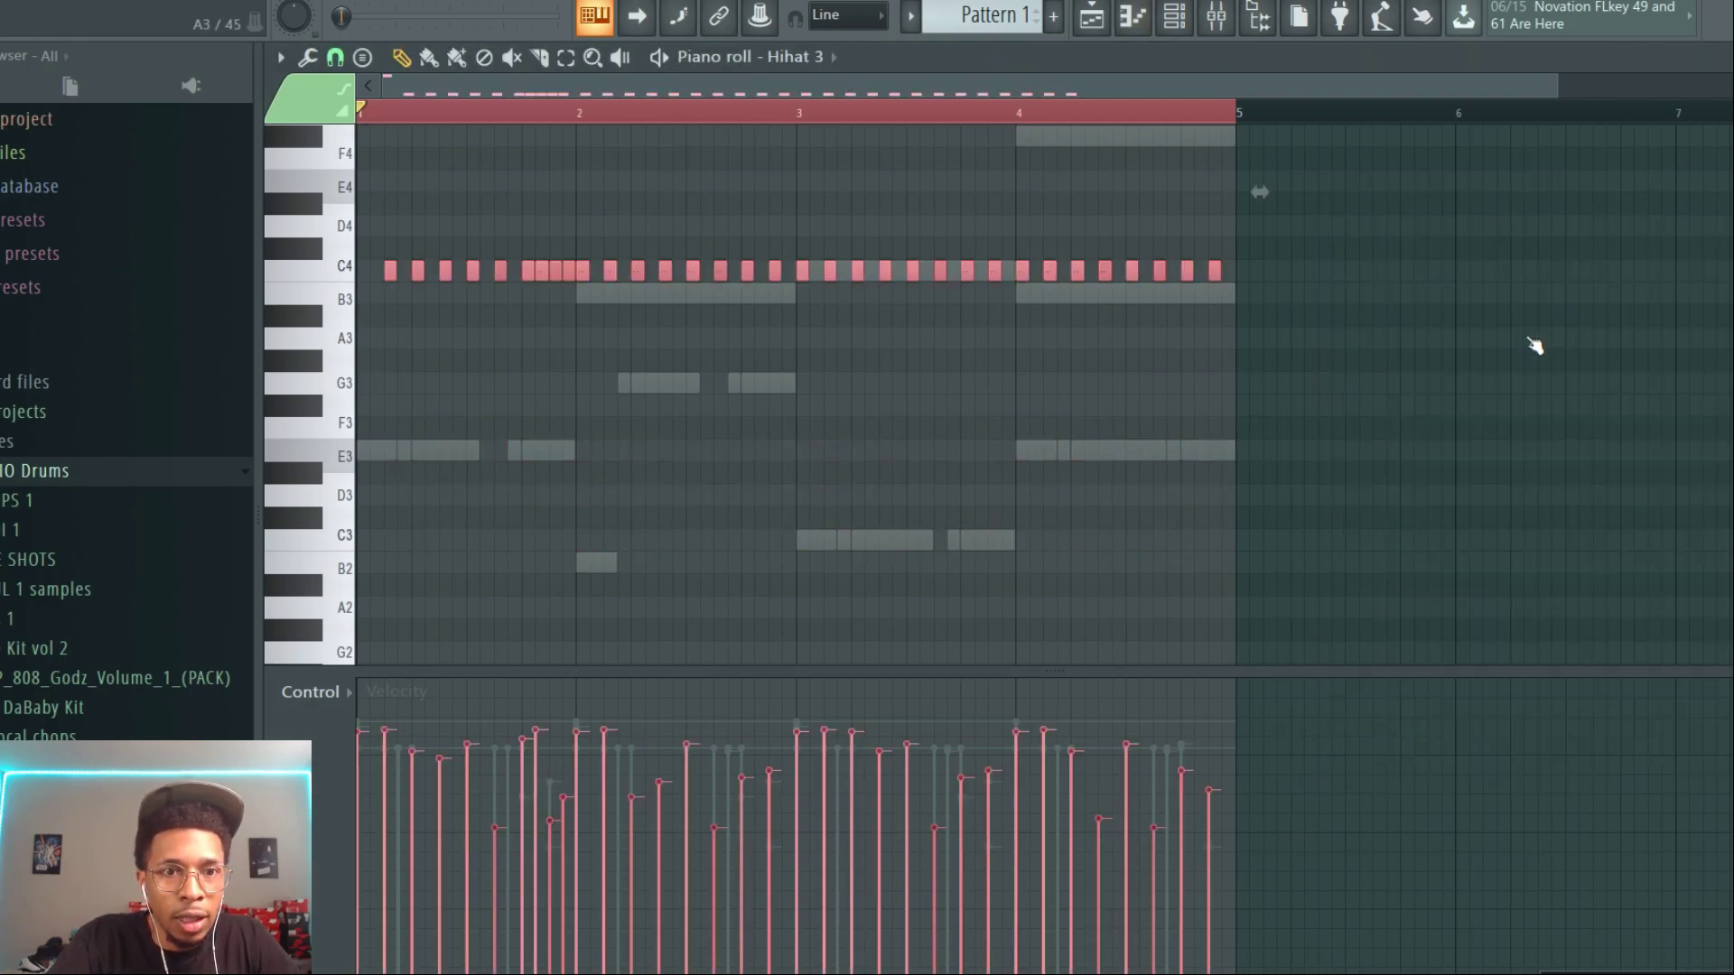
pyautogui.scroll(5, 1535, 346)
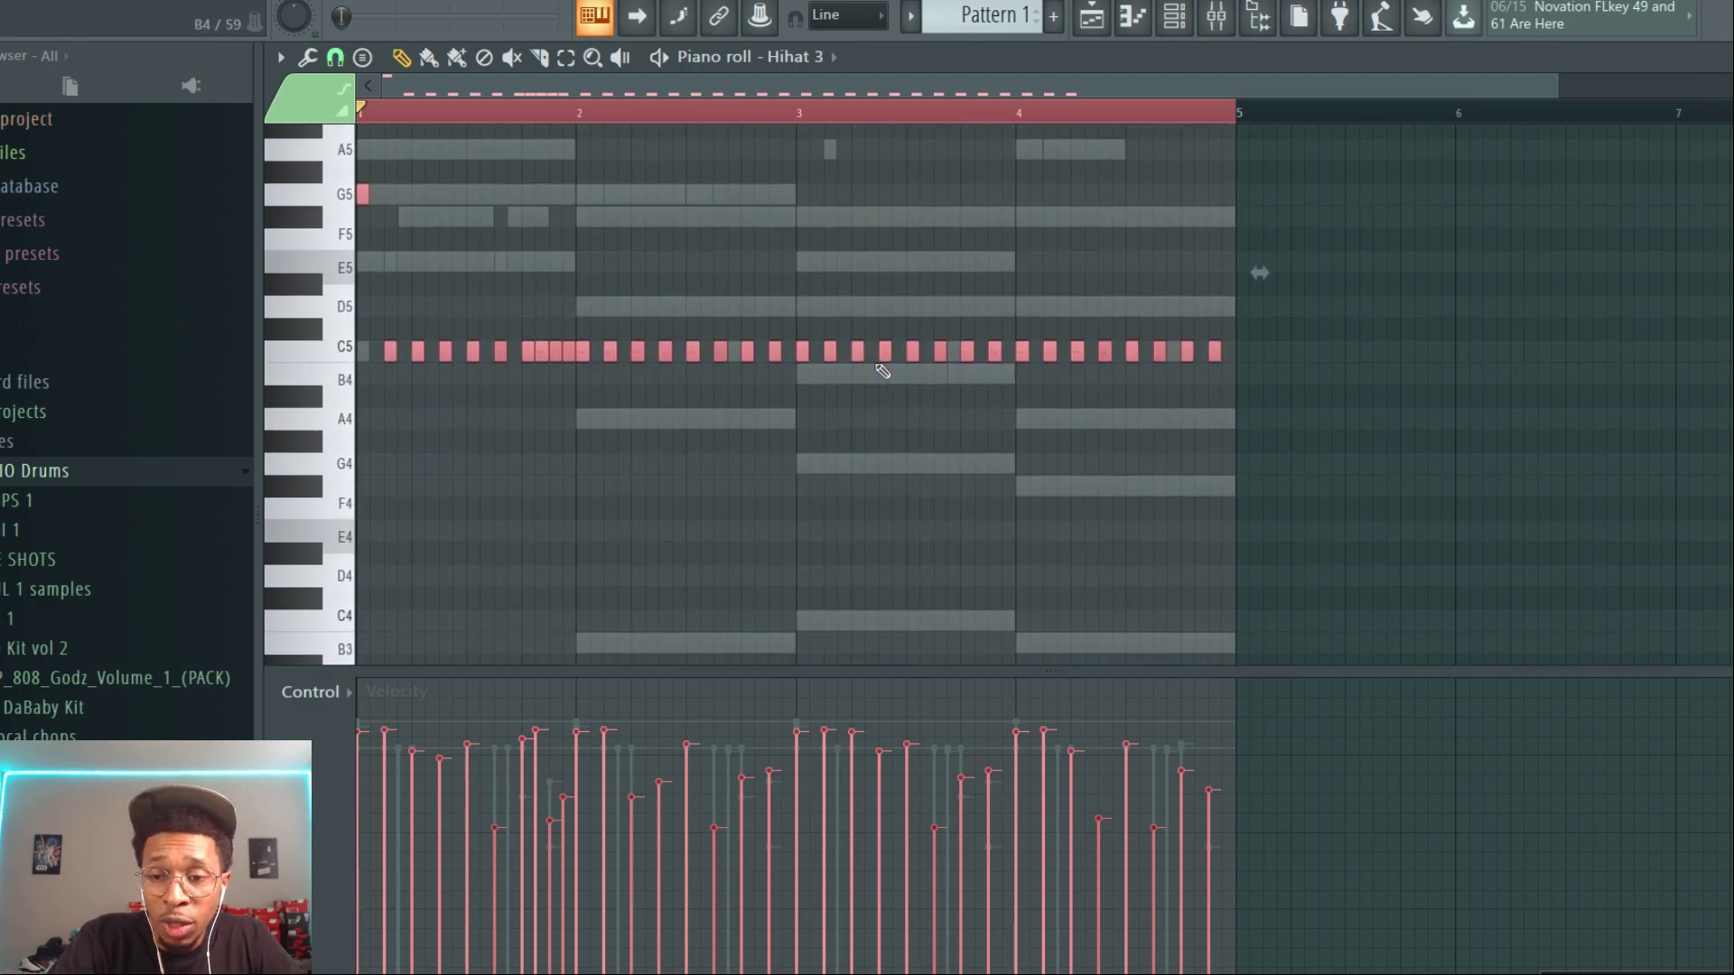
pyautogui.press('space')
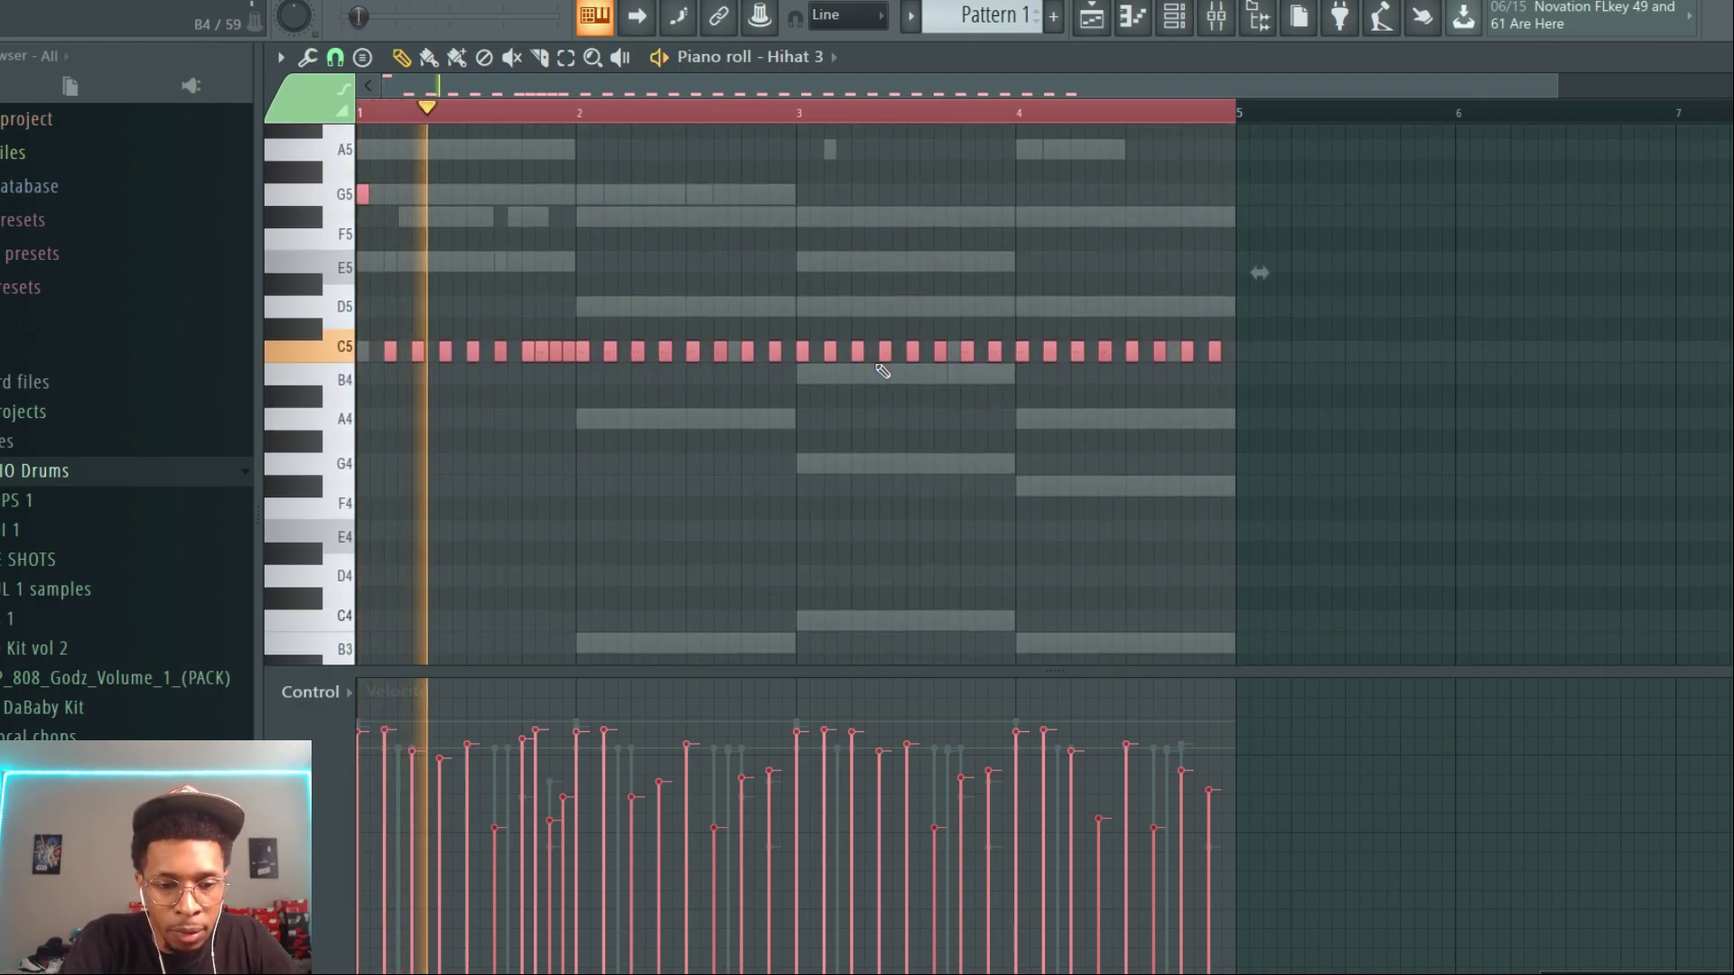
# Step: Mute both Heat Up channels and the Signature Rnb channel, and audition BB - Kick (Bape) in solo
pyautogui.press('F6')
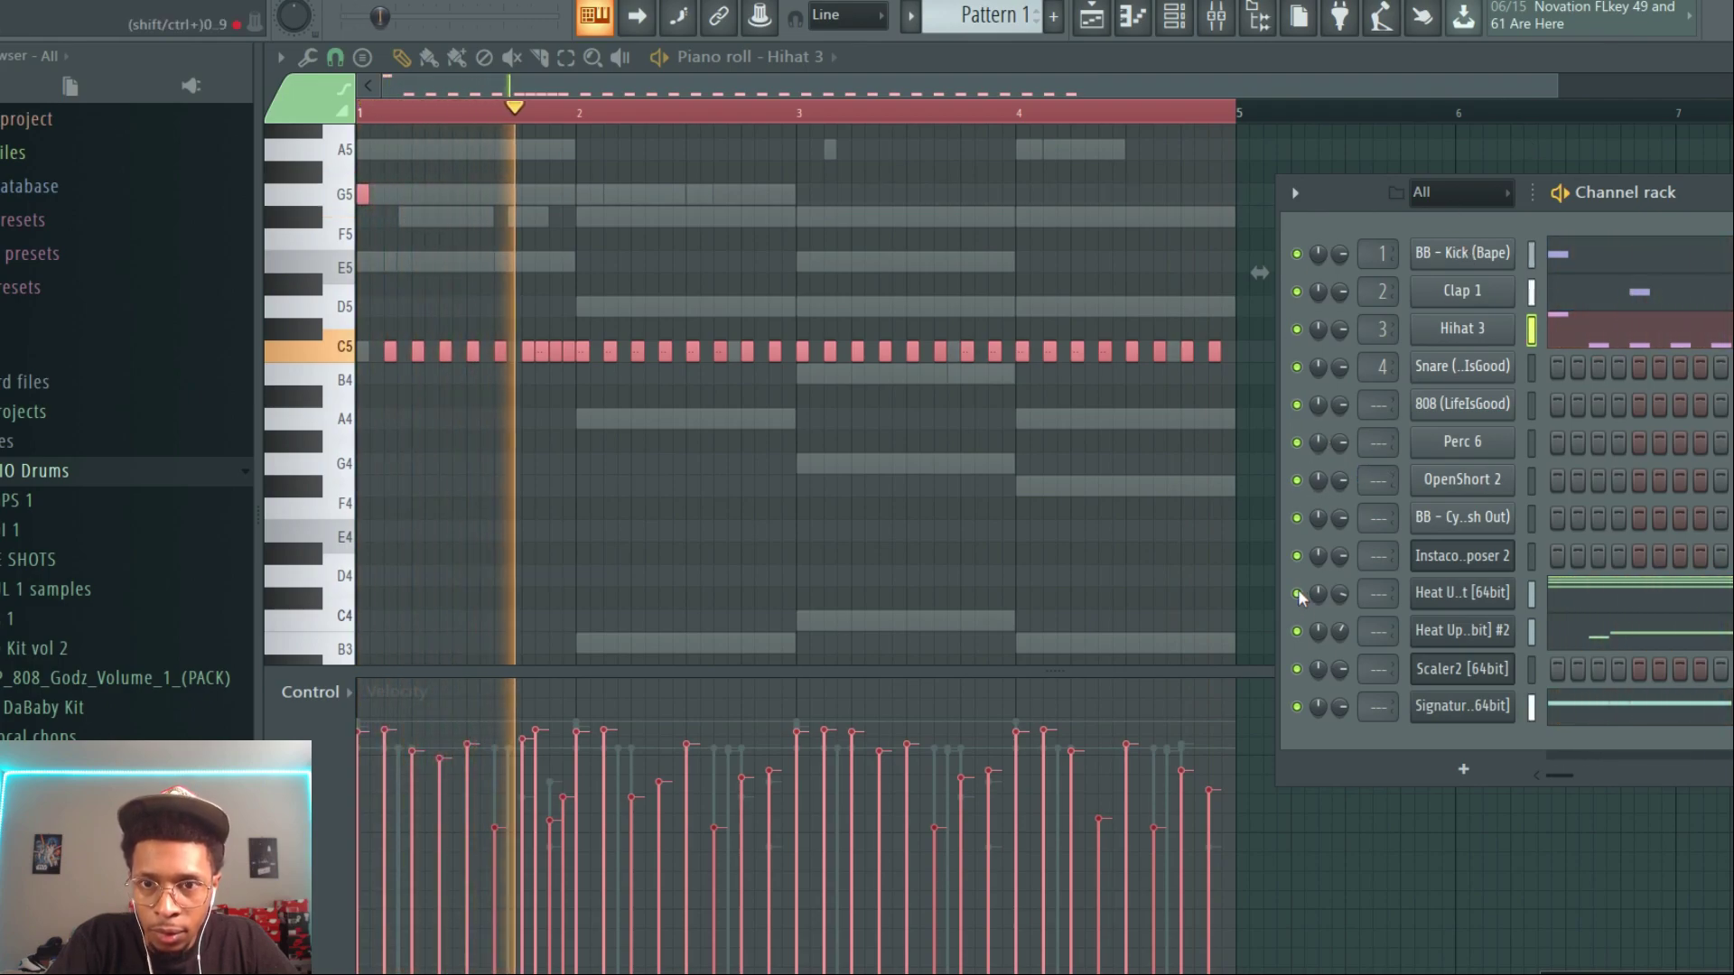
pyautogui.press('space')
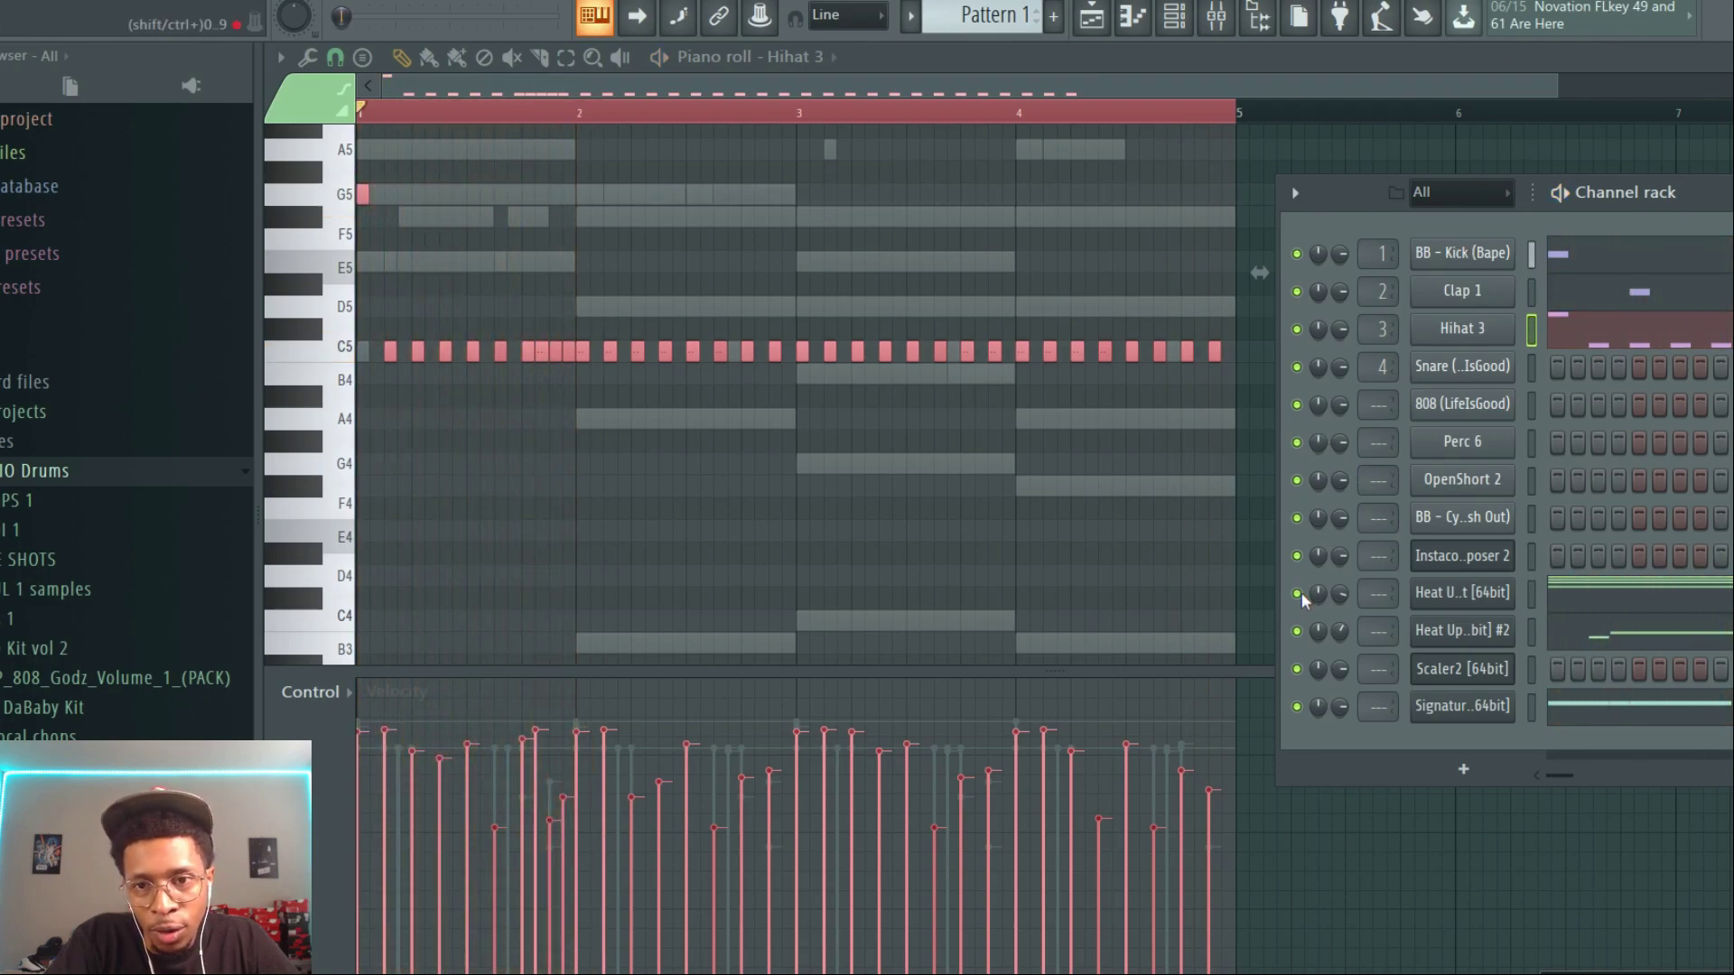
pyautogui.click(1297, 633)
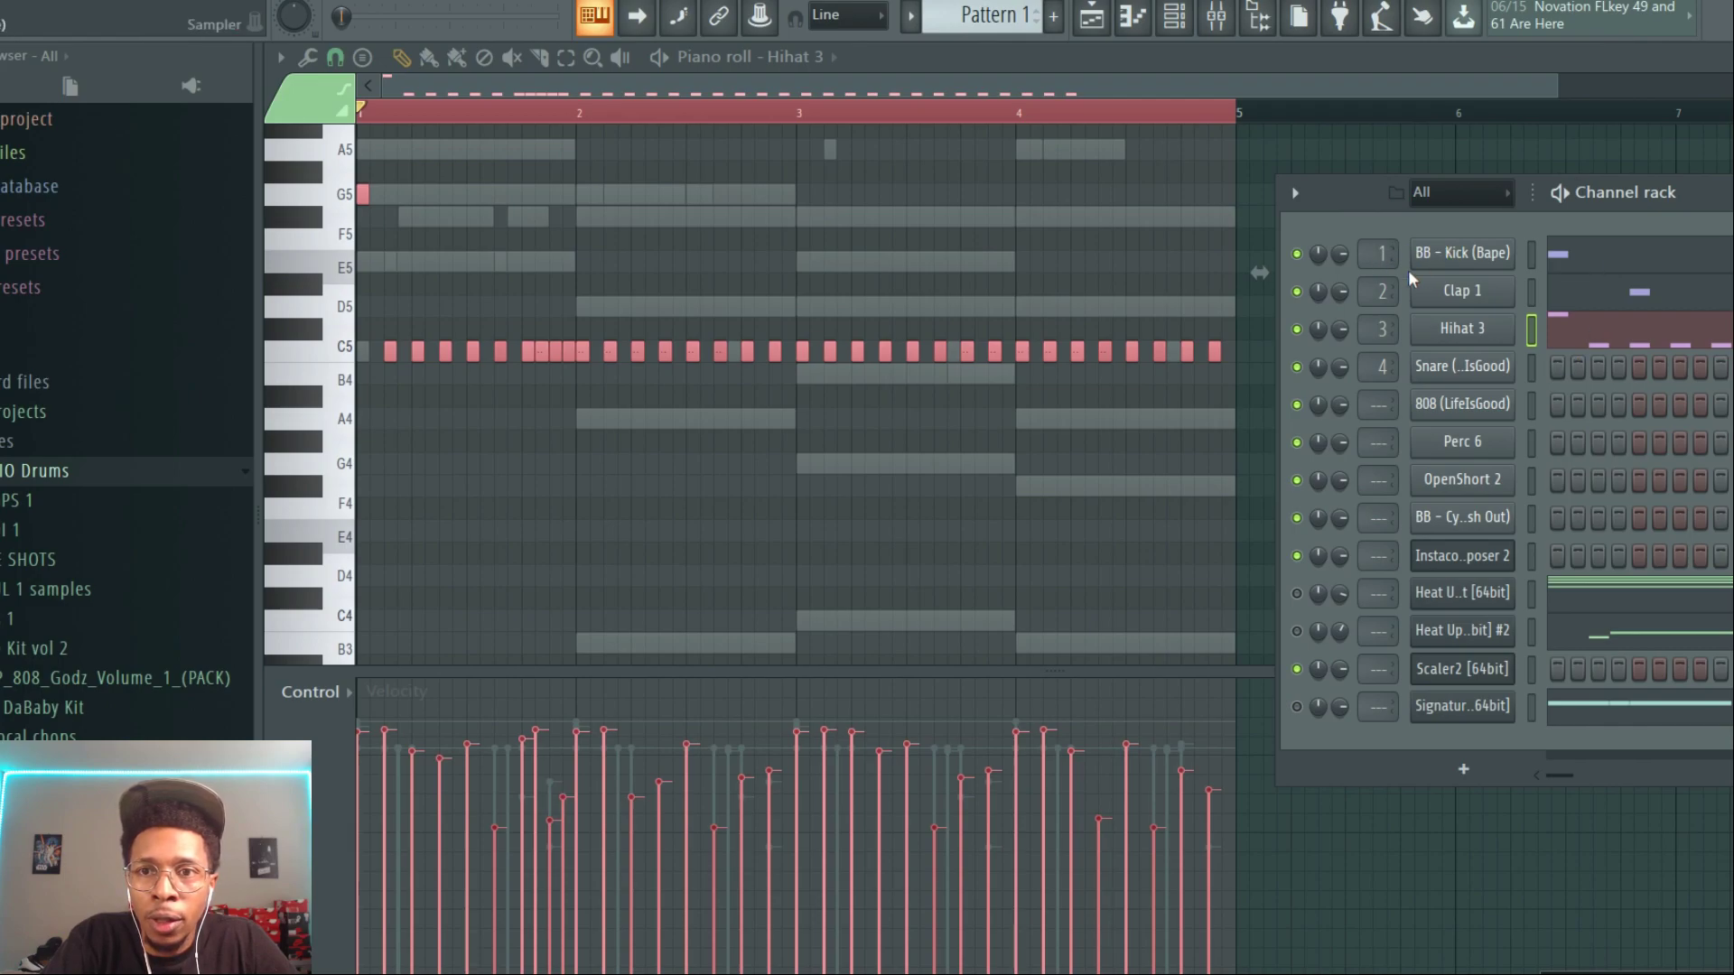
pyautogui.rightClick(1295, 258)
pyautogui.click(1312, 262)
pyautogui.press('space')
pyautogui.press('F6')
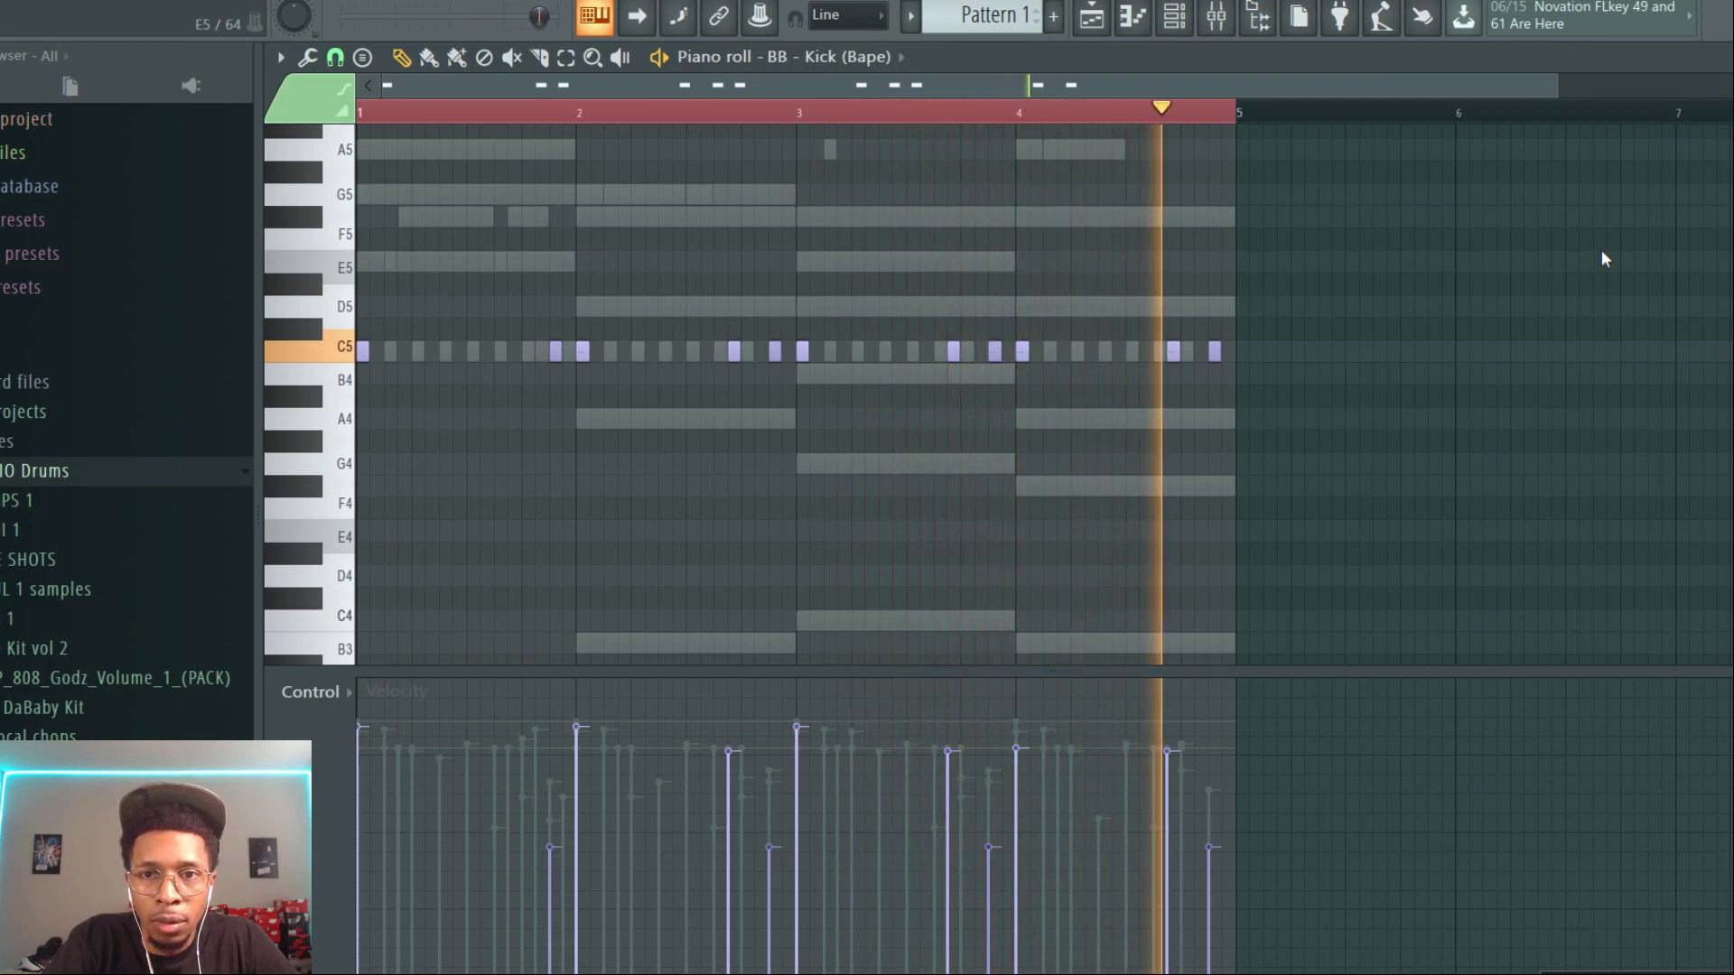
pyautogui.press('F6')
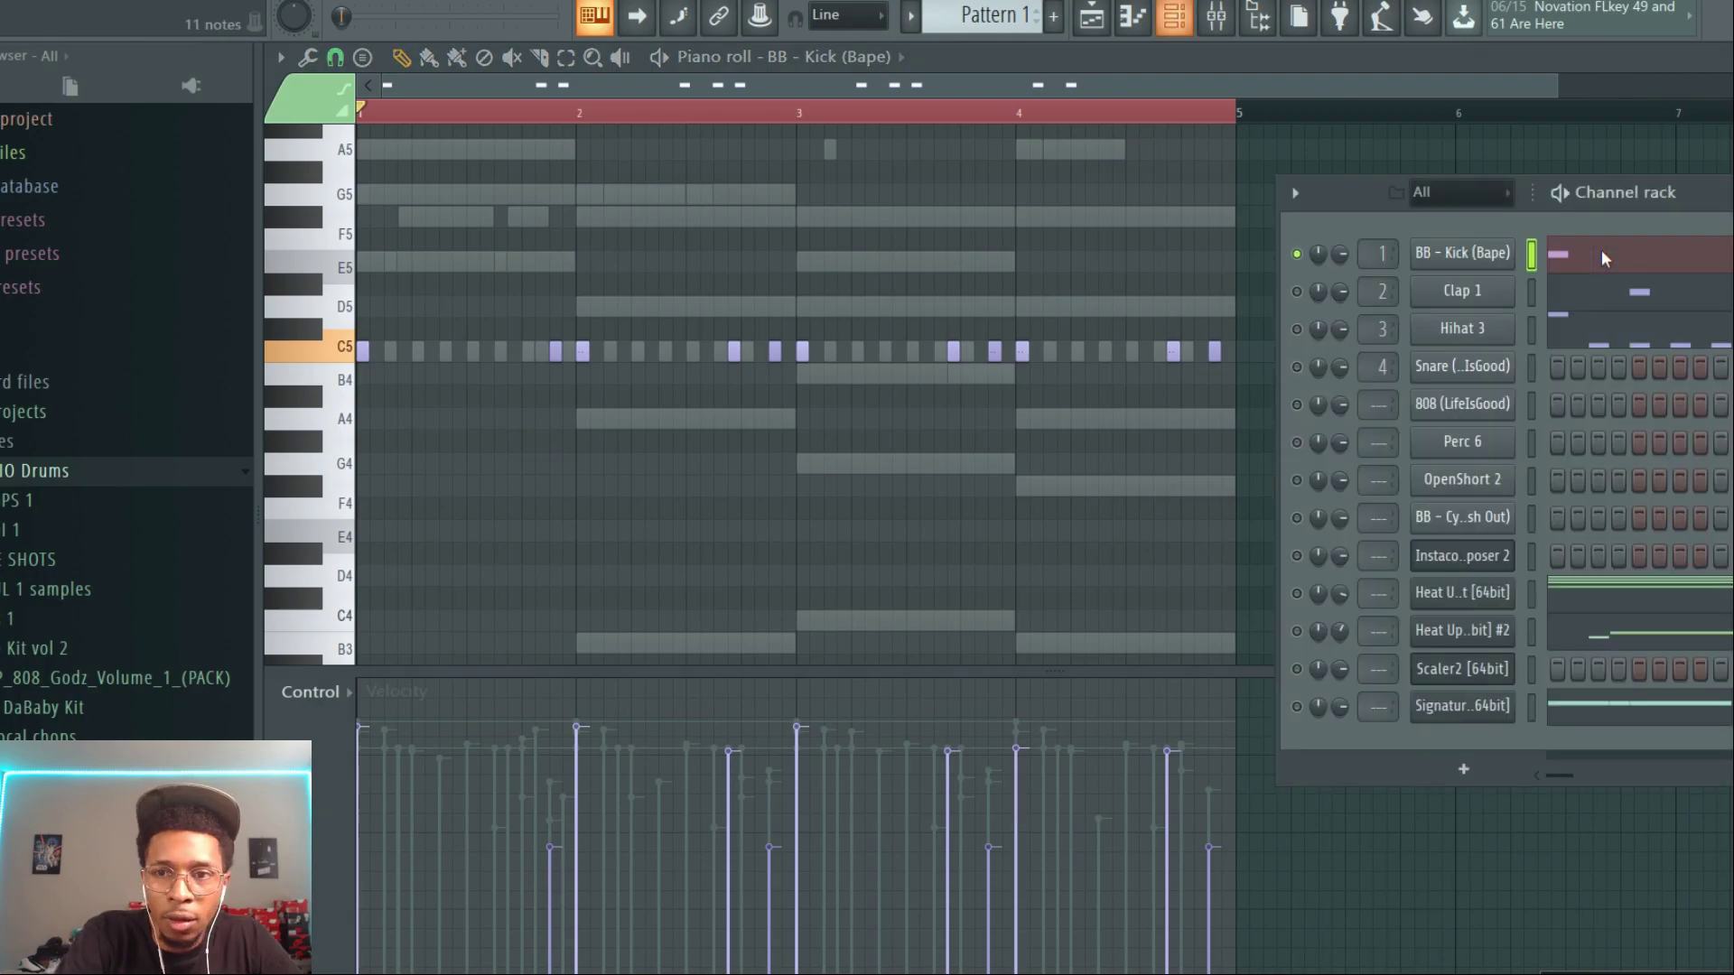
# Step: Audition the kick with Clap 1 unmuted, and again with Hihat 3 added
pyautogui.click(1298, 289)
pyautogui.press('space')
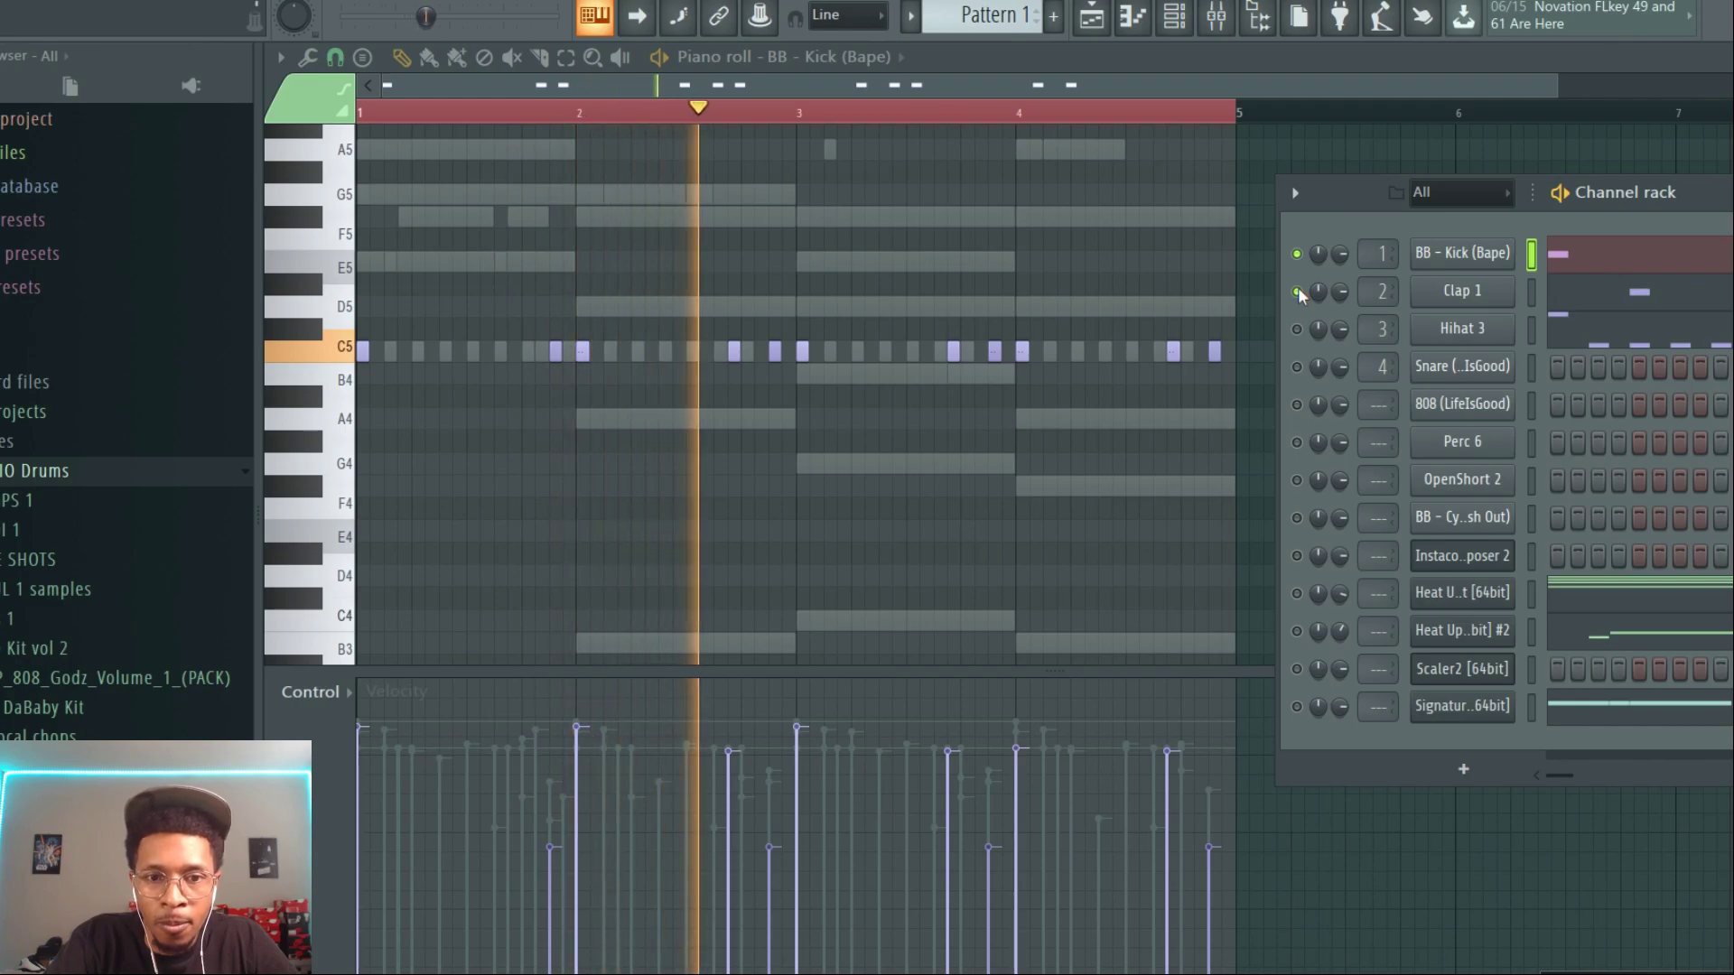
pyautogui.press('space')
pyautogui.click(1297, 329)
pyautogui.press('space')
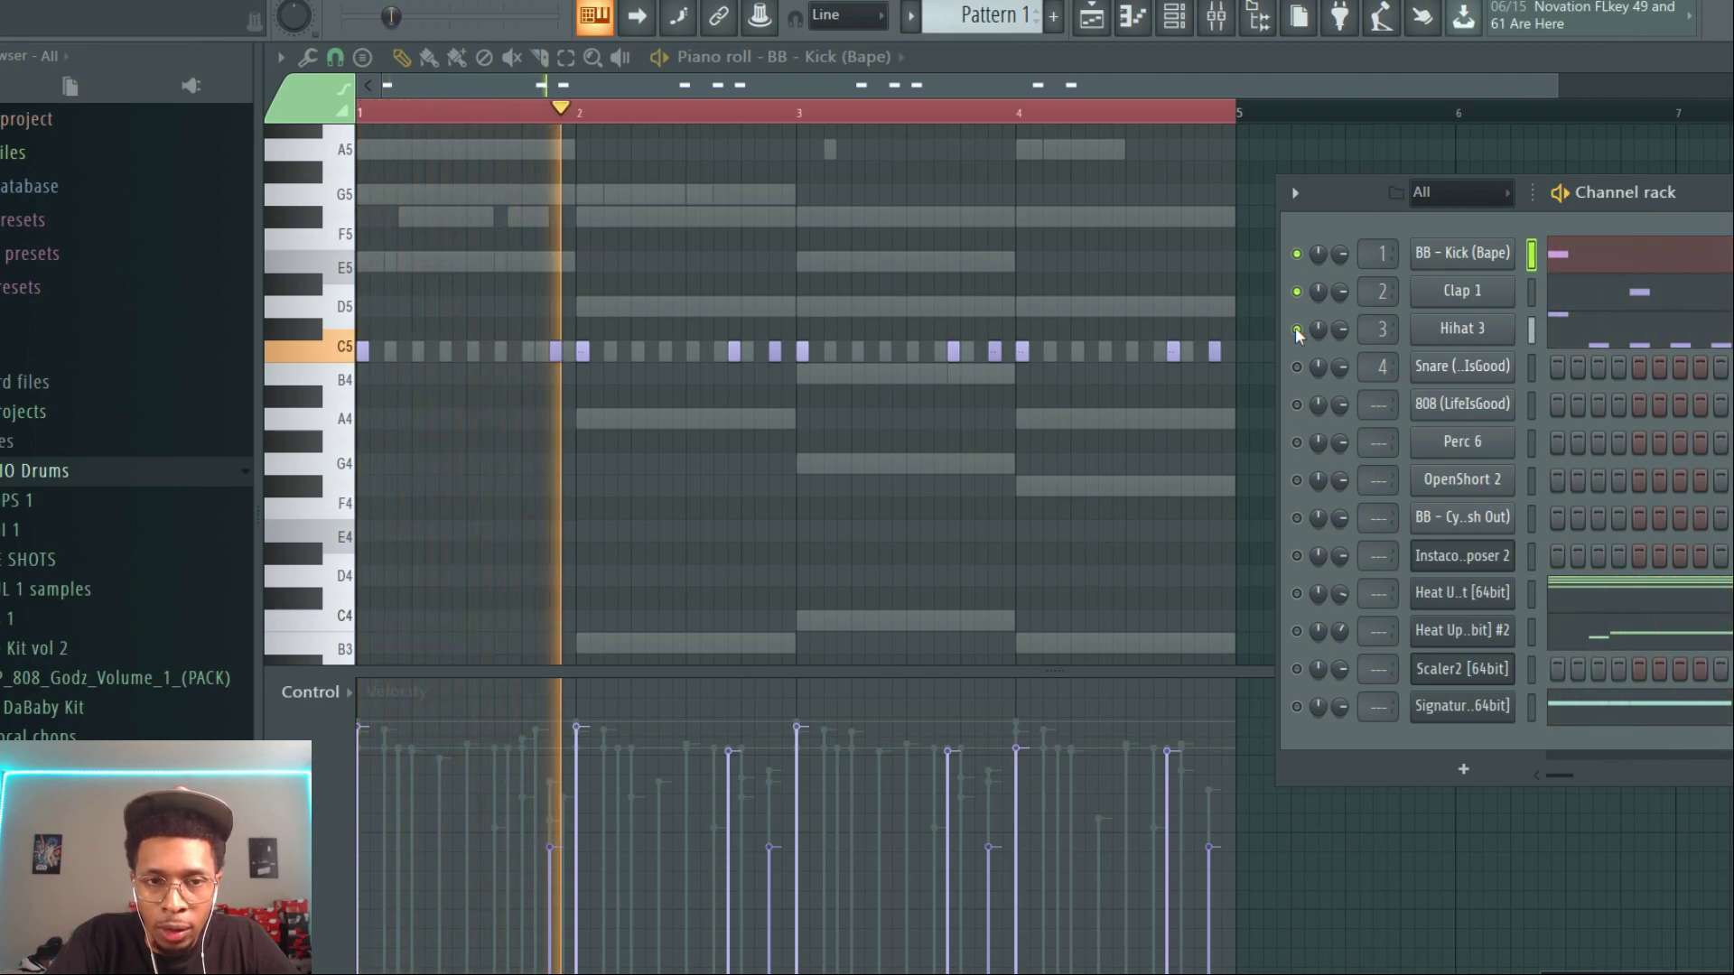
pyautogui.press('space')
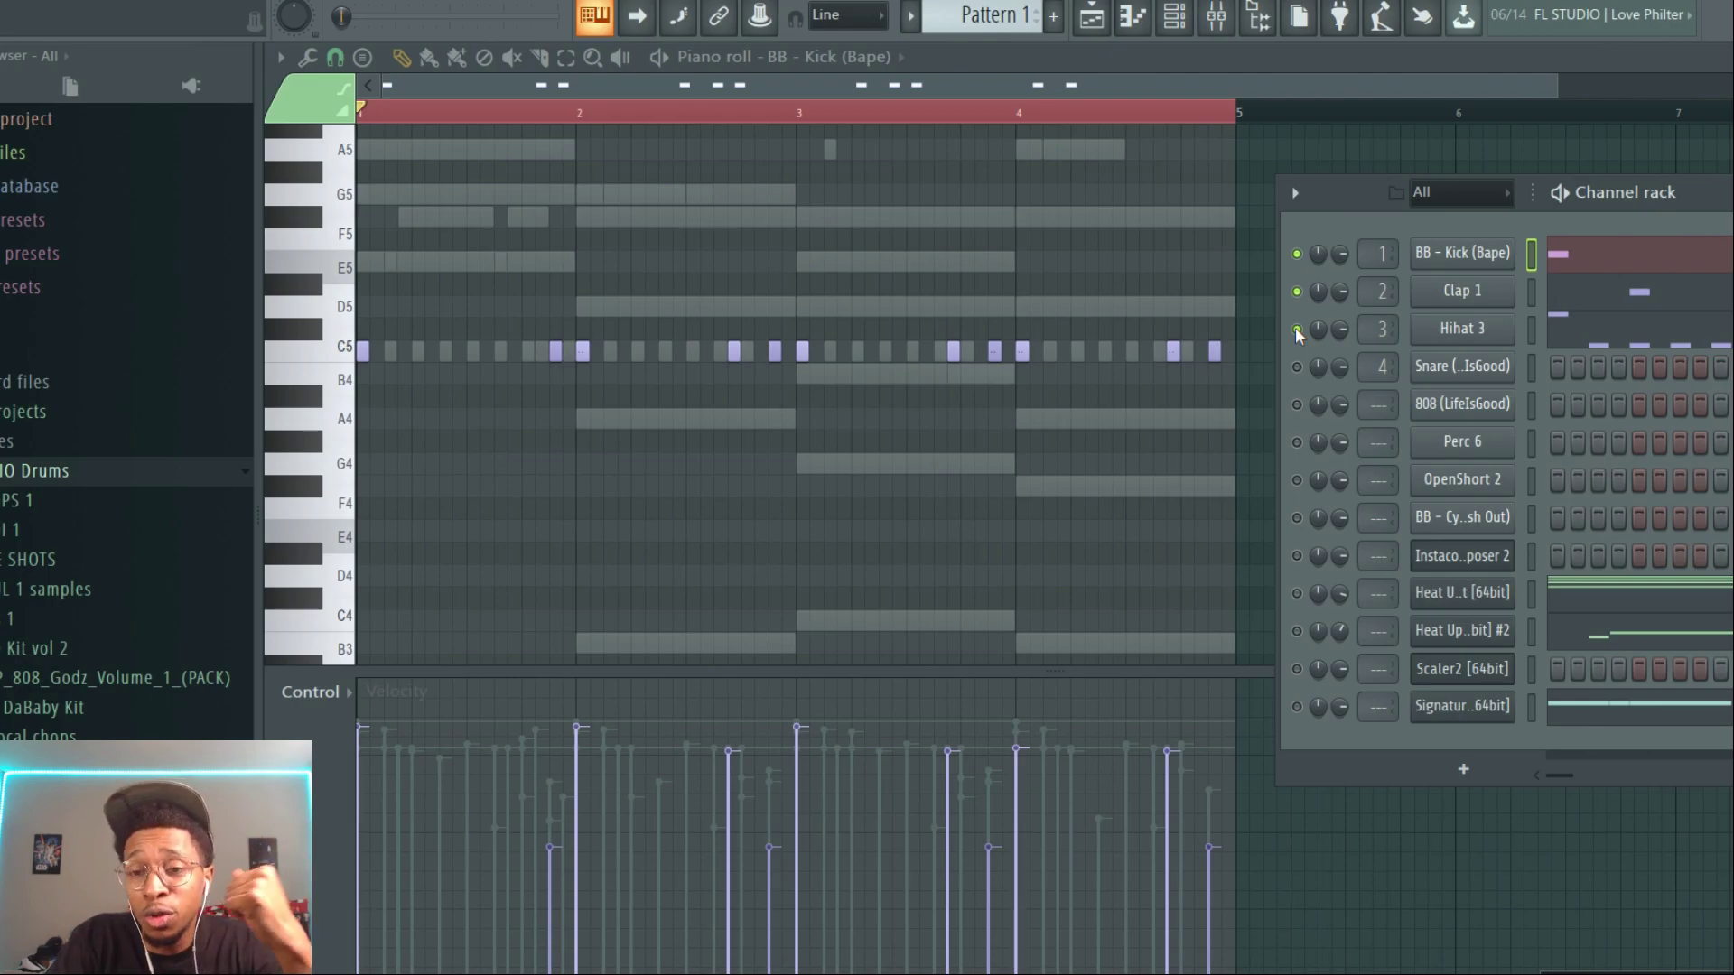
# Step: Unmute both Heat Up channels and the Signature Rnb channel, play the beat, and mute the kick, clap and hi-hat before stopping
pyautogui.click(1297, 330)
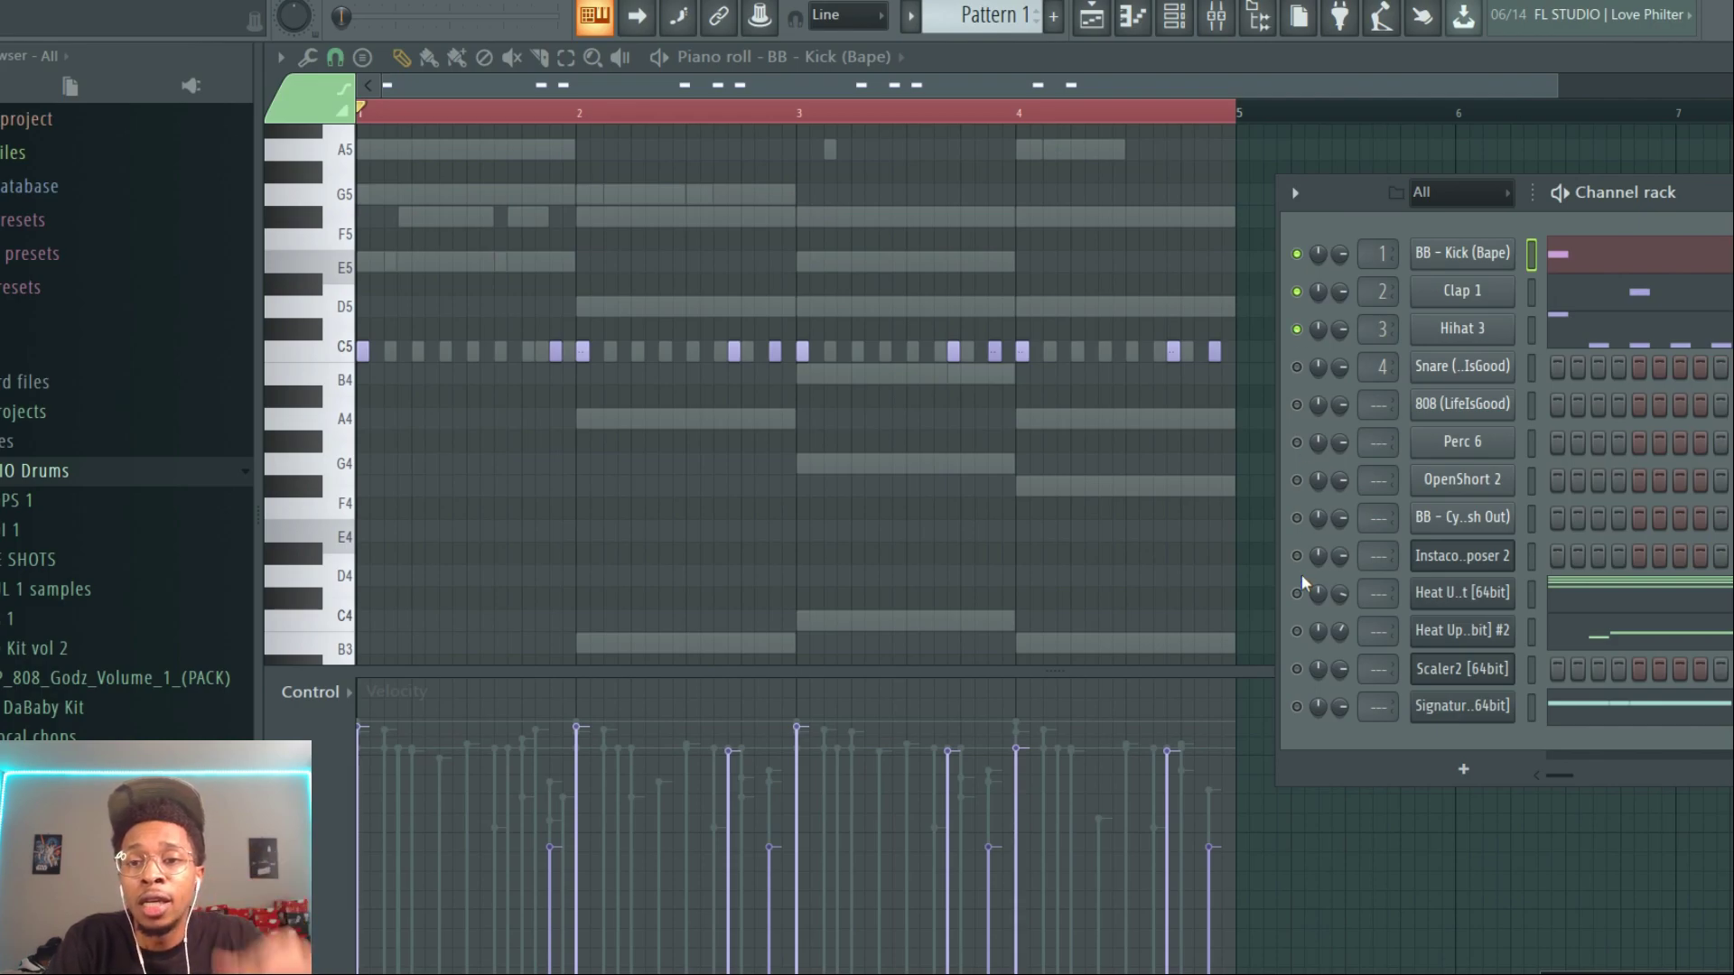
pyautogui.click(1297, 595)
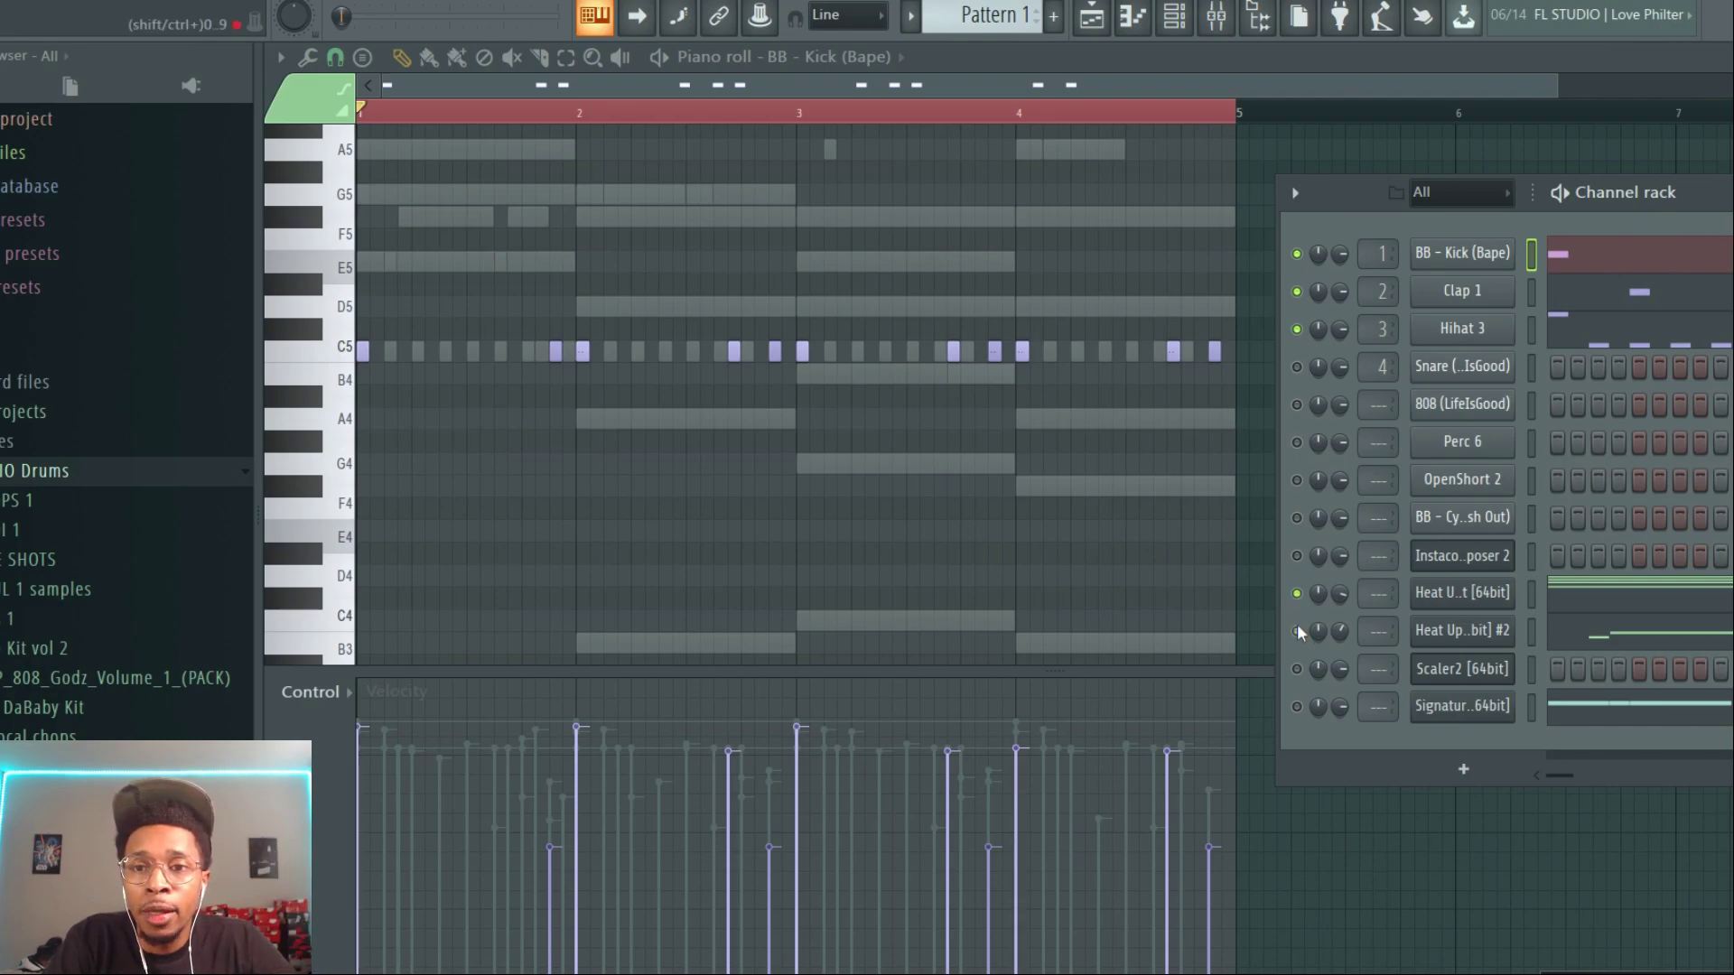
pyautogui.click(1297, 706)
pyautogui.press('space')
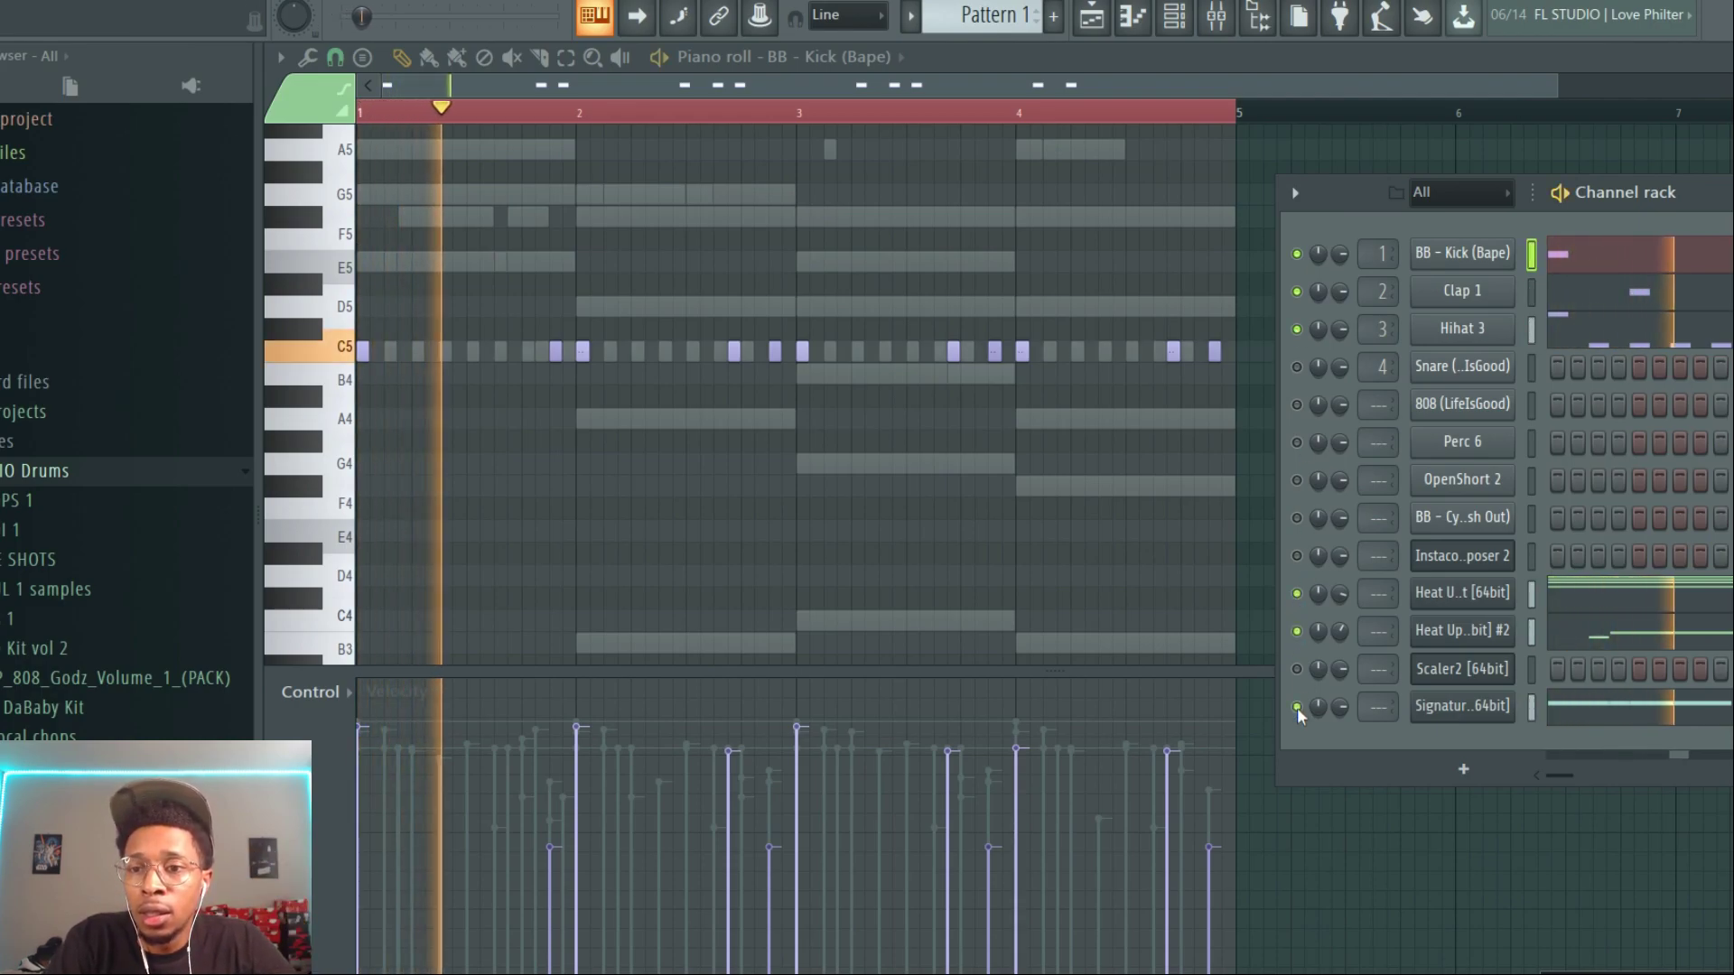
pyautogui.moveTo(1295, 330); pyautogui.dragTo(1294, 261)
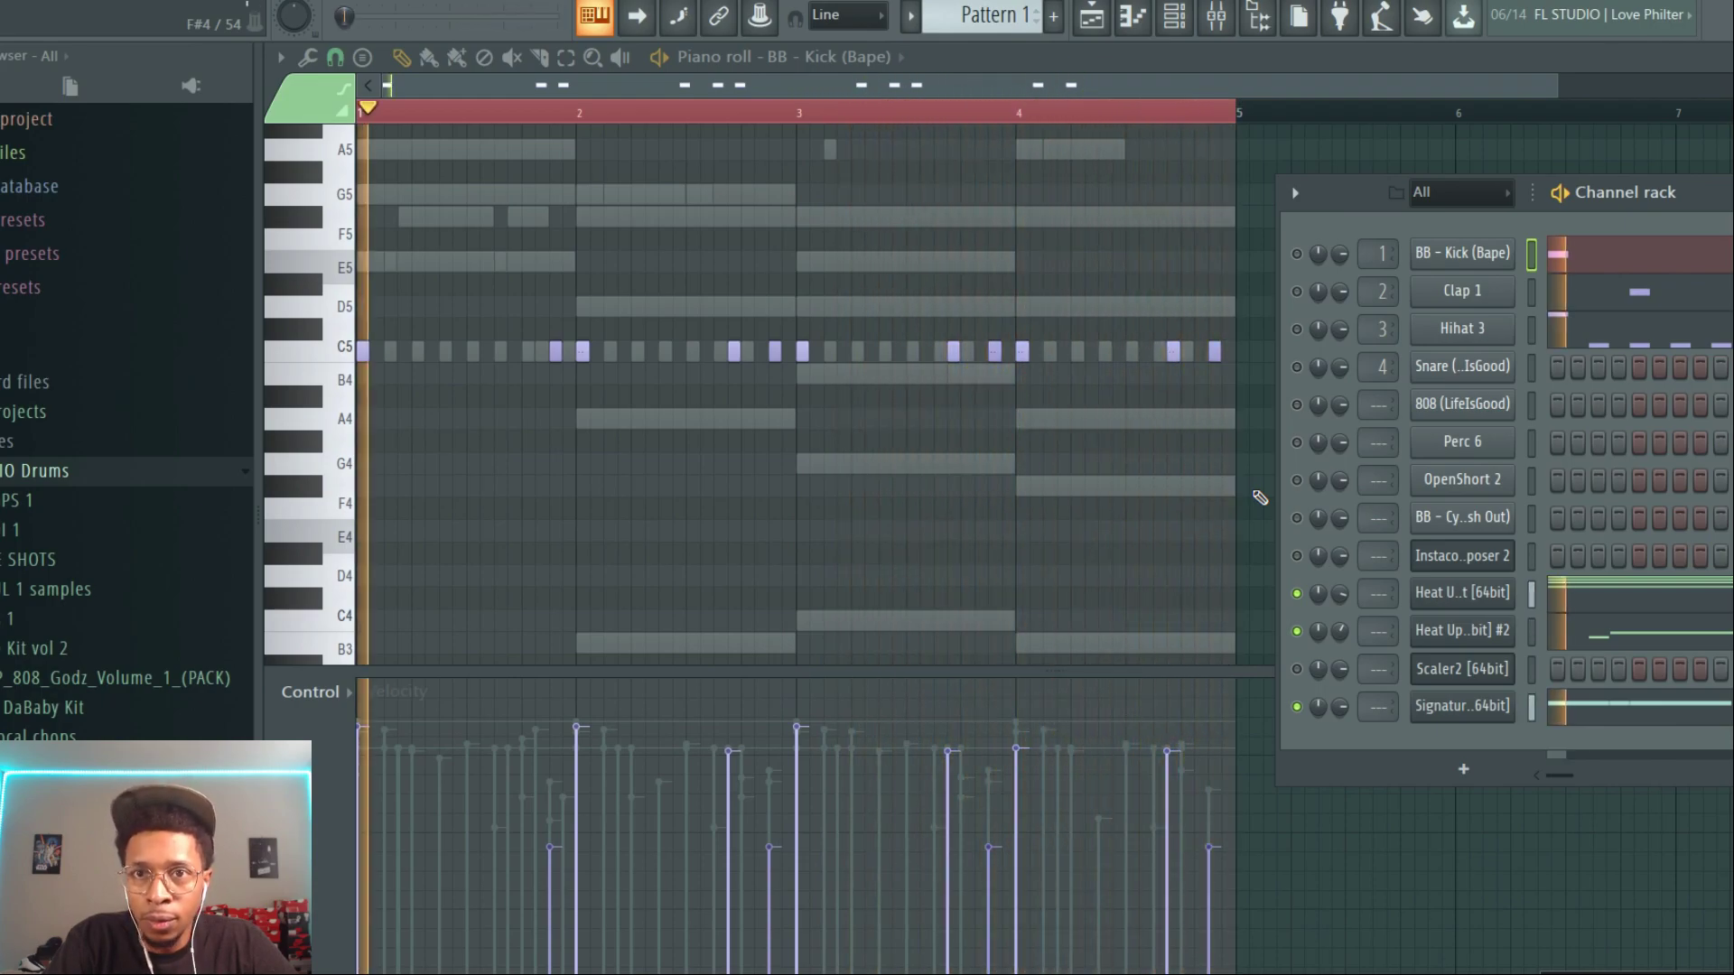
pyautogui.press('space')
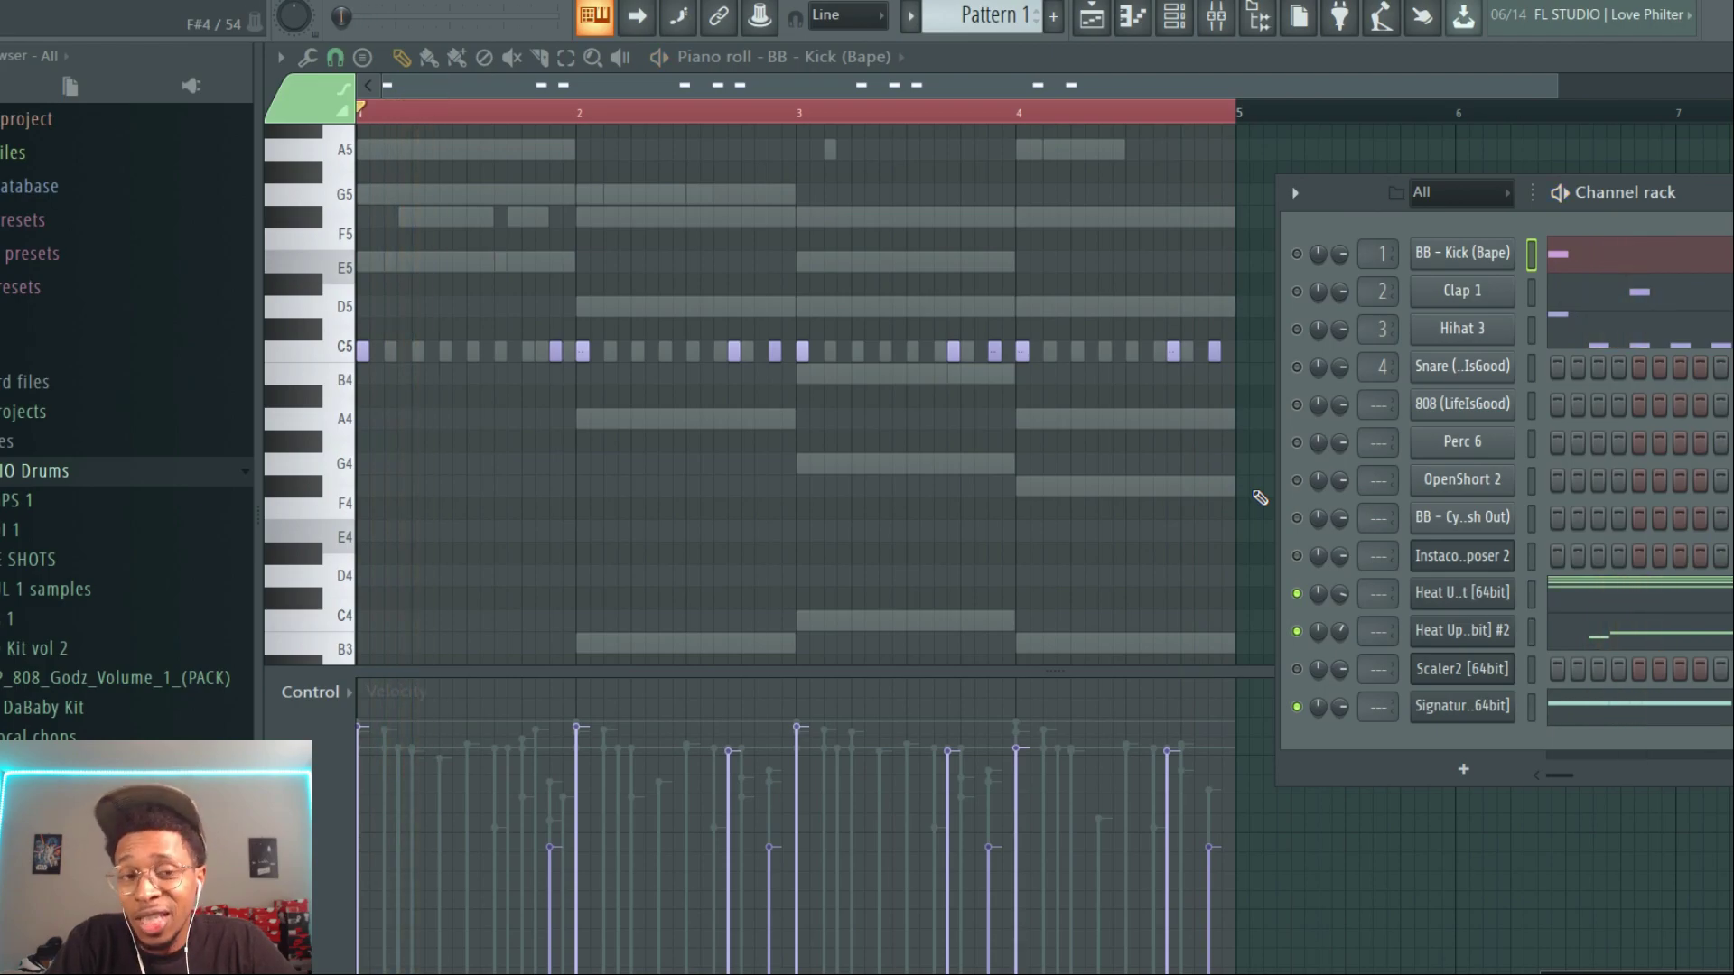